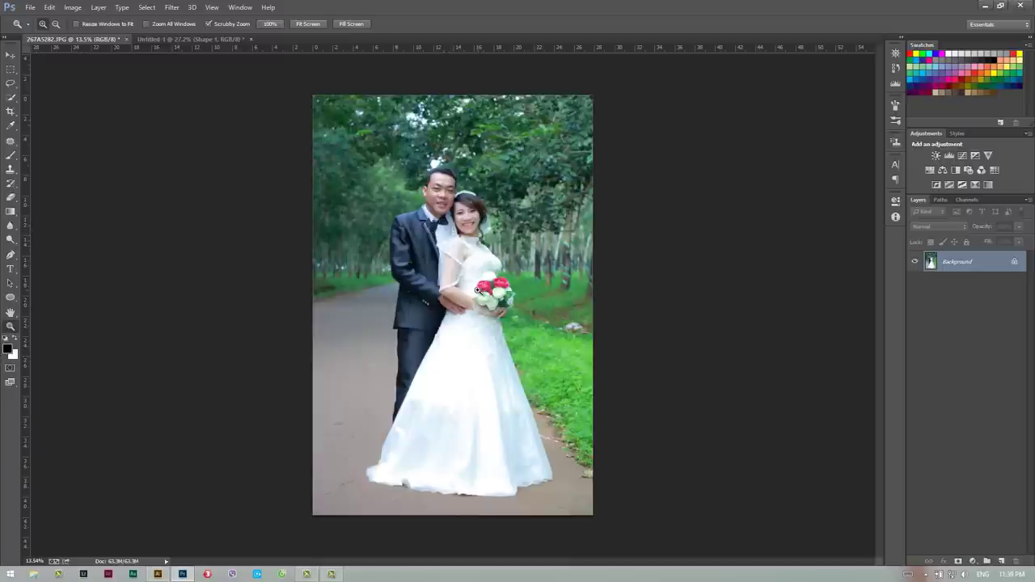
Select the Brush tool, shrink it to a small size, and swap the foreground and background colours.
left_click(10, 155)
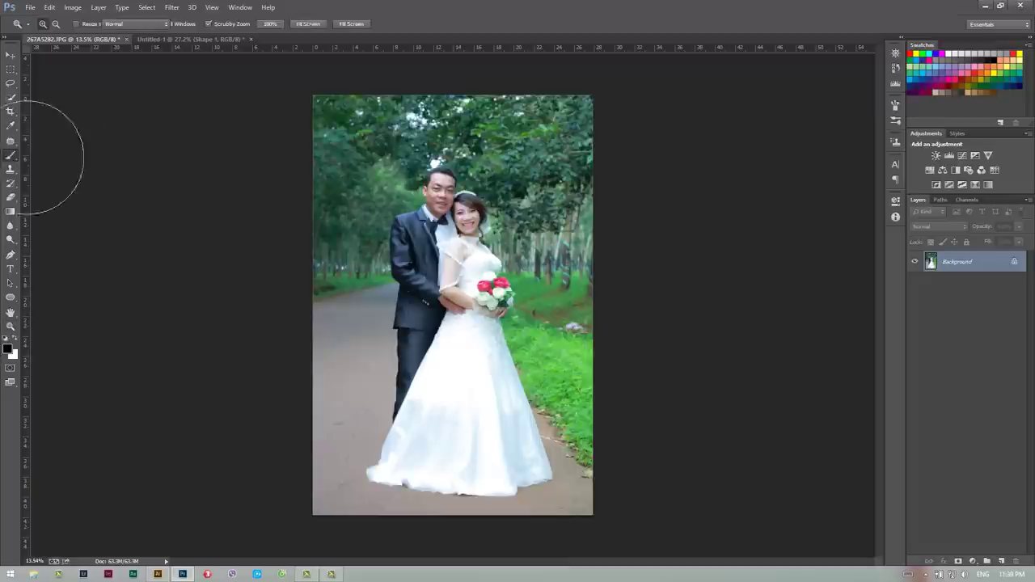
key("bracketleft")
key("bracketleft")
key("bracketleft")
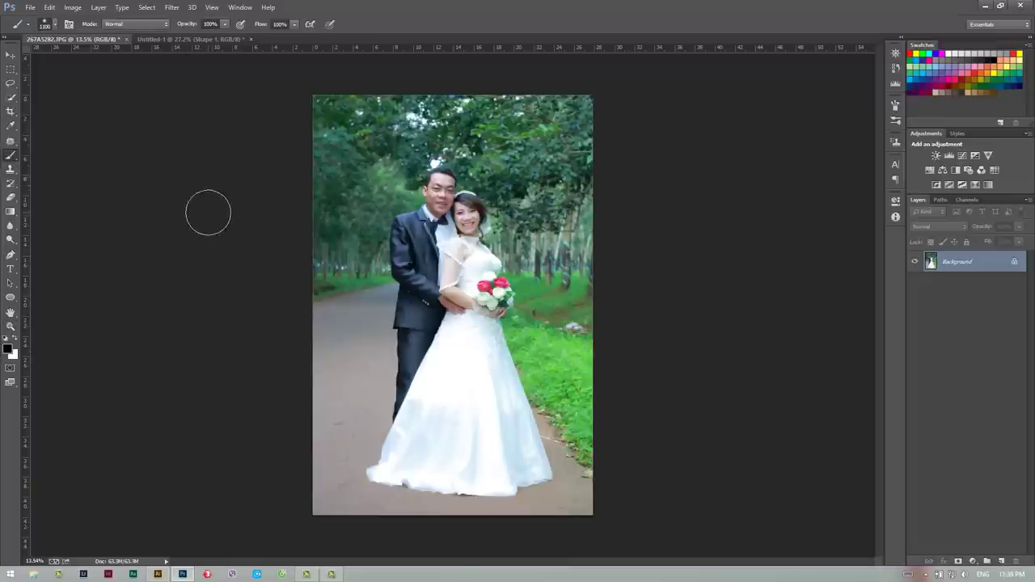
key("bracketleft")
key("bracketleft")
key("bracketleft")
key("bracketleft")
key("bracketleft")
key("bracketleft")
key("bracketleft")
key("bracketleft")
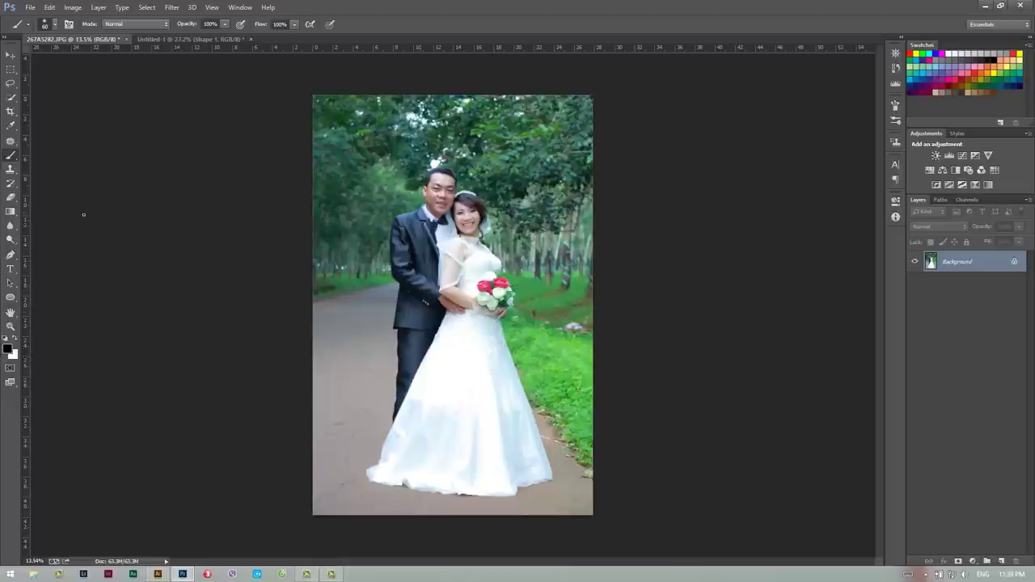
left_click(15, 340)
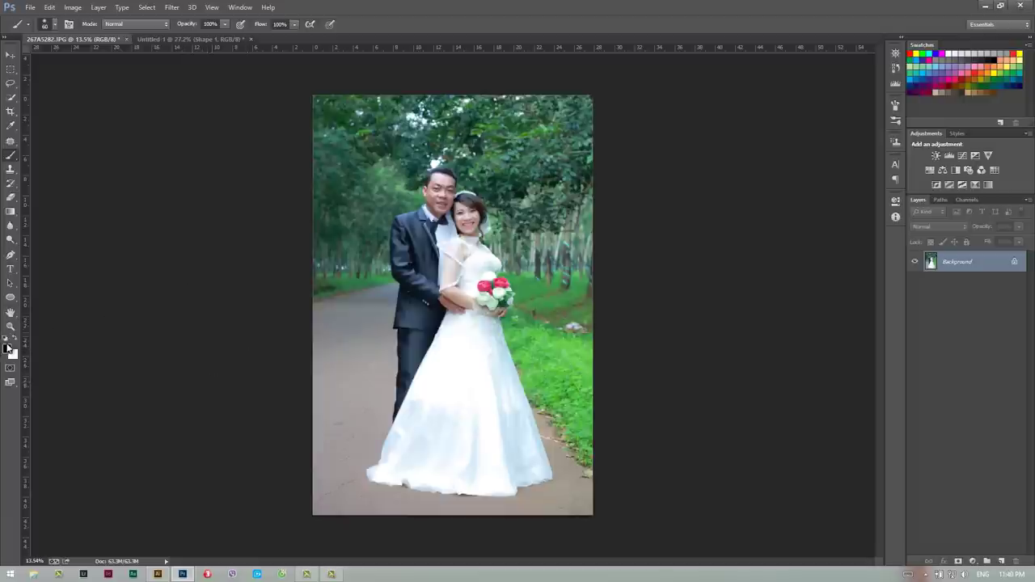
Set the foreground colour to bright red and zoom the photo to 22%.
left_click(8, 349)
left_click(718, 131)
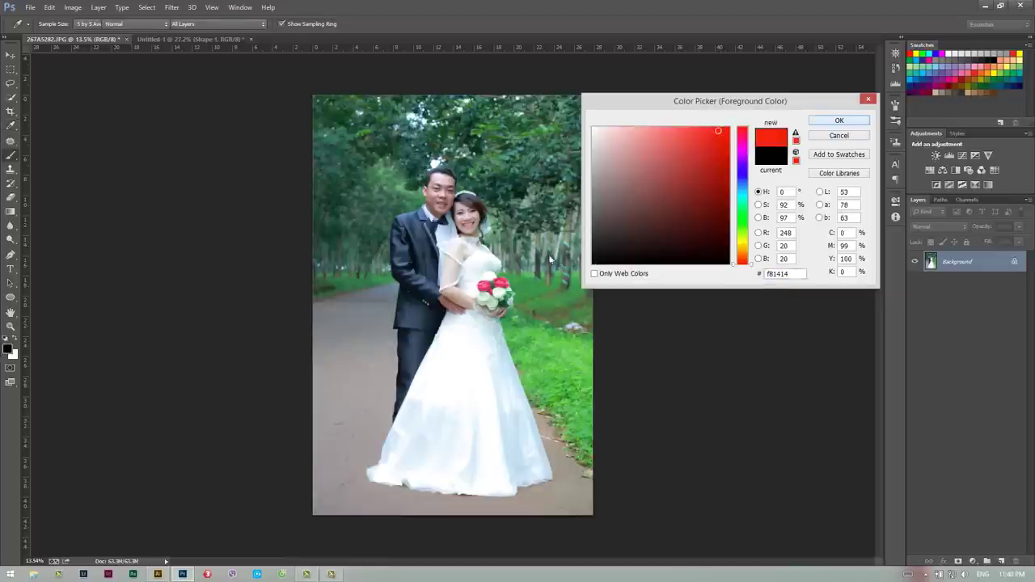
left_click(861, 121)
left_click(10, 326)
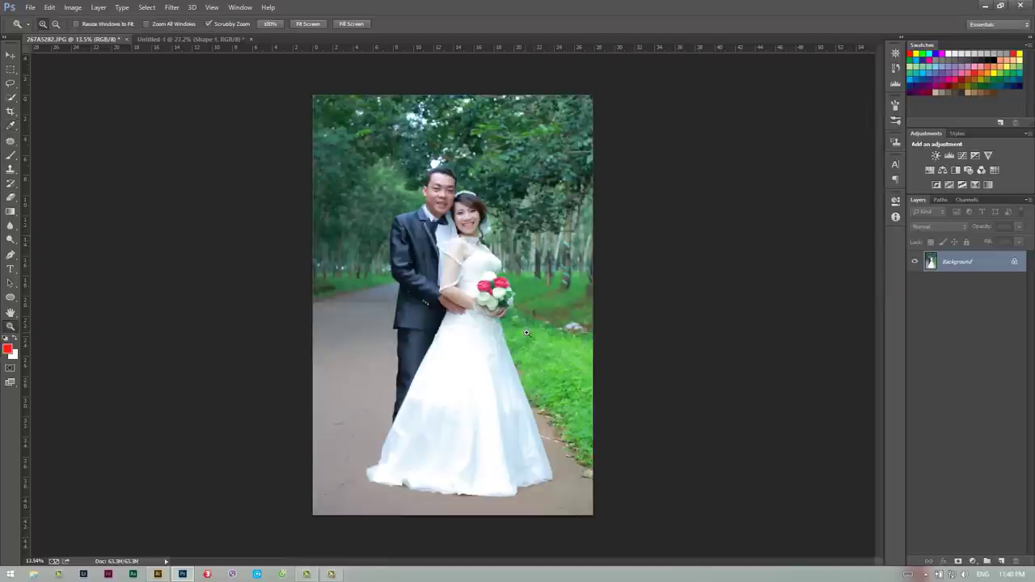
left_click(530, 331)
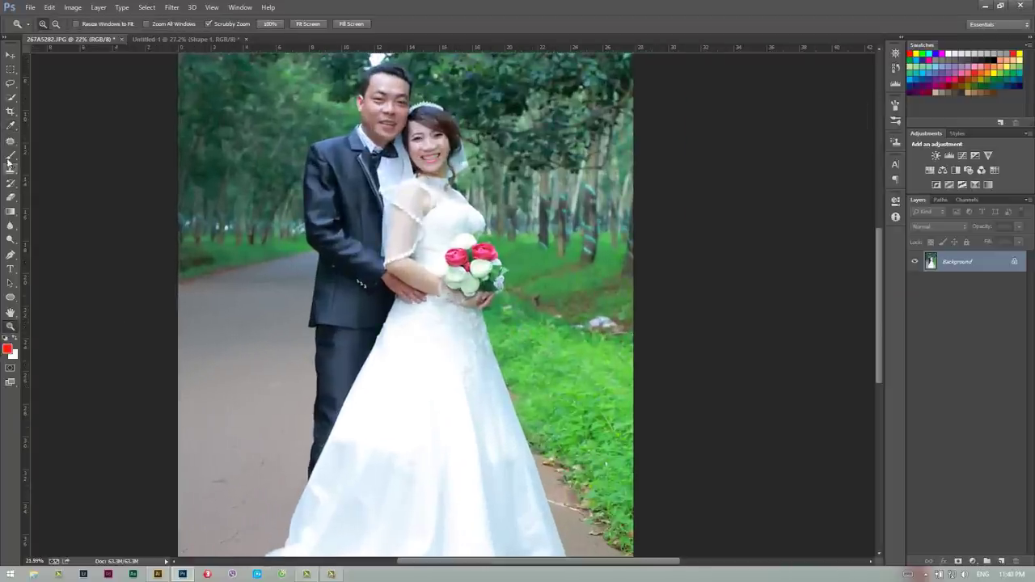
left_click(11, 156)
Circle the grass debris and the groom's bow tie in red, and loop the road.
mouse_move(610, 310)
left_mouse_down()
mouse_move(633, 349)
mouse_move(612, 347)
left_mouse_up()
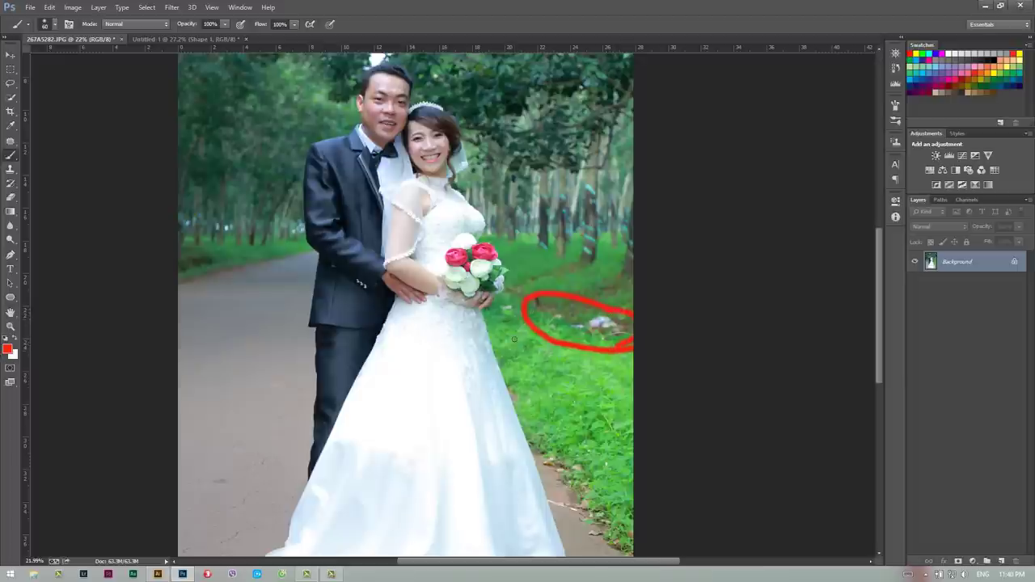
scroll(530, 271, "up", 2)
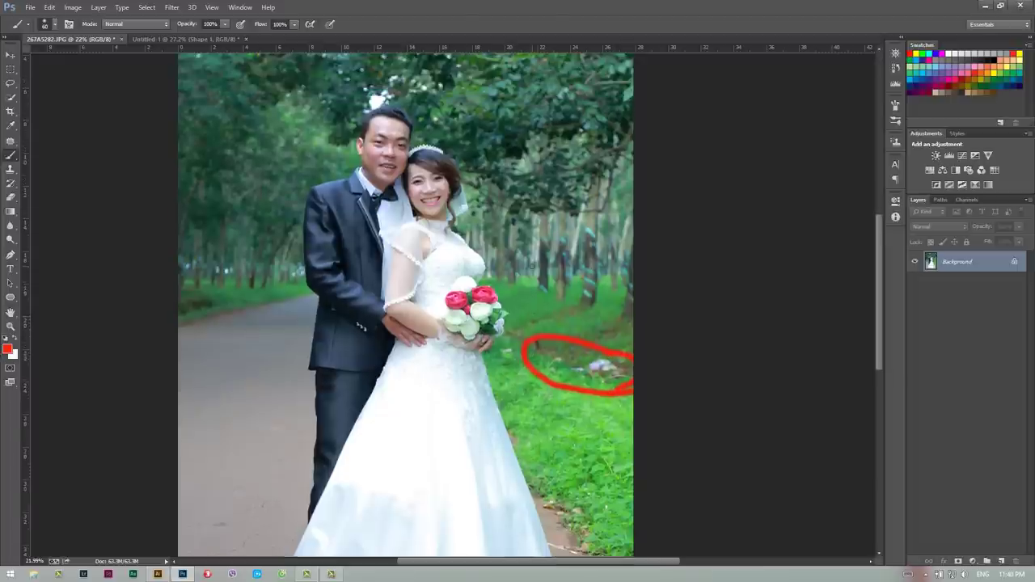
scroll(363, 260, "down", 4)
scroll(356, 251, "up", 2)
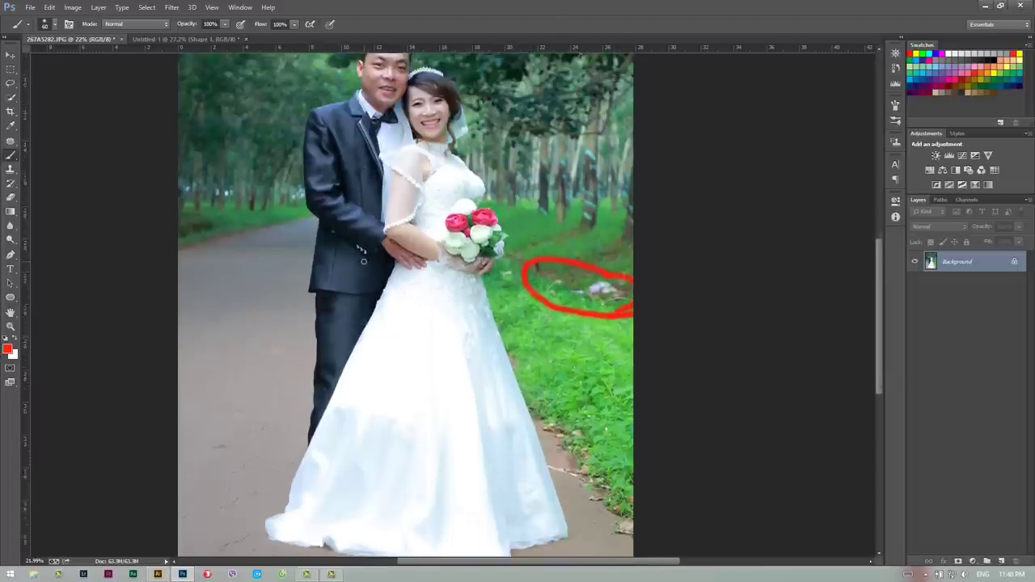
scroll(349, 239, "up", 1)
mouse_move(371, 152)
left_mouse_down()
mouse_move(359, 179)
mouse_move(404, 184)
mouse_move(399, 151)
mouse_move(386, 142)
mouse_move(368, 160)
left_mouse_up()
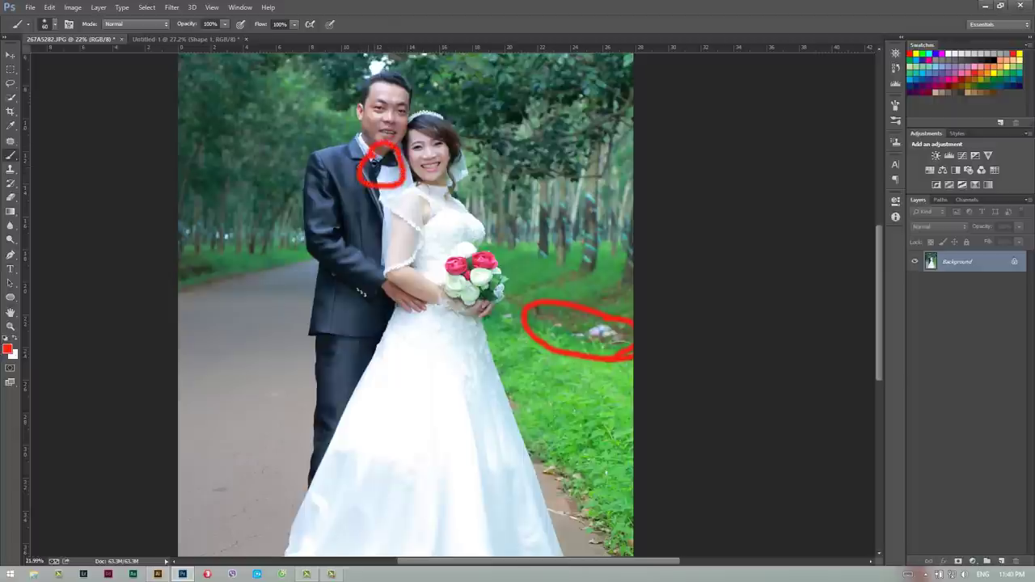
scroll(140, 385, "down", 3)
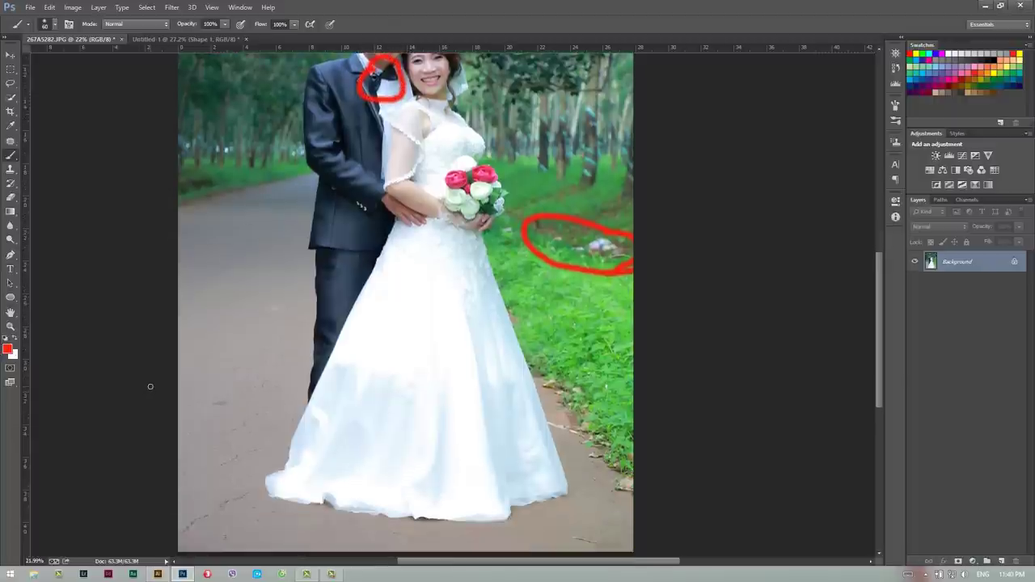
left_click_drag(247, 325, 179, 388)
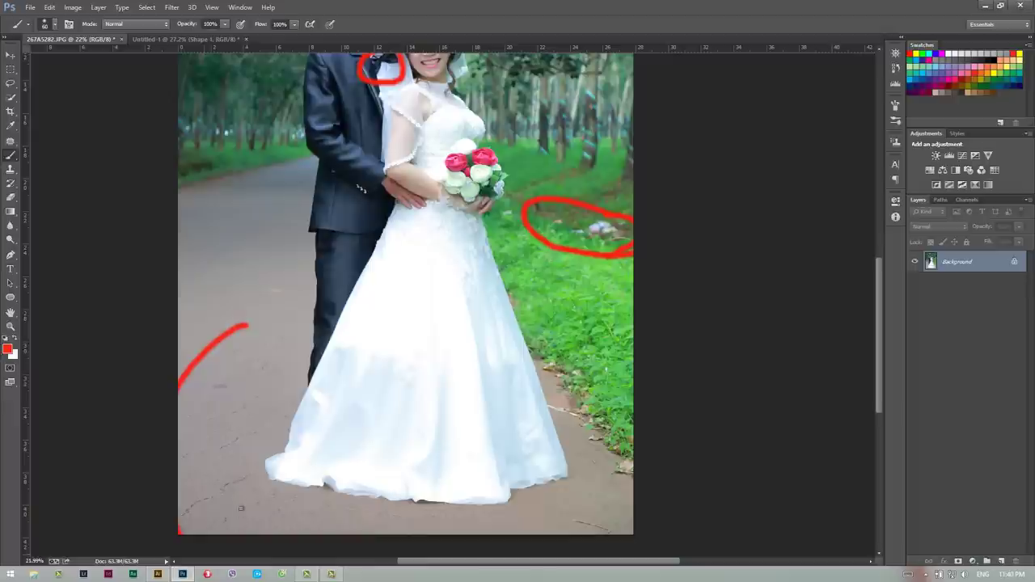
left_click_drag(239, 533, 253, 448)
left_click_drag(270, 403, 230, 361)
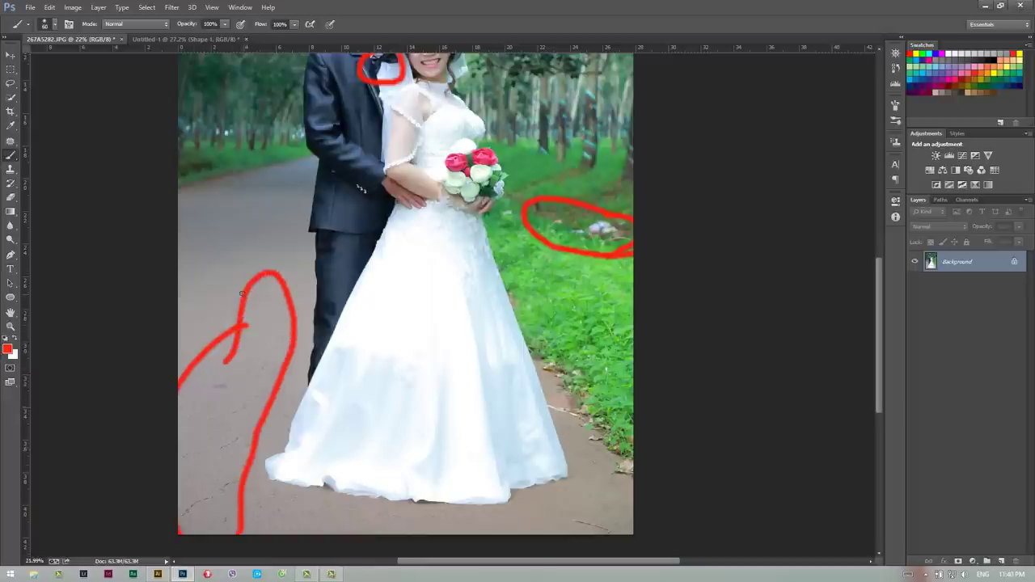
Circle the white spot above the groom's head and mark the right-hand trees, then undo that stroke.
scroll(355, 320, "up", 3)
scroll(307, 312, "up", 3)
scroll(245, 301, "up", 3)
scroll(245, 301, "up", 1)
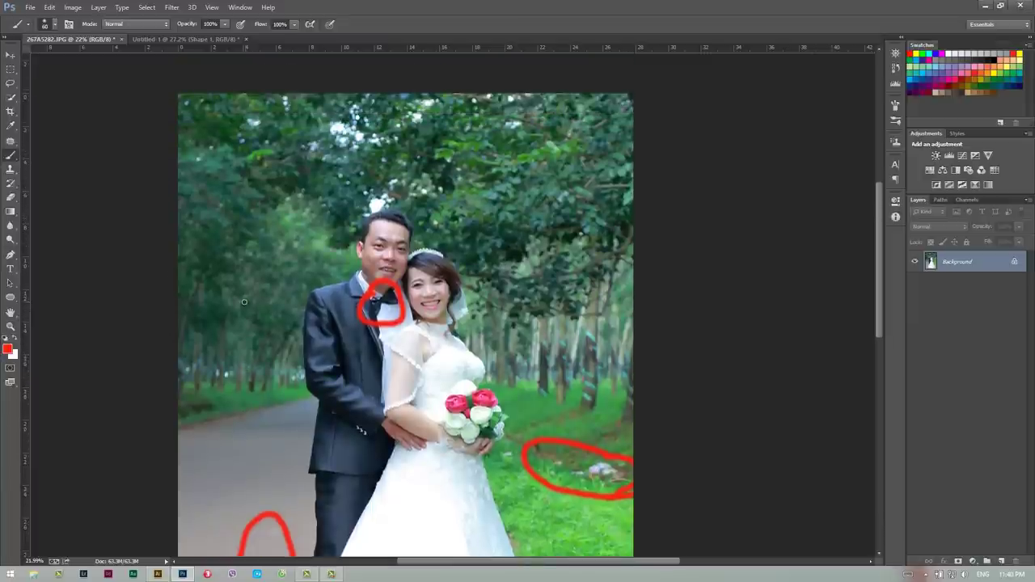
left_click_drag(385, 192, 382, 190)
scroll(560, 330, "down", 1)
scroll(558, 328, "down", 1)
scroll(558, 328, "down", 1)
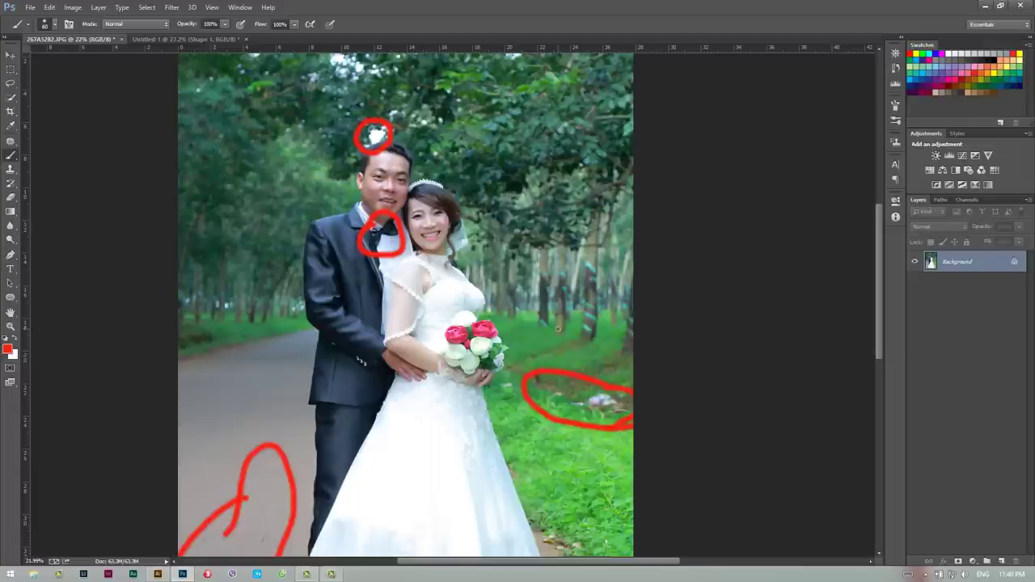
scroll(556, 334, "down", 1)
scroll(553, 336, "down", 1)
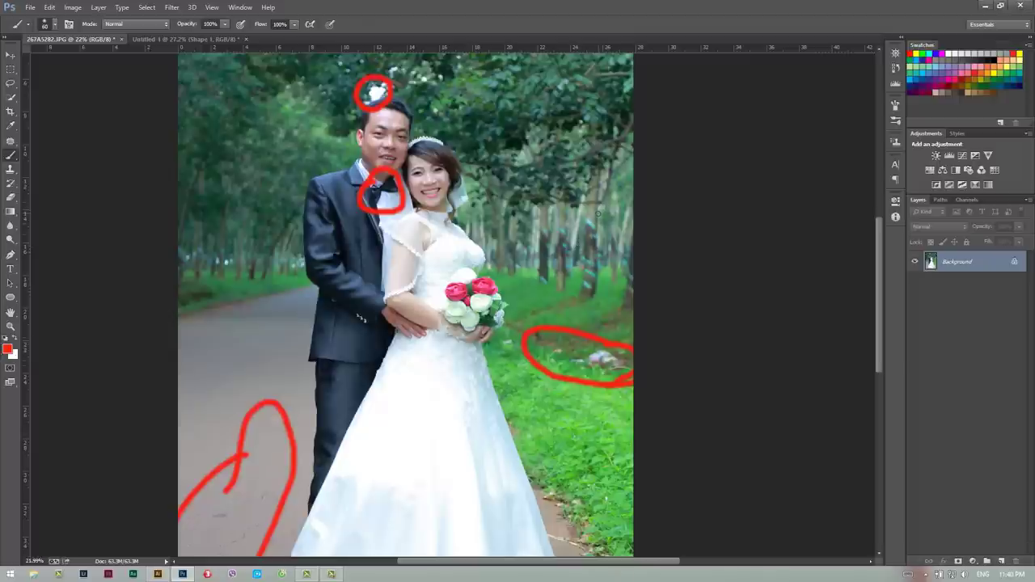
mouse_move(597, 214)
left_mouse_down()
mouse_move(528, 232)
mouse_move(527, 273)
mouse_move(651, 300)
left_mouse_up()
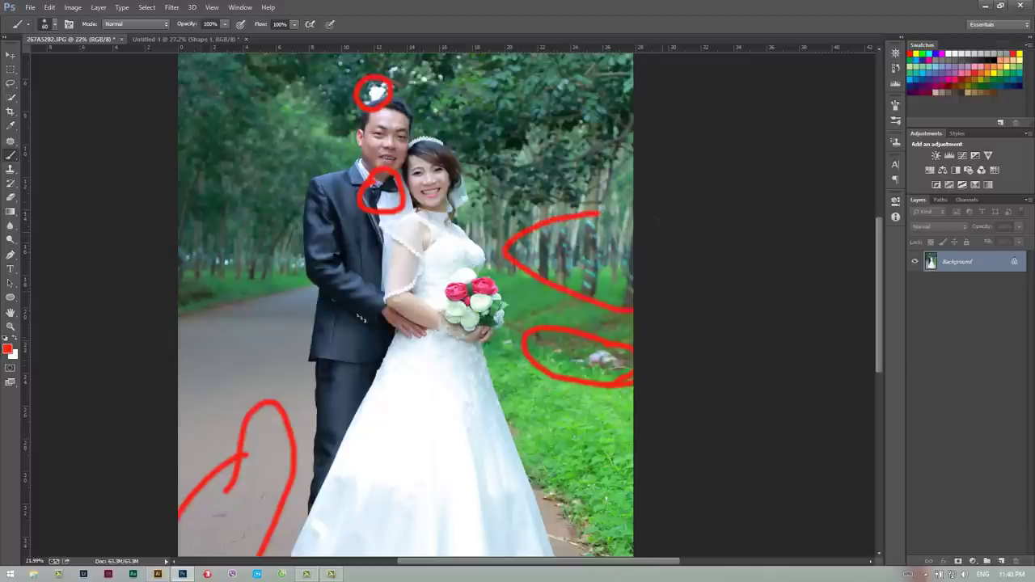
left_click_drag(632, 209, 598, 212)
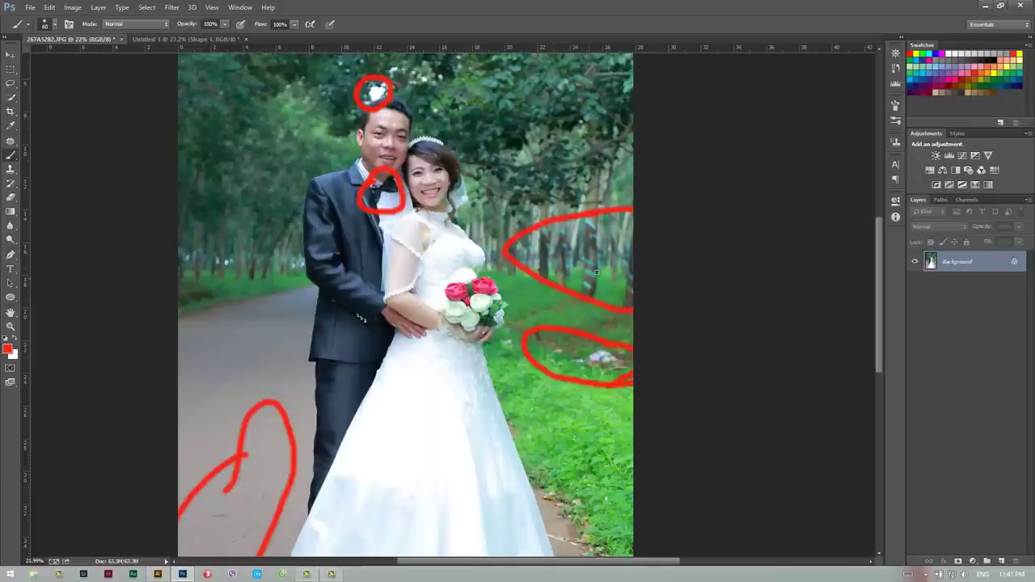
key("ctrl+alt+z")
Undo the last red stroke, zoom to 105% on the couple's faces, and open the Filter menu.
key("ctrl+alt+z")
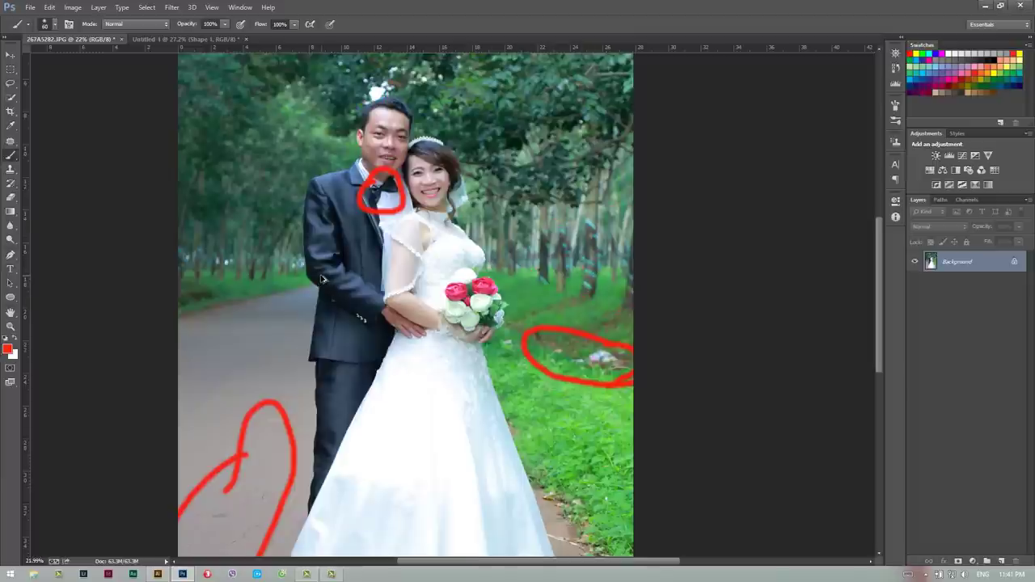
key("ctrl+alt+z")
key("ctrl+alt+z")
key("ctrl+alt+z")
key("ctrl+alt+z")
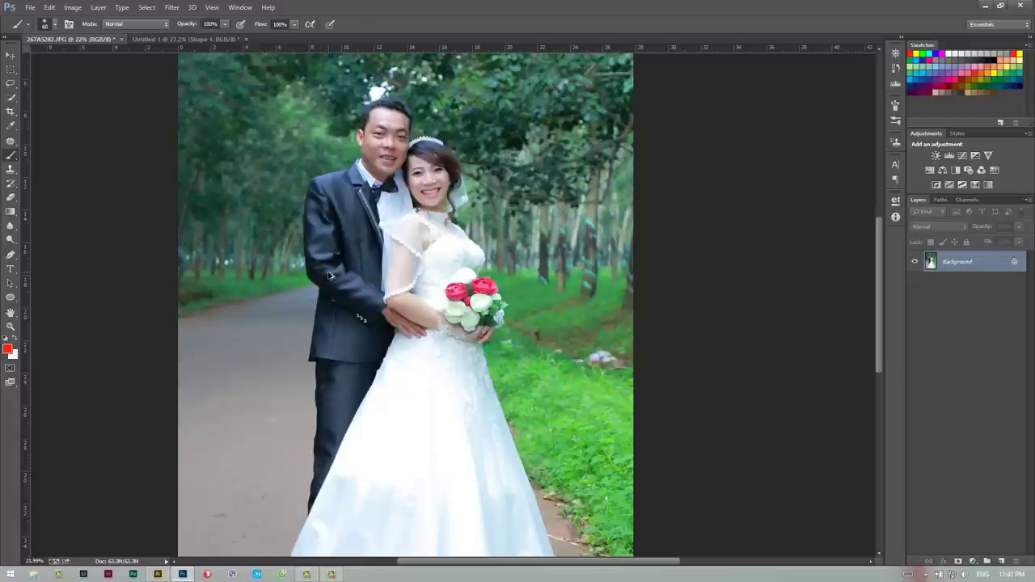
key("z")
left_click_drag(412, 162, 475, 178)
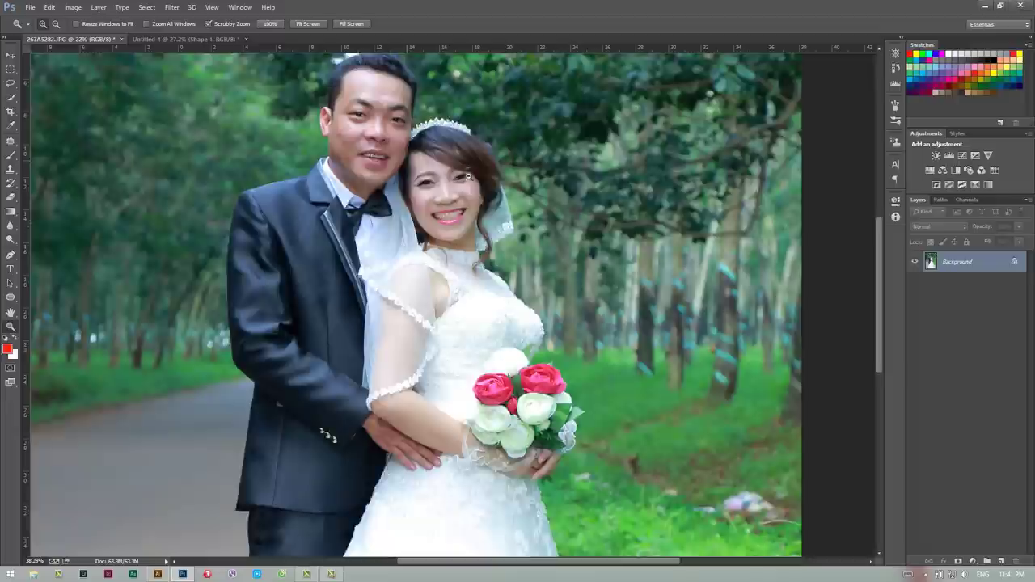
scroll(375, 185, "up", 3)
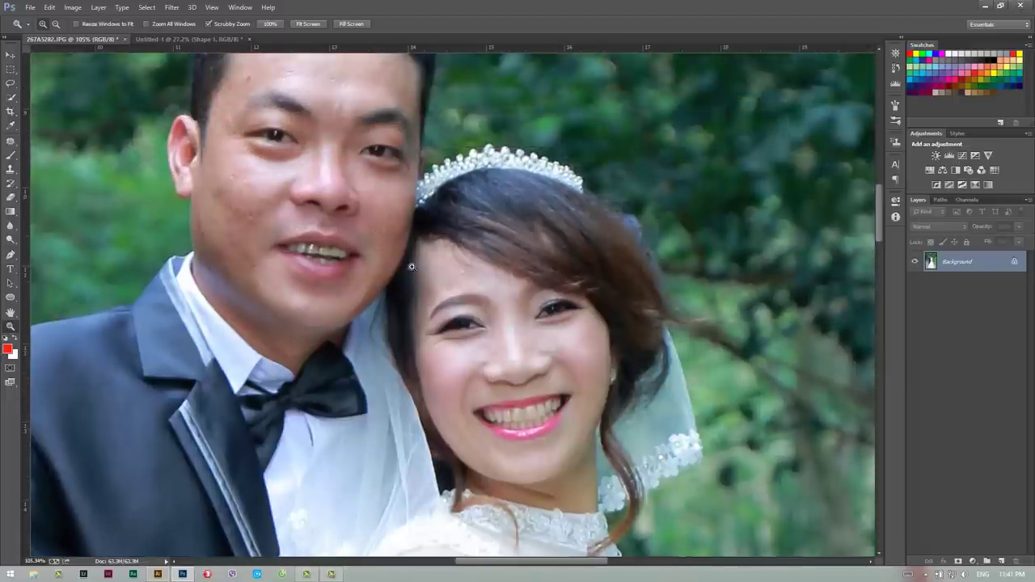
left_click(10, 154)
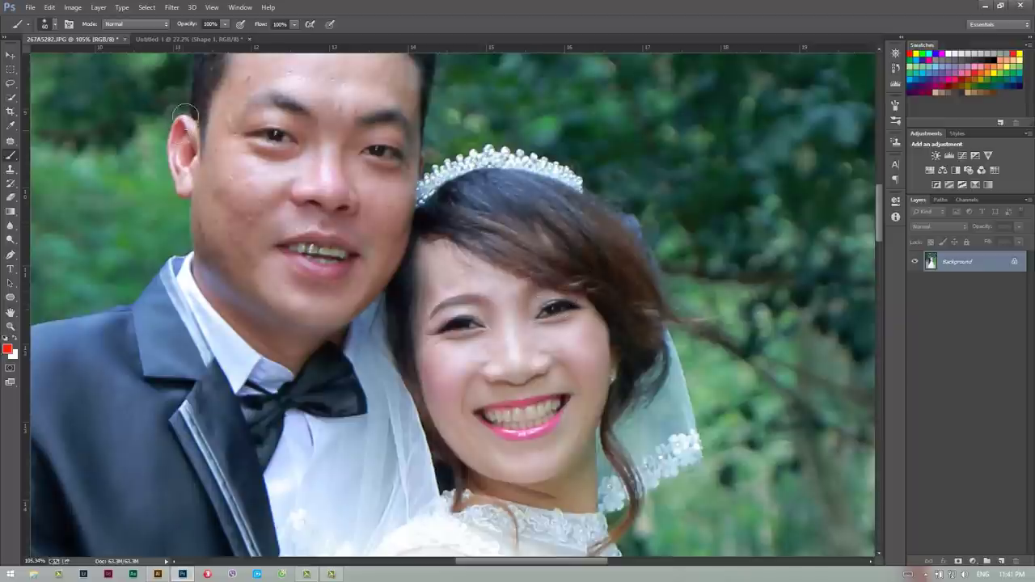
left_click(170, 8)
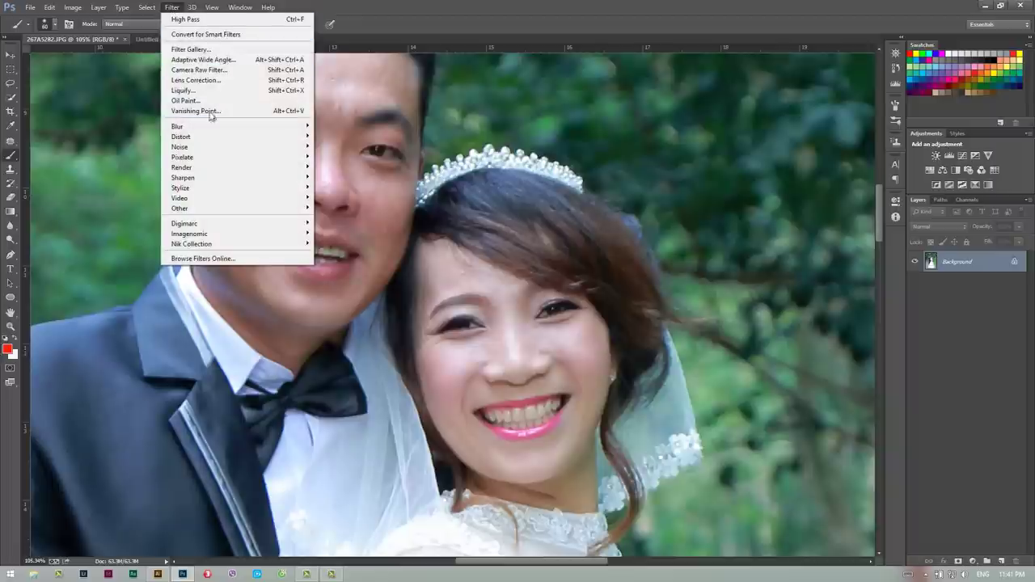
mouse_move(183, 178)
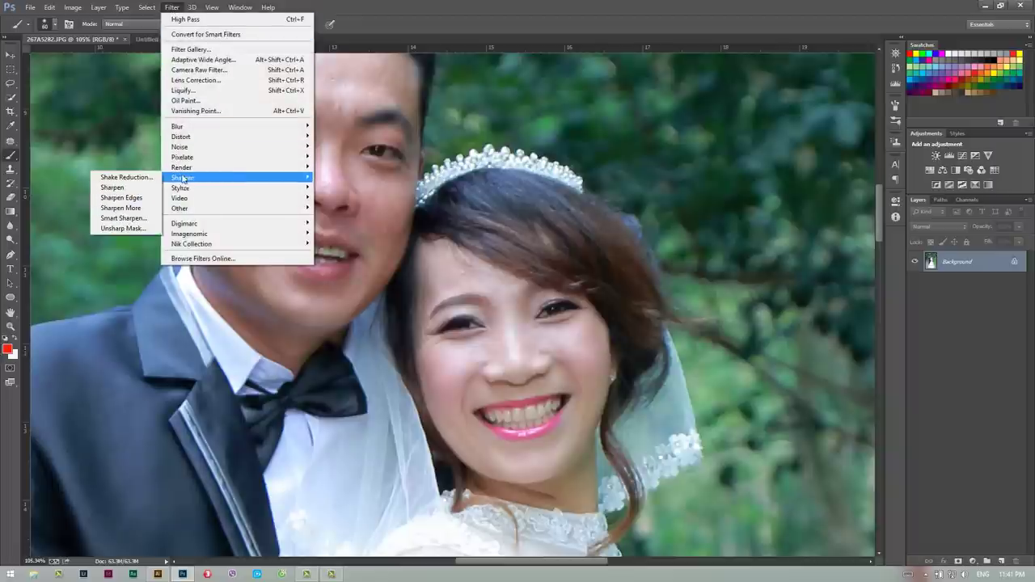
Apply Shake Reduction with 24 px Blur Trace Bounds and 28.2% Smoothing, previewing the faces.
key("Escape")
key("Escape")
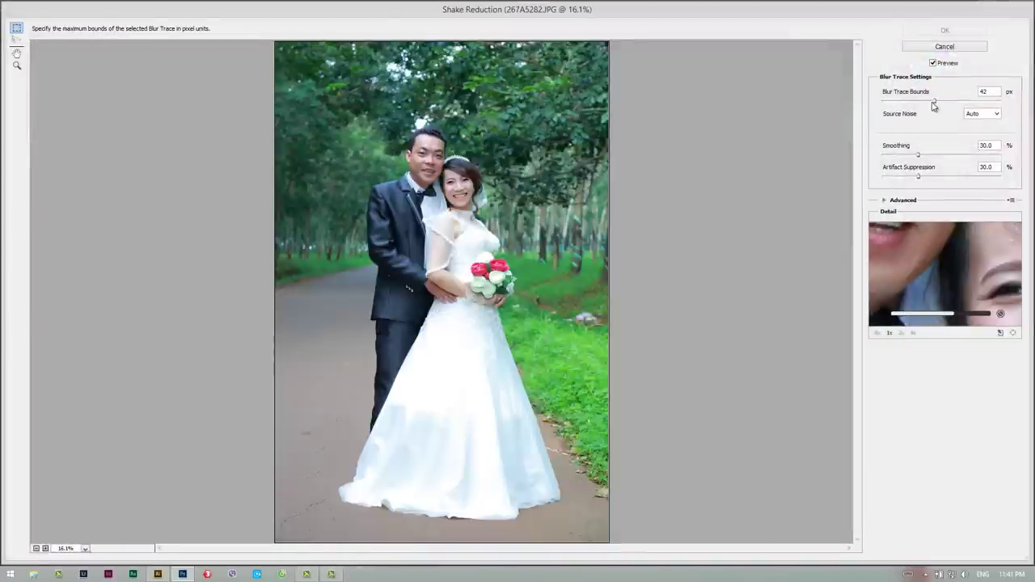
left_click_drag(934, 100, 920, 105)
left_click_drag(918, 155, 911, 178)
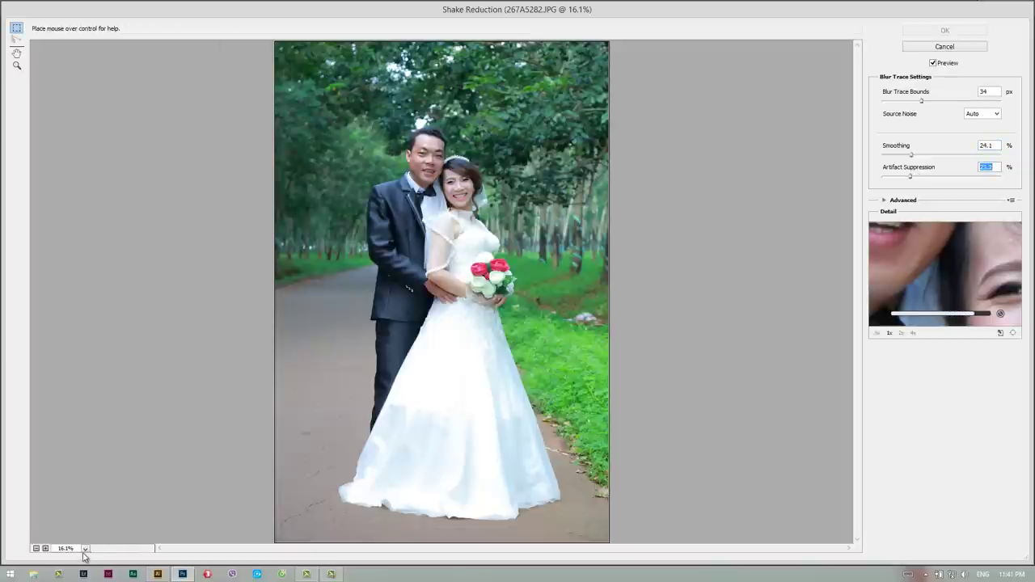
left_click(85, 548)
left_click(413, 152)
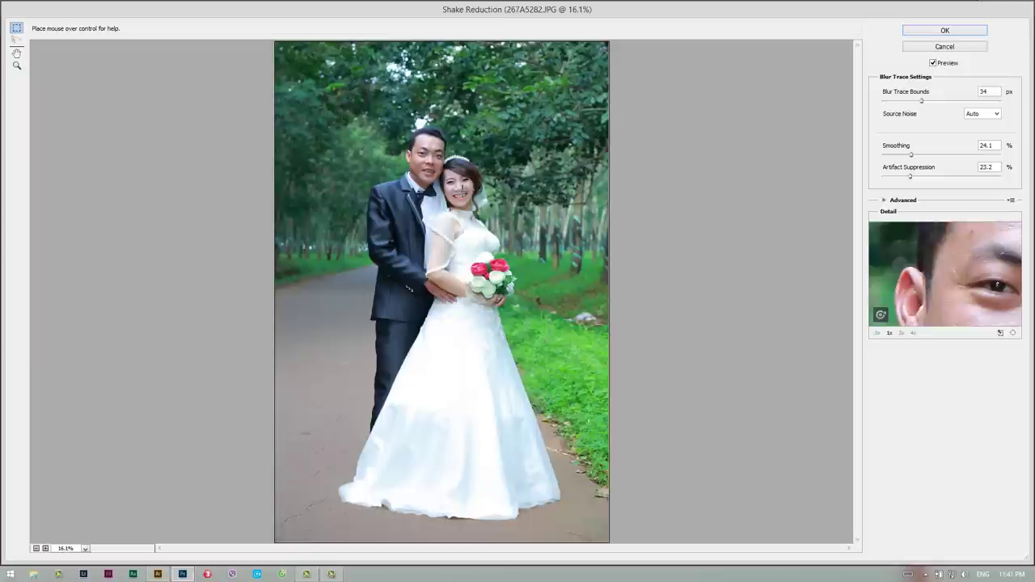
left_click(460, 189)
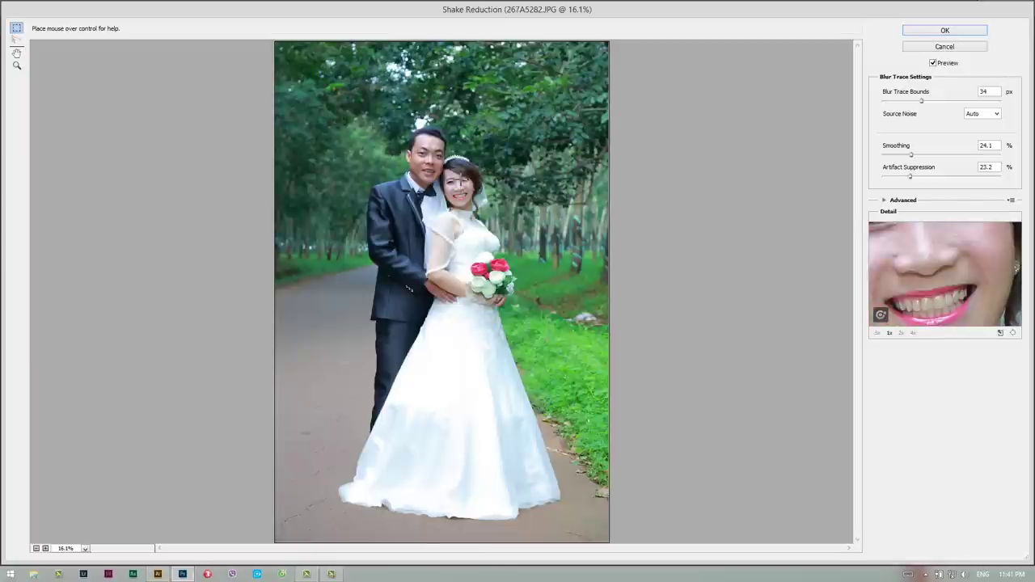
left_click(447, 186)
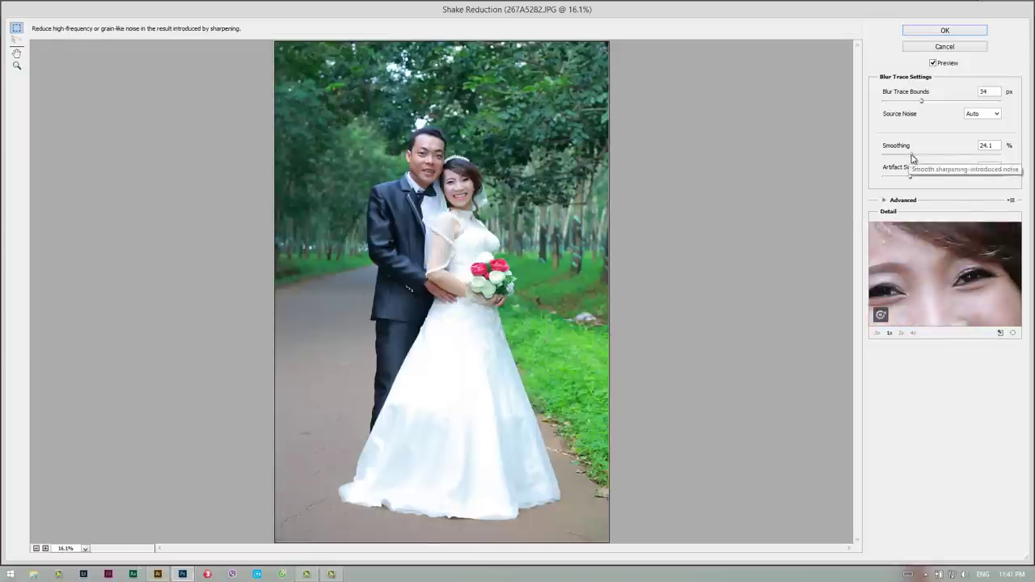
left_click_drag(911, 155, 916, 155)
left_click_drag(919, 101, 905, 102)
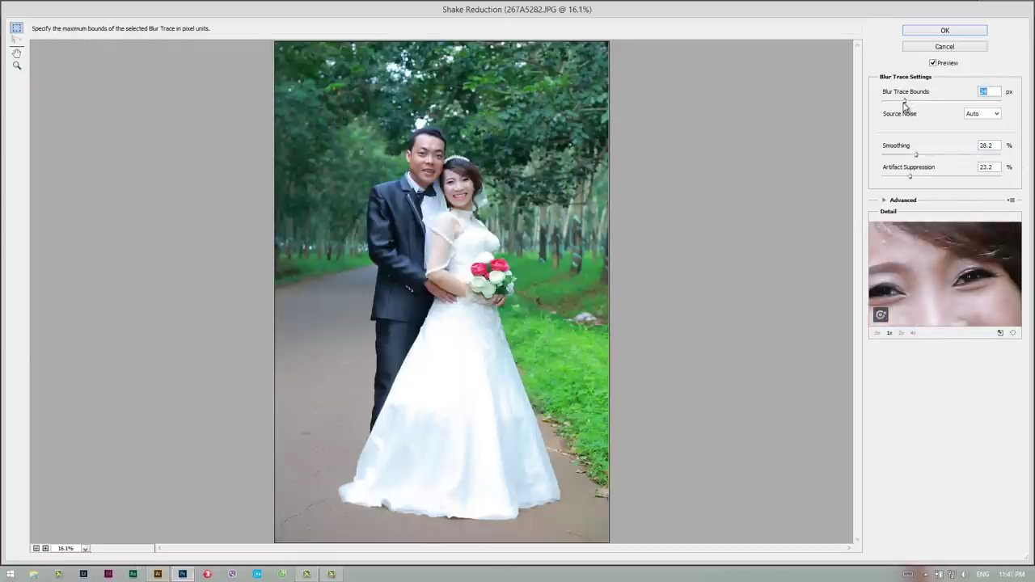
left_click(906, 180)
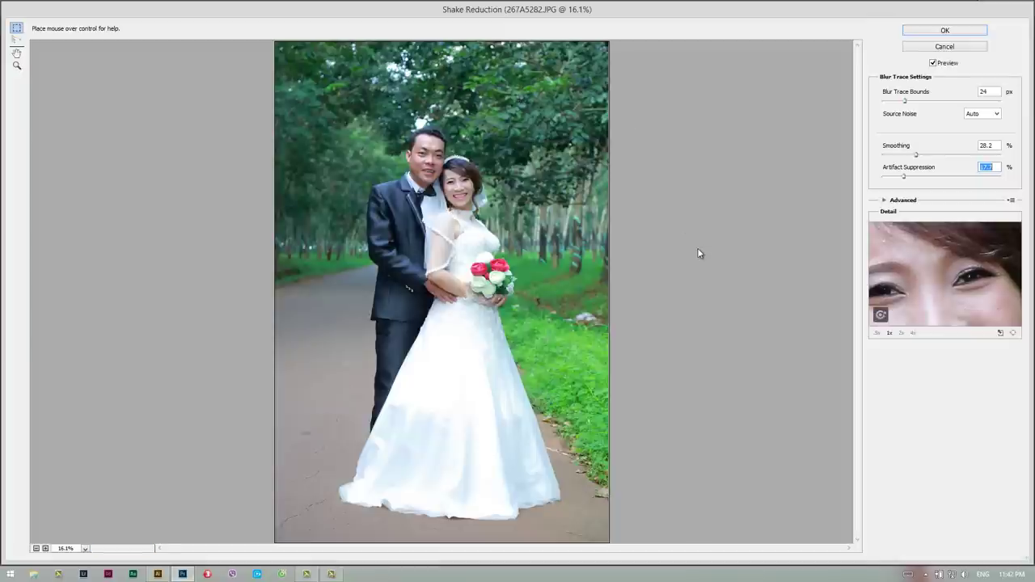
left_click(961, 29)
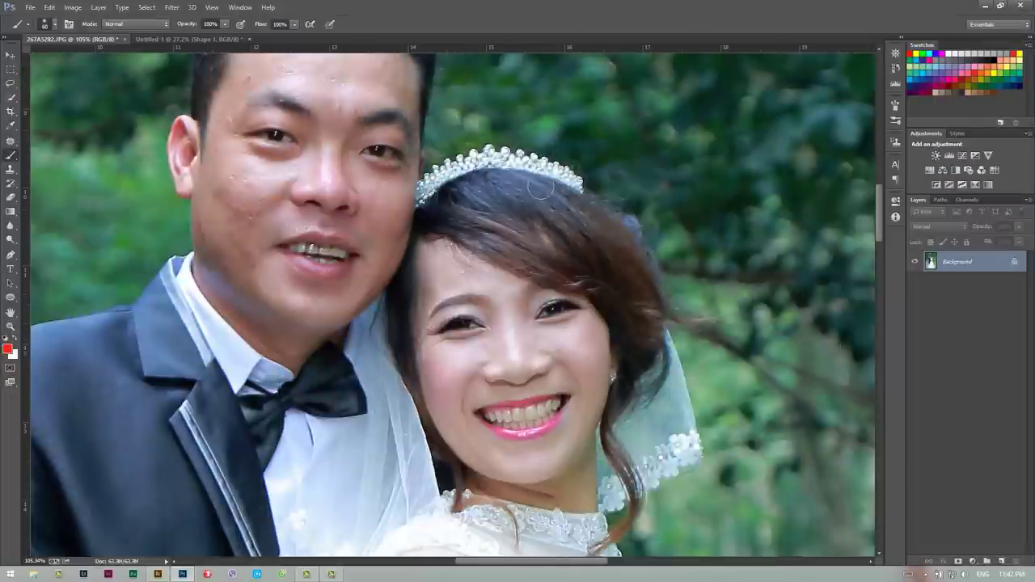
Zoom on the couple's faces and select Snapshot 1 in the History panel.
key("z")
left_click_drag(514, 215, 829, 181)
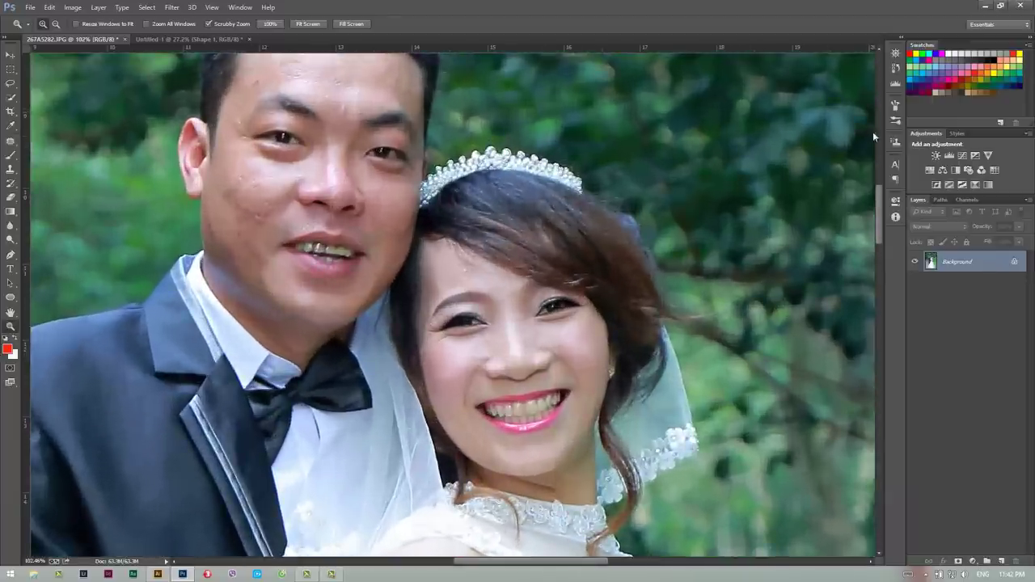
left_click(895, 68)
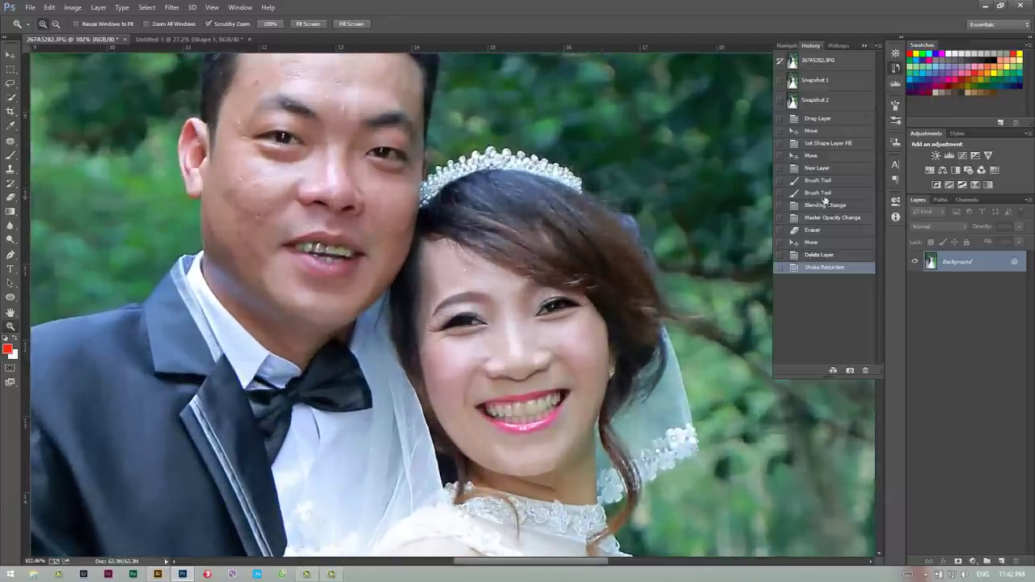
left_click(837, 84)
left_click(780, 80)
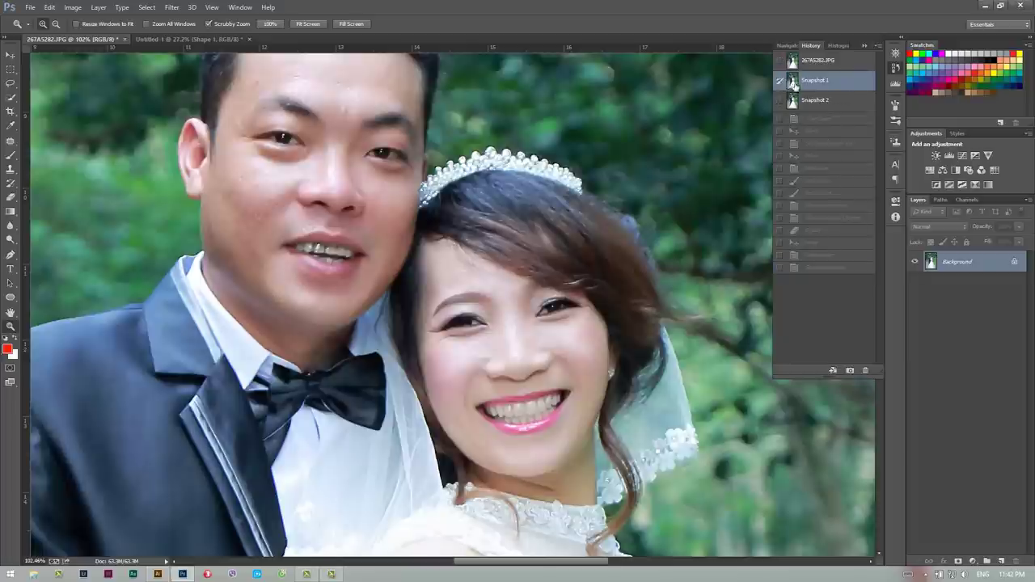
Delete Snapshot 2 and Snapshot 1, then take a new Snapshot 1 of the latest edit.
left_click(837, 102)
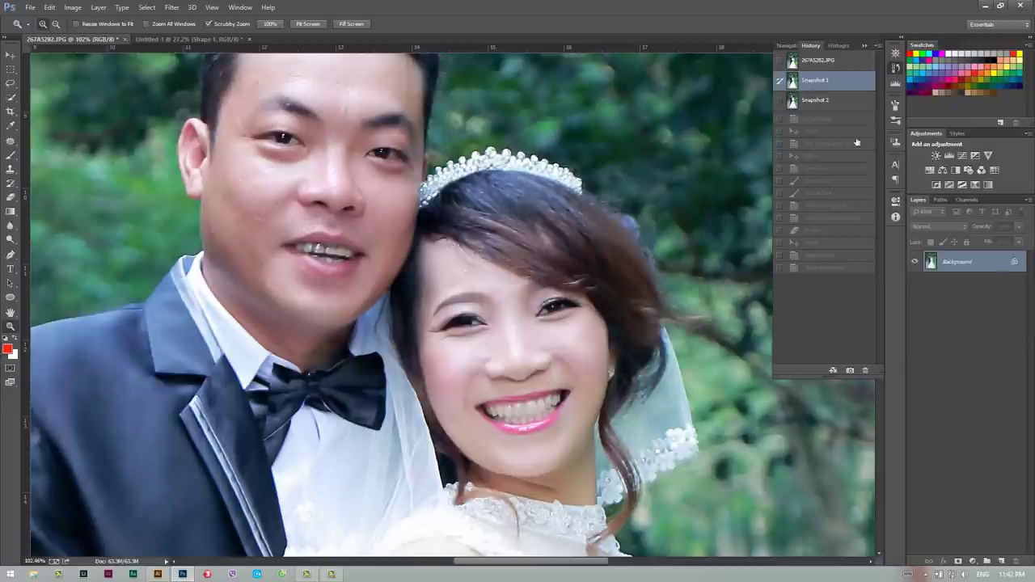
left_click(866, 371)
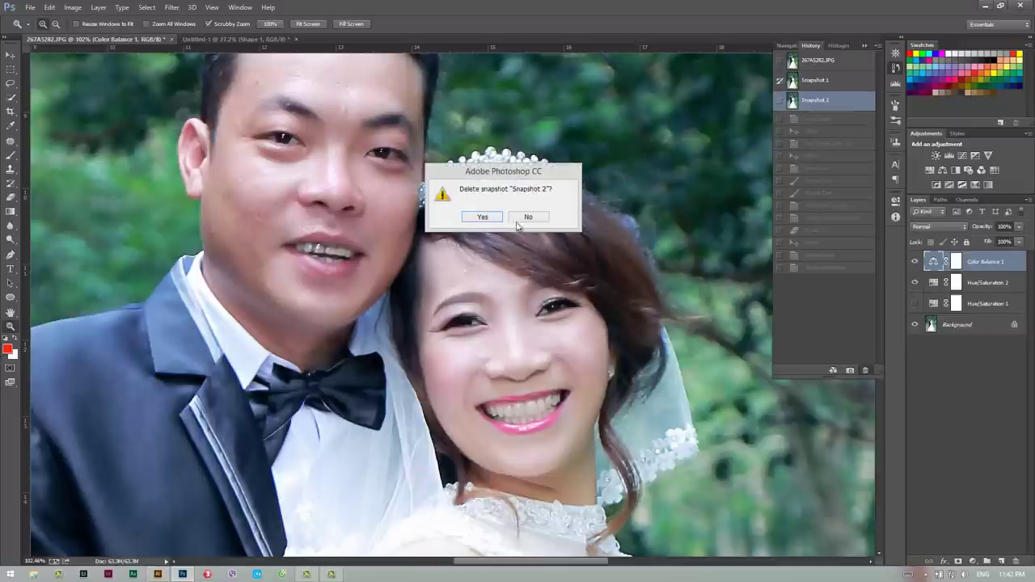
left_click(495, 221)
left_click(865, 370)
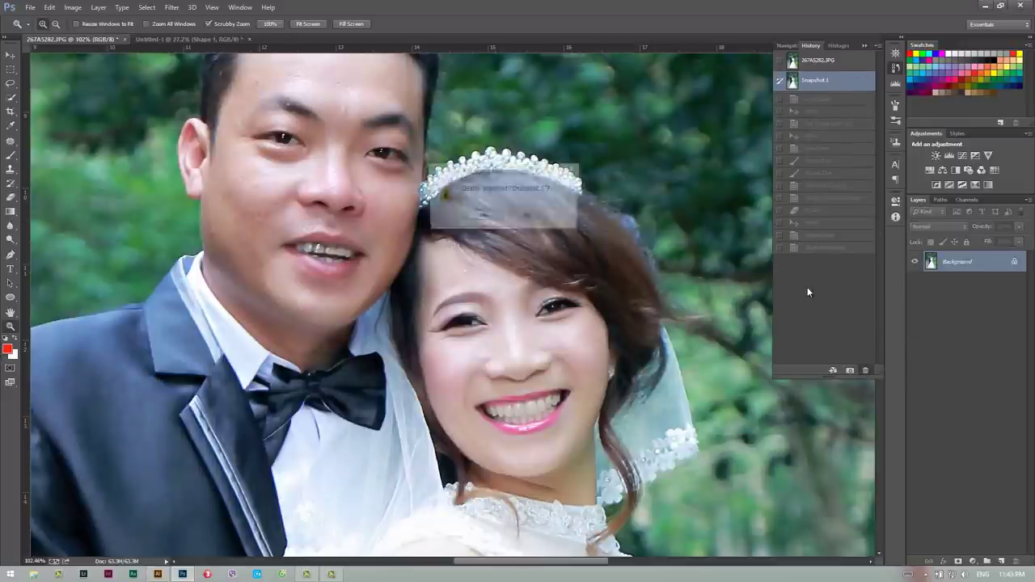
key("Return")
left_click(807, 64)
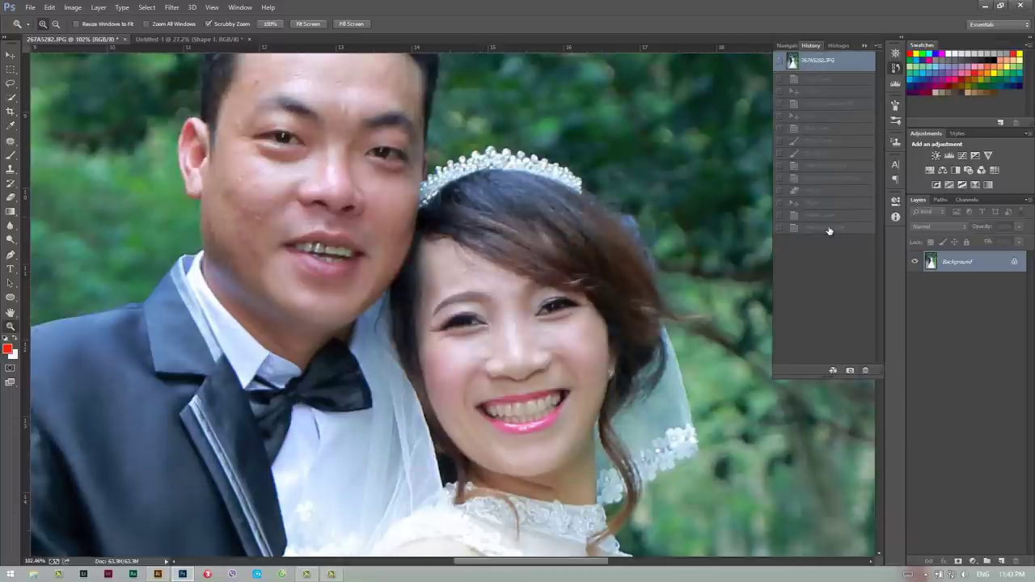
left_click(828, 229)
left_click(849, 371)
left_click(821, 81)
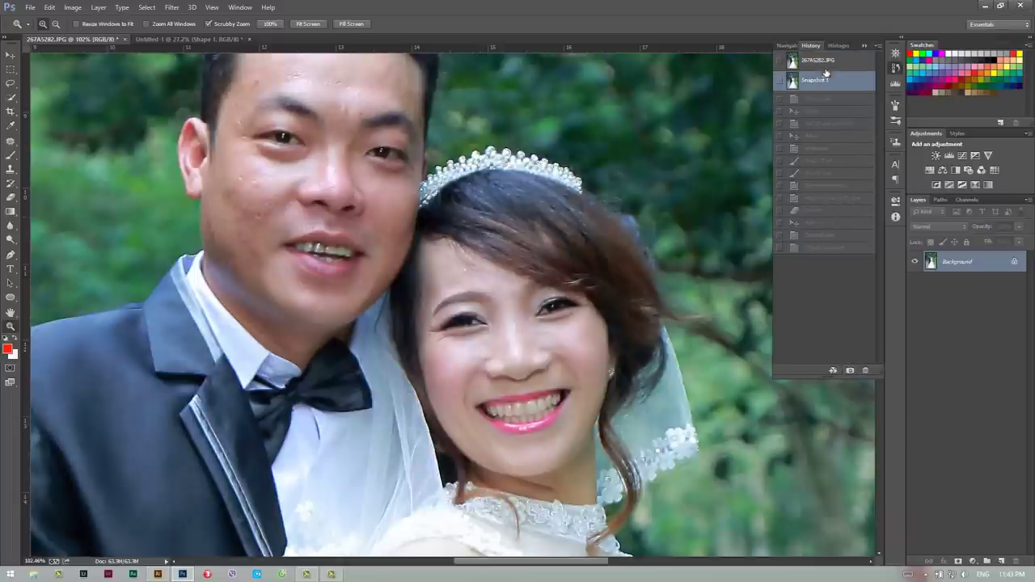
Compare the original 267A5282.JPG with Snapshot 1 repeatedly, then fit the photo to the window.
left_click(830, 62)
left_click(831, 81)
left_click(832, 62)
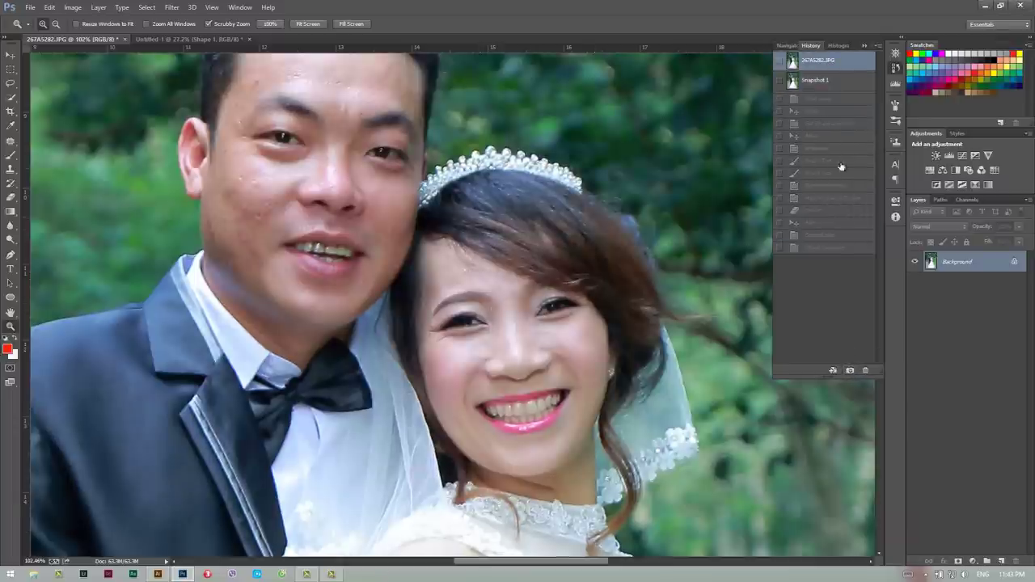
left_click(832, 81)
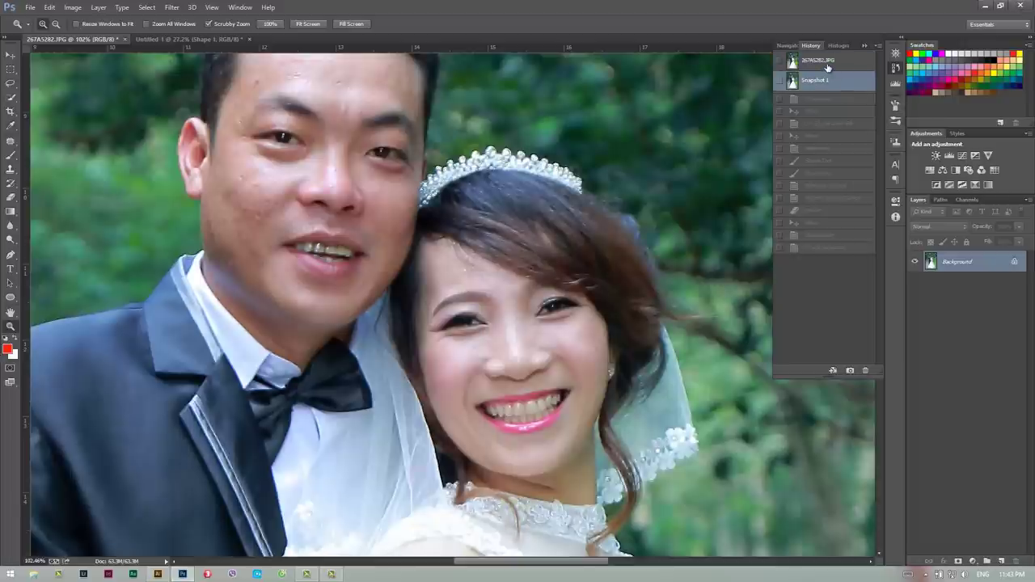
left_click(827, 64)
left_click(830, 82)
left_click(839, 64)
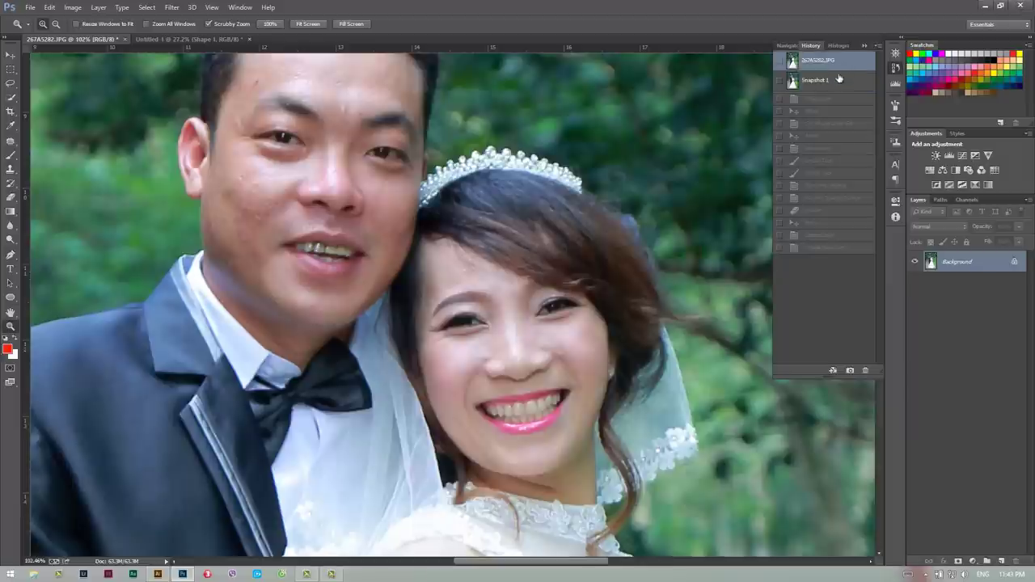
left_click(839, 64)
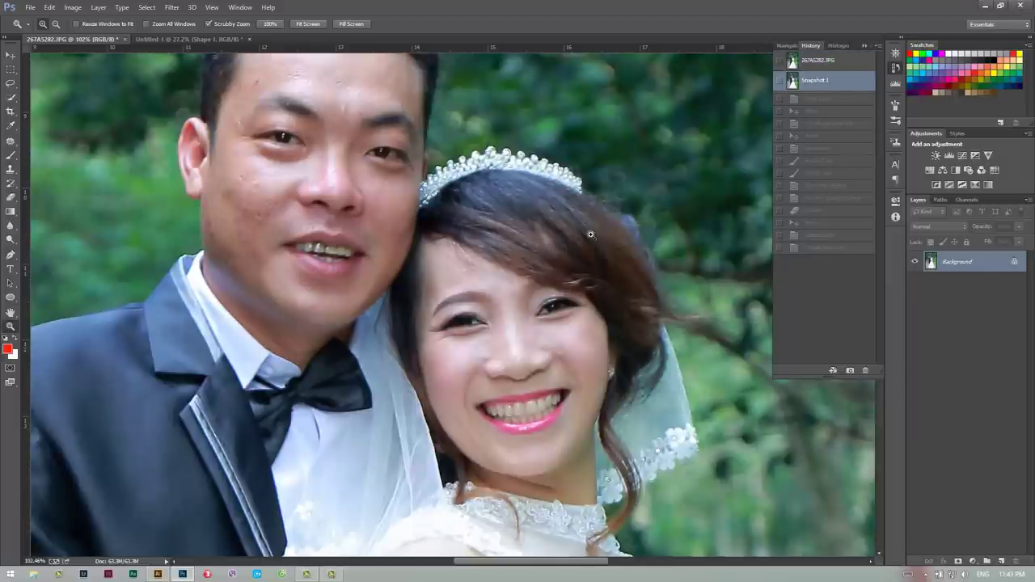
key("ctrl+0")
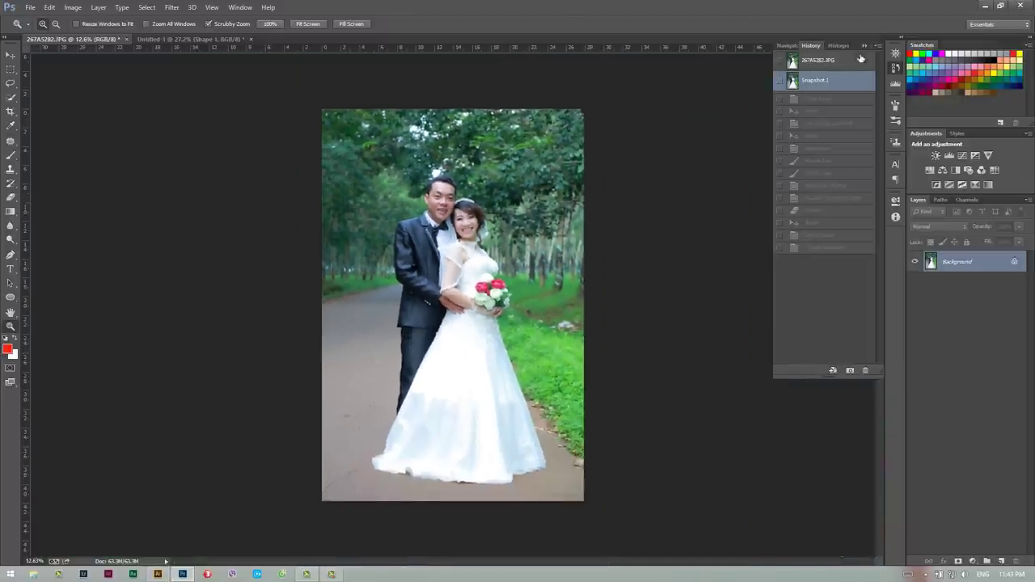
Collapse History, zoom in, duplicate the photo to Layer 1, and heal the groom's cheek spot.
left_click(864, 47)
mouse_move(483, 233)
left_mouse_down()
mouse_move(539, 241)
mouse_move(477, 273)
left_mouse_up()
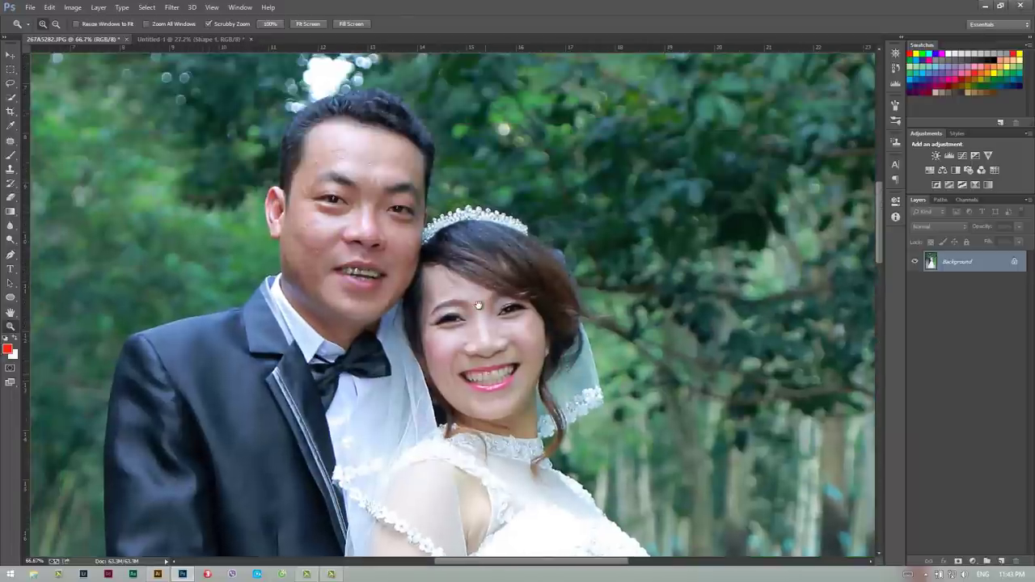
key("ctrl+j")
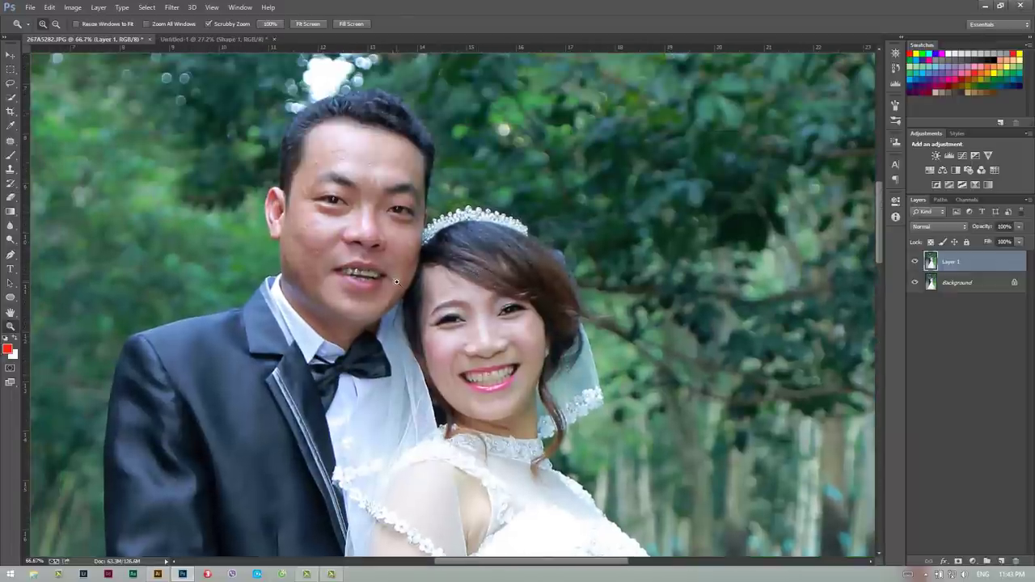
left_click(279, 213)
Run Imagenomic Portraiture on Layer 1 with Fine +2 and Medium +1, previewing at 48%.
left_click(172, 7)
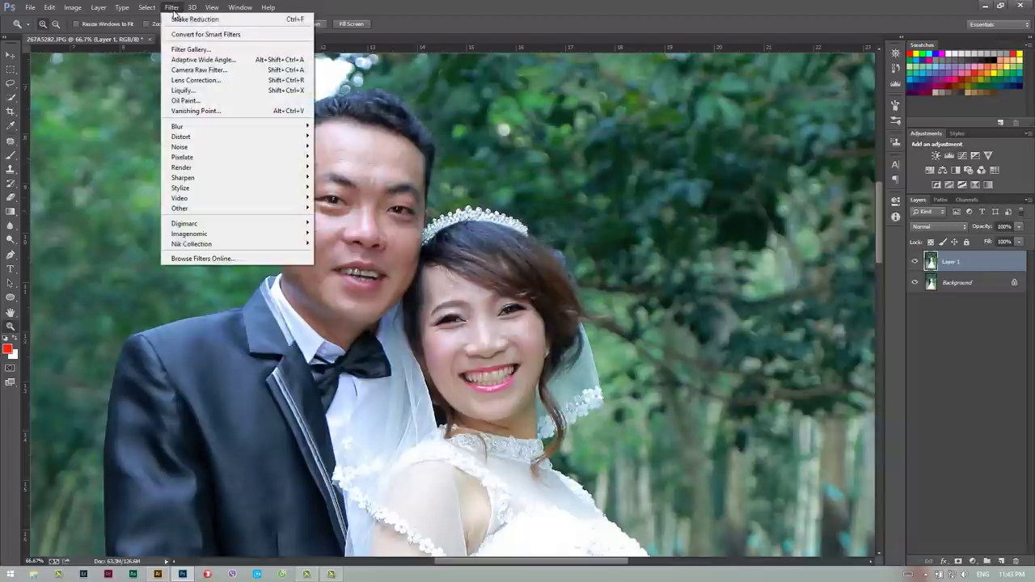
mouse_move(189, 233)
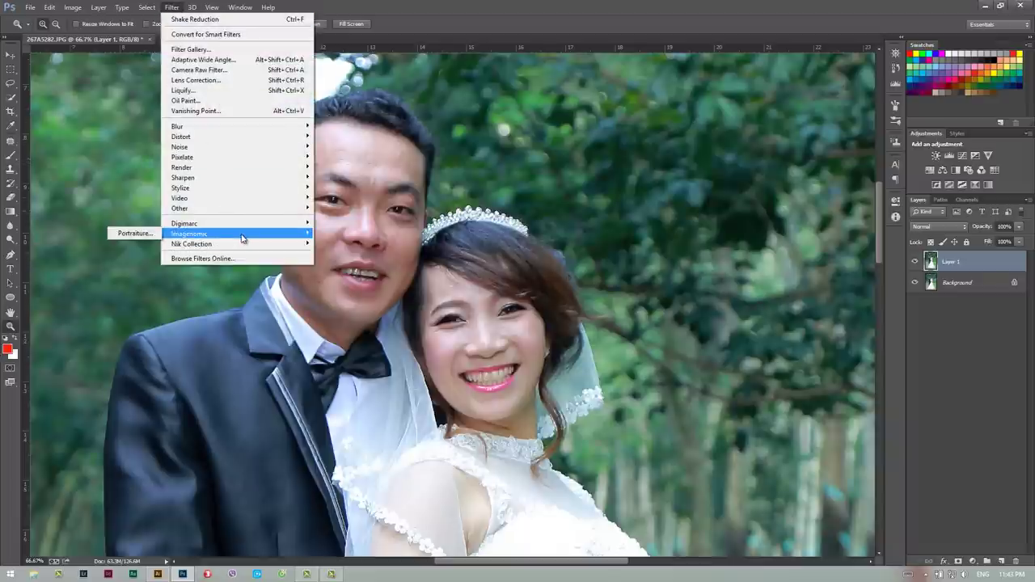
left_click(134, 233)
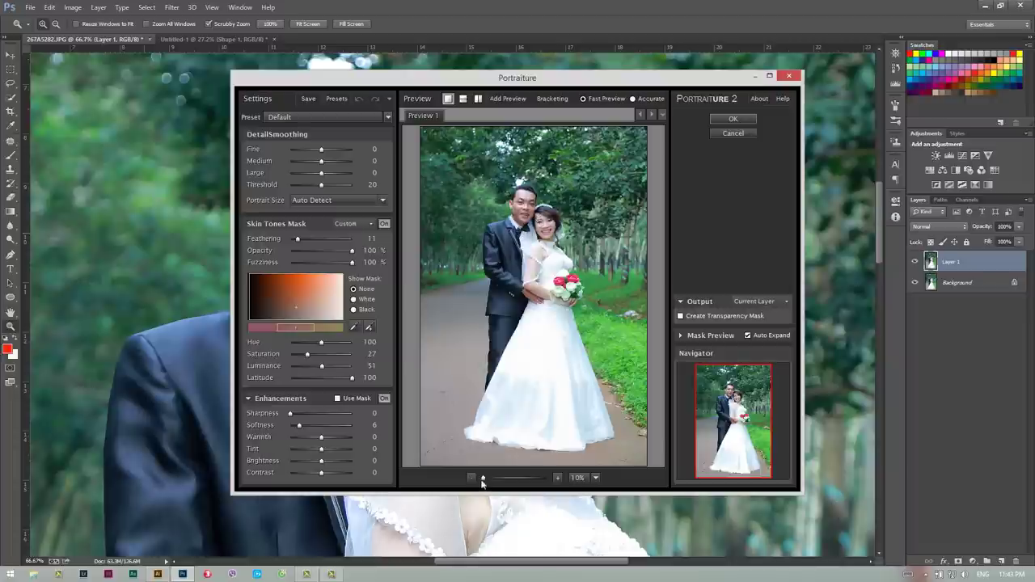
left_click_drag(481, 483, 496, 477)
left_click_drag(434, 294, 601, 302)
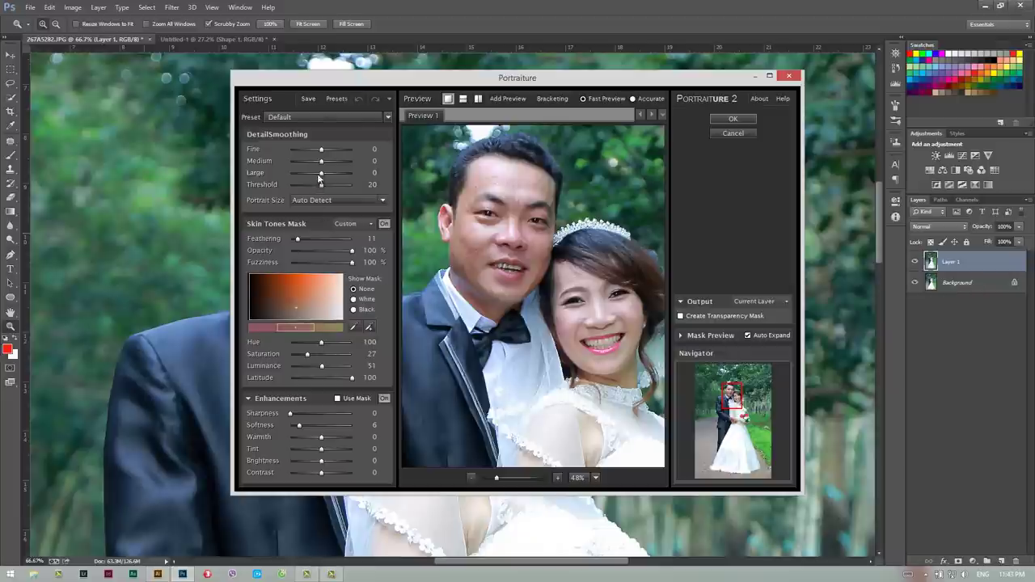
left_click_drag(320, 149, 322, 160)
left_click(729, 121)
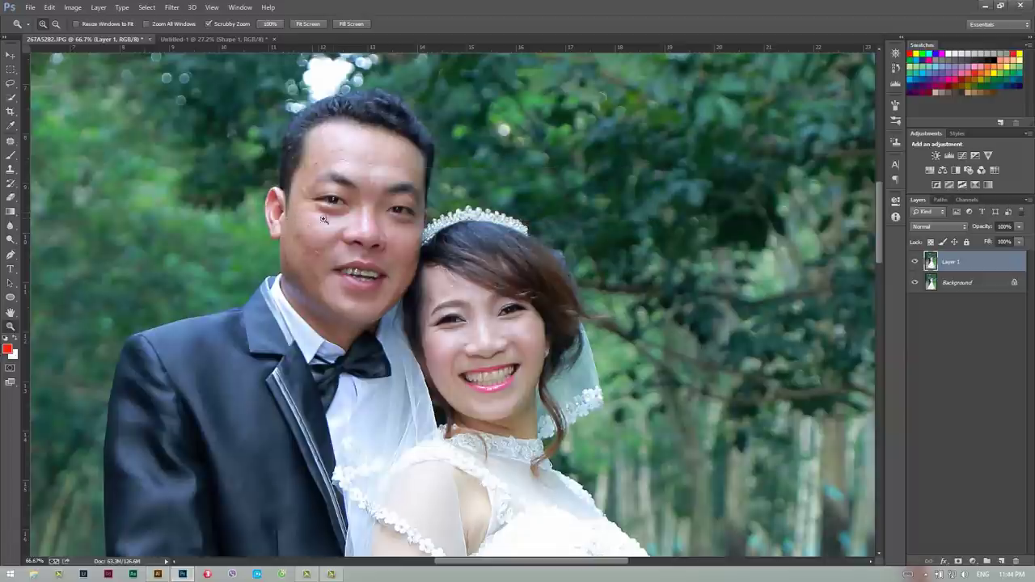
Zoom on the groom's face, toggle Layer 1's visibility to compare the smoothing, and open Filter.
left_click_drag(323, 219, 391, 200)
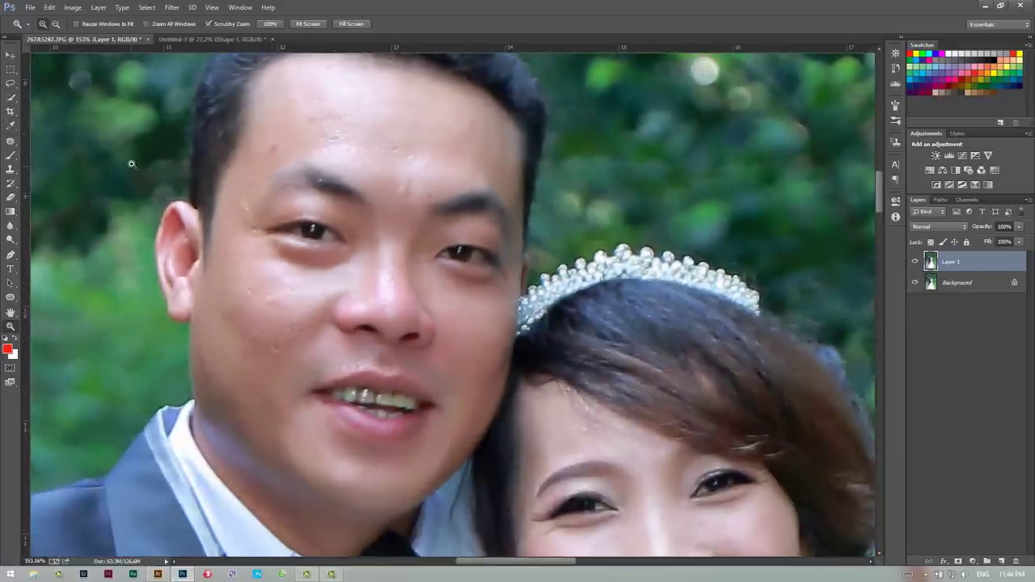
left_click(915, 262)
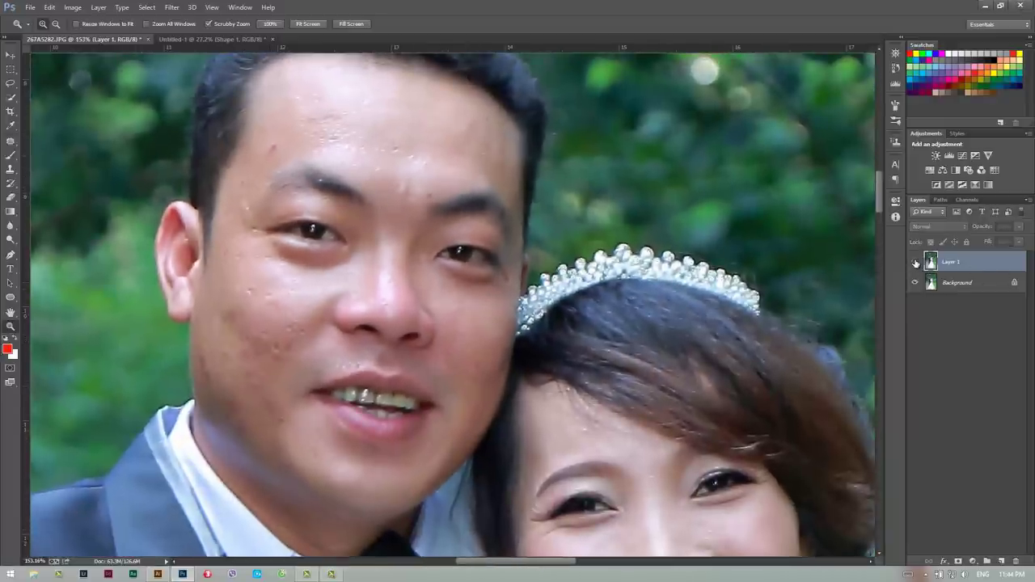
left_click(914, 262)
left_click(914, 262)
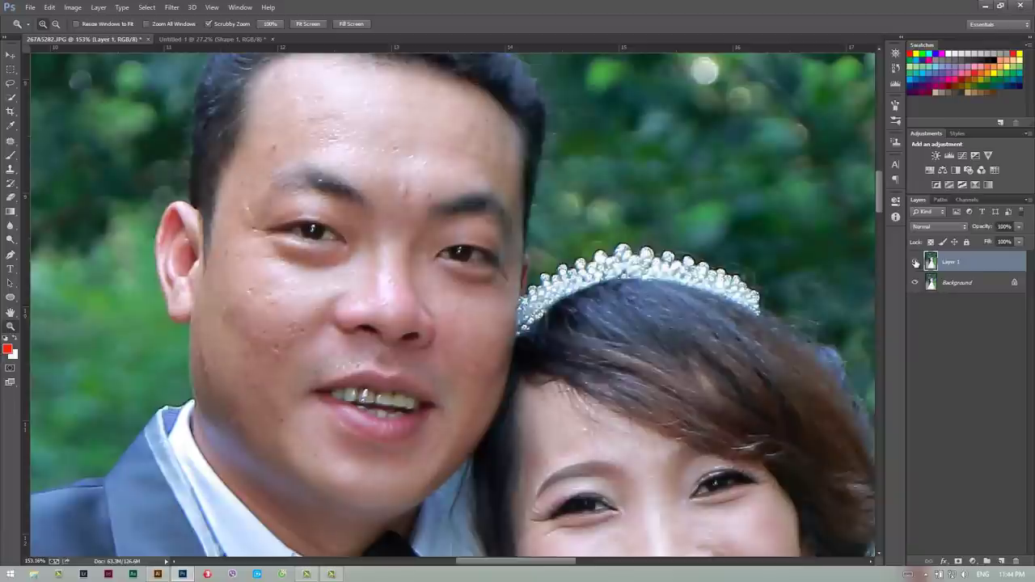
left_click(915, 262)
left_click(914, 262)
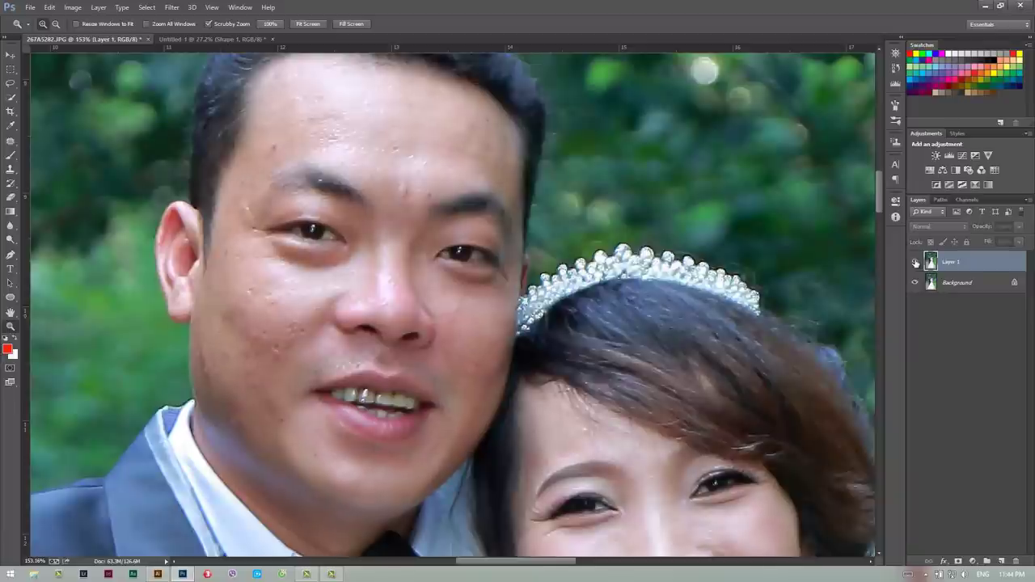
left_click(172, 8)
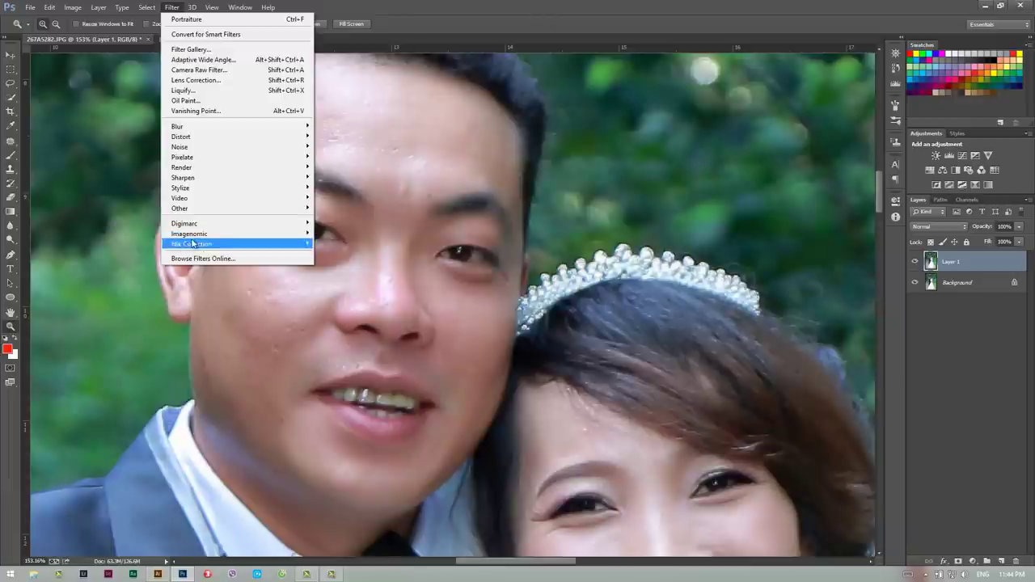
mouse_move(190, 234)
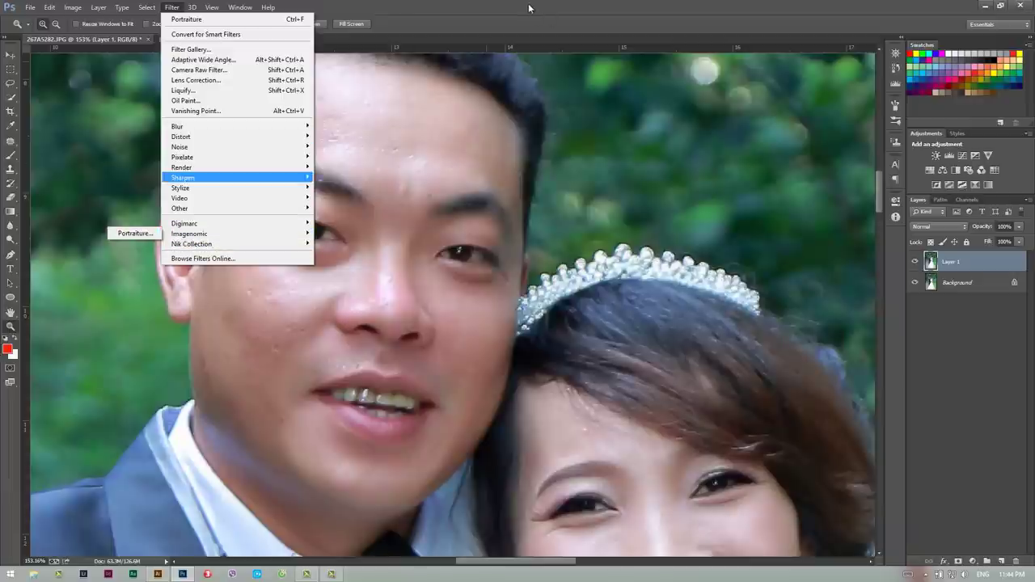
Heal the groom's forehead blemish with a smaller Spot Healing Brush and merge Layer 1 into Background.
left_click(134, 238)
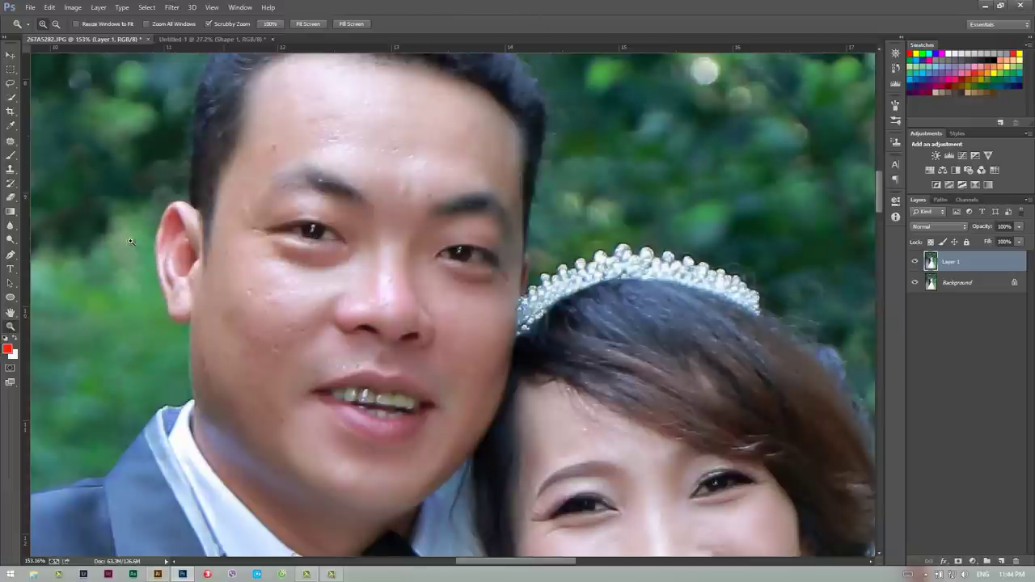
left_click(11, 142)
left_click(72, 139)
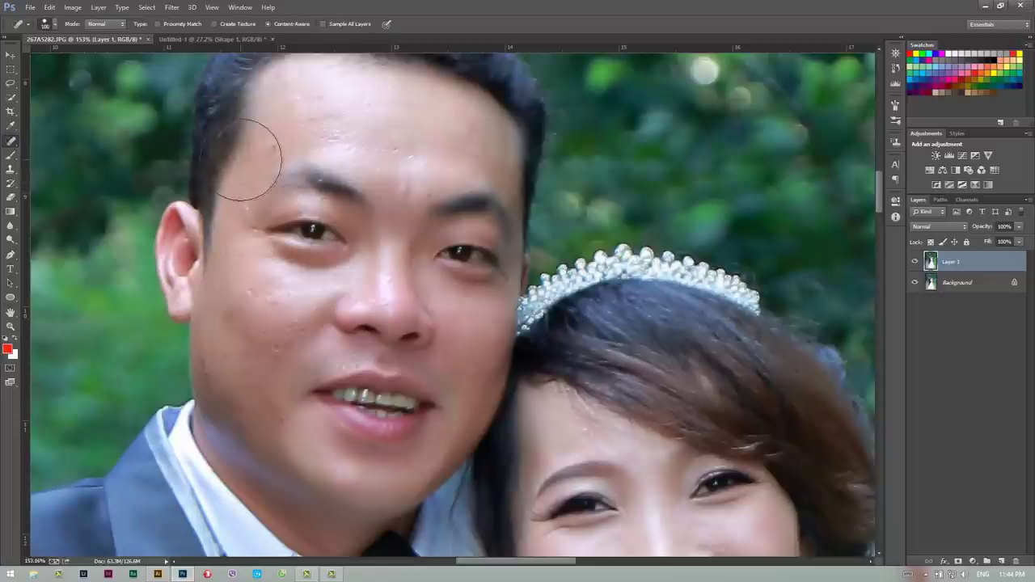
key("bracketleft")
key("bracketleft")
key("bracketleft")
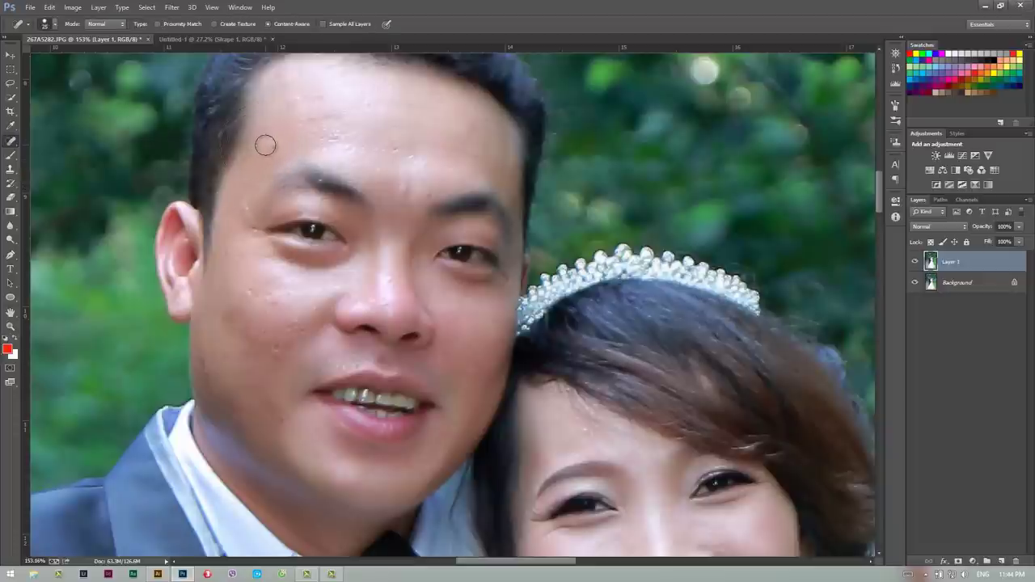
left_click(273, 146)
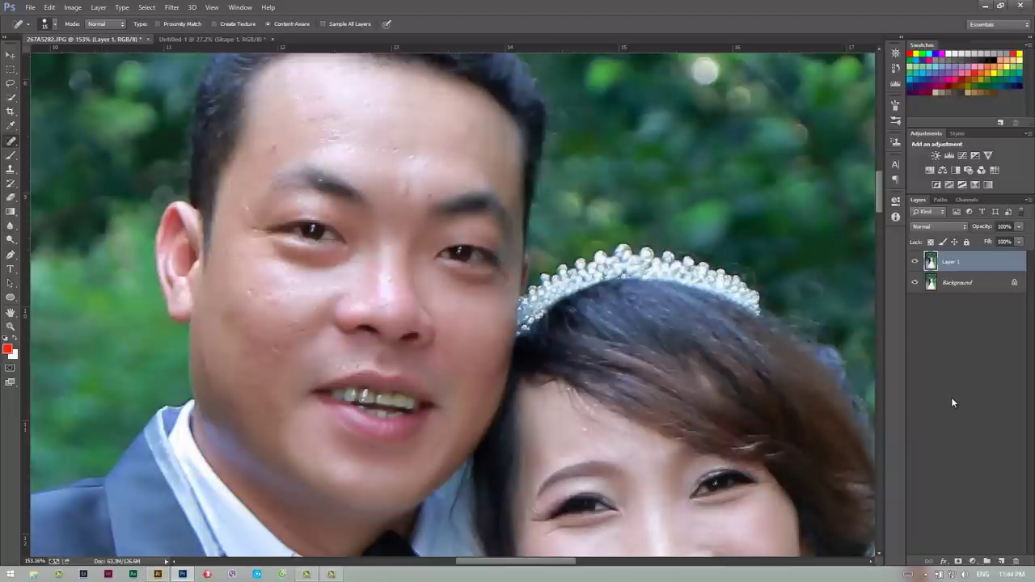
key("ctrl+e")
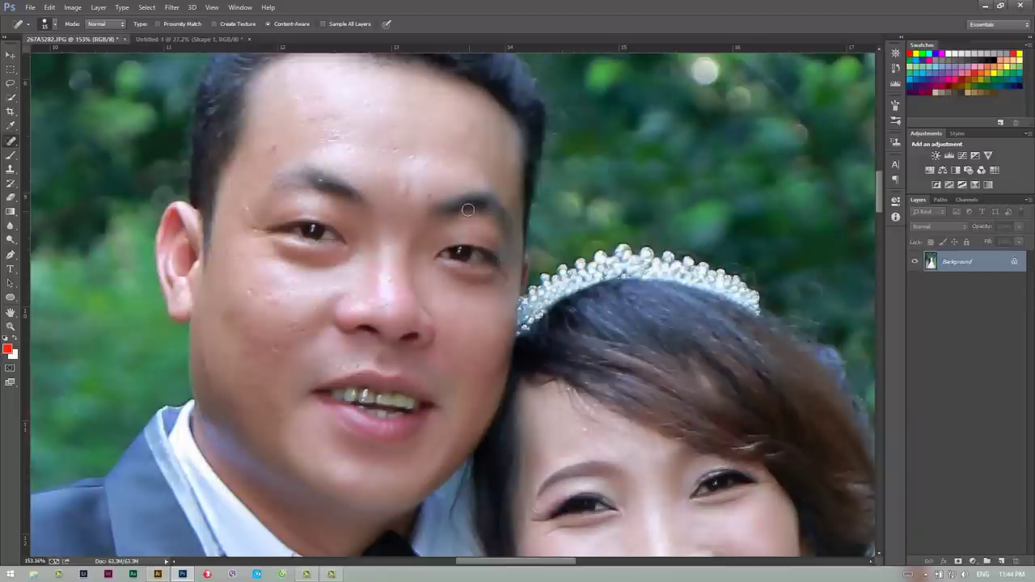
right_click(9, 143)
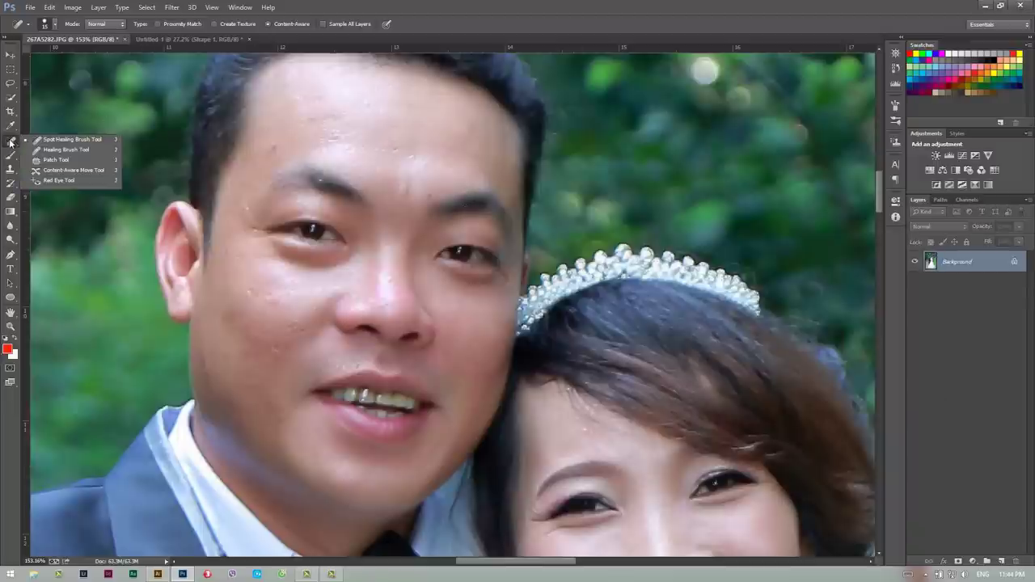
Spot-heal the blemishes across the groom's forehead and between his brows.
left_click(51, 144)
left_click_drag(271, 142, 265, 161)
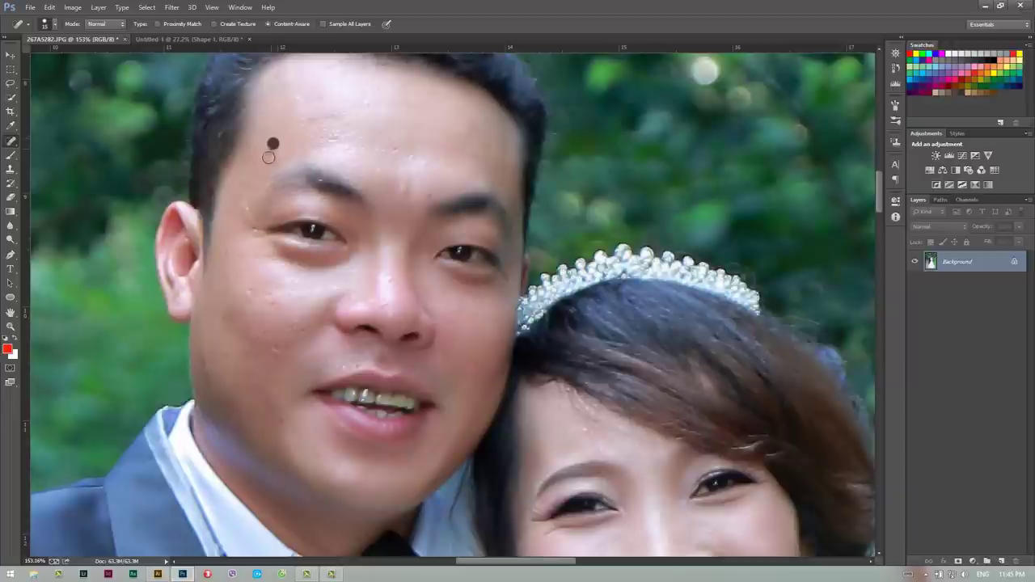
left_click(408, 193)
mouse_move(396, 146)
left_mouse_down()
mouse_move(385, 156)
mouse_move(315, 135)
mouse_move(302, 112)
left_mouse_up()
left_click(342, 128)
left_click(305, 112)
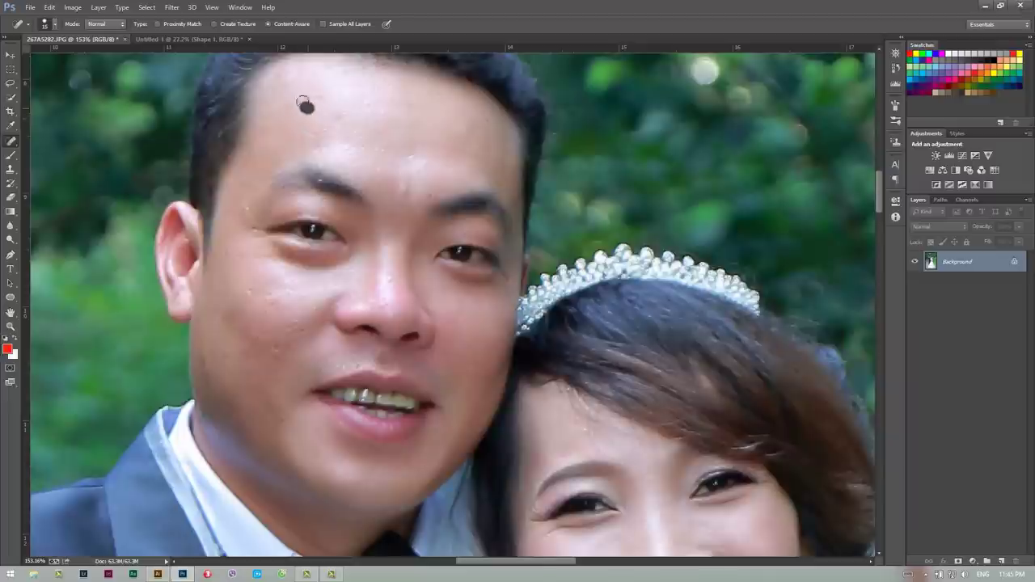
left_click(317, 101)
left_click(346, 114)
left_click(428, 190)
left_click(399, 184)
left_click(409, 212)
left_click(412, 161)
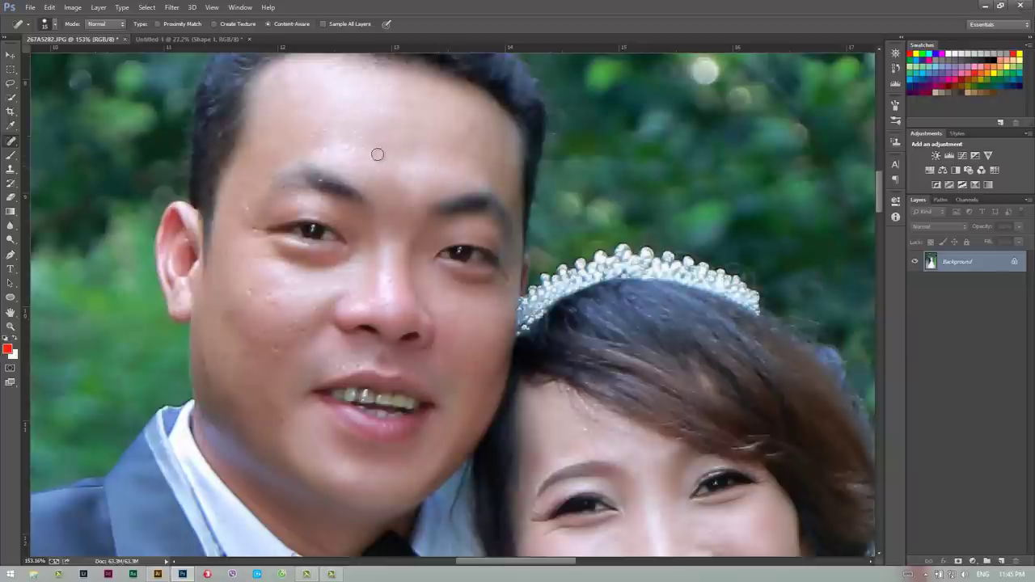
left_click(350, 147)
Spot-heal the blemishes beside the groom's eye and across his cheek.
left_click(243, 212)
left_click(247, 227)
left_click(267, 260)
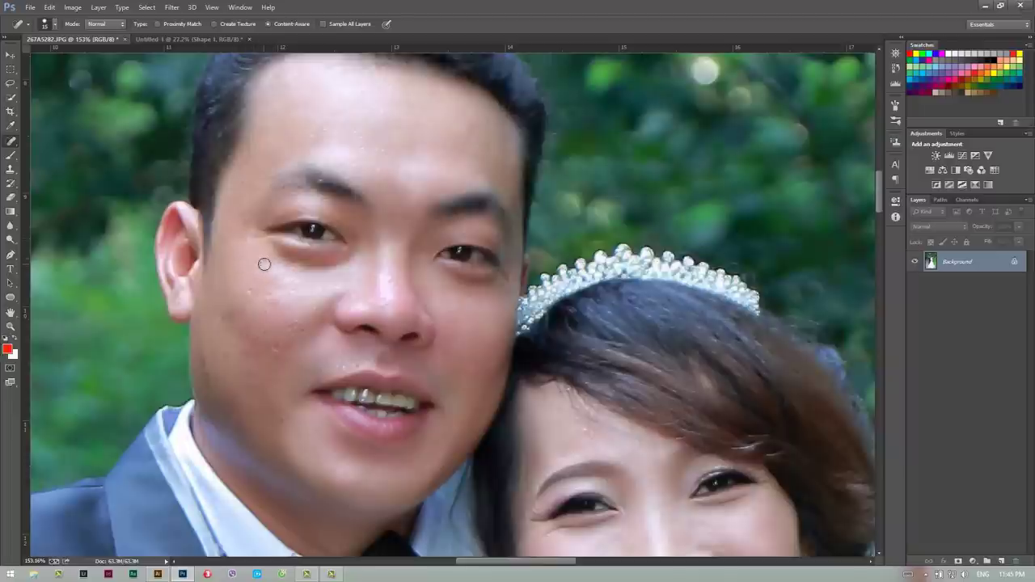
scroll(257, 275, "down", 2)
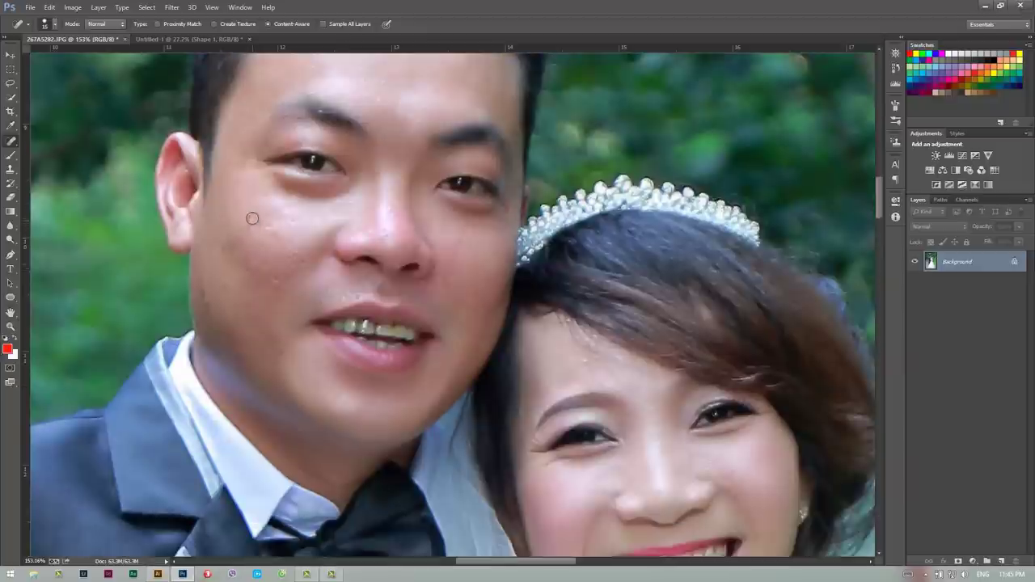
left_click(275, 230)
left_click(283, 214)
left_click(255, 193)
left_click(252, 210)
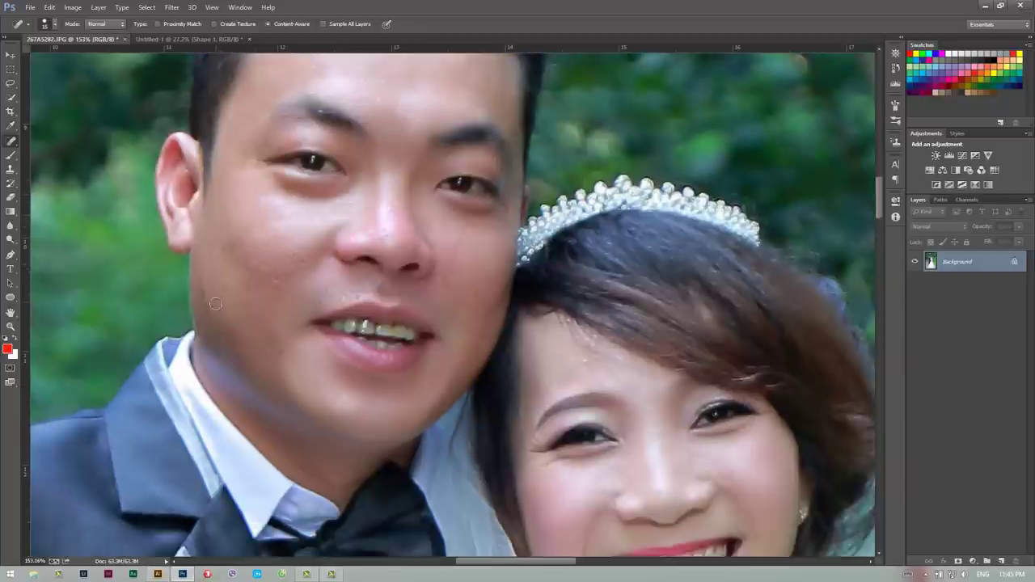
left_click(286, 272)
Spot-heal the groom's chin, nose, the spots around his eyes, and the mark above his lip.
left_click(279, 351)
left_click(385, 234)
left_click(505, 207)
left_click(245, 154)
left_click(300, 142)
left_click_drag(224, 247, 247, 245)
left_click_drag(335, 297, 350, 294)
Spot-heal the blemish below the bride's eye, the mole beside her nose and a cheek spot.
scroll(230, 312, "down", 3)
scroll(204, 296, "down", 3)
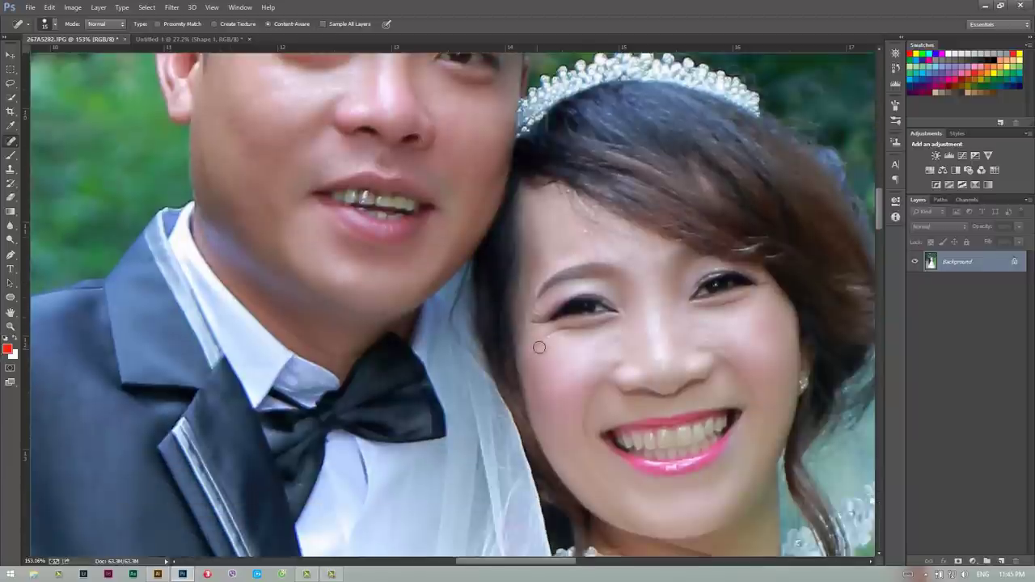
left_click_drag(545, 340, 565, 338)
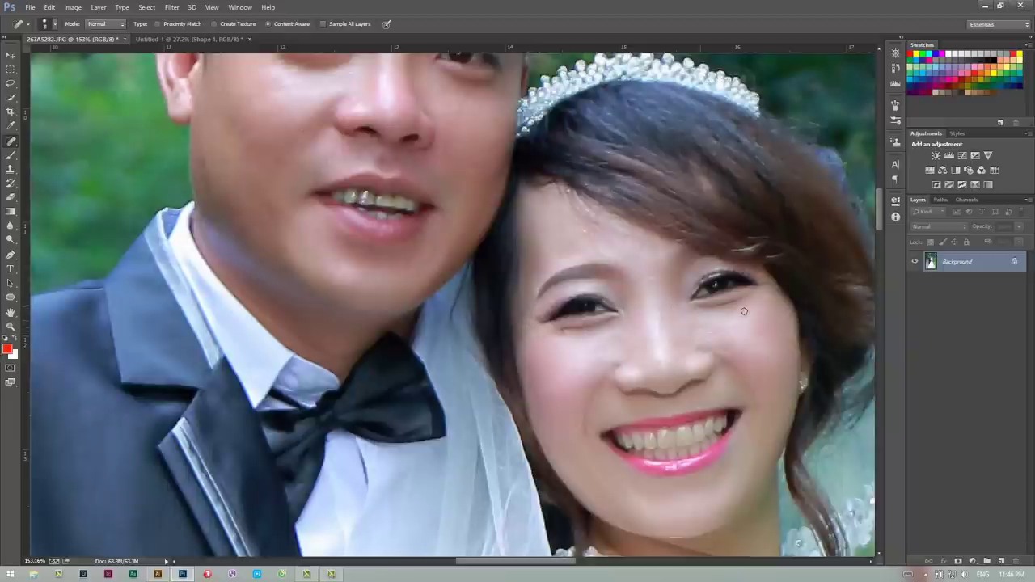
left_click(696, 323)
left_click_drag(721, 351, 730, 346)
key("z")
left_click_drag(358, 266, 325, 299)
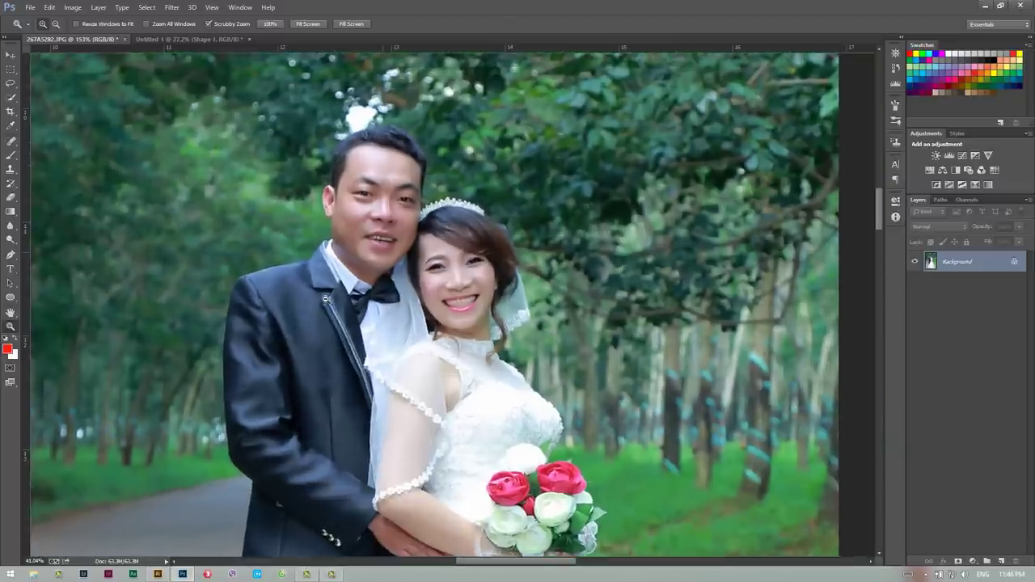
left_click_drag(376, 265, 425, 270)
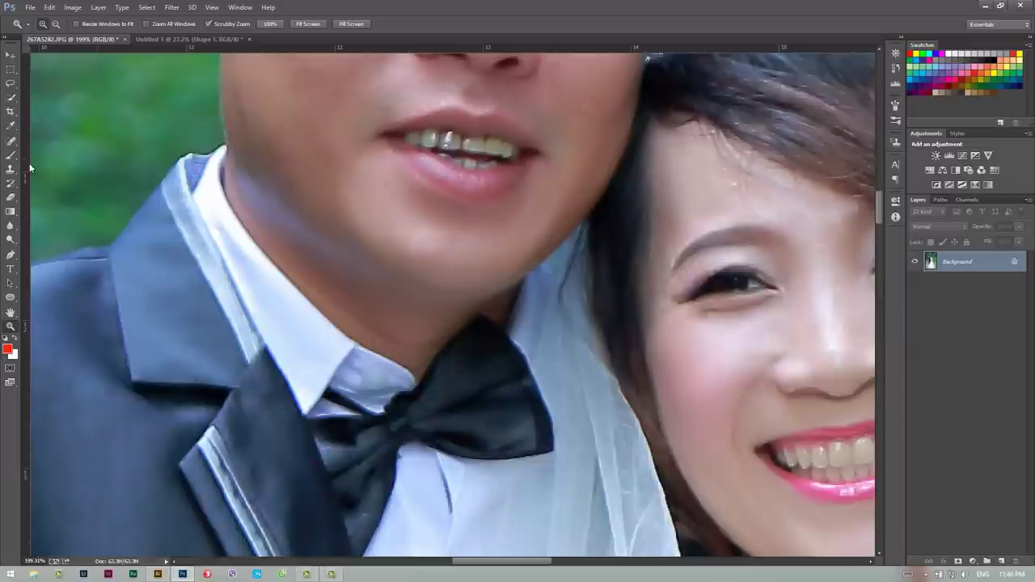
left_click(12, 154)
key("bracketleft")
key("bracketleft")
key("bracketleft")
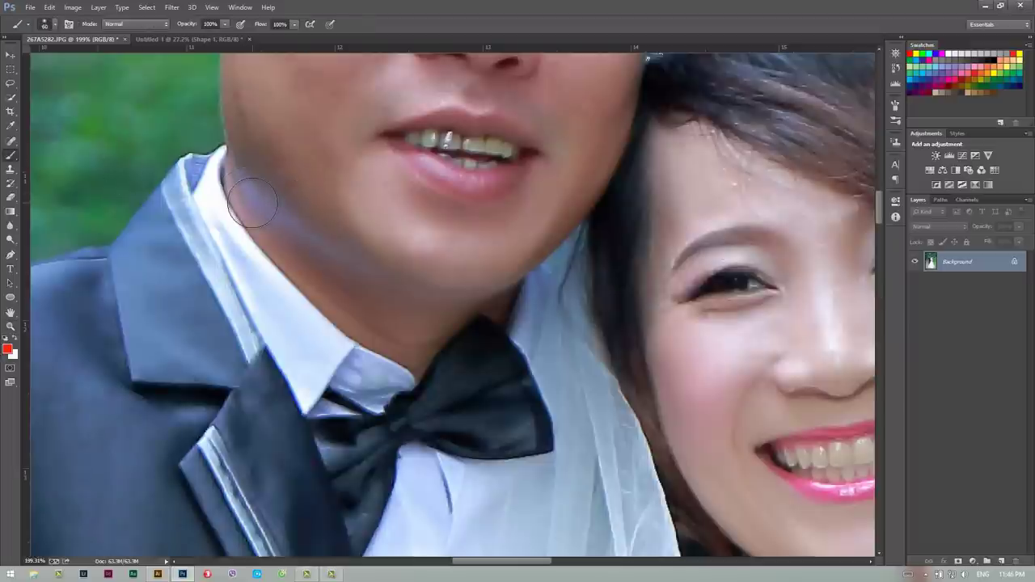
left_click_drag(256, 160, 234, 212)
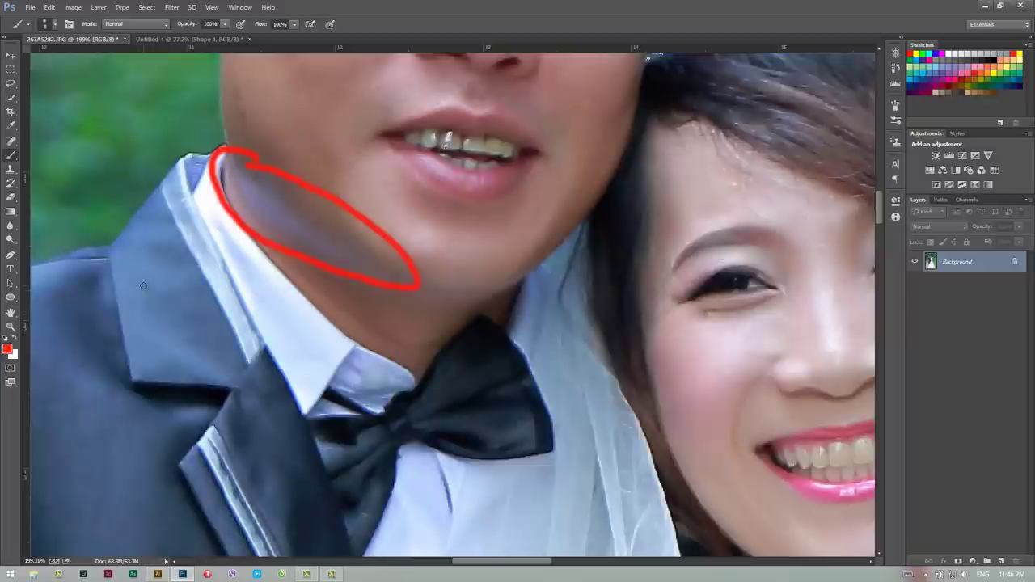
key("ctrl+z")
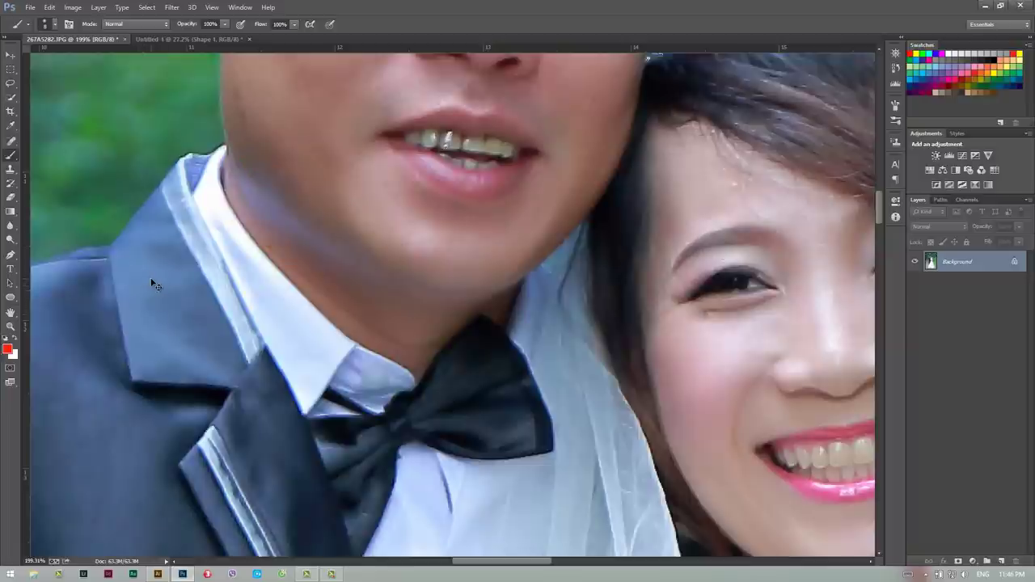
key("z")
key("ctrl+0")
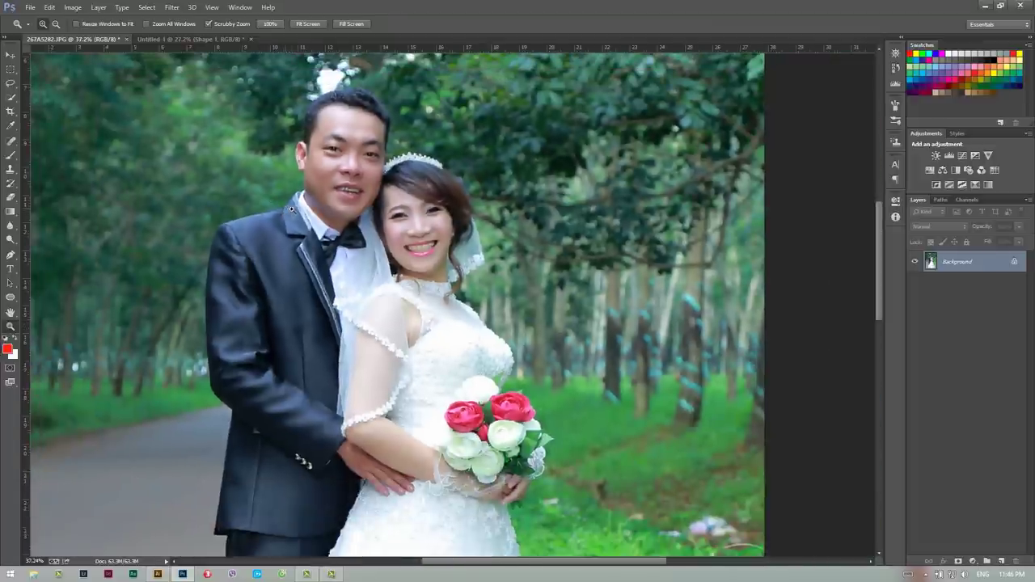
Add a new Color-blend layer and set the Brush to 67% opacity and 68% flow.
mouse_move(351, 209)
left_mouse_down()
mouse_move(318, 235)
mouse_move(393, 272)
left_mouse_up()
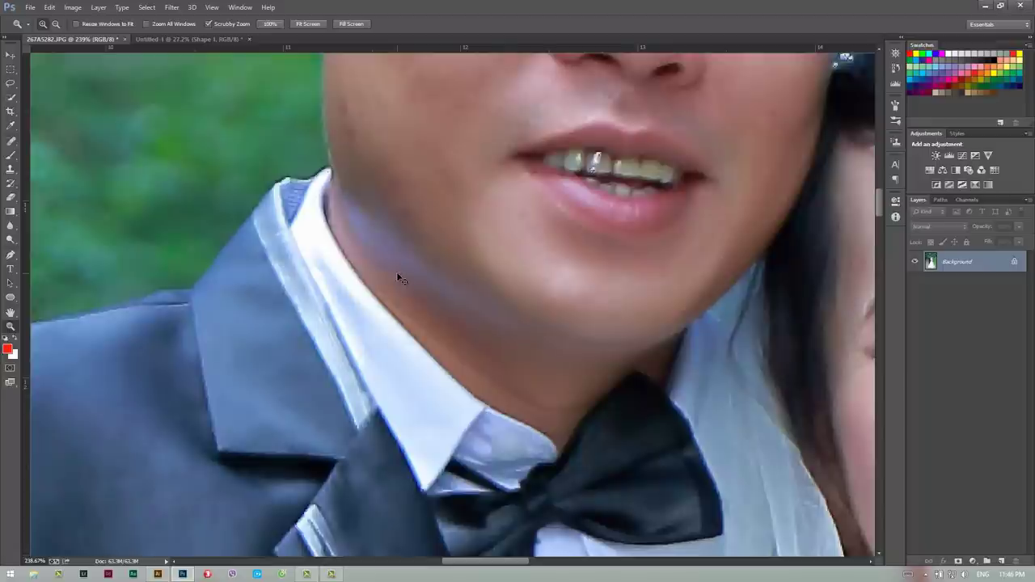
key("ctrl+shift+n")
key("Return")
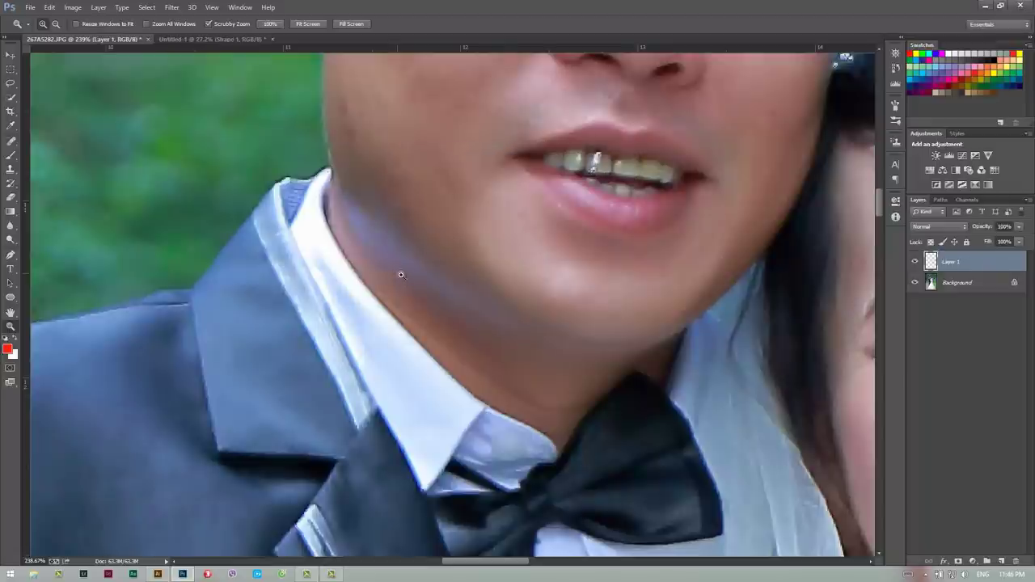
left_click(11, 153)
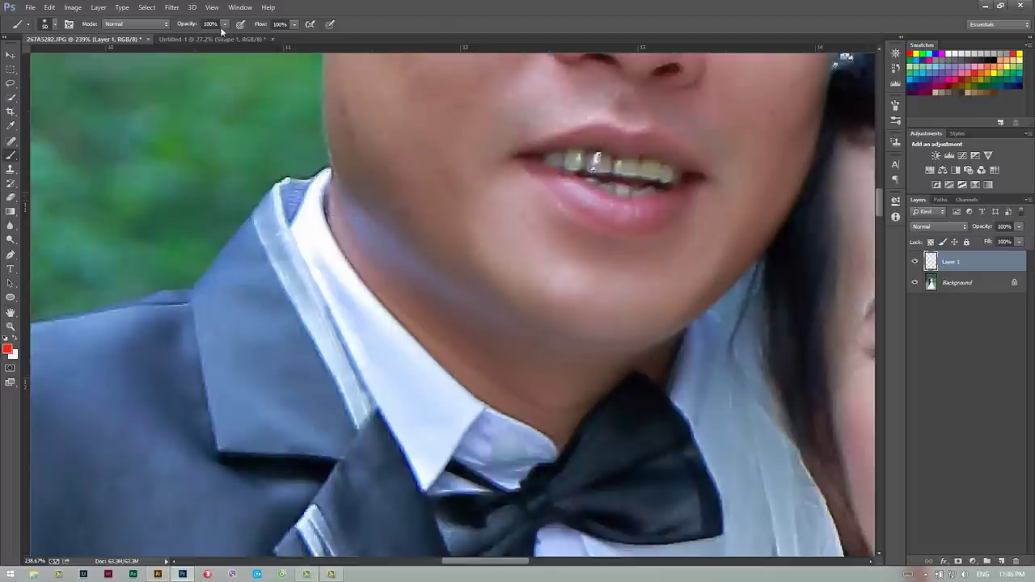
left_click_drag(192, 25, 172, 27)
left_click_drag(267, 26, 252, 28)
key("Return")
left_click(953, 227)
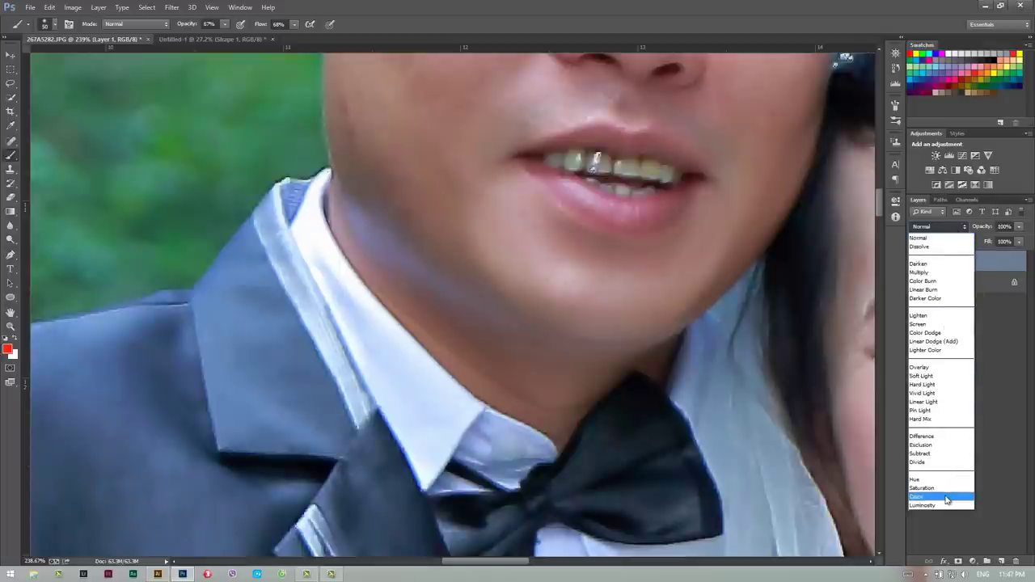
left_click(946, 498)
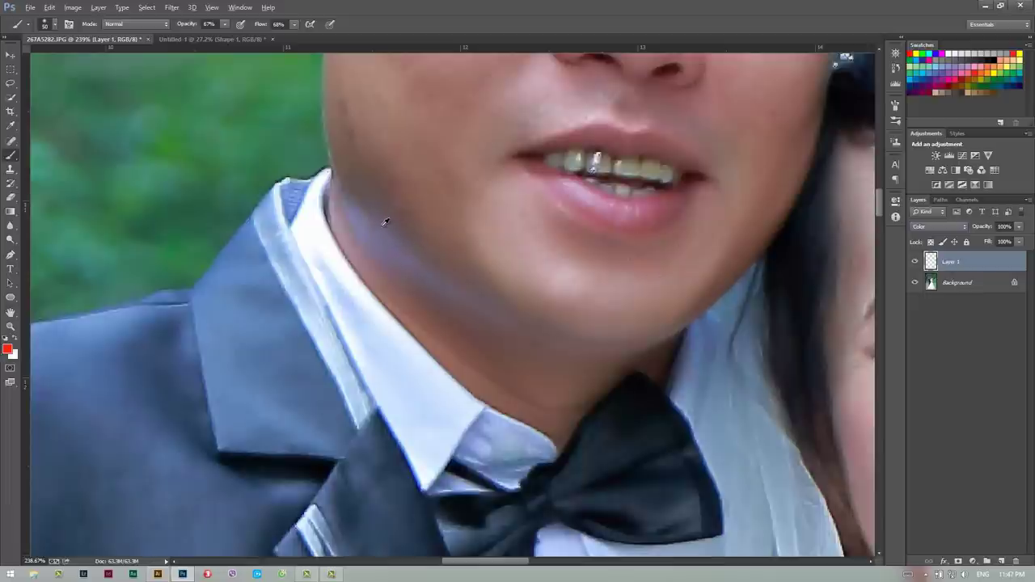
Sample the groom's skin tone and paint it over the purplish shadow on his neck.
left_click(359, 242, "alt")
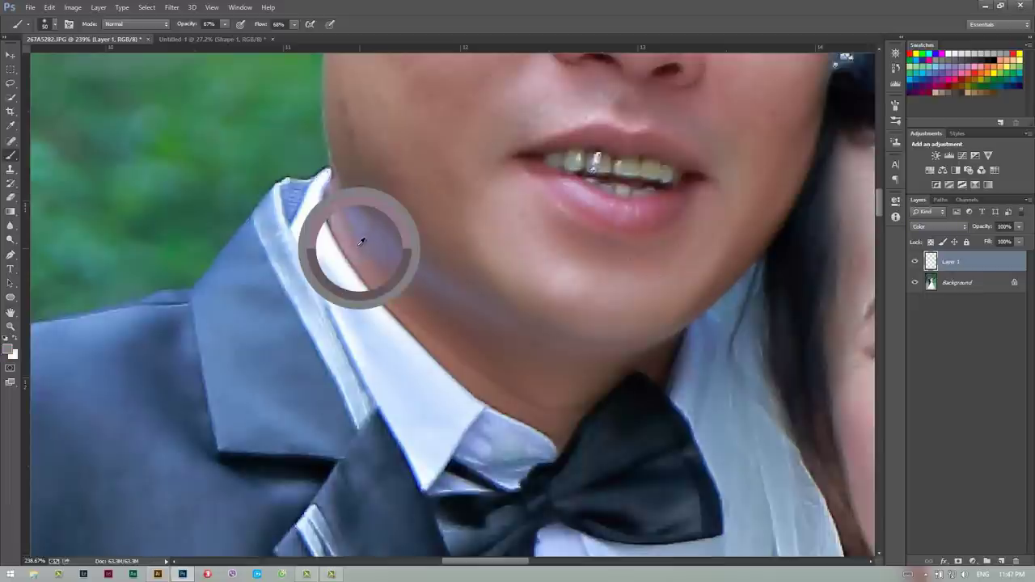
mouse_move(356, 228)
left_mouse_down()
mouse_move(386, 248)
mouse_move(354, 212)
mouse_move(457, 294)
mouse_move(323, 189)
mouse_move(506, 324)
left_mouse_up()
key("bracketleft")
key("bracketleft")
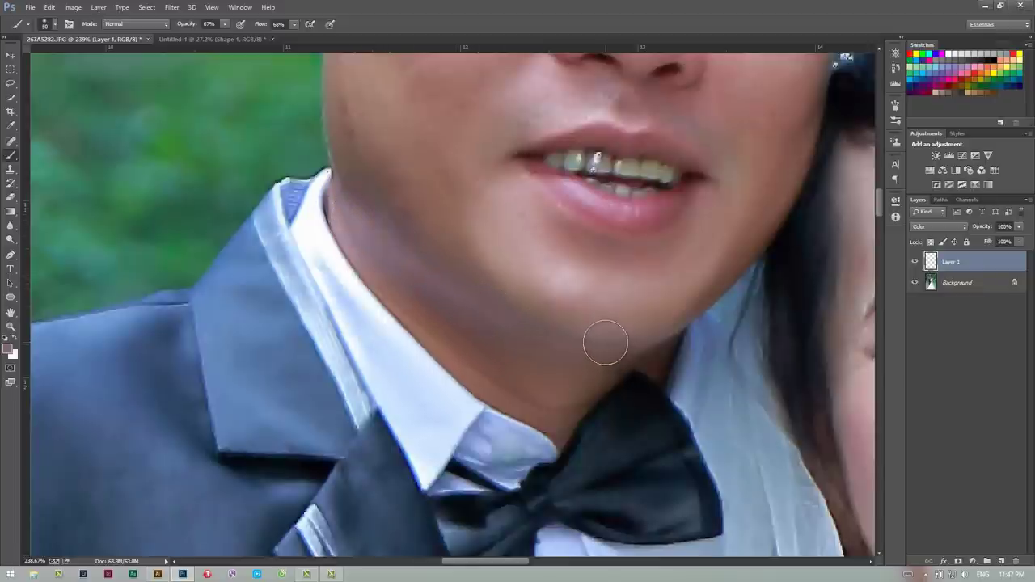
key("bracketleft")
key("bracketleft")
key("bracketright")
key("bracketright")
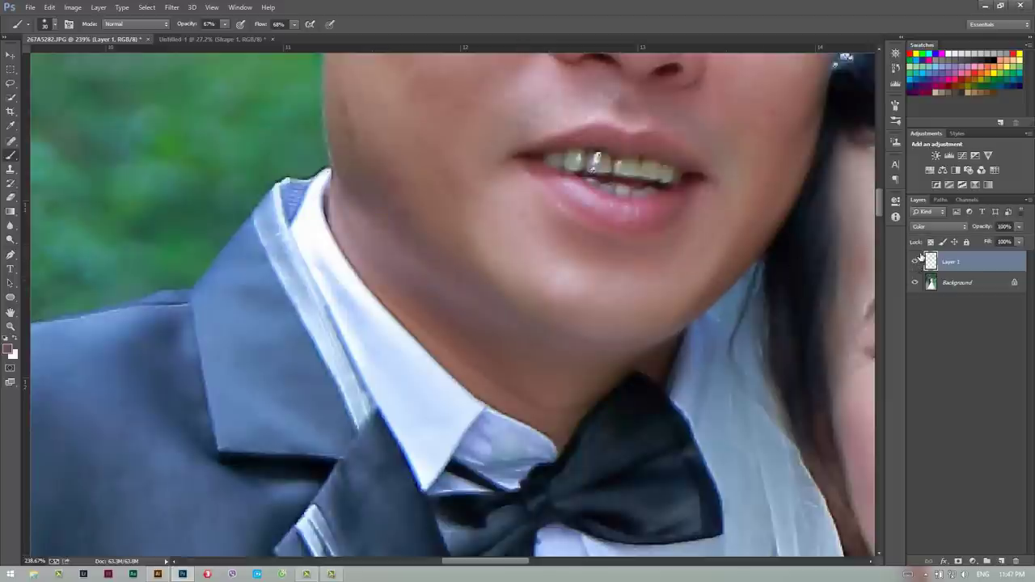
Compare the neck fix before and after, merge it into the Background and fit the photo.
left_click(915, 261)
left_click(916, 263)
left_click(915, 262)
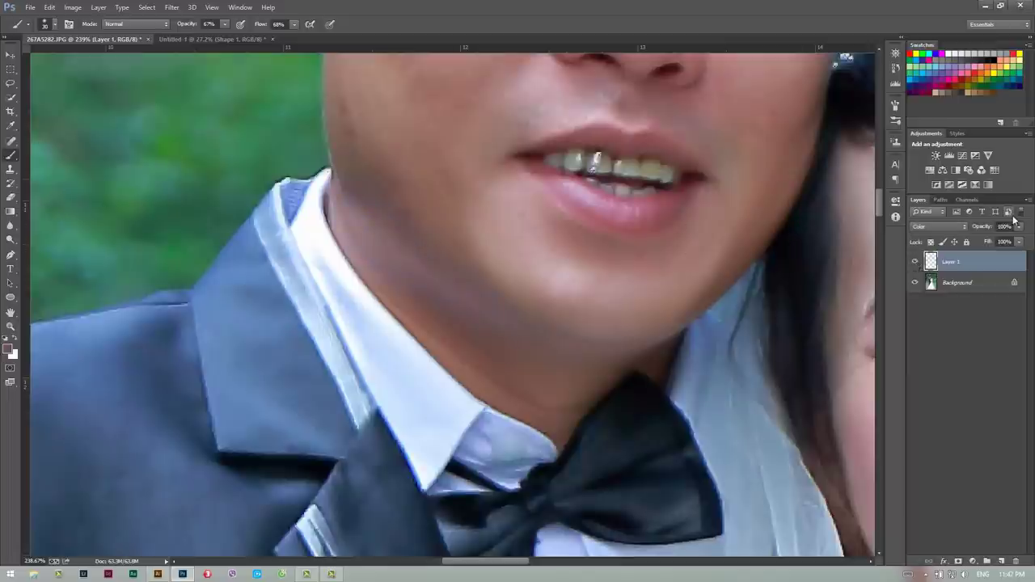
key("z")
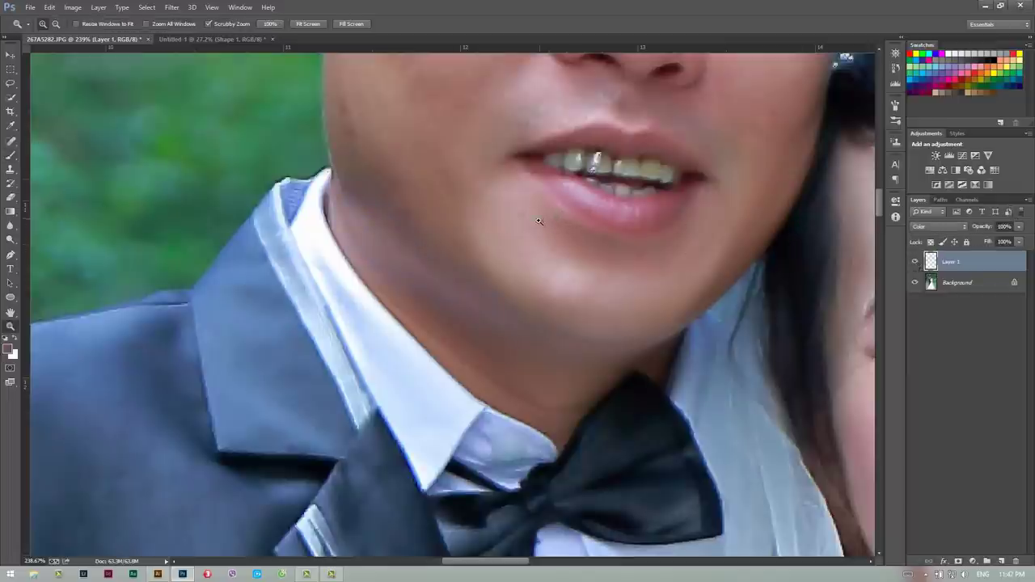
left_click_drag(538, 220, 522, 262)
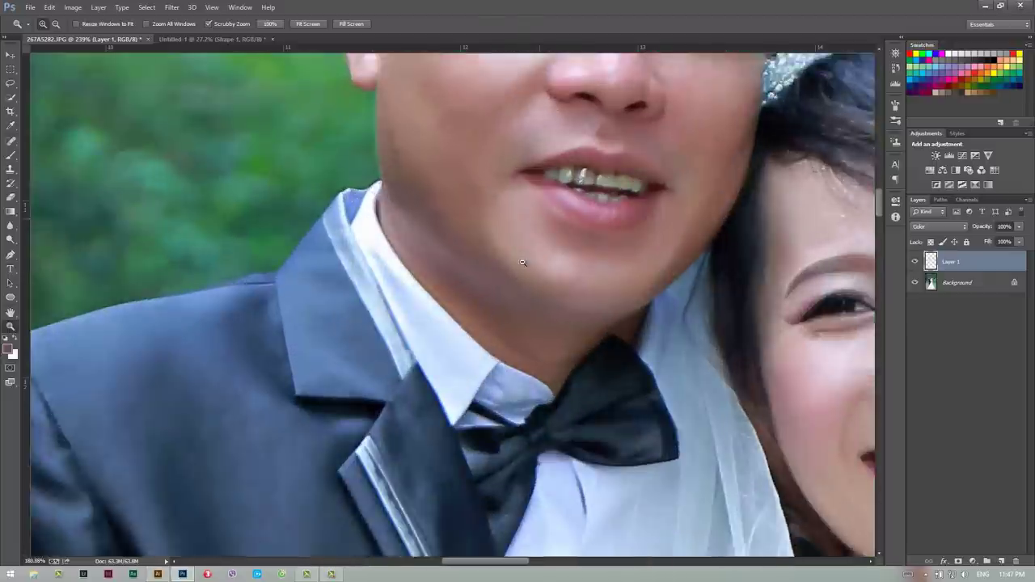
left_click(915, 261)
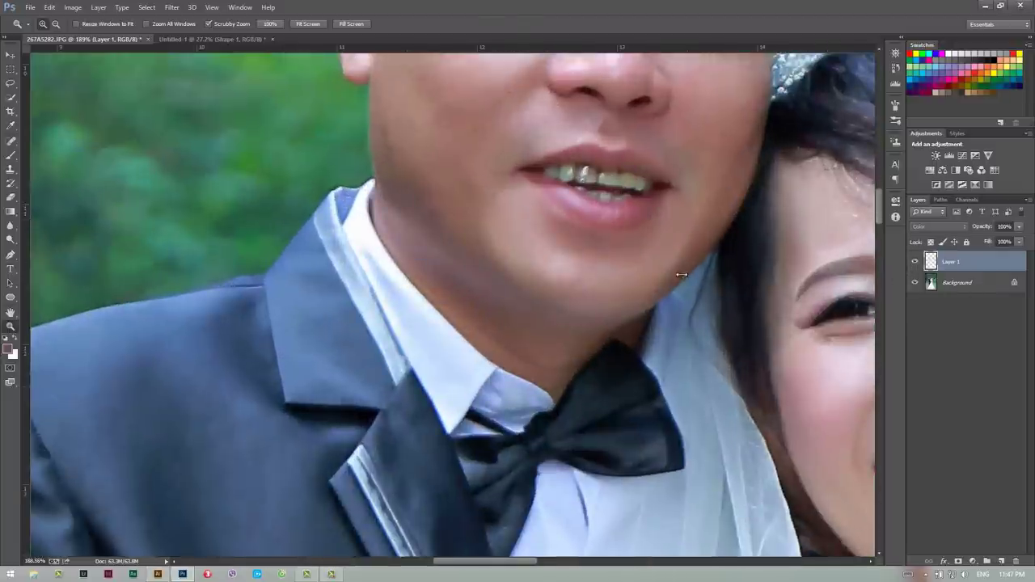
key("ctrl+e")
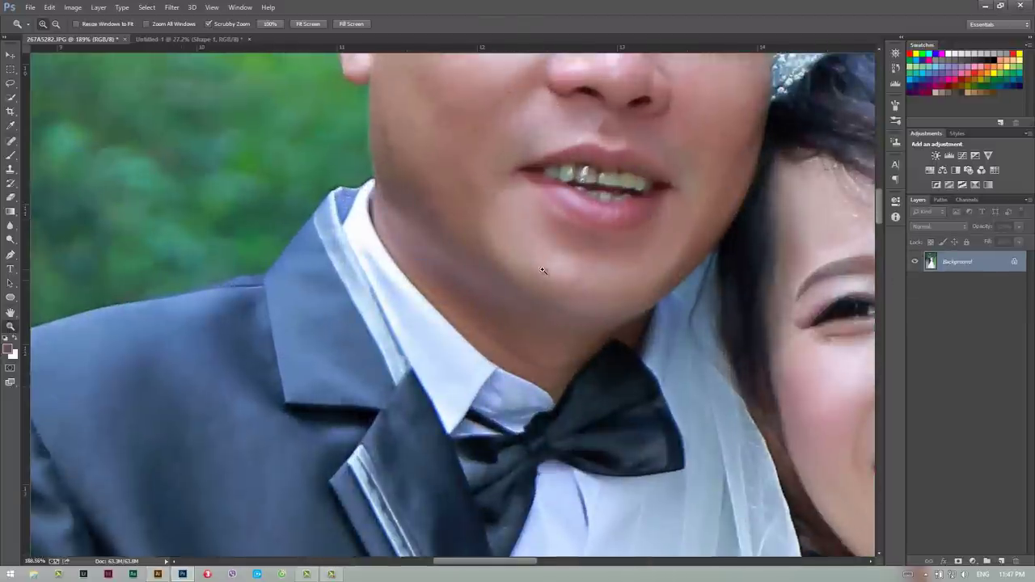
key("ctrl+0")
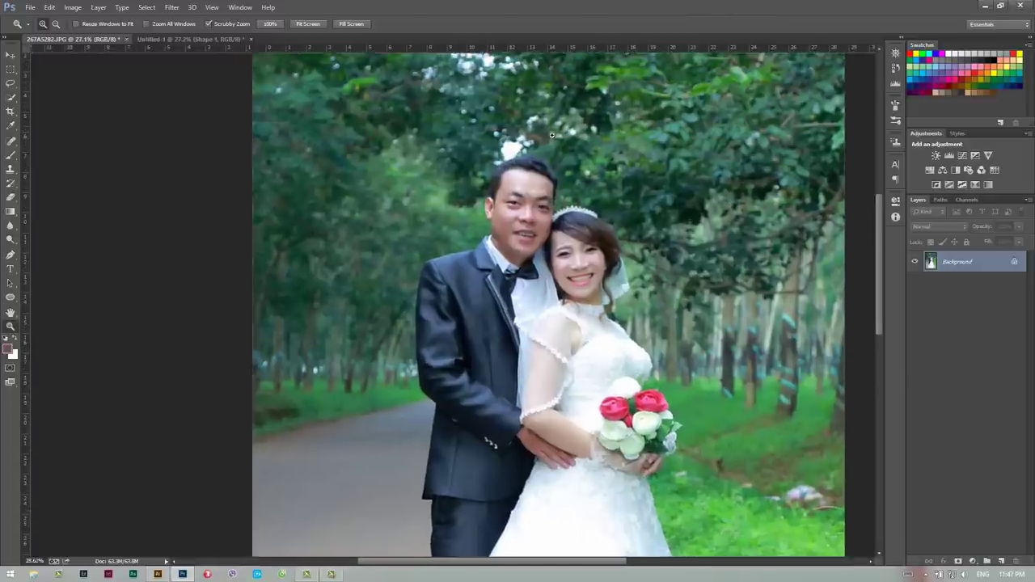
Clone foliage over the bright bokeh blob above the groom's head with a 200 px soft Clone Stamp.
left_click(514, 127)
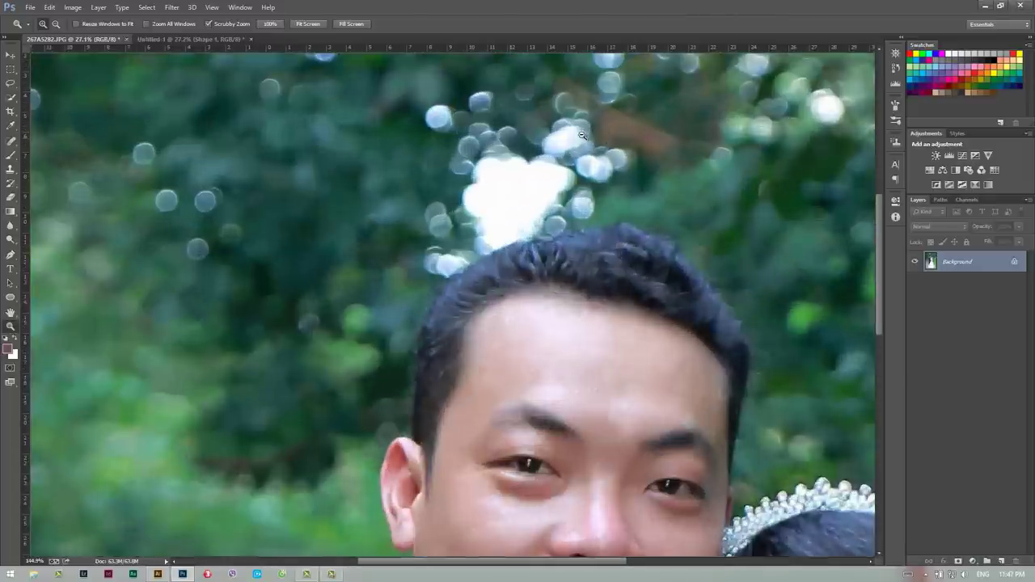
right_click(13, 151)
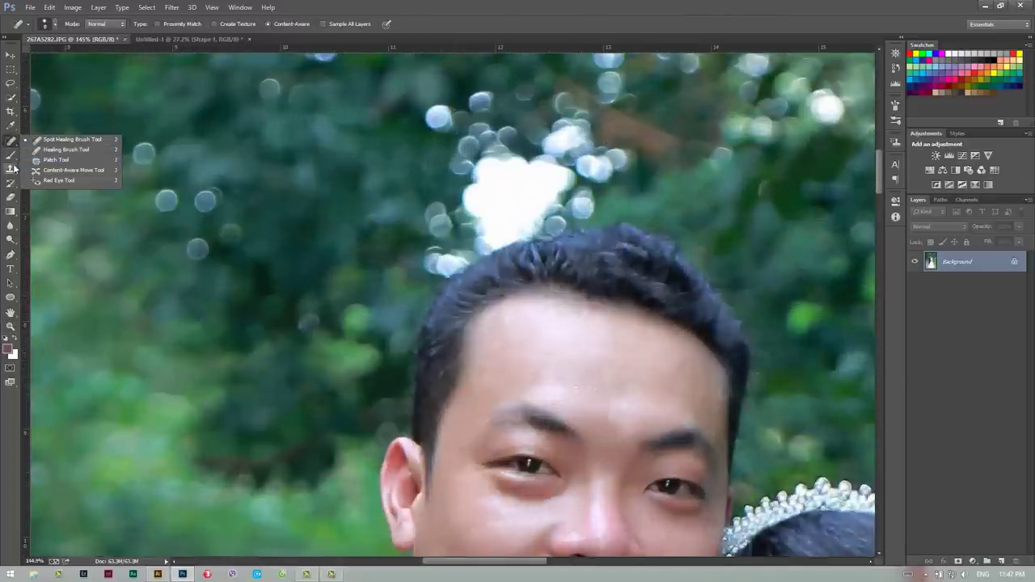
left_click(11, 168)
key("bracketright")
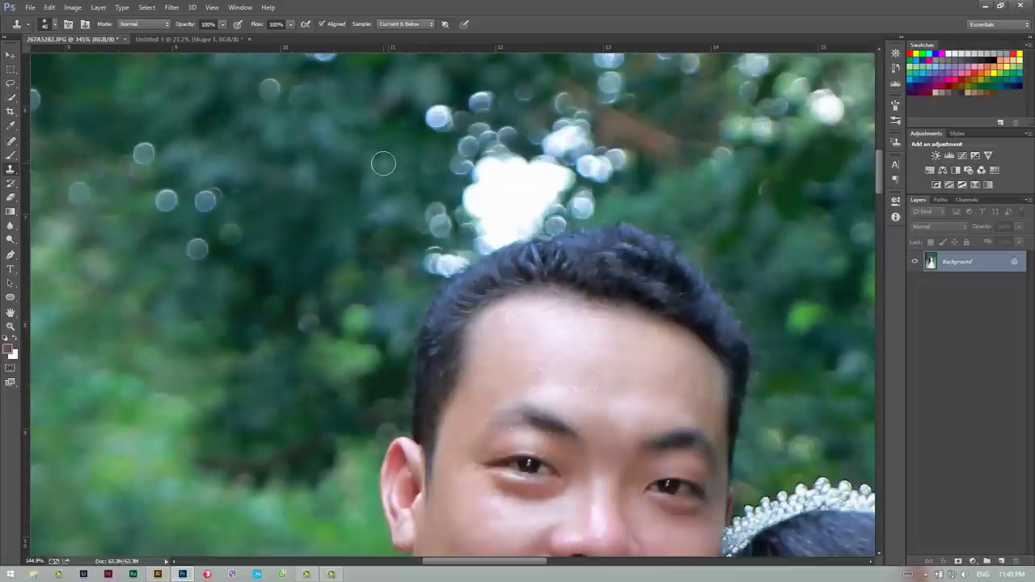
key("bracketright")
key("bracketright")
key("bracketright")
key("bracketright")
key("bracketright")
key("bracketright")
key("bracketright")
key("bracketright")
key("bracketright")
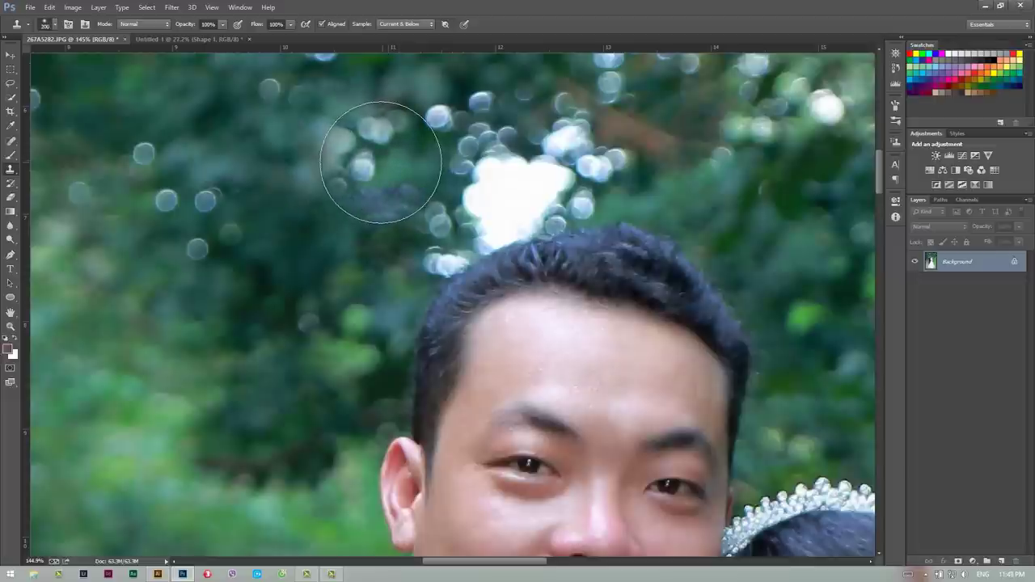
left_click(306, 144, "alt")
mouse_move(509, 194)
left_mouse_down()
mouse_move(558, 173)
mouse_move(518, 186)
left_mouse_up()
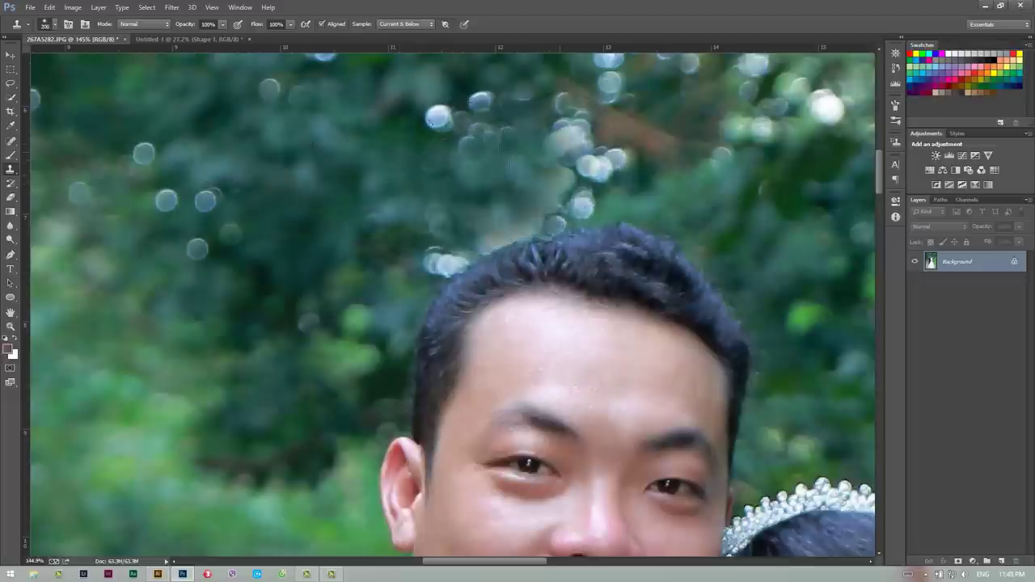
right_click(480, 203)
left_click(596, 30)
key("l")
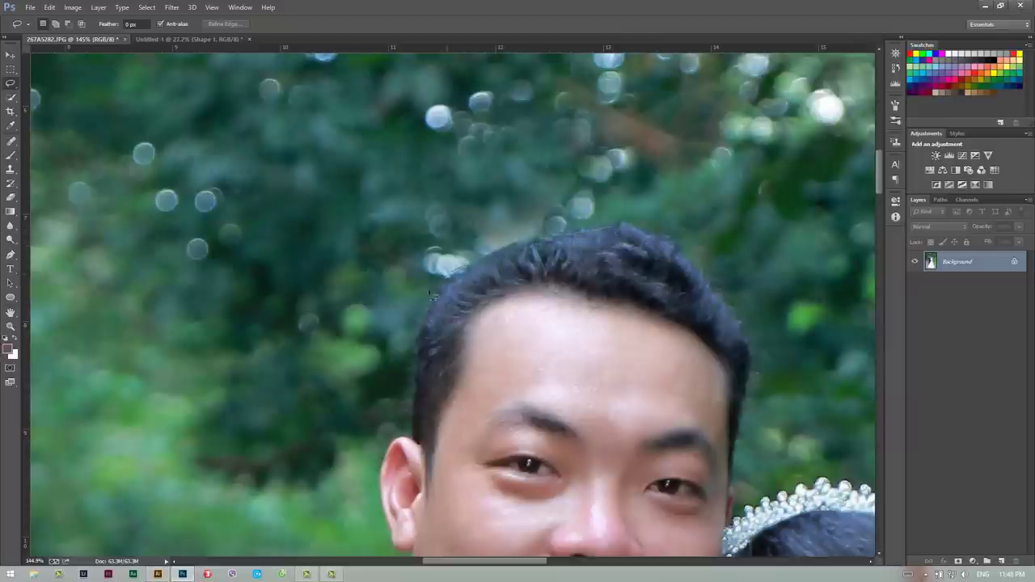
Lasso the groom's hair and forehead, then invert the selection so only the background is editable.
mouse_move(437, 279)
left_mouse_down()
mouse_move(416, 379)
mouse_move(610, 407)
mouse_move(737, 265)
mouse_move(678, 231)
left_mouse_up()
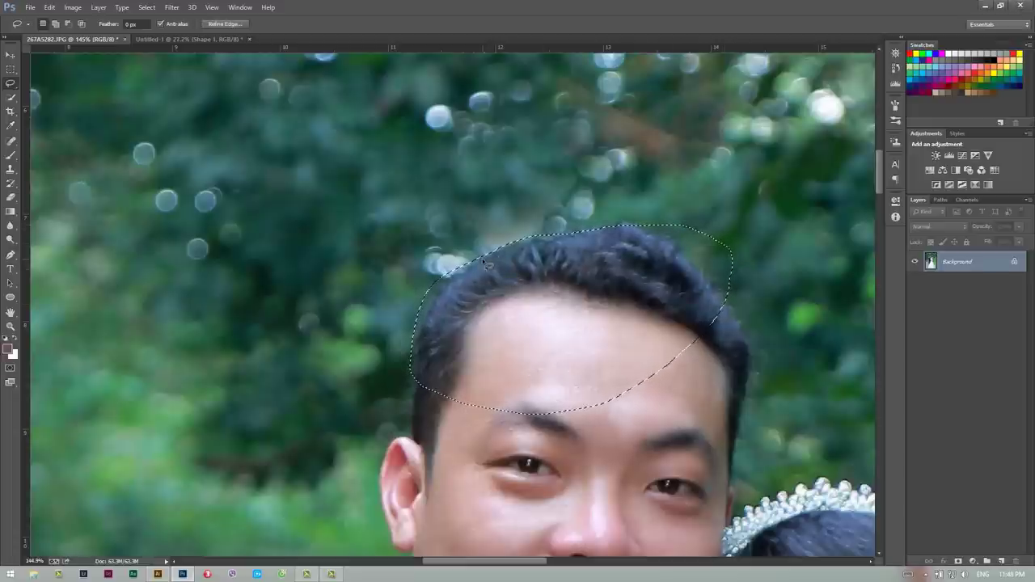
left_click(11, 326)
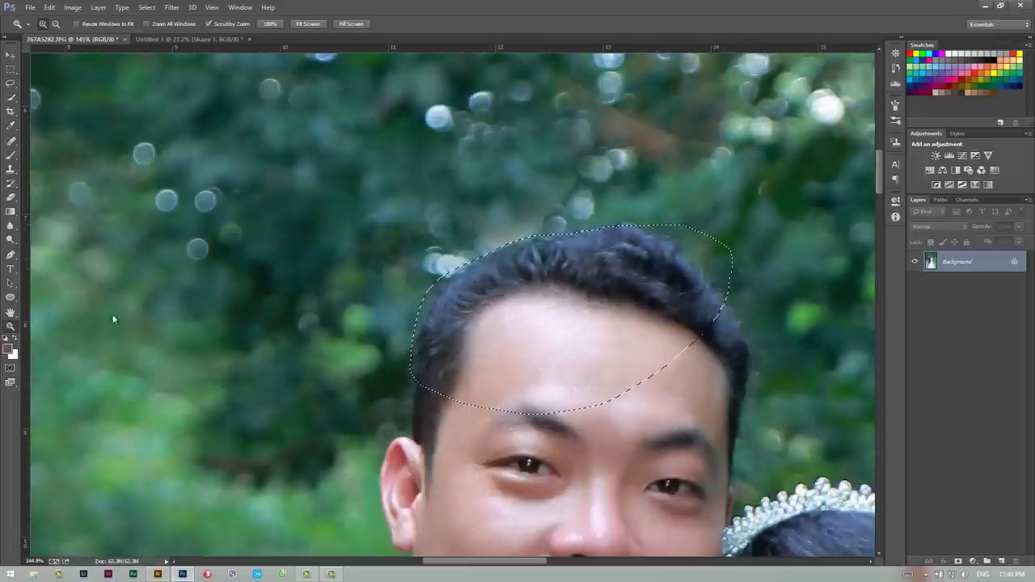
left_click(424, 275, "alt")
left_click(396, 263, "alt")
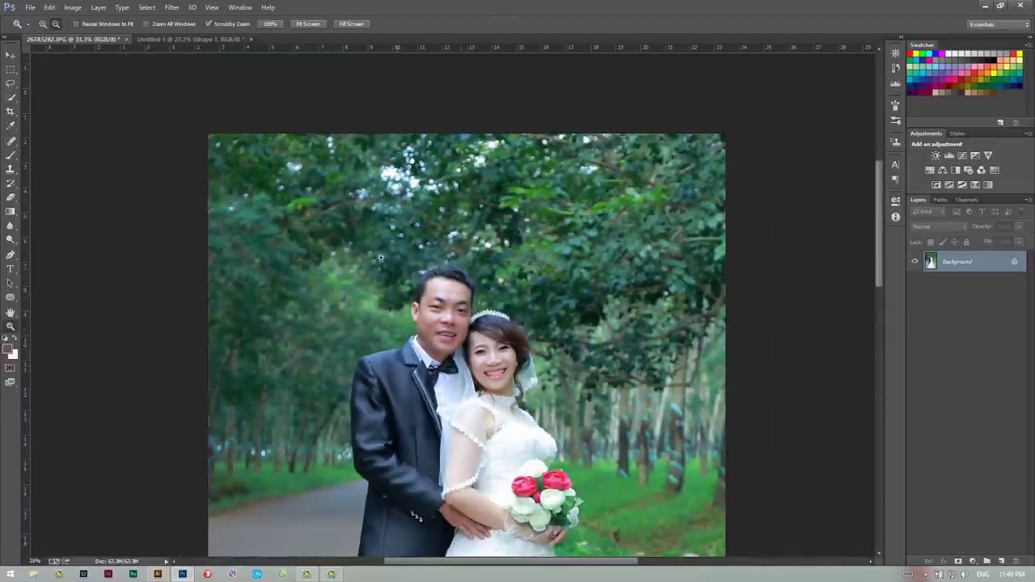
left_click(51, 85, "alt")
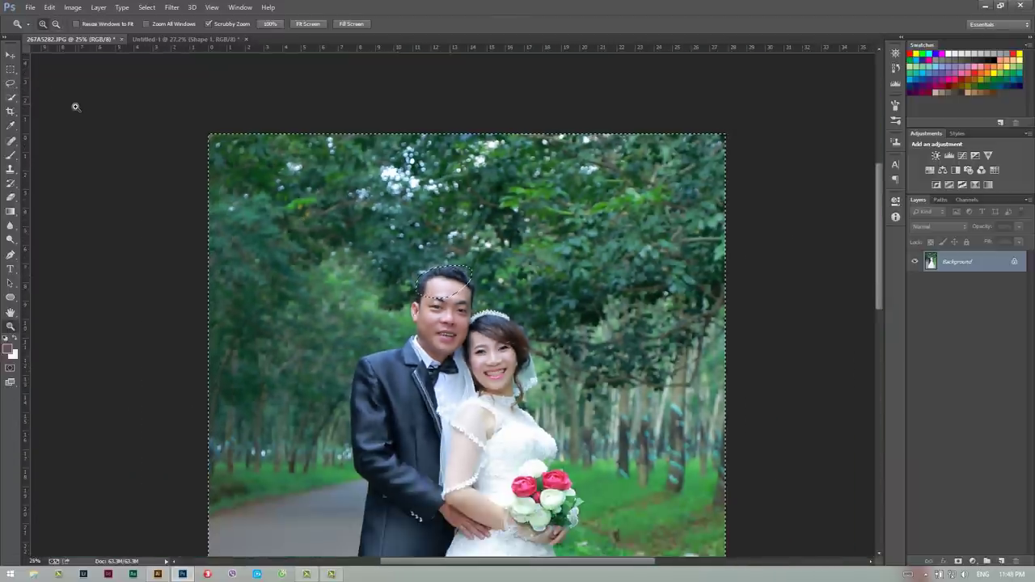
left_click(10, 84)
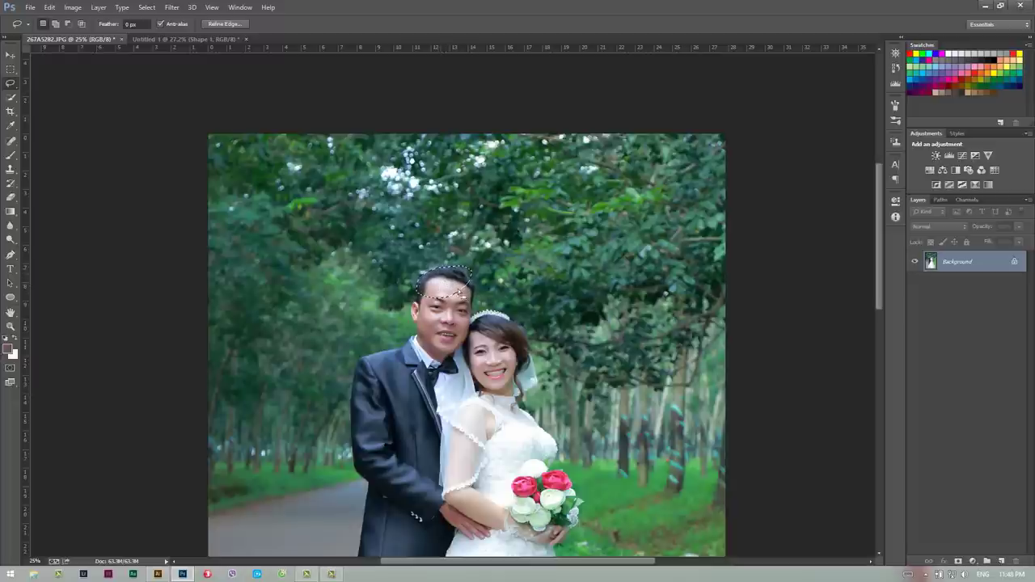
right_click(448, 284)
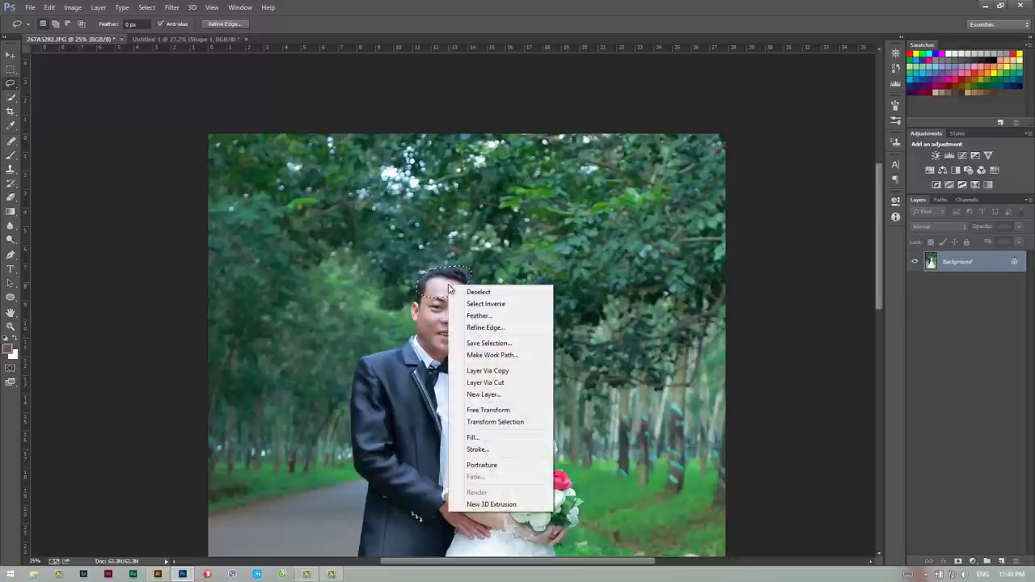
left_click(520, 304)
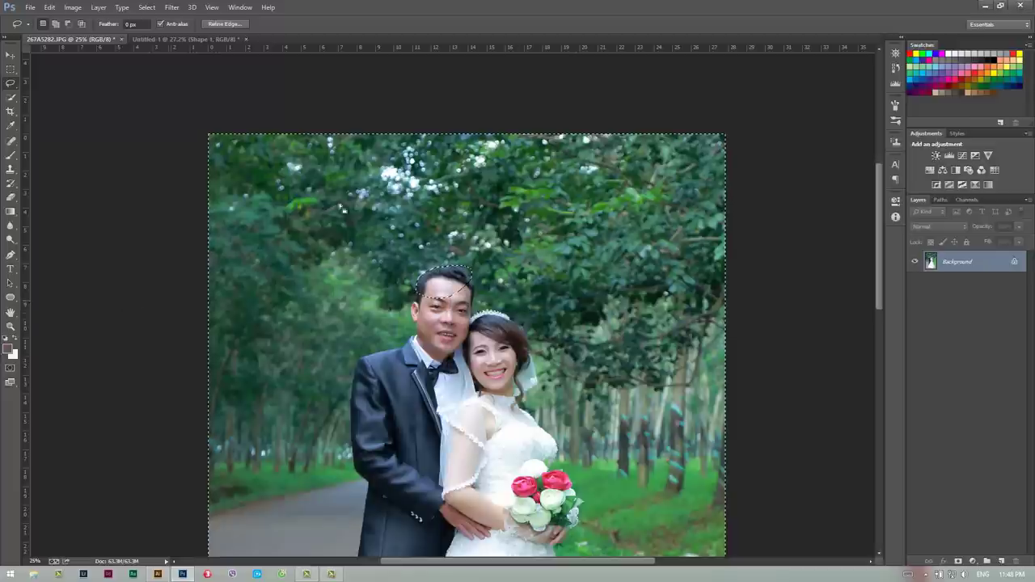
left_click(10, 169)
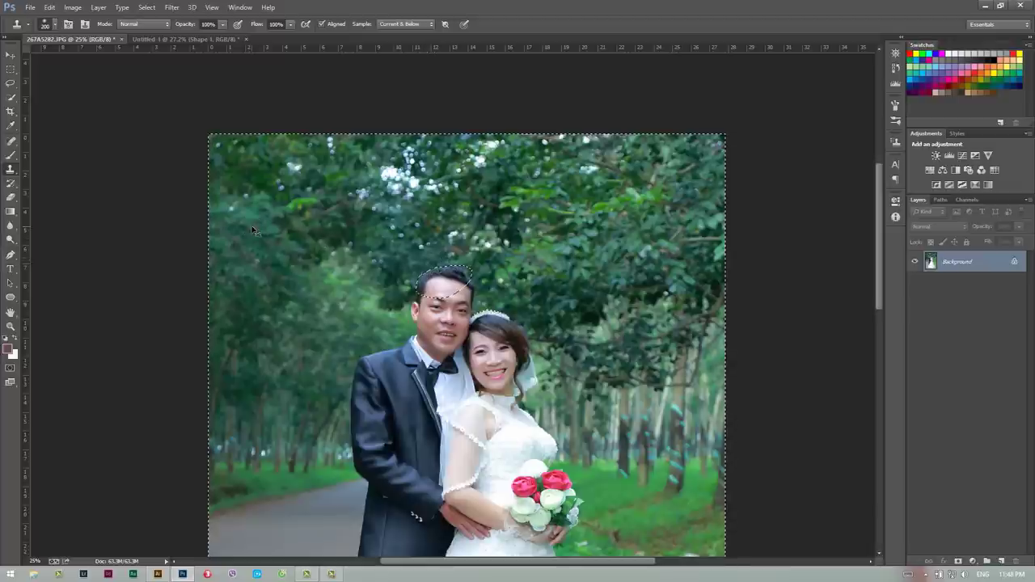
Deselect, then clone foliage over the light streaks along the groom's hairline with a 30 px brush.
key("ctrl+d")
key("z")
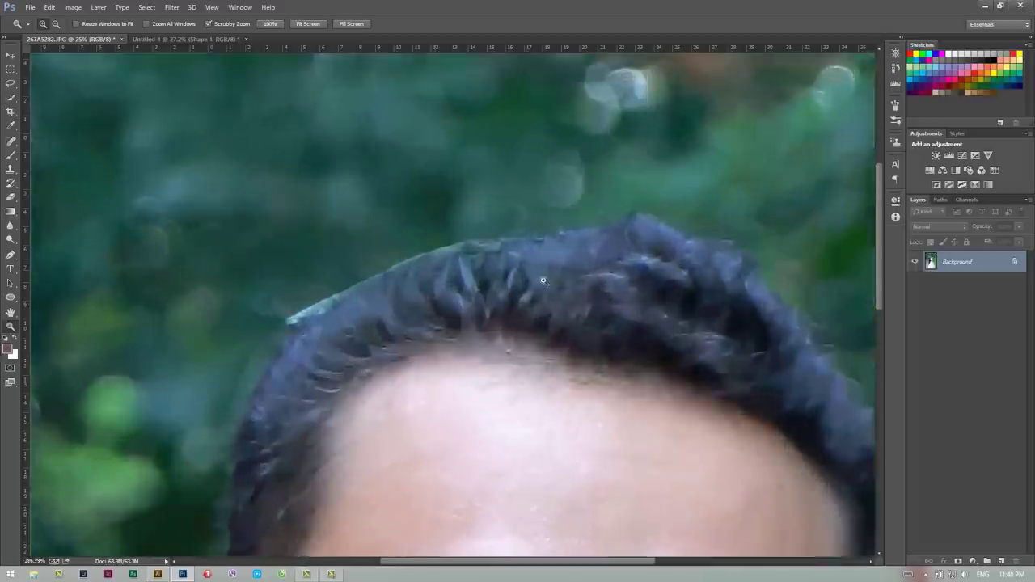
left_click_drag(511, 277, 346, 240)
key("c")
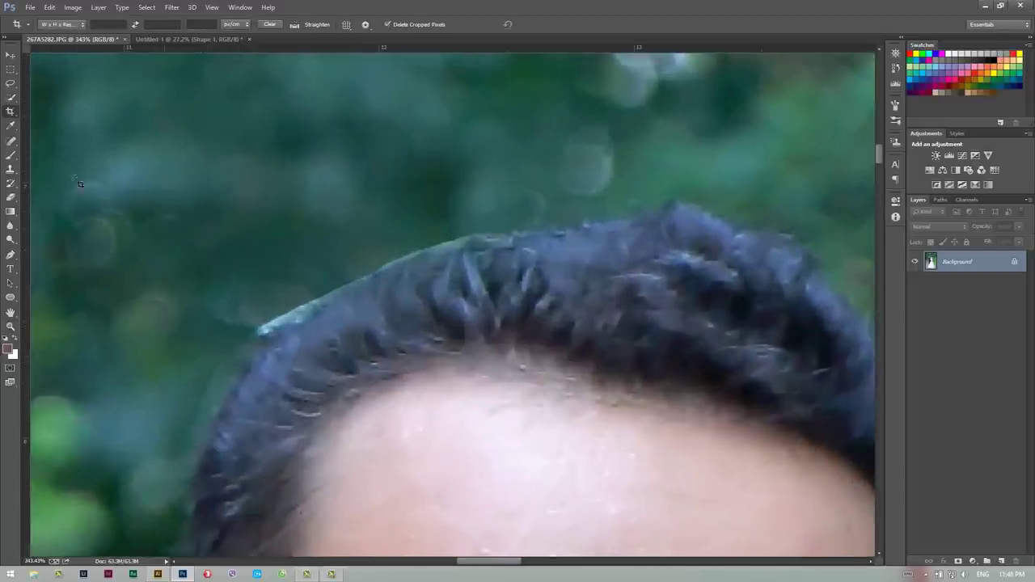
left_click(11, 169)
left_click(229, 227)
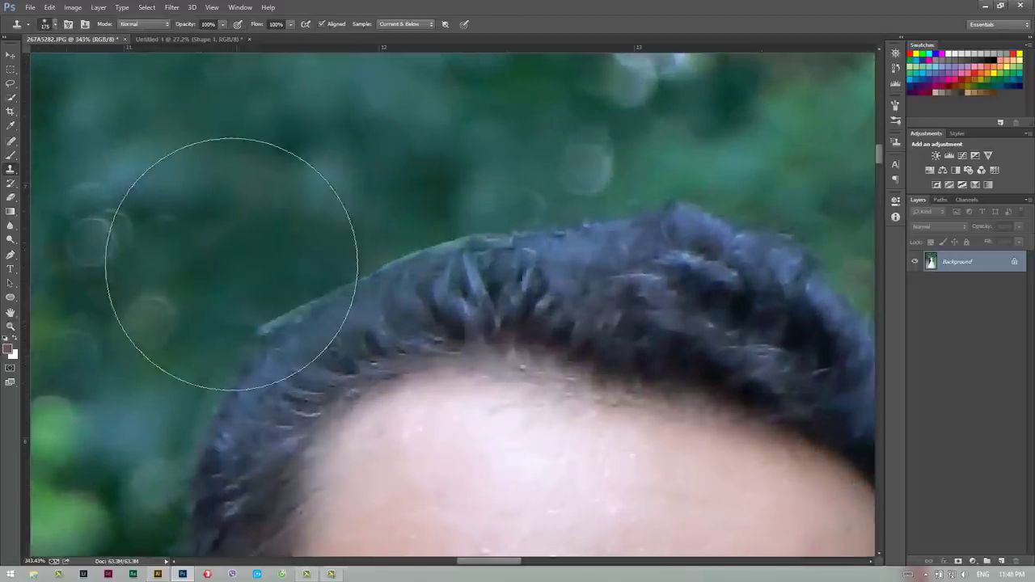
key("bracketleft")
key("bracketleft")
key("bracketleft")
key("bracketleft")
key("bracketleft")
key("bracketleft")
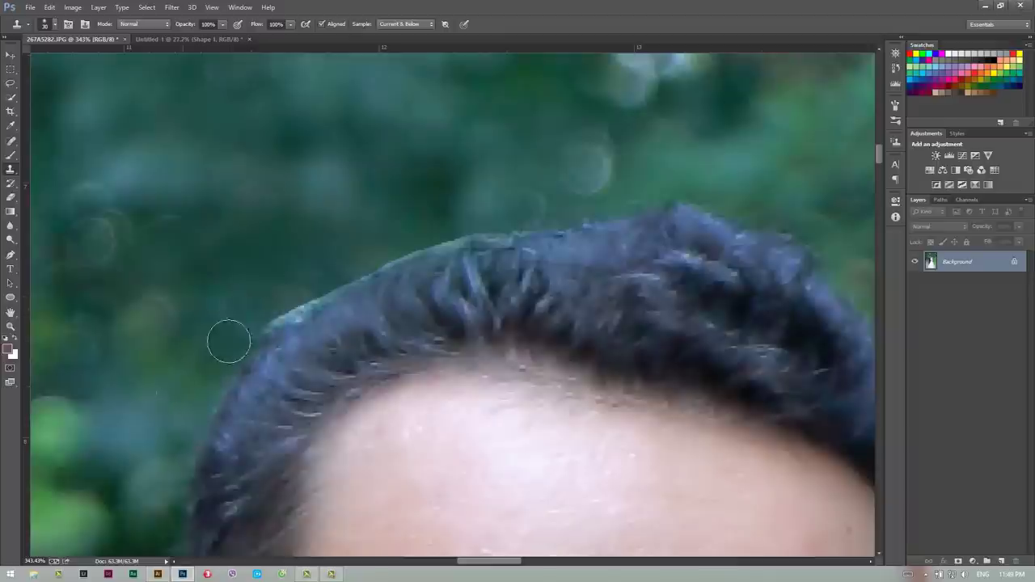
left_click_drag(226, 340, 332, 269)
mouse_move(245, 312)
left_mouse_down()
mouse_move(404, 234)
mouse_move(502, 219)
left_mouse_up()
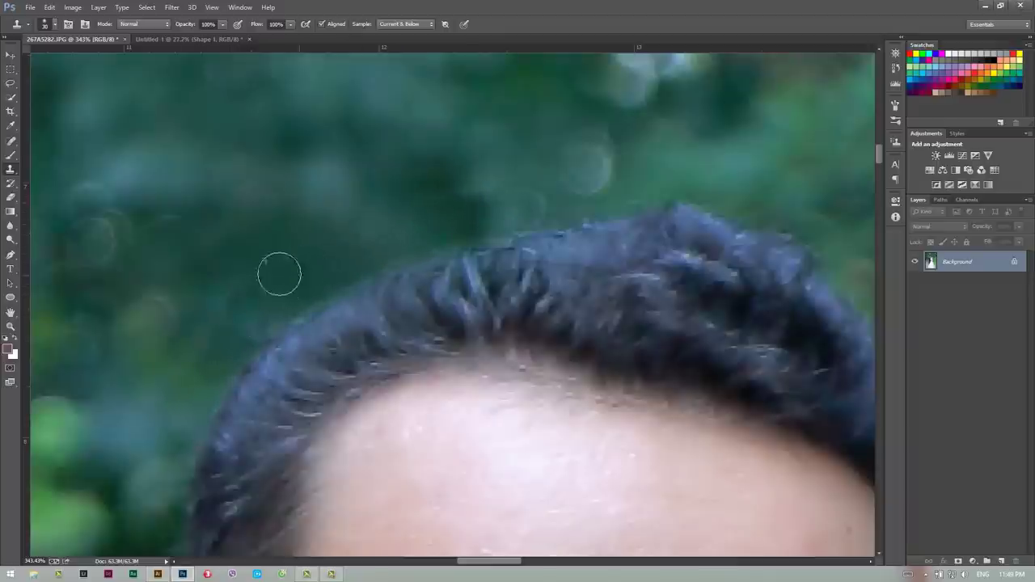
key("z")
key("ctrl+0")
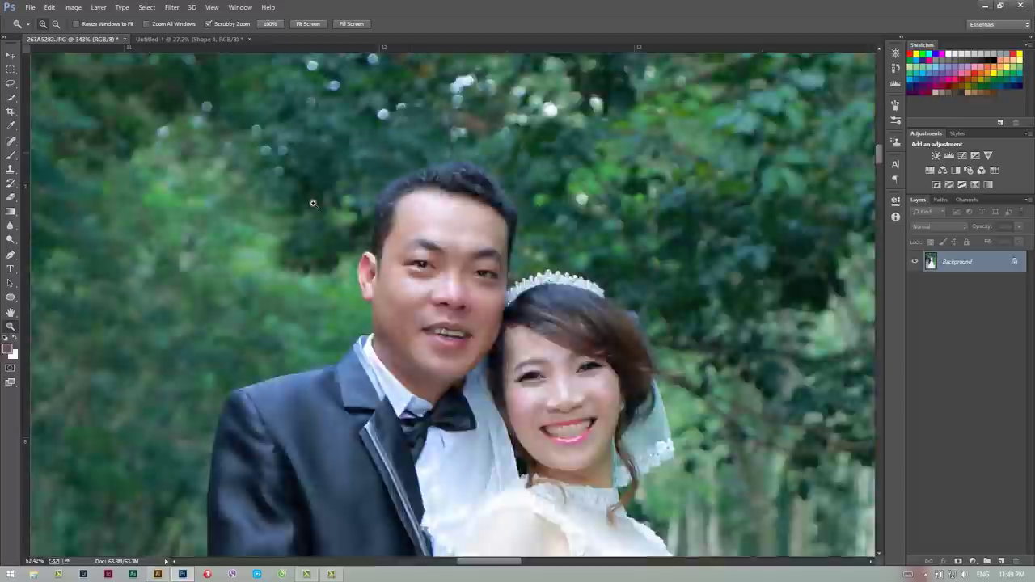
left_click_drag(312, 203, 274, 217)
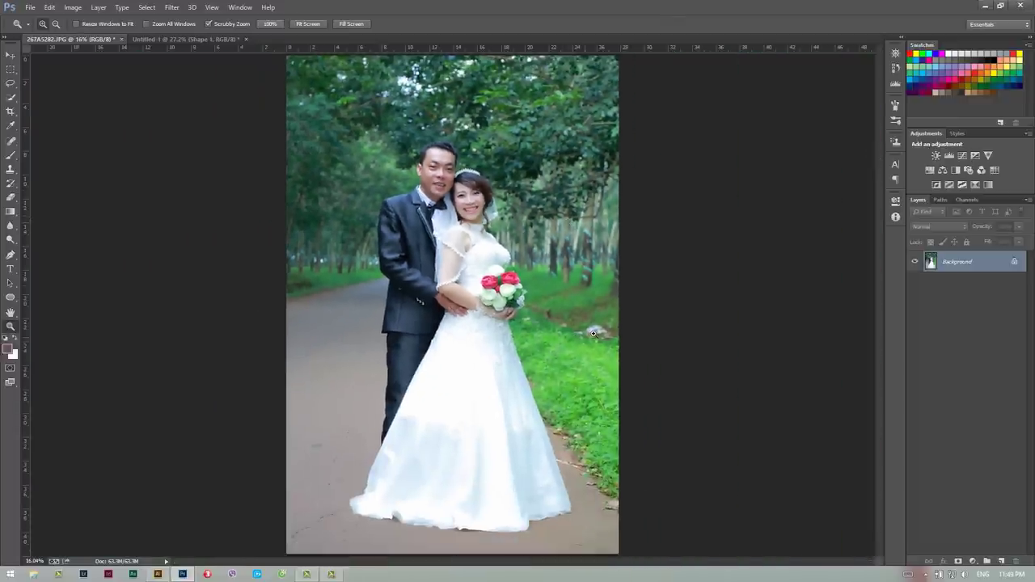
Patch away the dark spot, white litter and pink object in the grass beside the bride.
left_click_drag(592, 333, 654, 358)
right_click(11, 142)
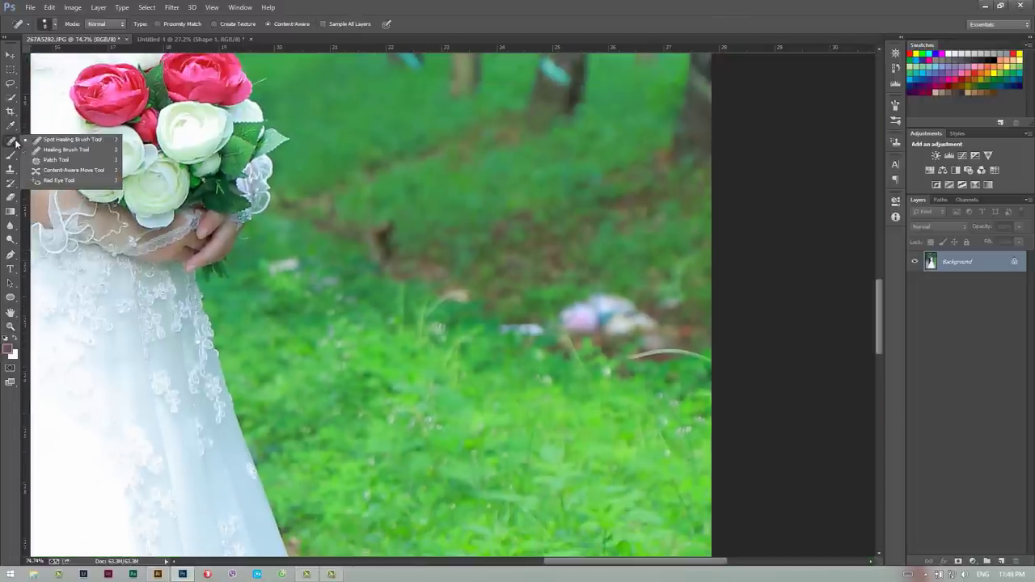
left_click(57, 159)
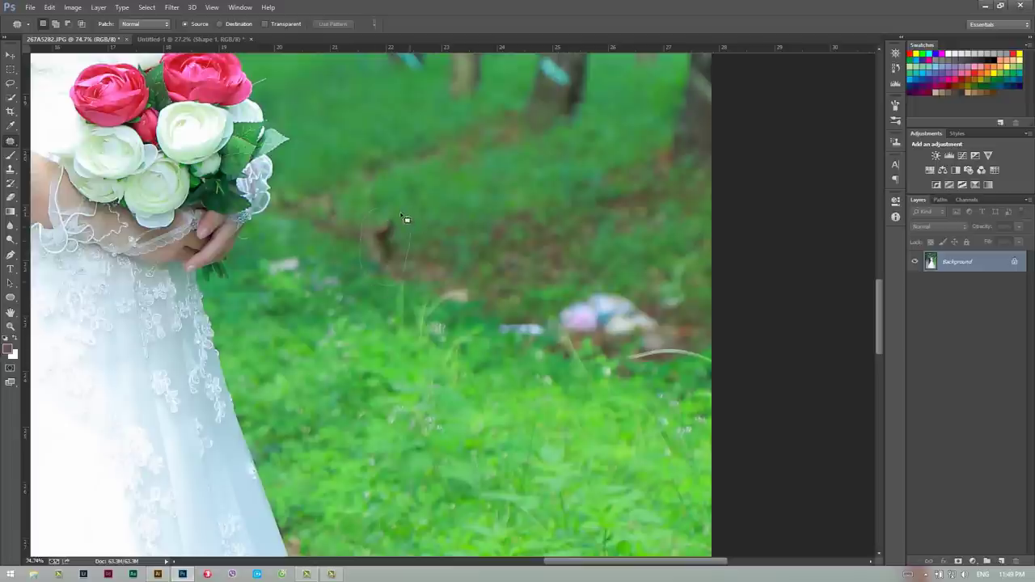
mouse_move(405, 219)
left_mouse_down()
mouse_move(398, 247)
mouse_move(321, 212)
left_mouse_up()
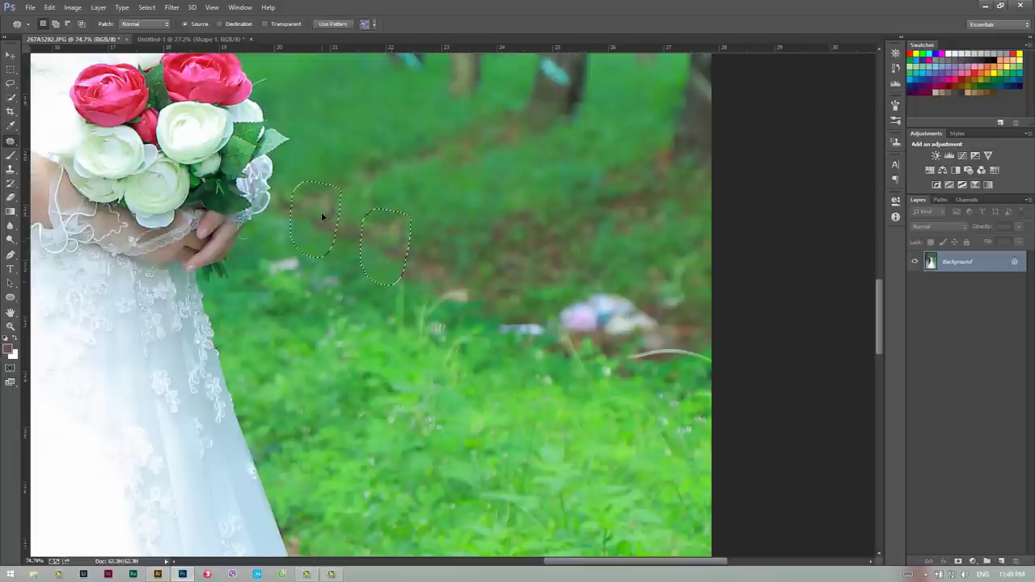
key("ctrl+d")
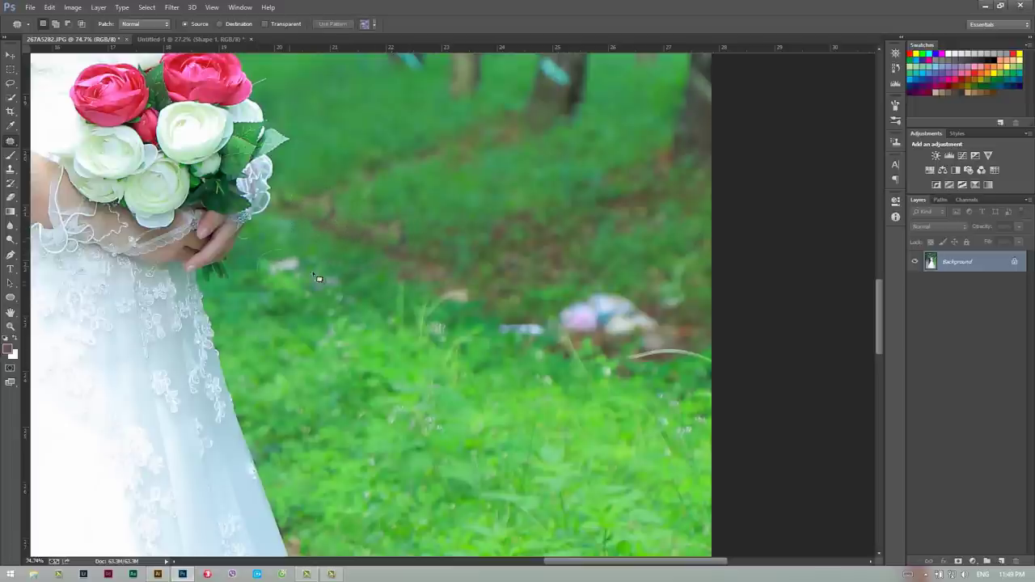
left_click_drag(306, 264, 279, 300)
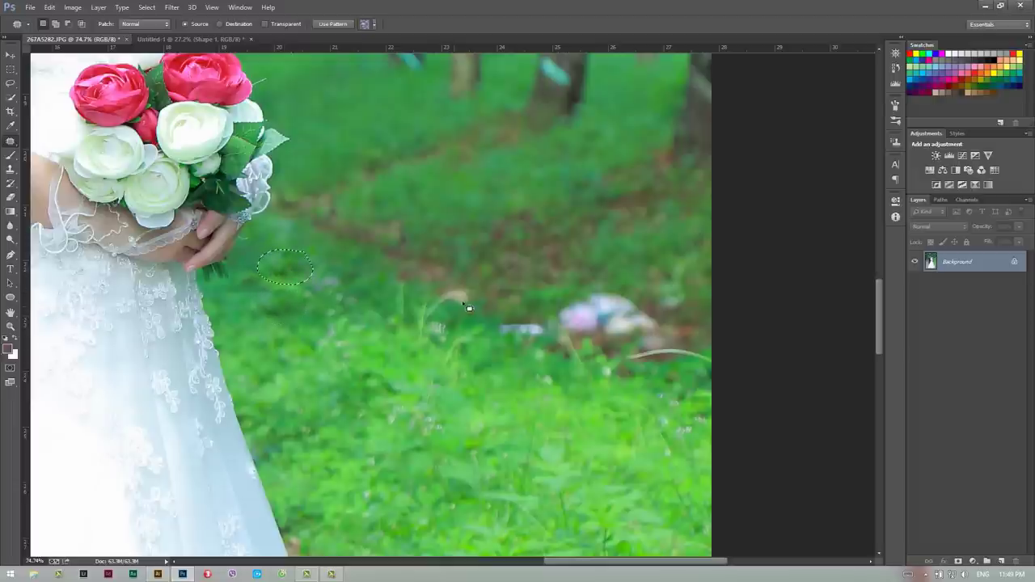
key("ctrl+d")
left_click_drag(542, 329, 404, 279)
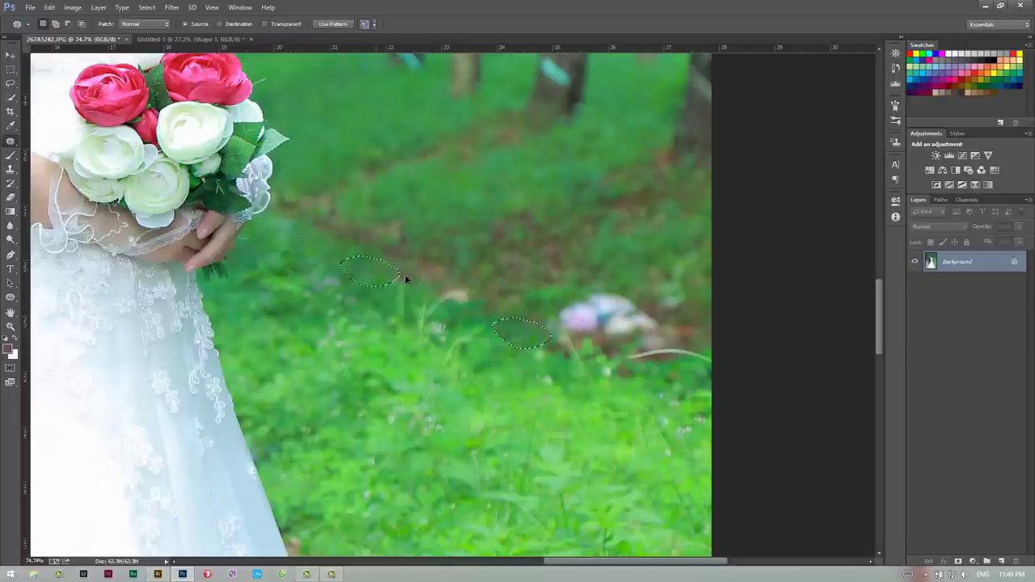
key("ctrl+d")
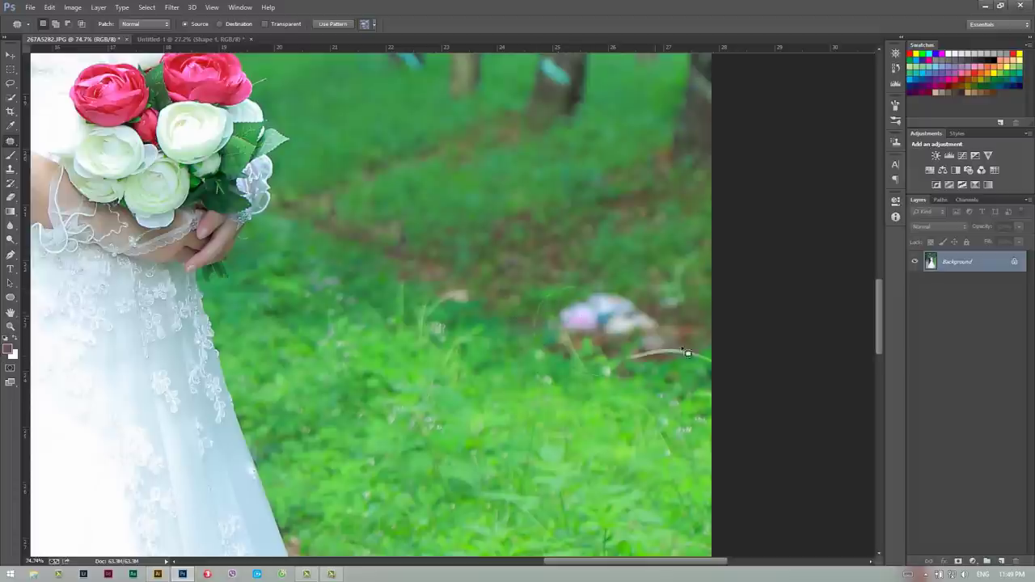
left_click_drag(617, 313, 382, 212)
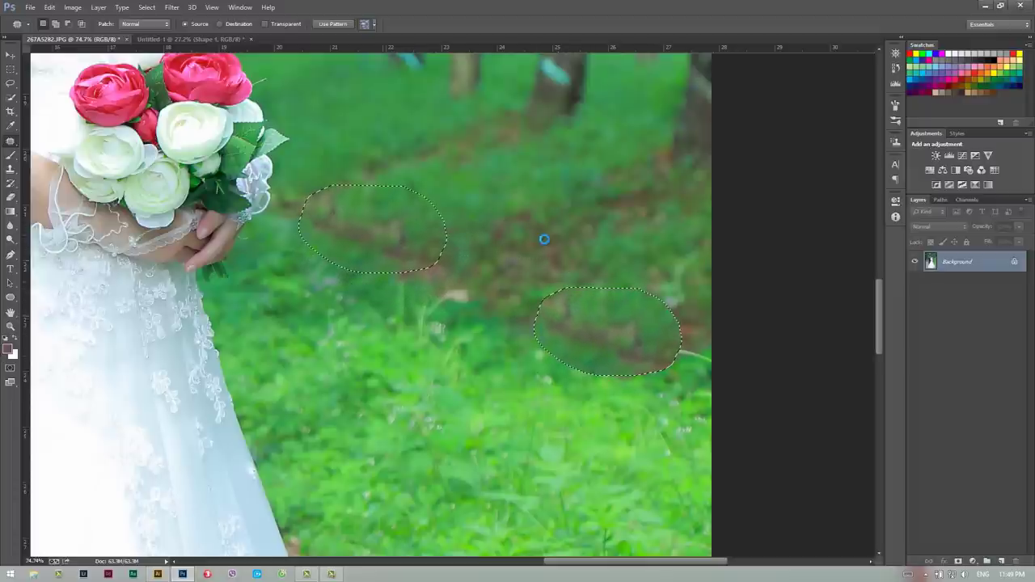
key("ctrl+d")
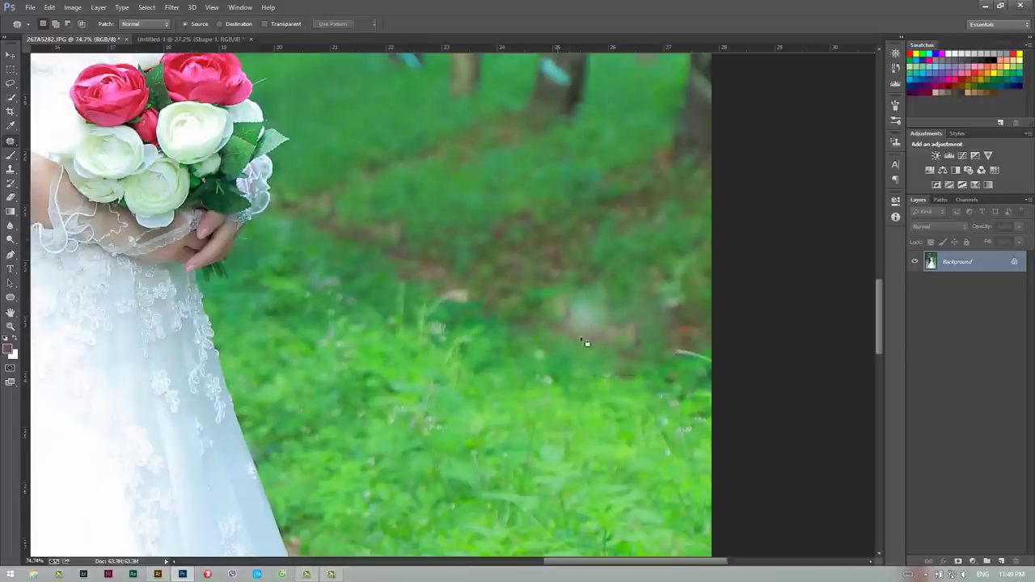
Patch another grass area and replace the dark stain on the road with clean sand.
left_click_drag(619, 294, 558, 283)
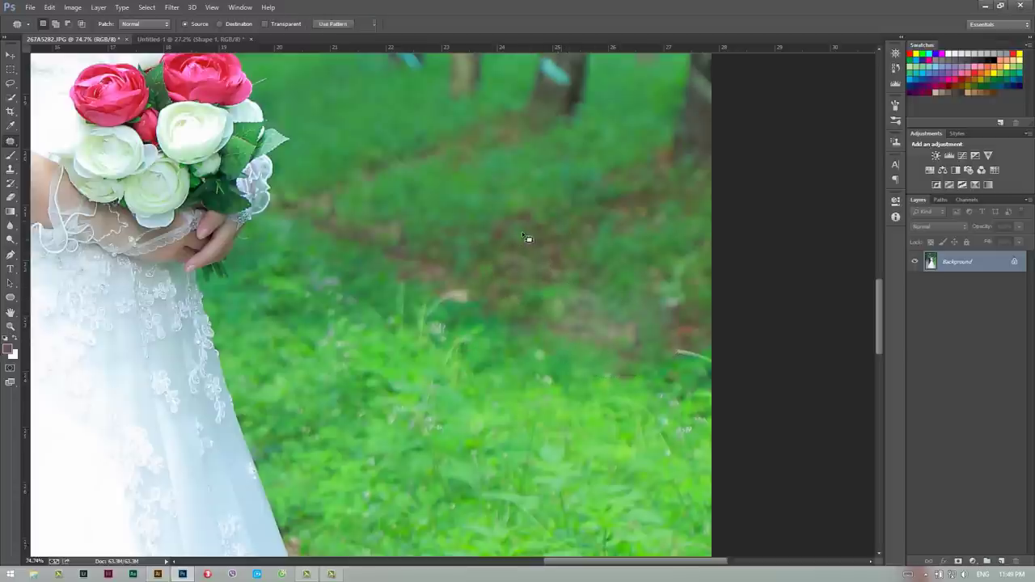
key("z")
mouse_move(522, 253)
left_mouse_down()
mouse_move(330, 475)
mouse_move(410, 282)
left_mouse_up()
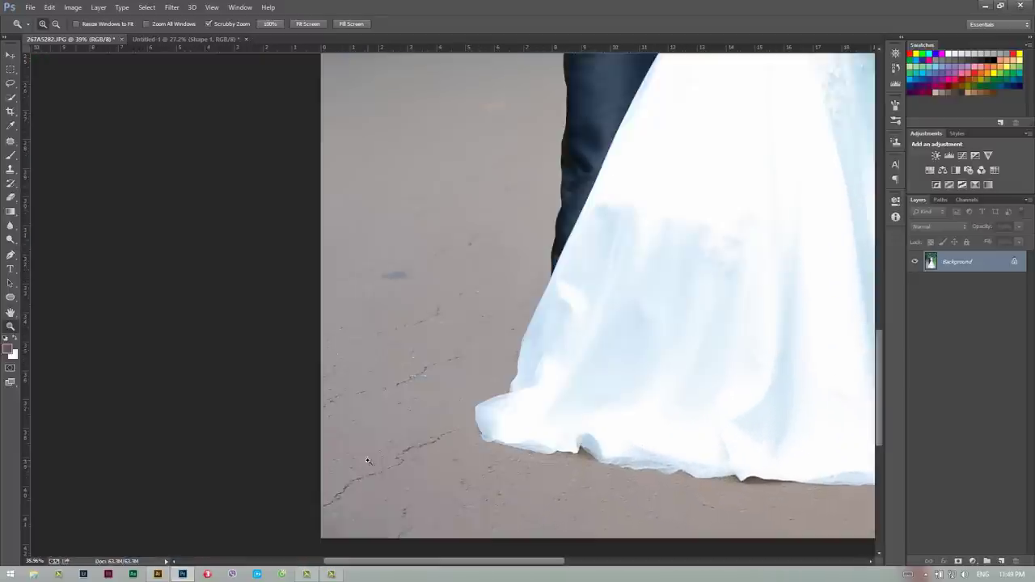
key("j")
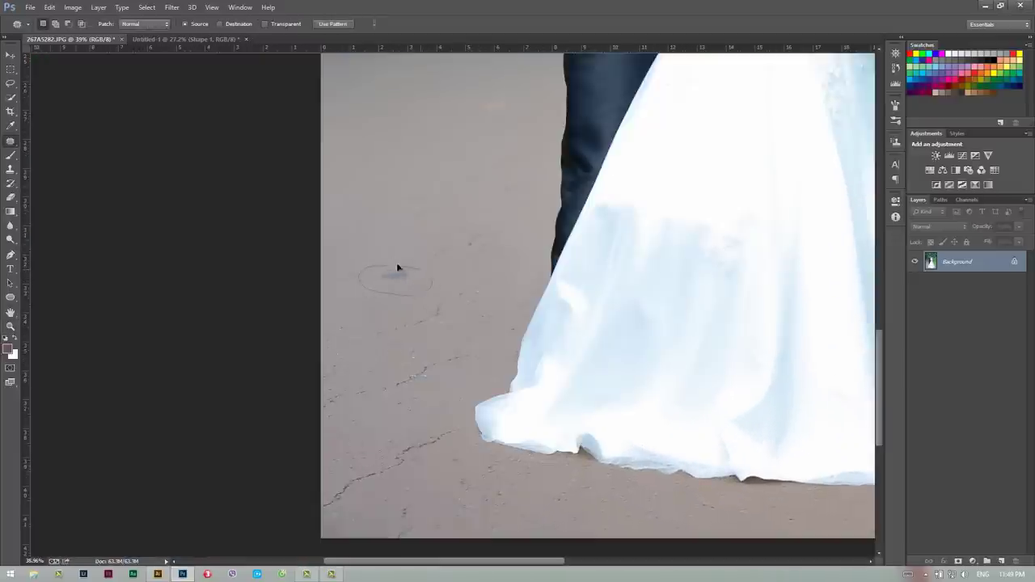
mouse_move(426, 276)
left_mouse_down()
mouse_move(377, 237)
mouse_move(429, 210)
mouse_move(408, 166)
left_mouse_up()
key("ctrl+d")
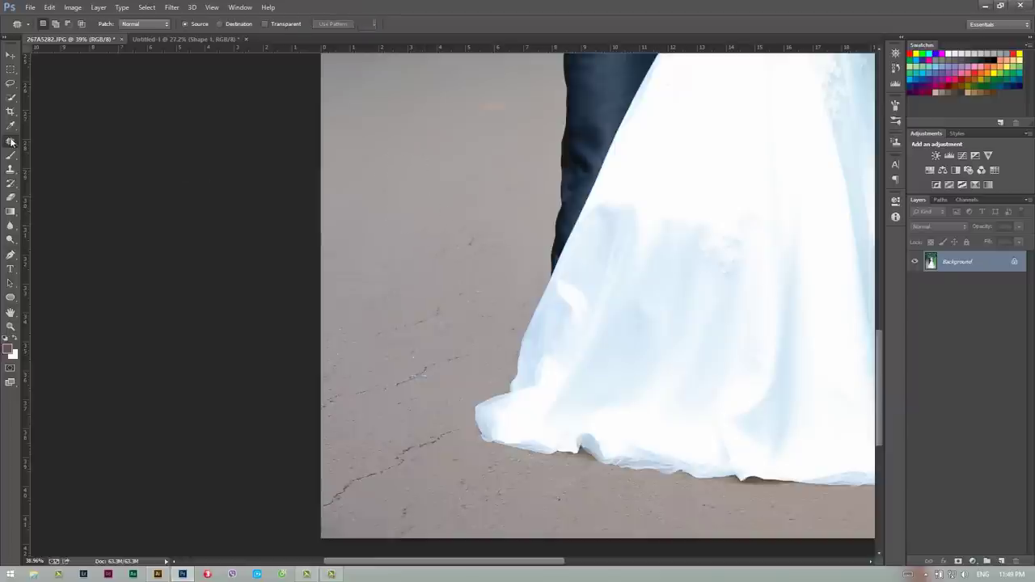
right_click(10, 141)
left_click(32, 140)
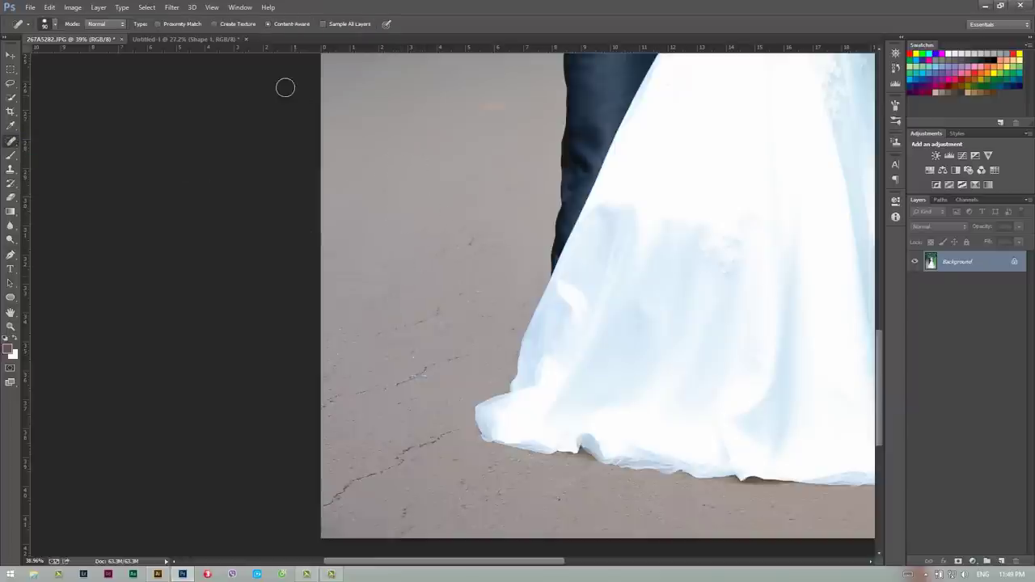
Spot-heal the marks, cracks and small spots on the path near the dress hem.
left_click_drag(478, 217, 421, 257)
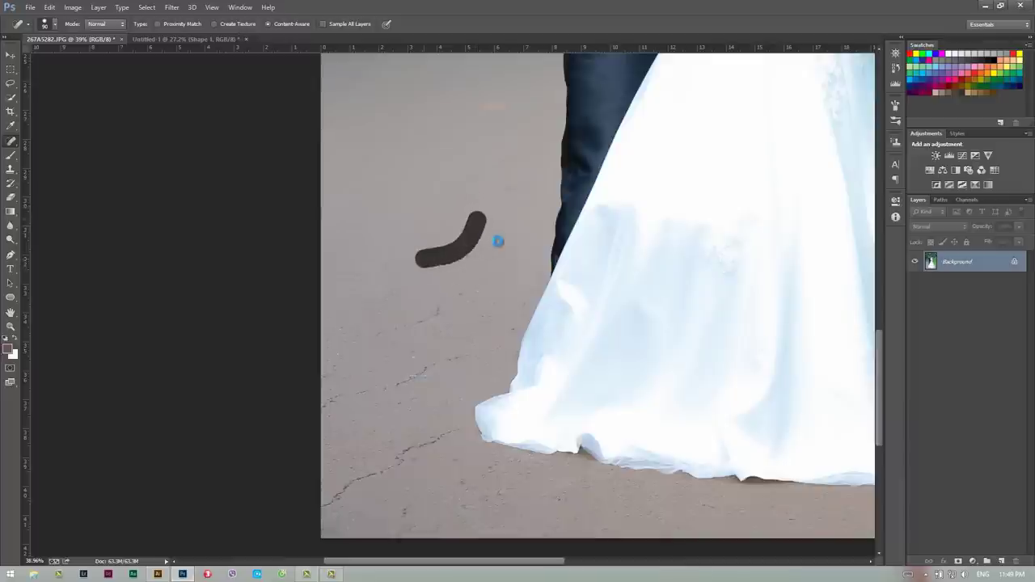
left_click_drag(488, 245, 372, 339)
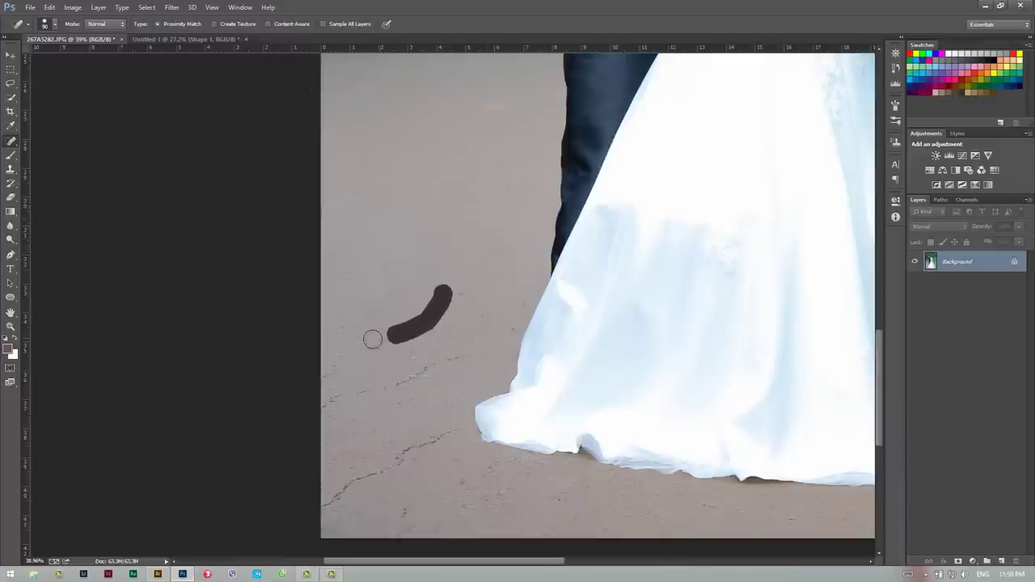
left_click_drag(480, 283, 451, 309)
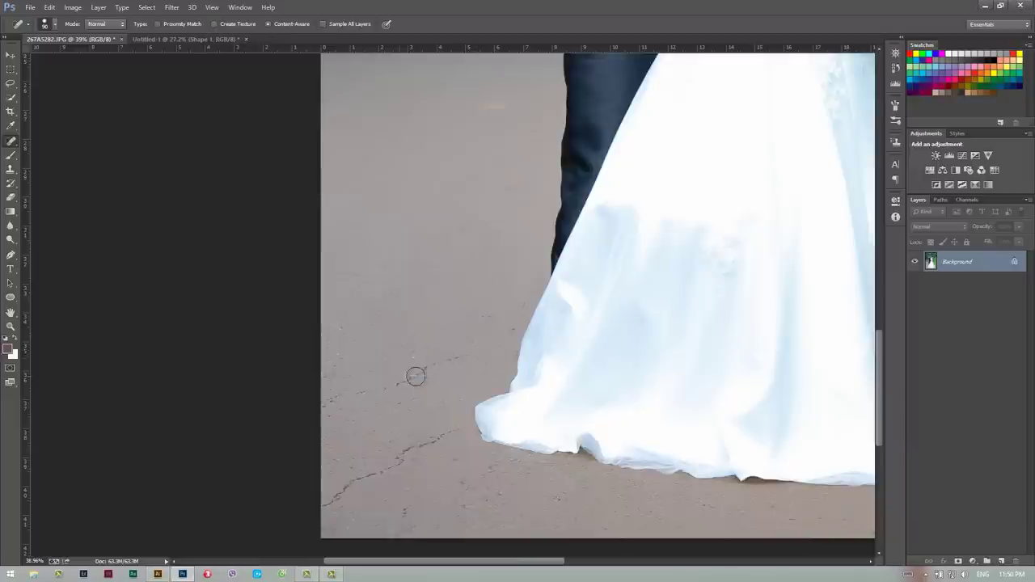
left_click_drag(435, 371, 330, 400)
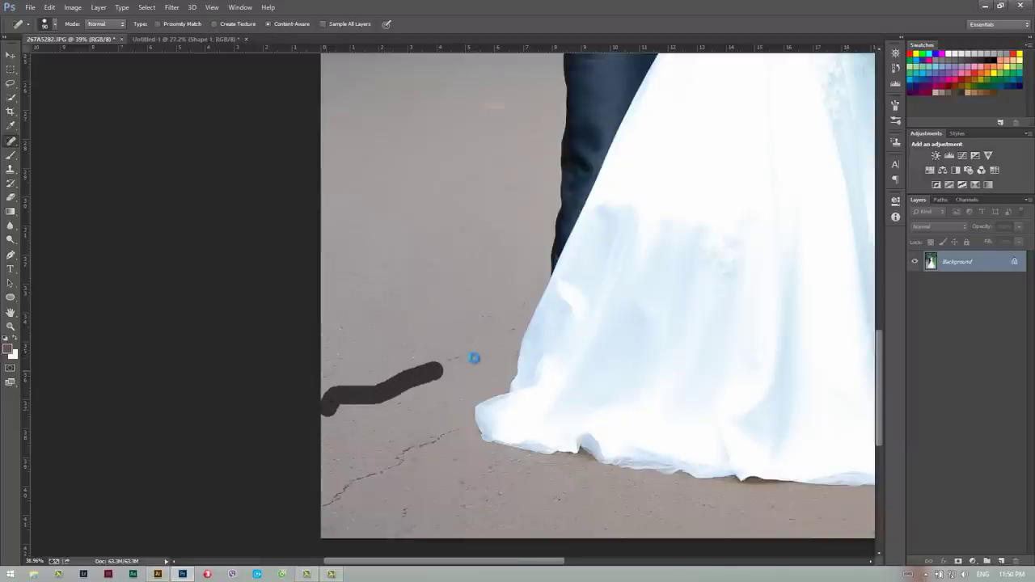
left_click_drag(472, 351, 416, 371)
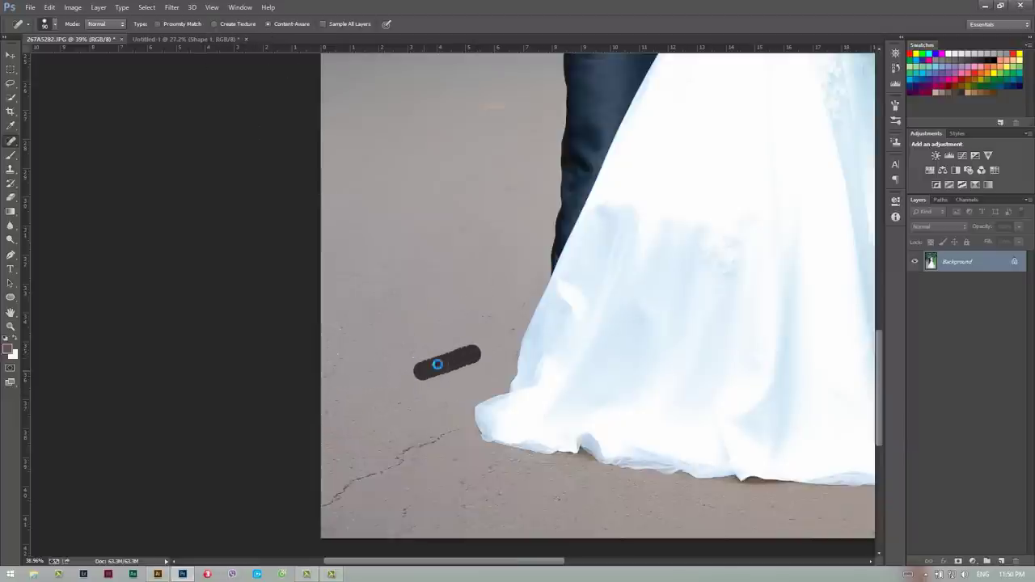
left_click(434, 325)
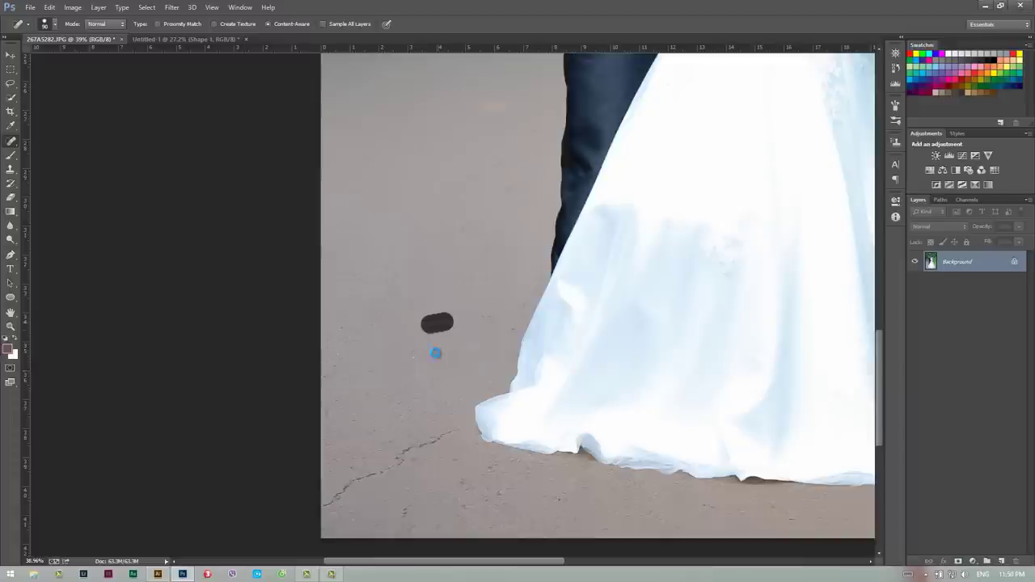
left_click(508, 329)
left_click_drag(420, 356, 311, 376)
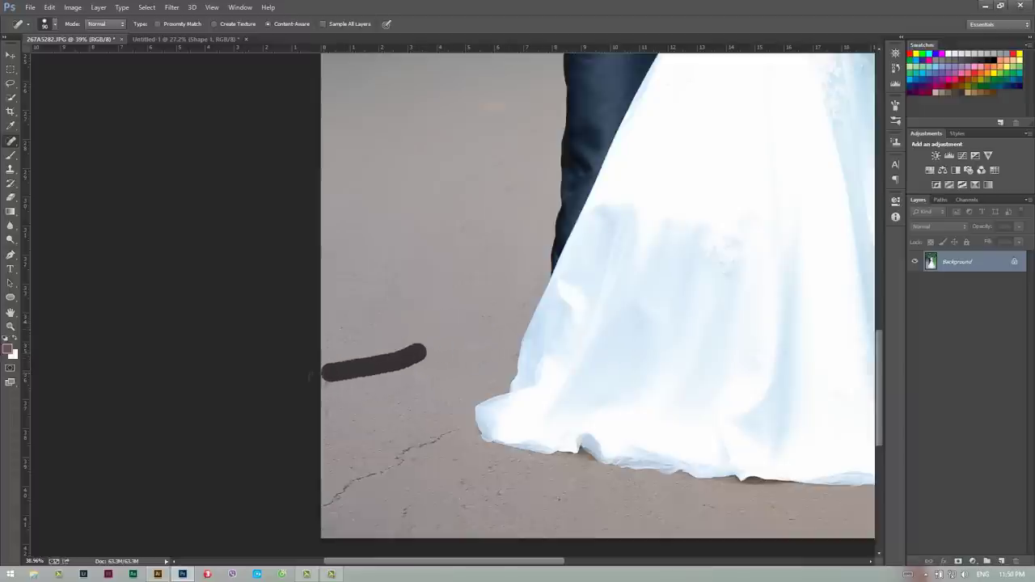
left_click(331, 414)
Heal the long cracks reaching the photo's left and bottom edges and the remaining sand specks.
scroll(377, 440, "down", 2)
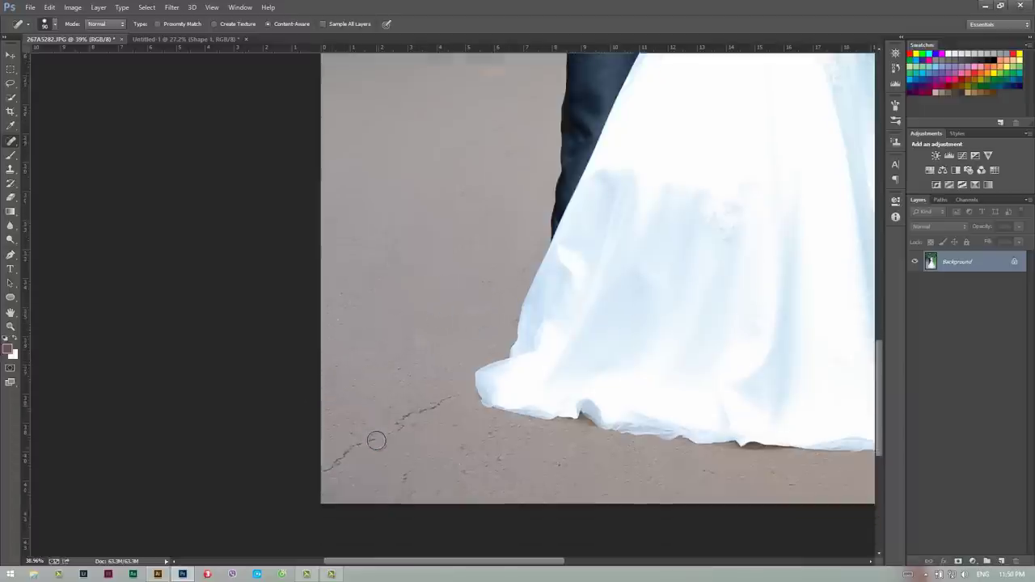
mouse_move(455, 376)
left_mouse_down()
mouse_move(306, 462)
mouse_move(335, 459)
left_mouse_up()
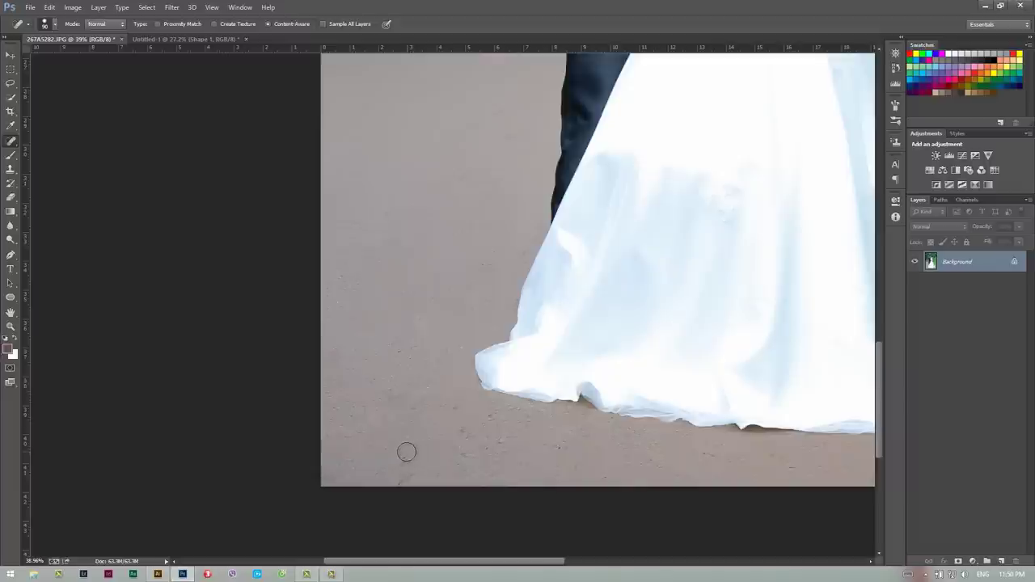
left_click_drag(406, 452, 410, 483)
left_click_drag(445, 441, 465, 454)
left_click(707, 461)
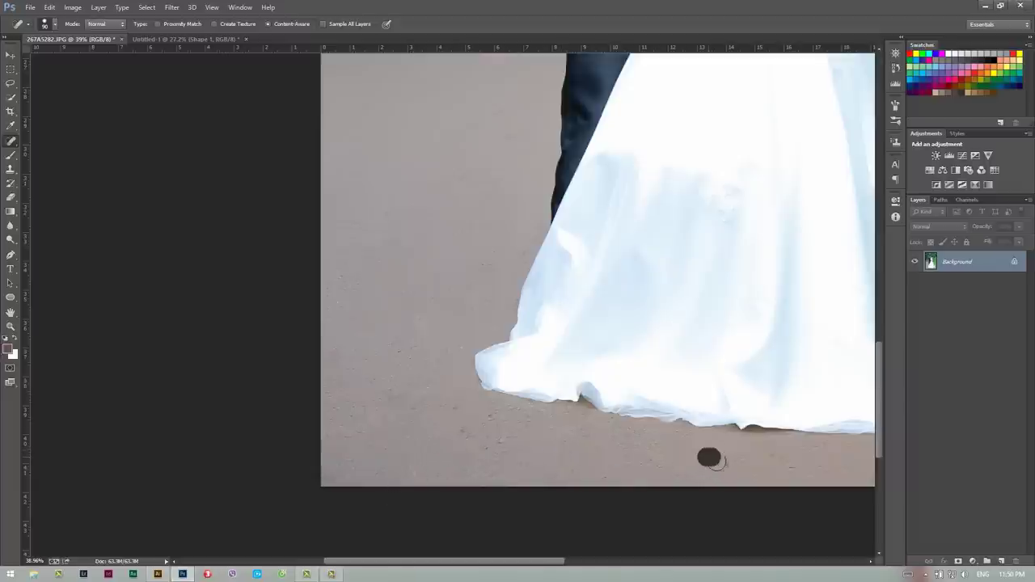
left_click(462, 429)
left_click(452, 410)
left_click(407, 410)
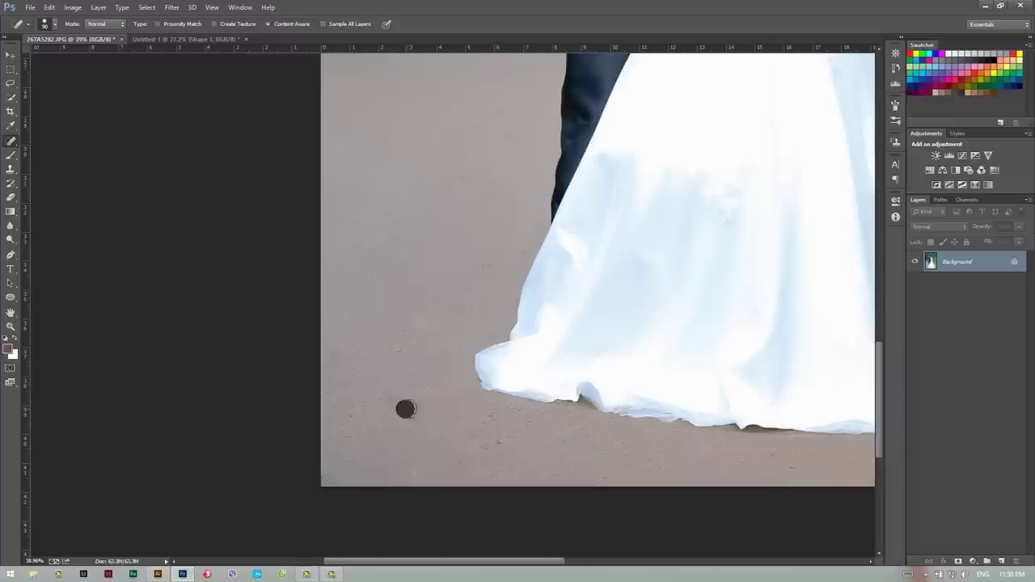
left_click(391, 396)
left_click(456, 347)
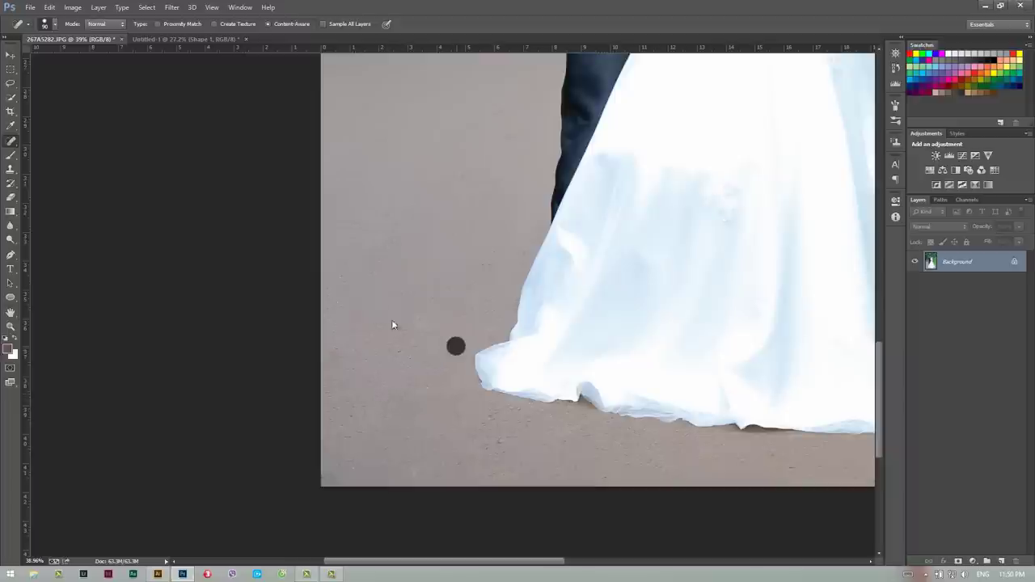
left_click(345, 303)
left_click(338, 275)
key("z")
left_click_drag(457, 209, 418, 212)
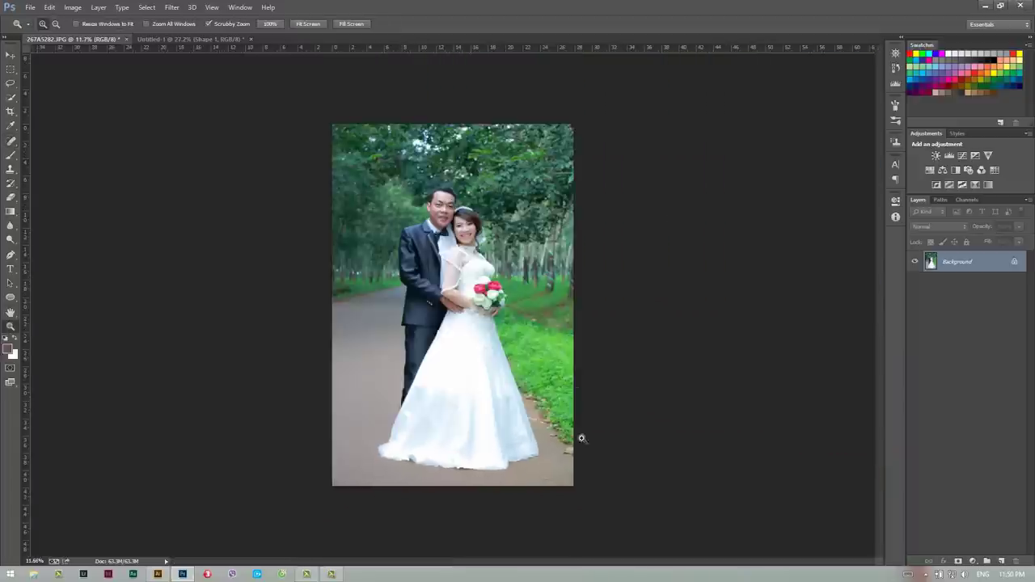
Clone bare path over the twig, leaf and thin diagonal twig beside the grass.
left_click_drag(584, 433, 615, 436)
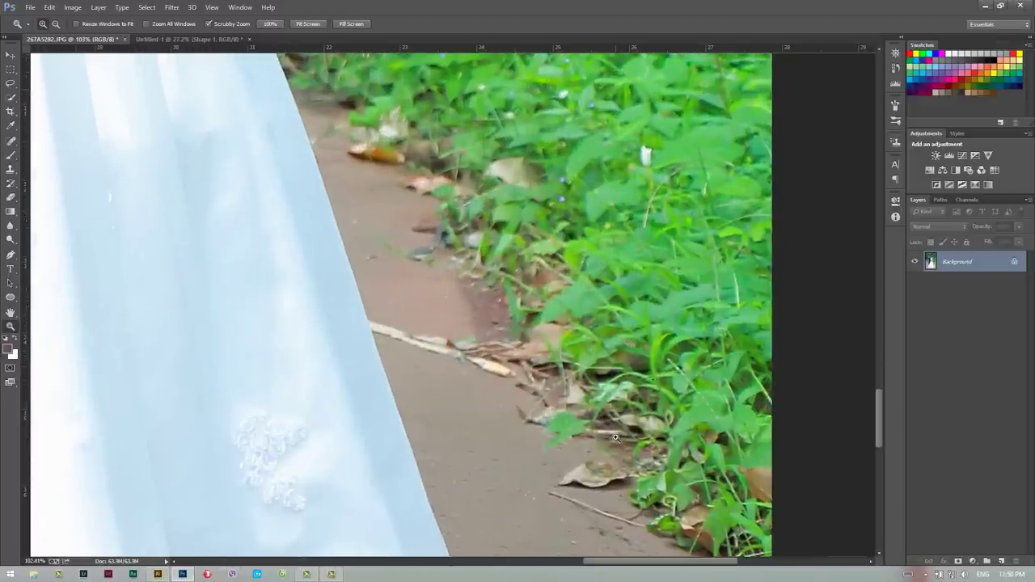
key("s")
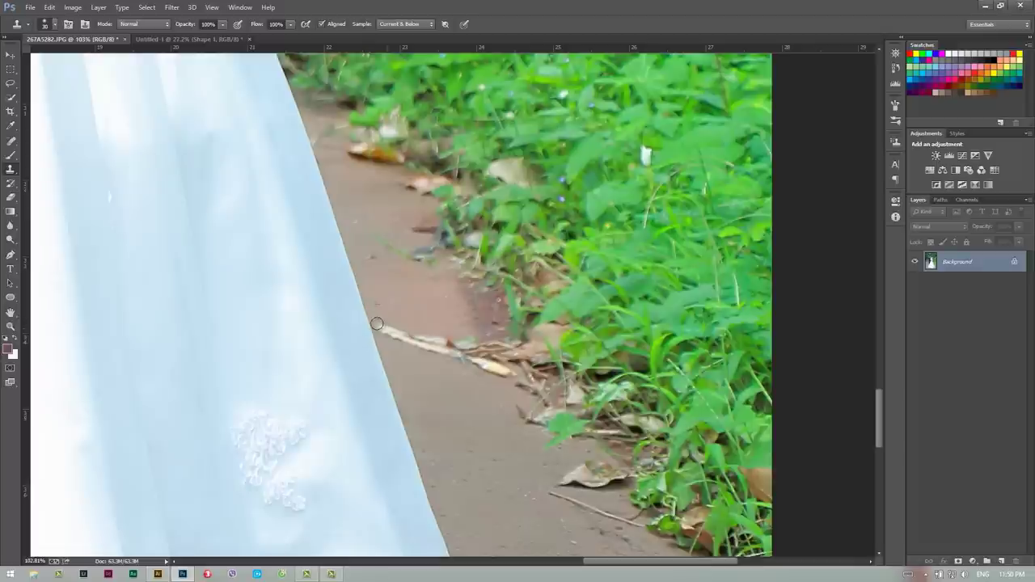
mouse_move(377, 324)
left_mouse_down()
mouse_move(433, 344)
mouse_move(397, 335)
mouse_move(468, 343)
mouse_move(427, 346)
mouse_move(464, 356)
mouse_move(488, 344)
mouse_move(502, 396)
left_mouse_up()
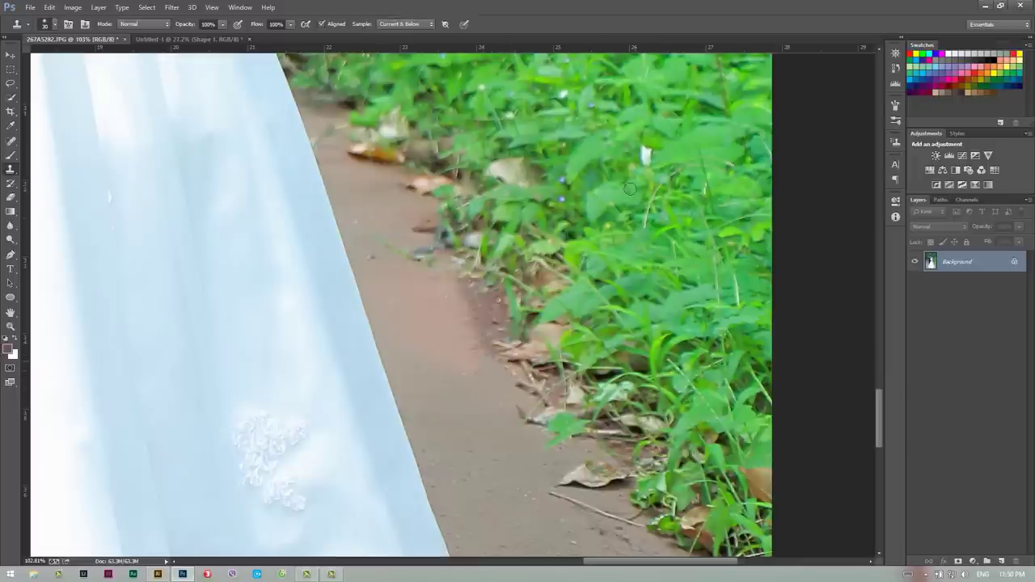
scroll(538, 450, "down", 1)
scroll(537, 450, "down", 1)
scroll(613, 479, "down", 2)
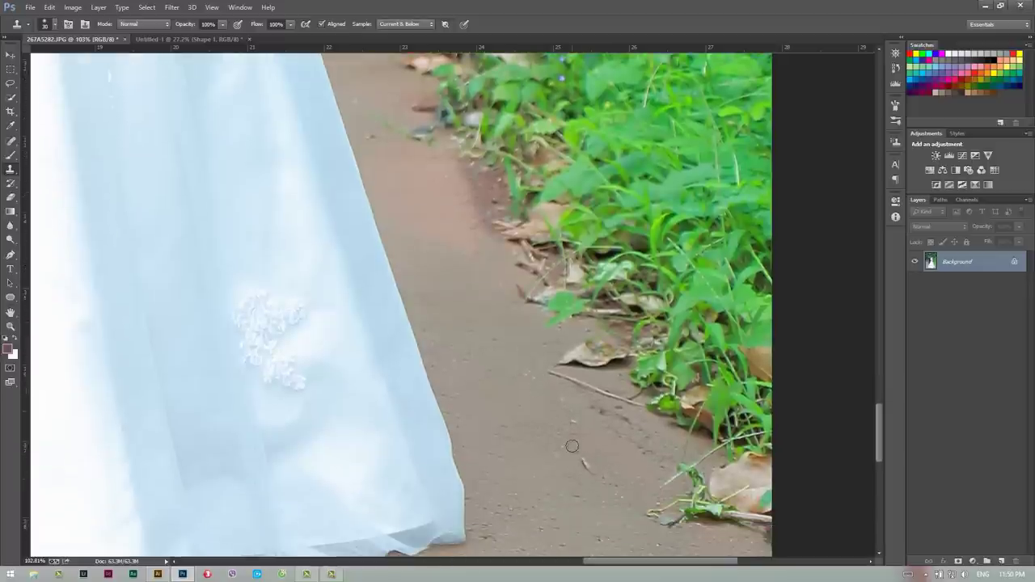
left_click(580, 456)
left_click_drag(551, 375, 622, 398)
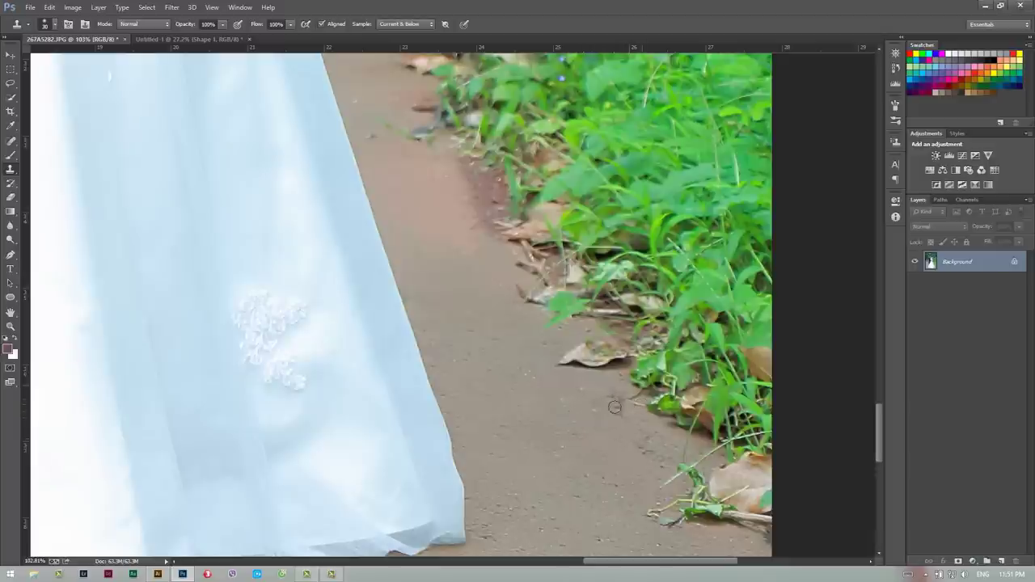
Clone out the stick lying on the path and zoom out to the whole photo.
key("z")
mouse_move(610, 405)
left_mouse_down()
mouse_move(593, 434)
mouse_move(651, 439)
left_mouse_up()
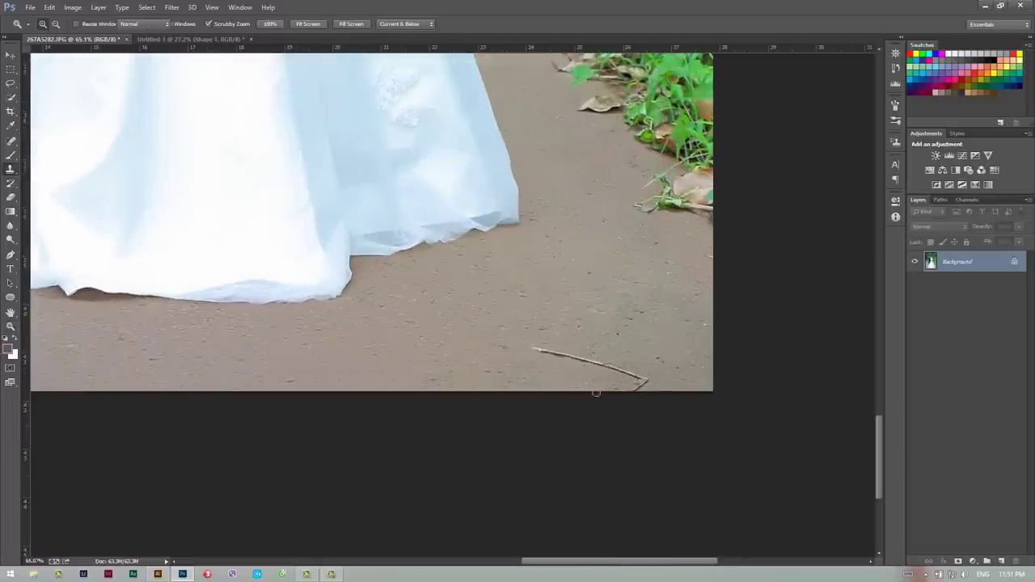
key("s")
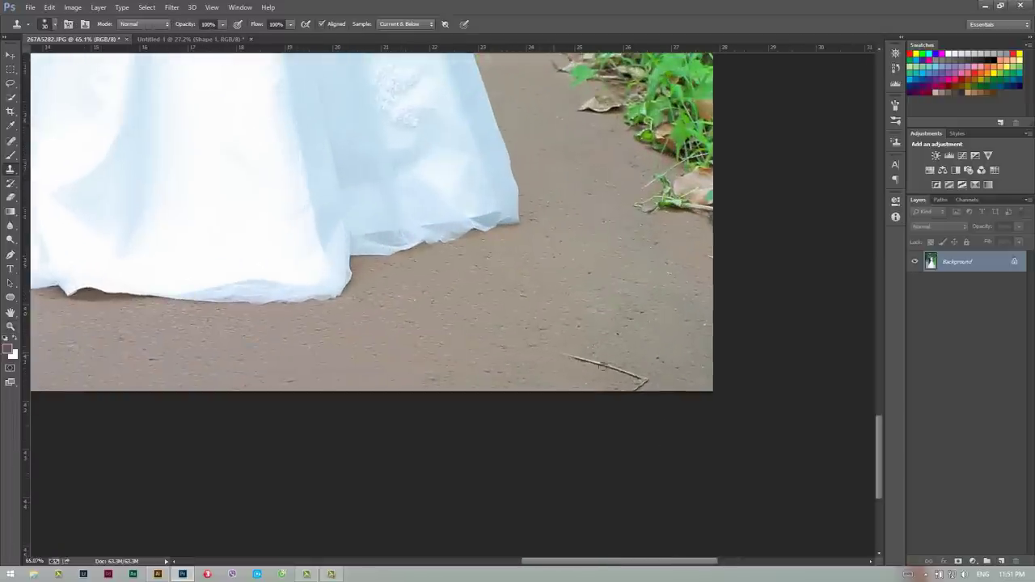
left_click_drag(602, 366, 562, 350)
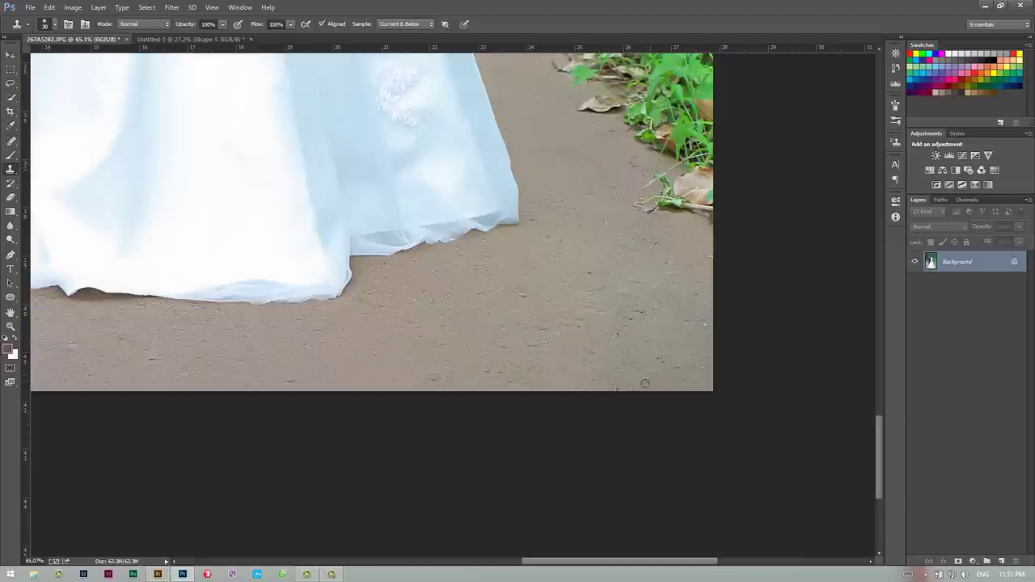
key("z")
left_click_drag(576, 254, 450, 227)
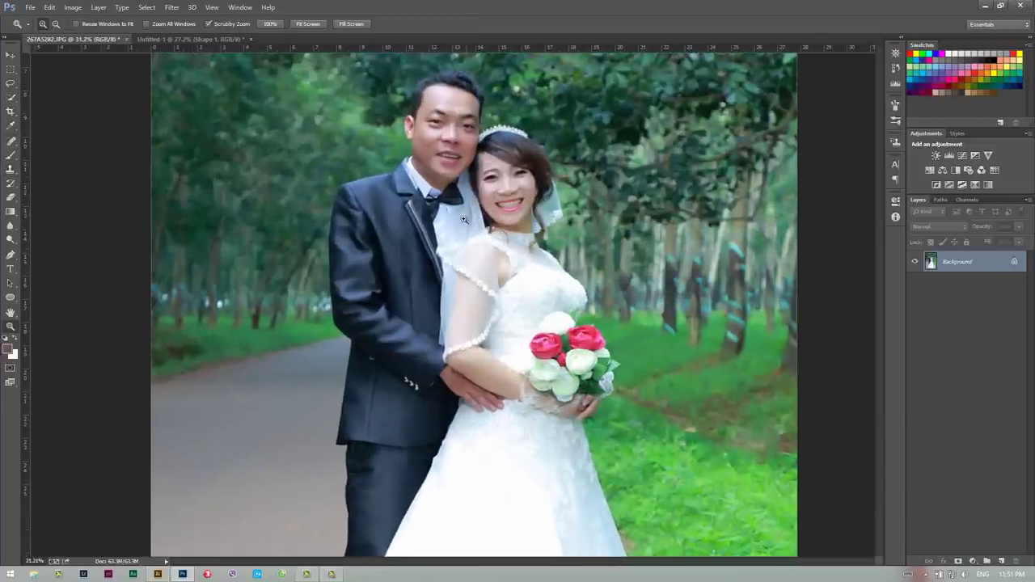
Spot-heal the blemish under the bride's eye with a tiny brush.
mouse_move(444, 198)
left_mouse_down()
mouse_move(525, 173)
mouse_move(673, 299)
mouse_move(666, 293)
left_mouse_up()
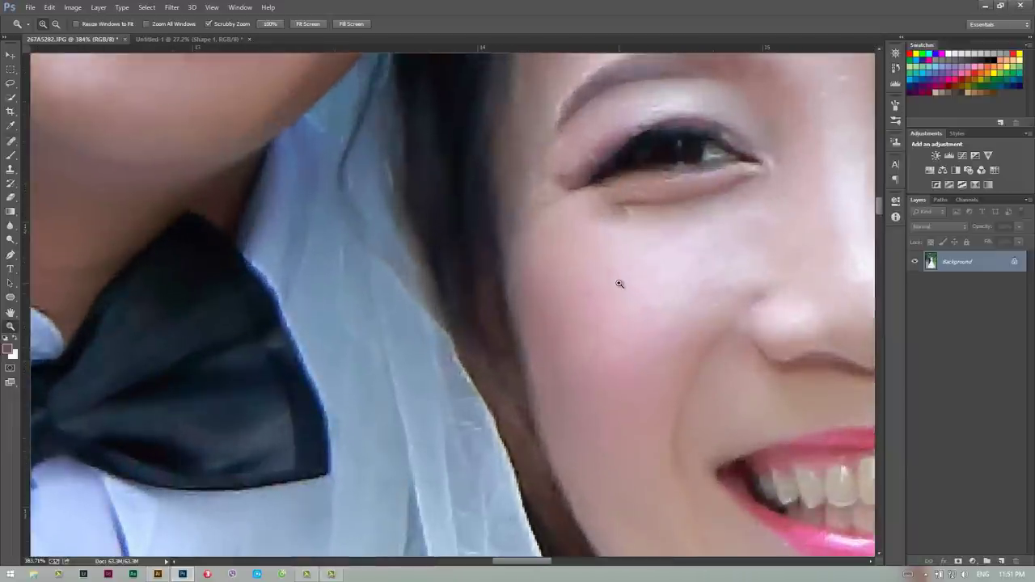
key("s")
key("bracketleft")
key("bracketleft")
key("bracketleft")
key("bracketleft")
key("bracketleft")
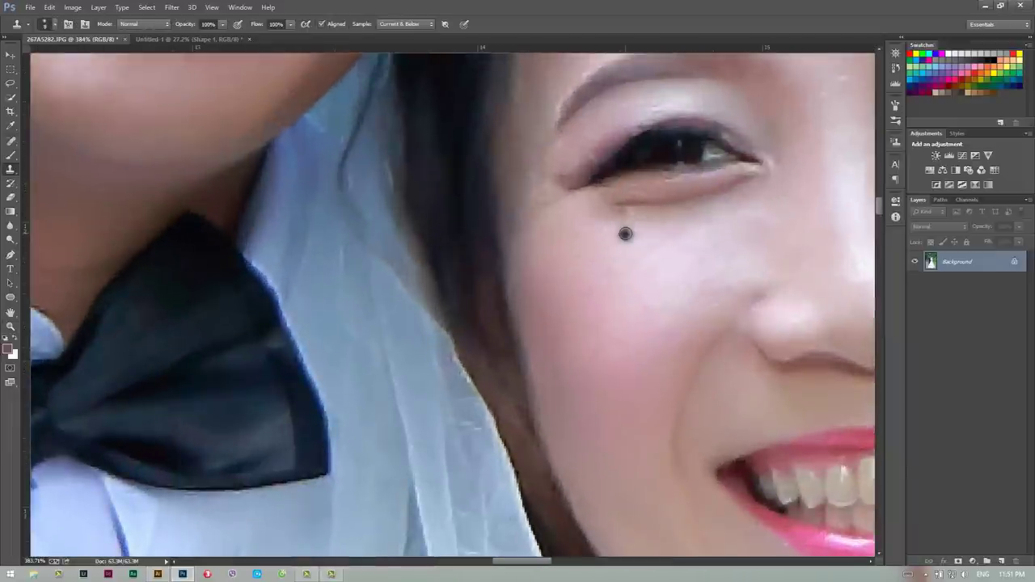
left_click(10, 142)
key("bracketleft")
key("bracketleft")
key("bracketleft")
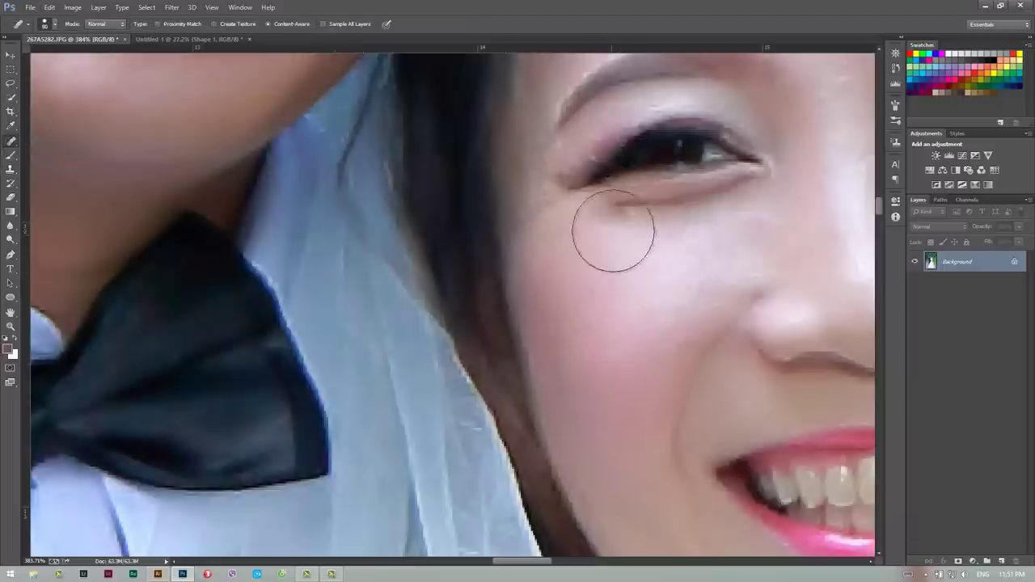
key("bracketleft")
key("bracketleft")
key("bracketleft")
left_click(629, 216)
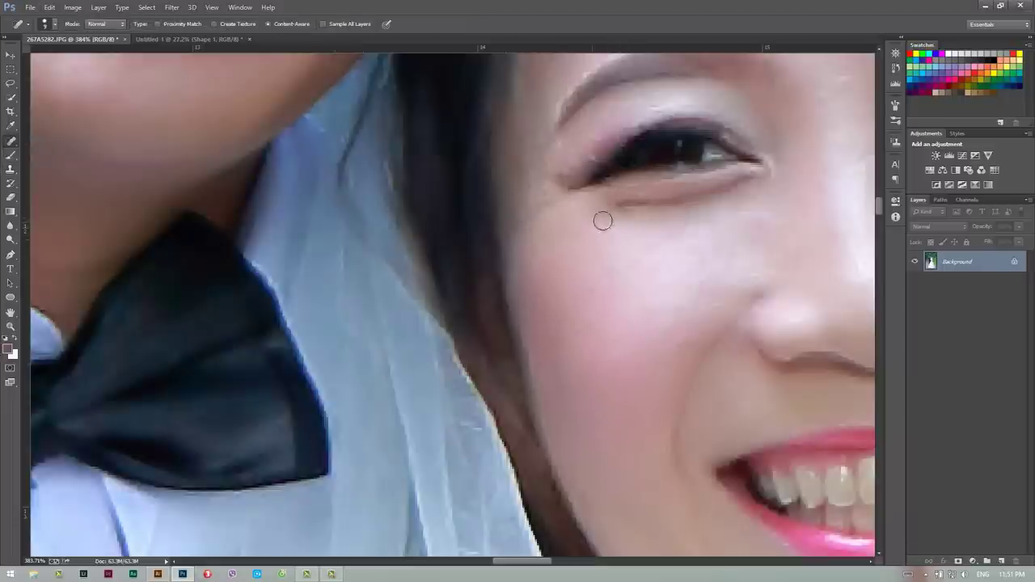
left_click(625, 214)
Zoom out and bring up the Create New Fill or Adjustment Layer list.
key("z")
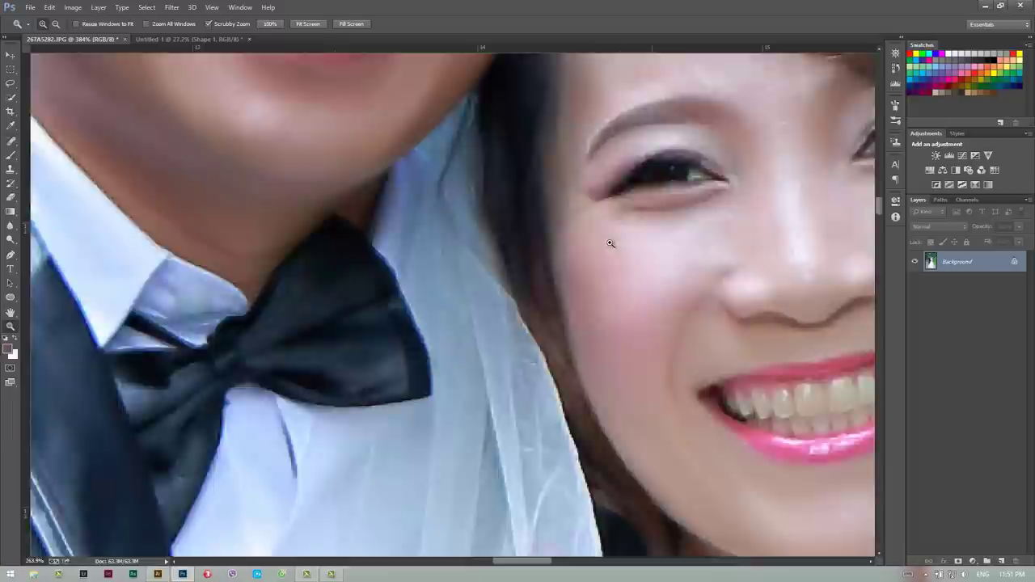
scroll(605, 244, "down", 5)
scroll(760, 326, "up", 2)
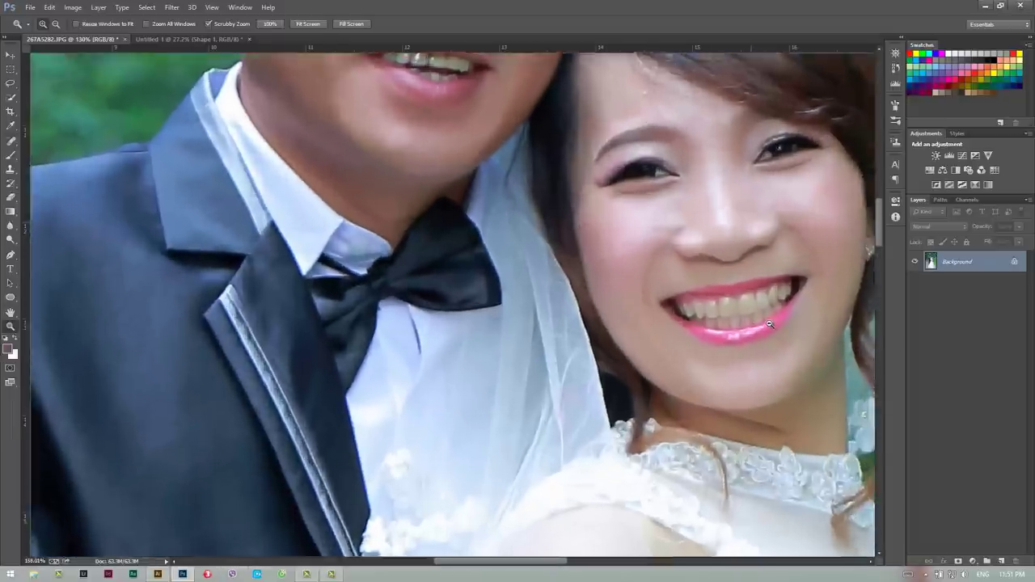
left_click(975, 560)
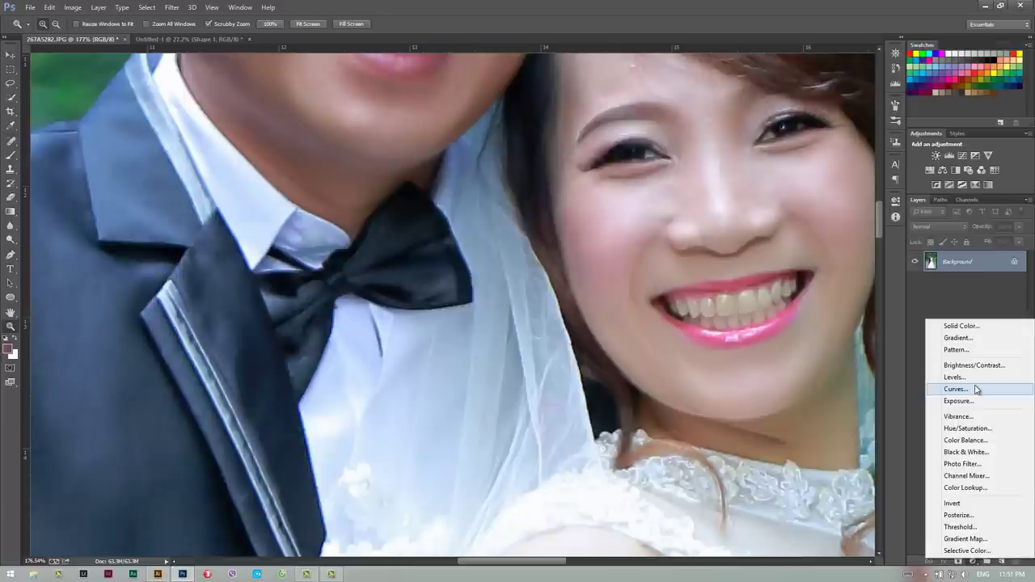
Add a Hue/Saturation layer with Yellows saturation -33 and lightness +26.
left_click(970, 428)
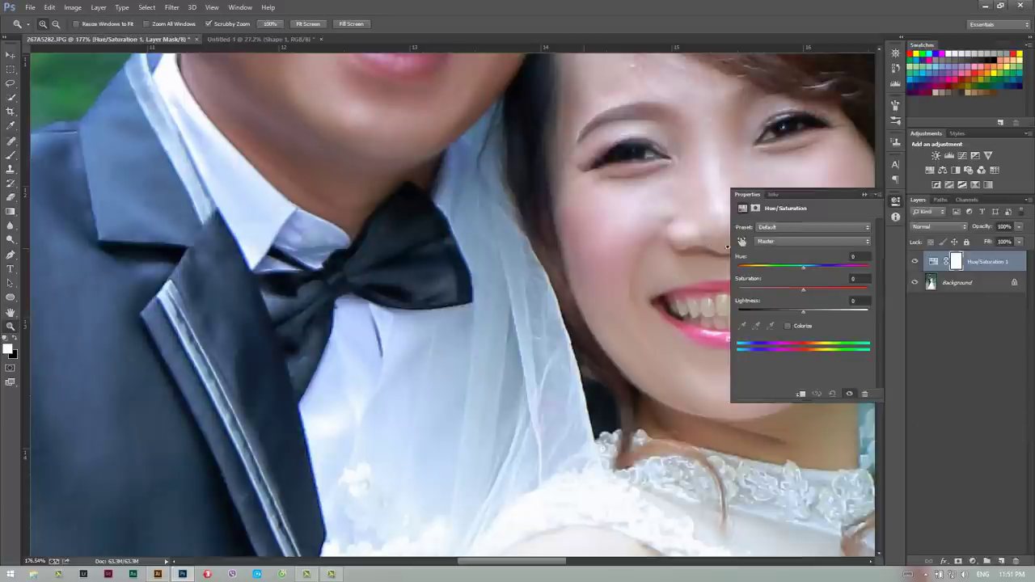
left_click(777, 242)
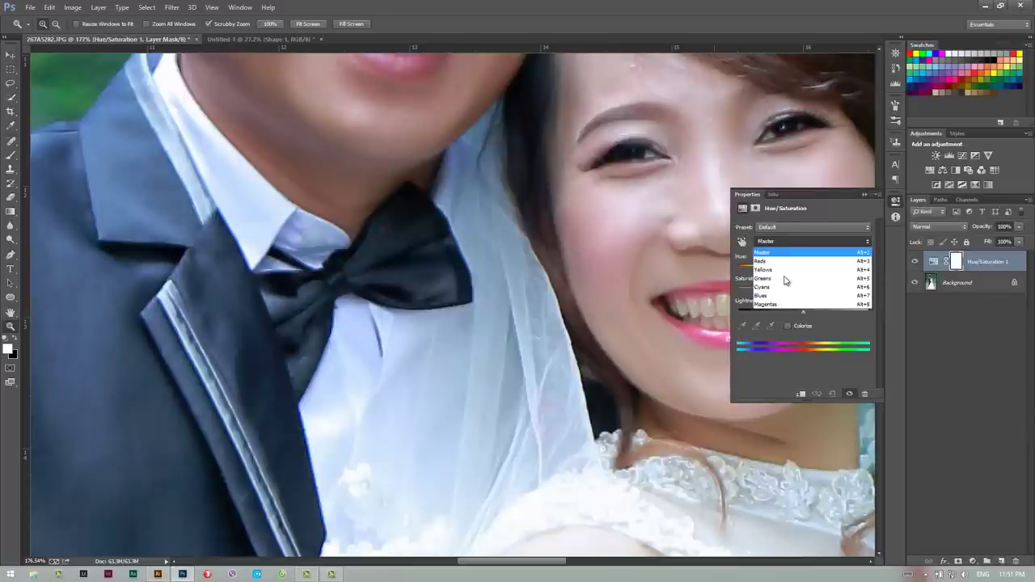
left_click(836, 207)
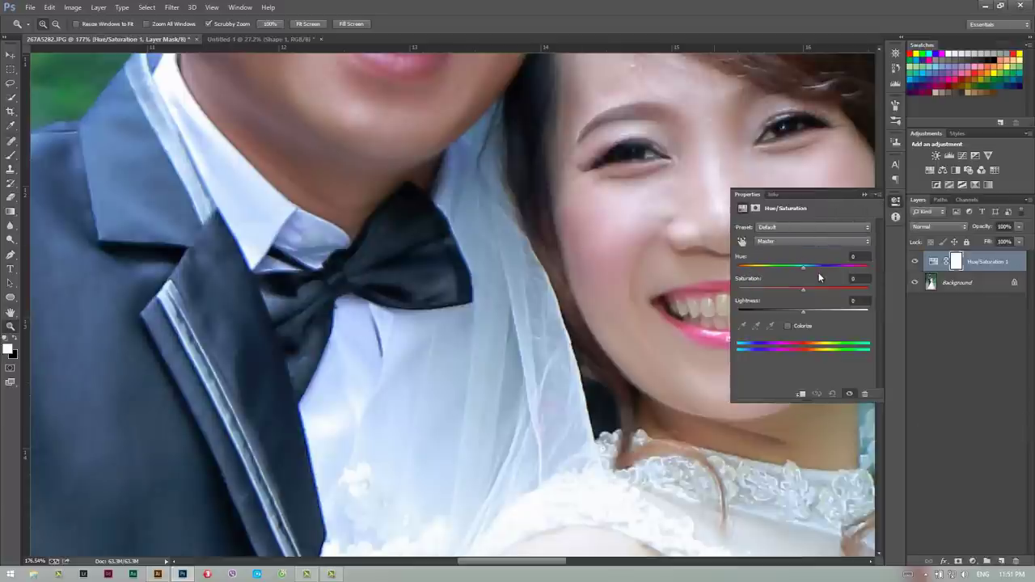
left_click(791, 241)
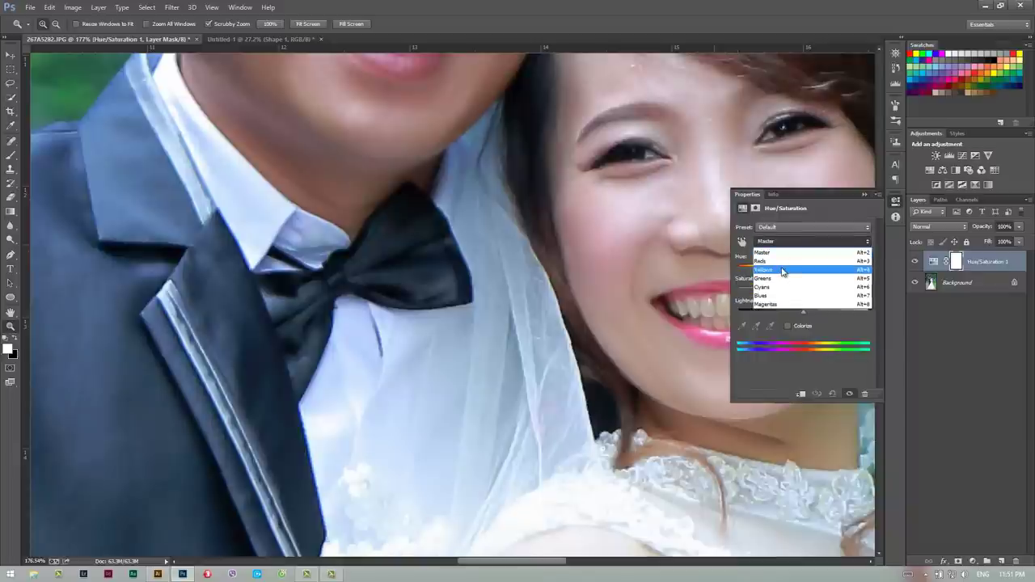
left_click(792, 260)
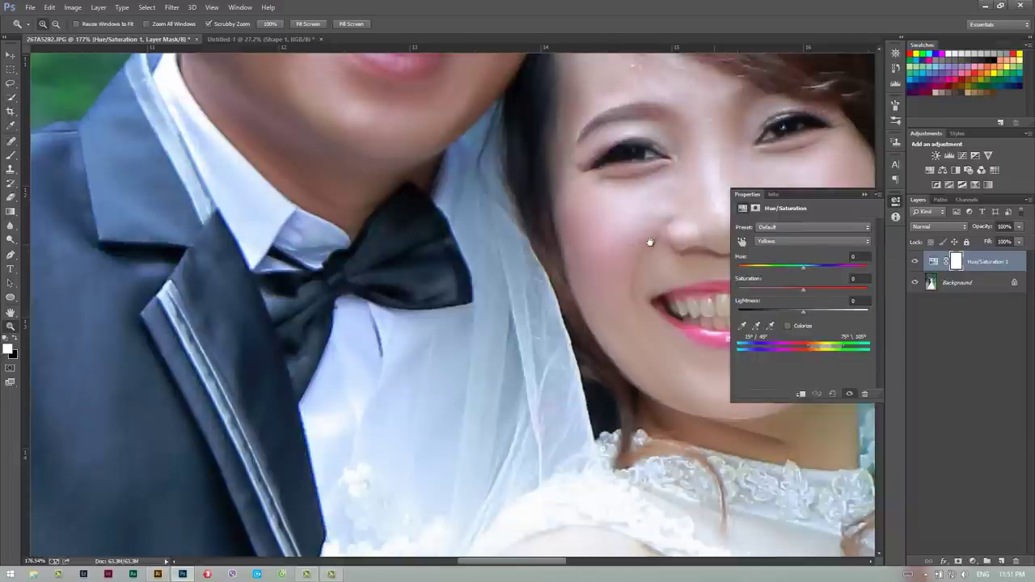
left_click_drag(649, 242, 483, 235)
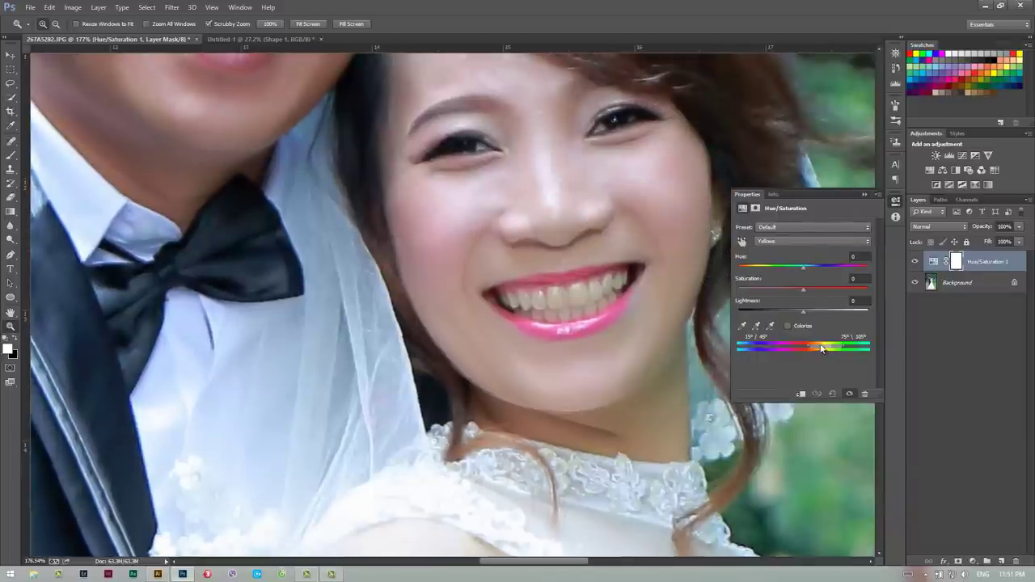
left_click_drag(803, 290, 770, 291)
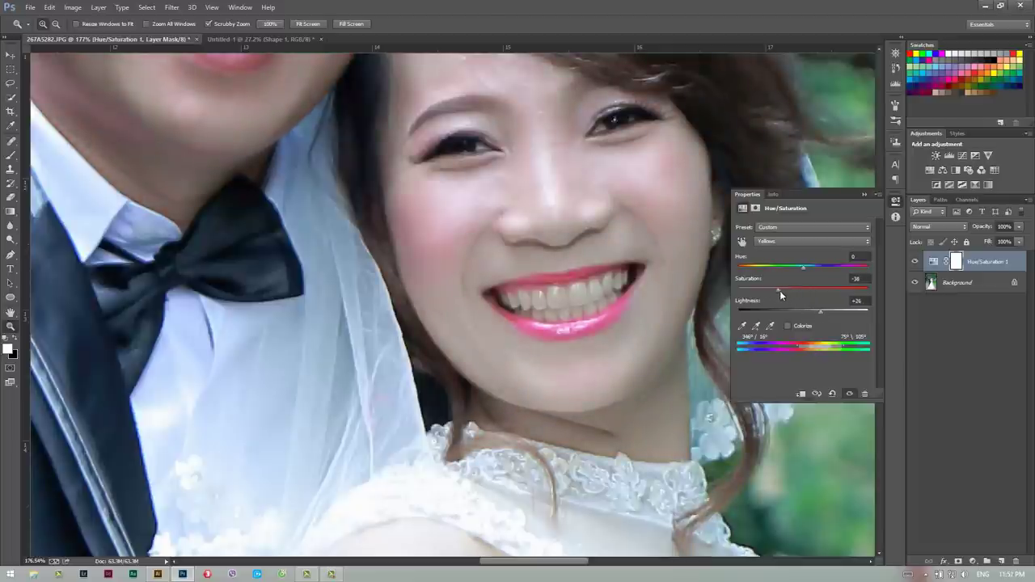
left_click_drag(781, 290, 783, 289)
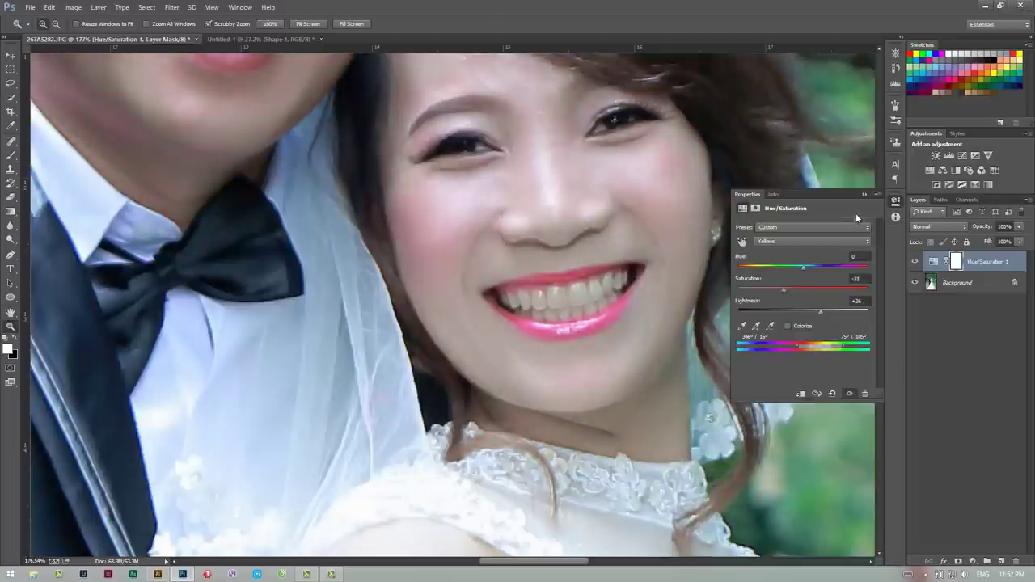
left_click(957, 260)
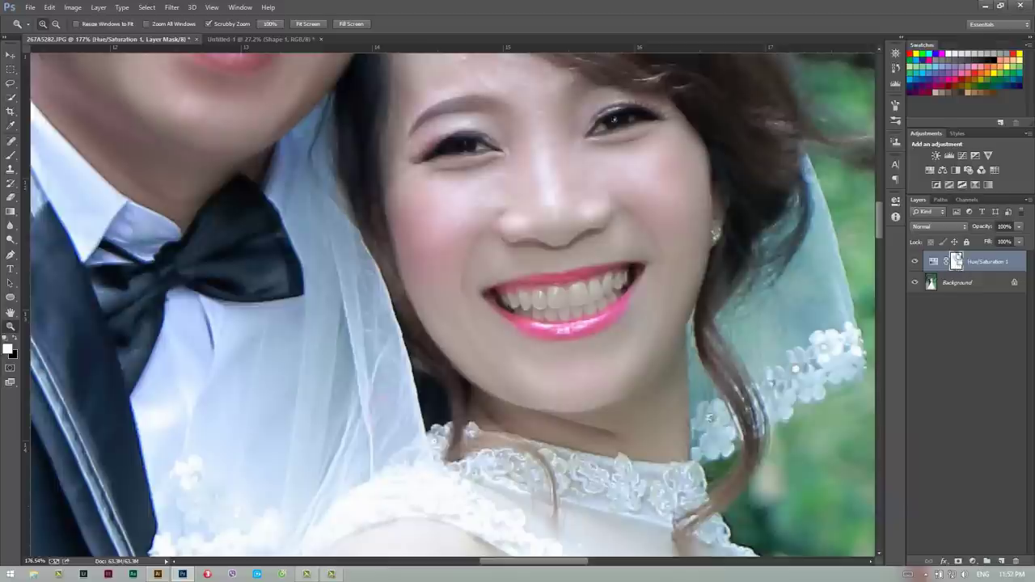
Invert the Hue/Saturation 1 mask to black and set the brush to 100% opacity and flow.
key("ctrl+i")
key("b")
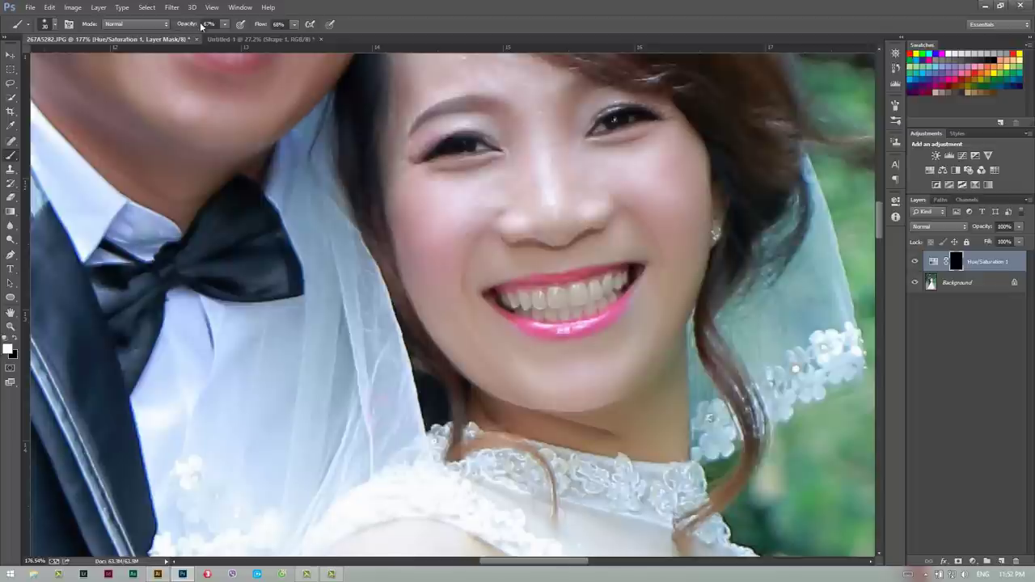
key("0")
key("shift+0")
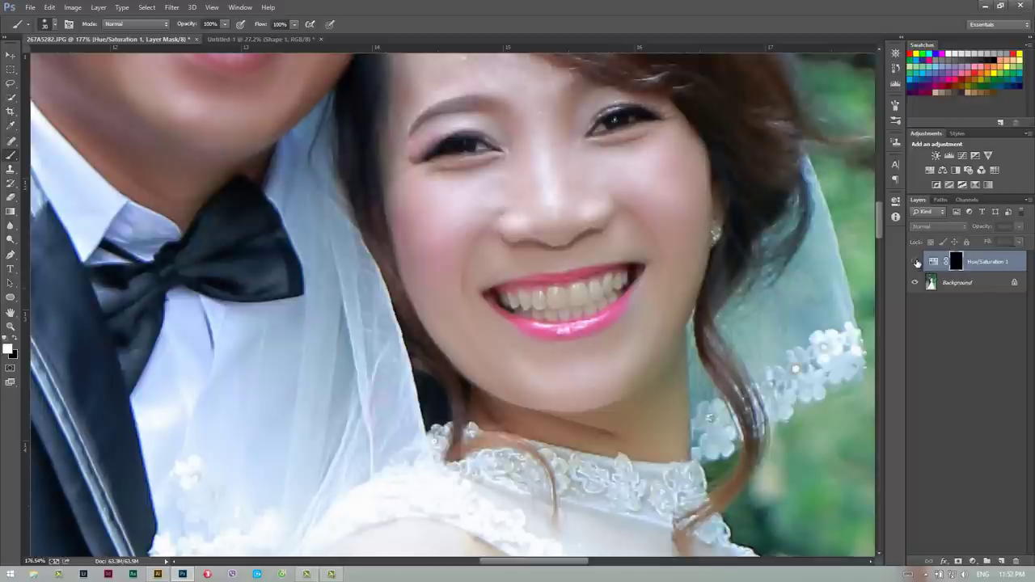
Clone away the bright glare on the groom's front tooth on the Background layer.
left_click_drag(243, 97, 397, 319)
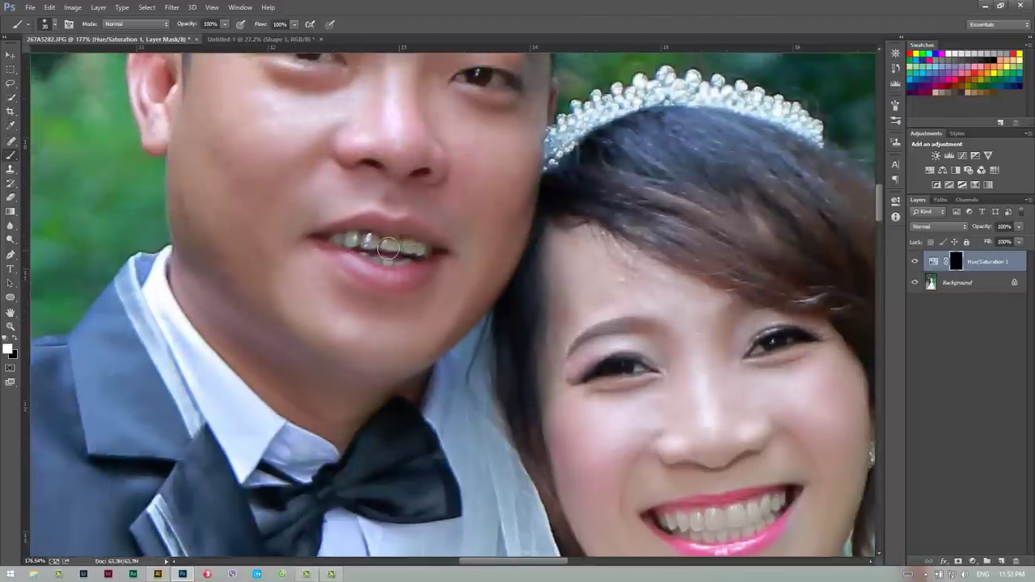
key("z")
left_click_drag(373, 234, 485, 238)
left_click(962, 282)
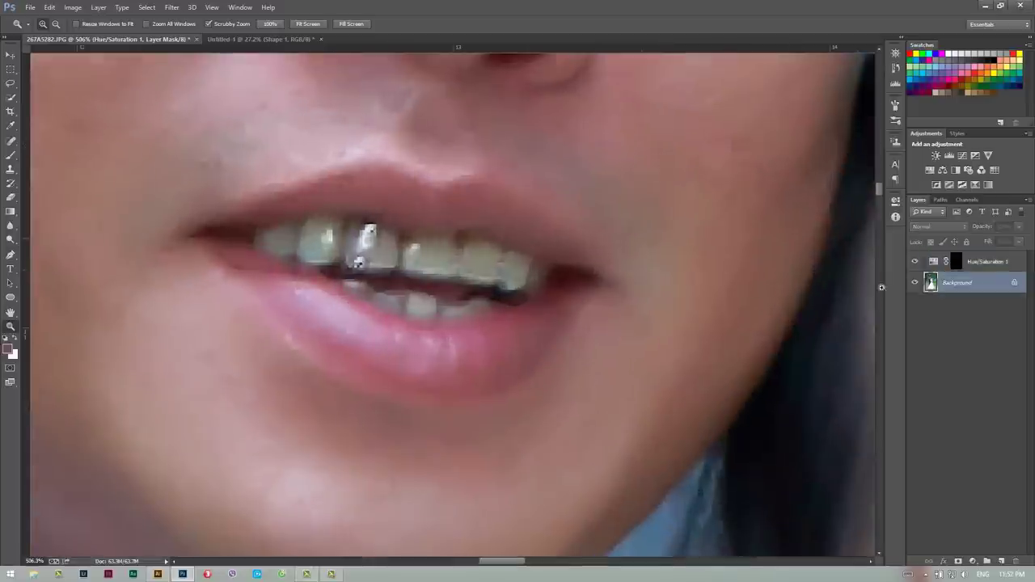
key("s")
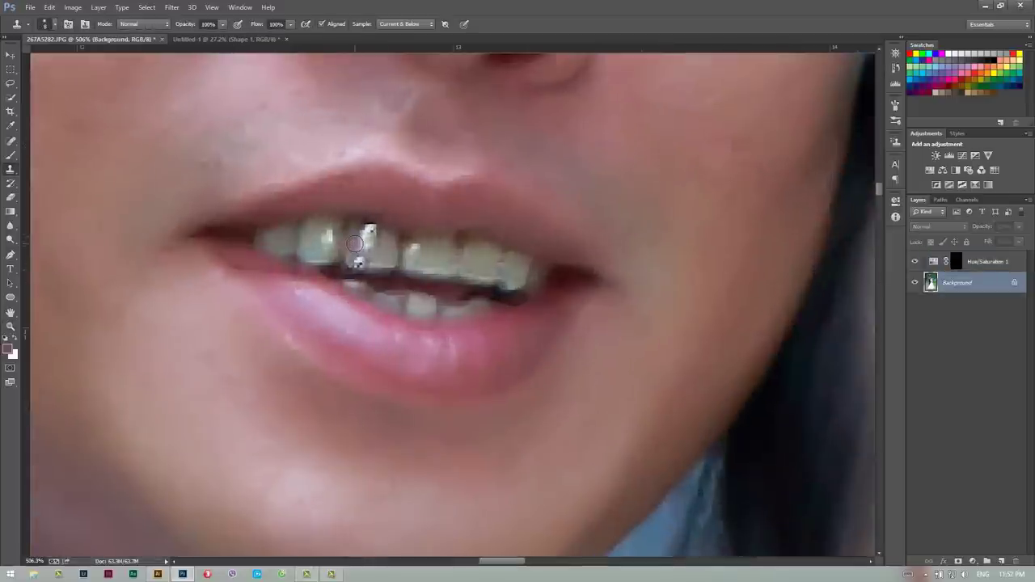
left_click_drag(353, 245, 373, 247)
left_click_drag(369, 233, 365, 240)
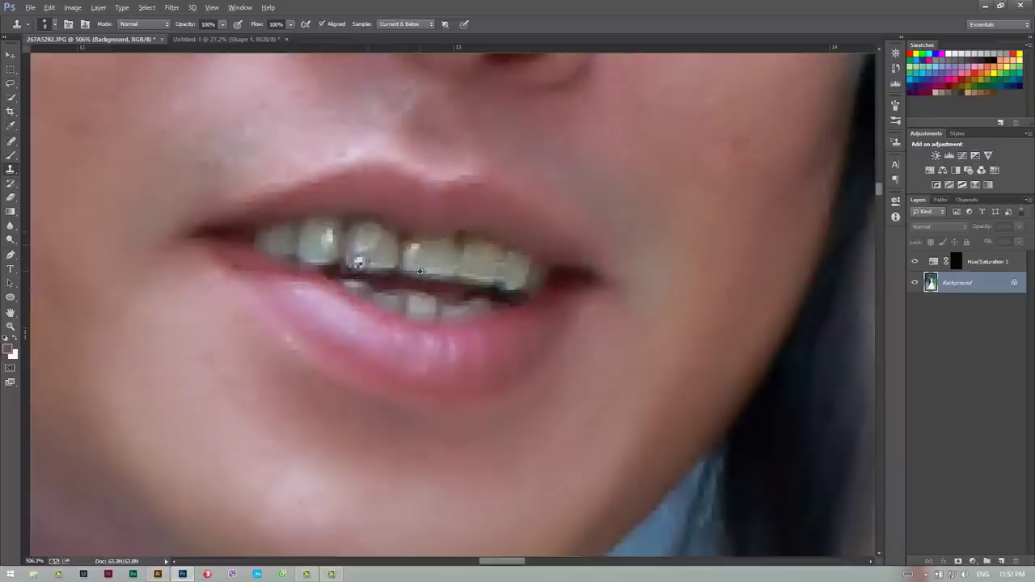
left_click(361, 266)
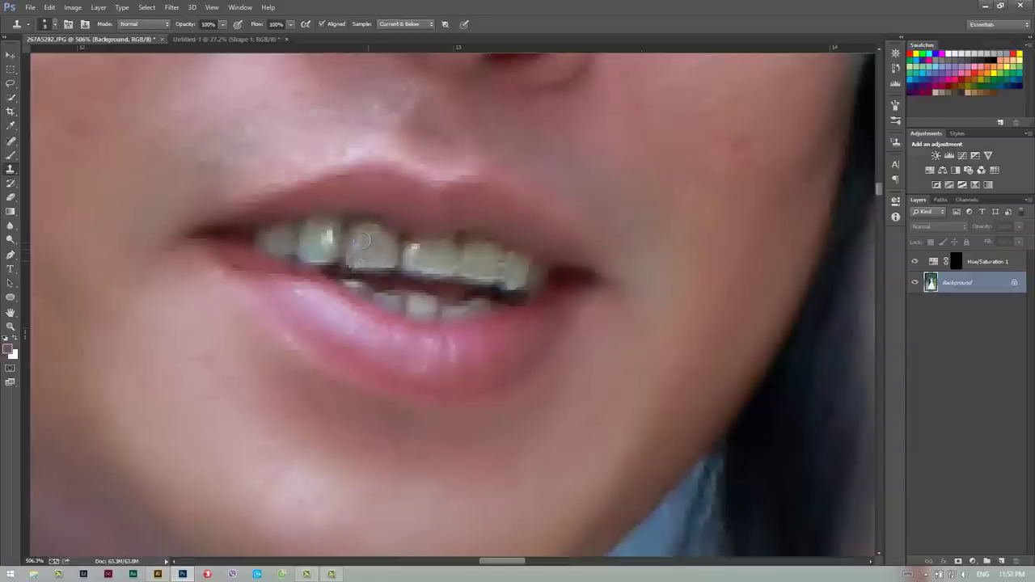
key("z")
mouse_move(358, 215)
left_mouse_down()
mouse_move(297, 243)
mouse_move(361, 243)
left_mouse_up()
Patch the tooth blotch with nearby tooth texture, deselect, and zoom out to the whole photo.
key("j")
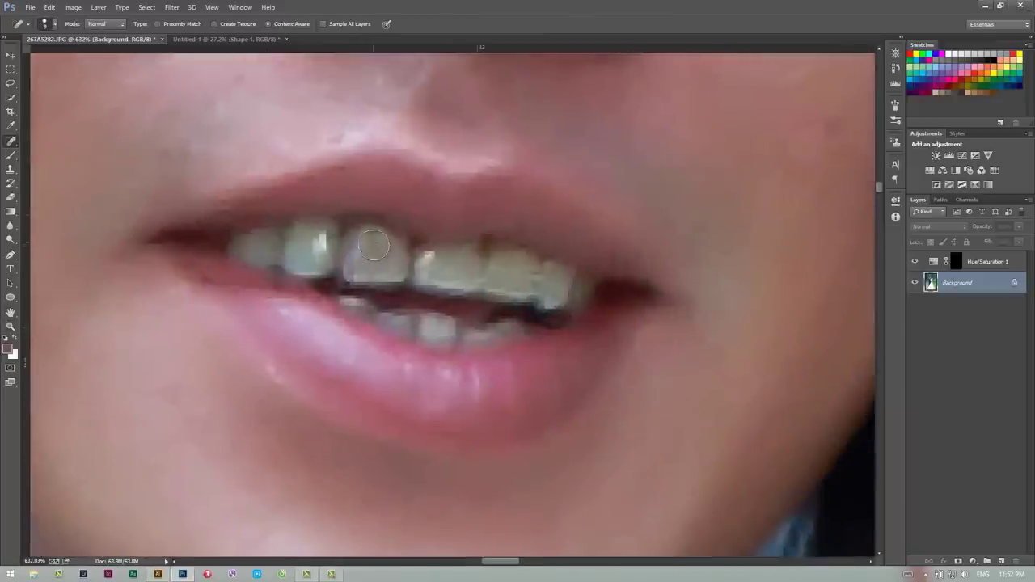
right_click(10, 140)
left_click(49, 170)
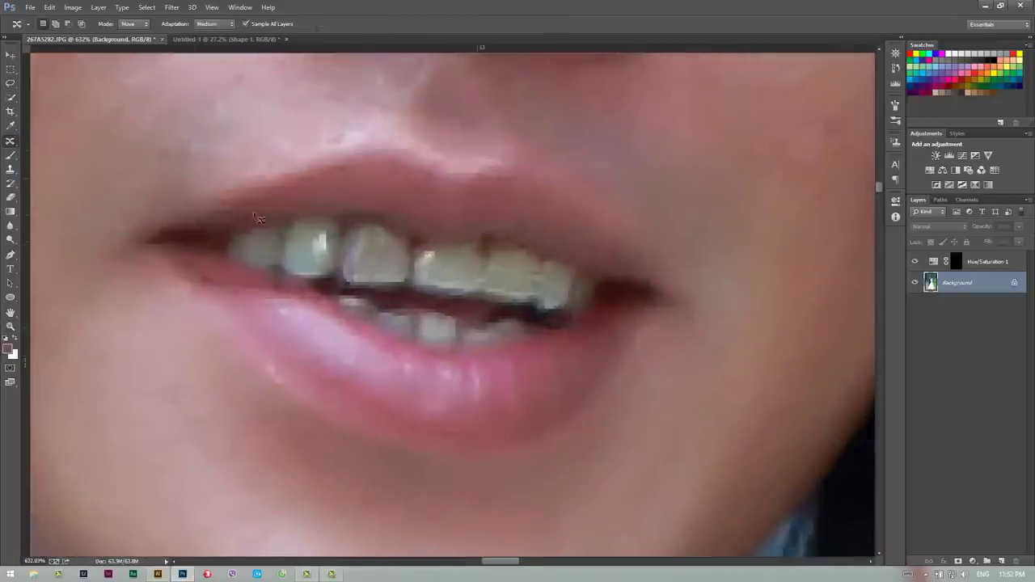
right_click(12, 154)
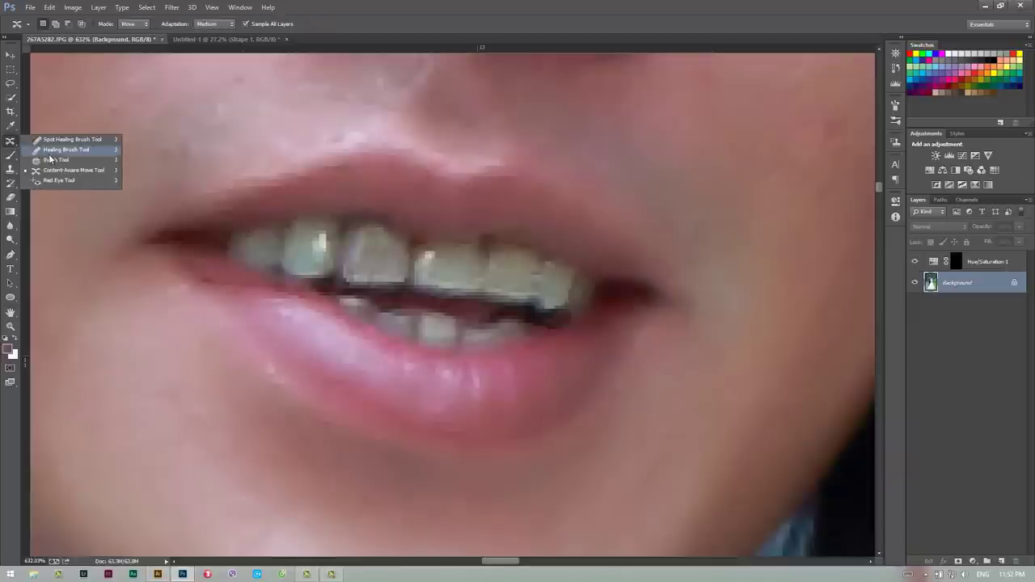
left_click(49, 164)
mouse_move(362, 271)
left_mouse_down()
mouse_move(394, 276)
mouse_move(397, 249)
mouse_move(461, 271)
left_mouse_up()
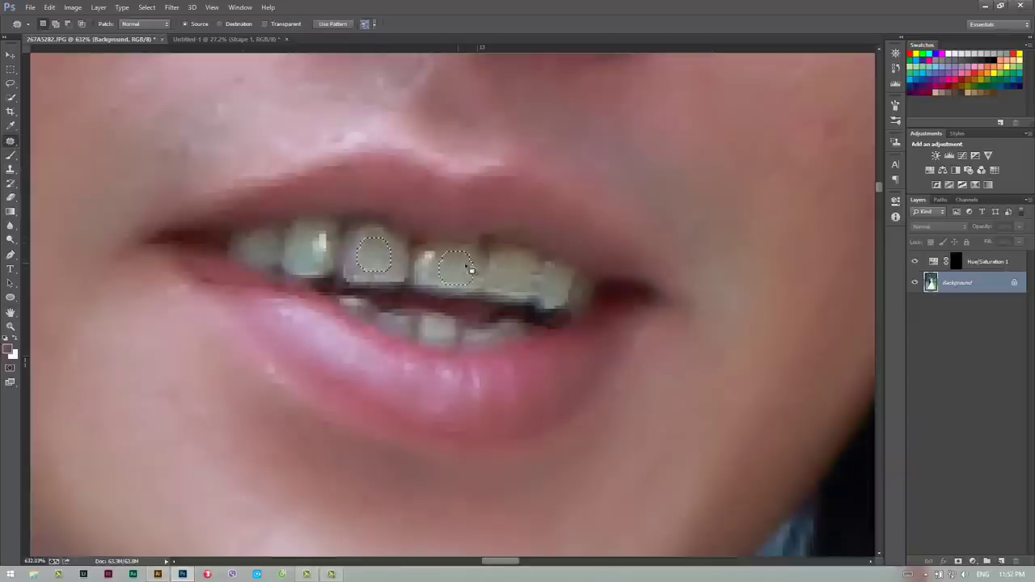
key("ctrl+d")
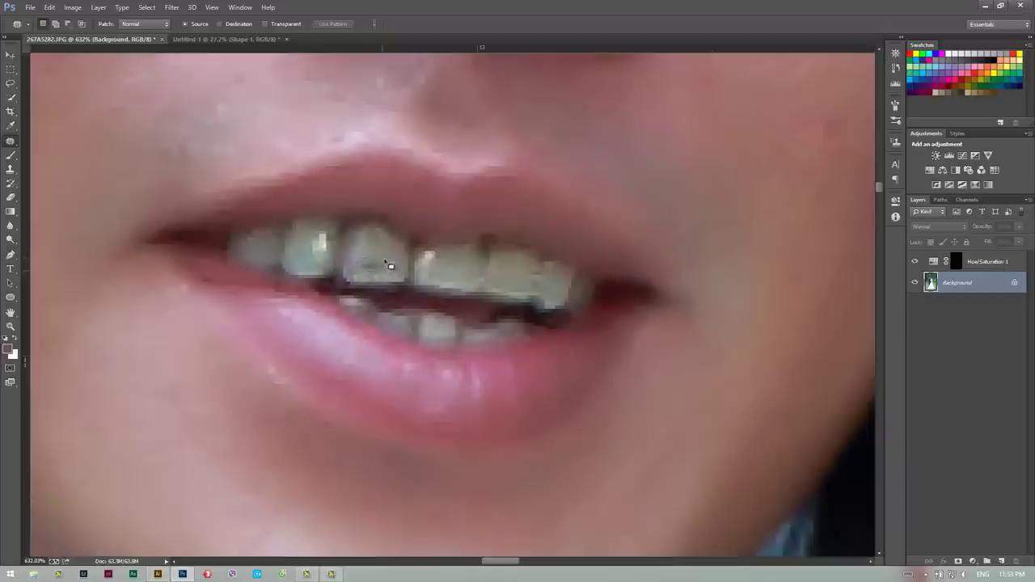
key("z")
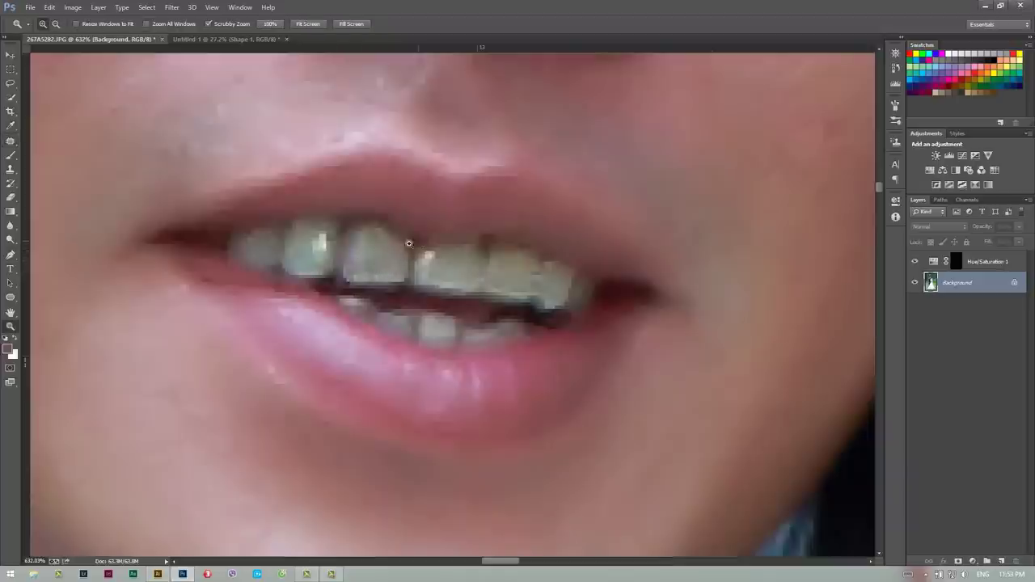
mouse_move(408, 243)
left_mouse_down()
mouse_move(284, 315)
mouse_move(271, 340)
left_mouse_up()
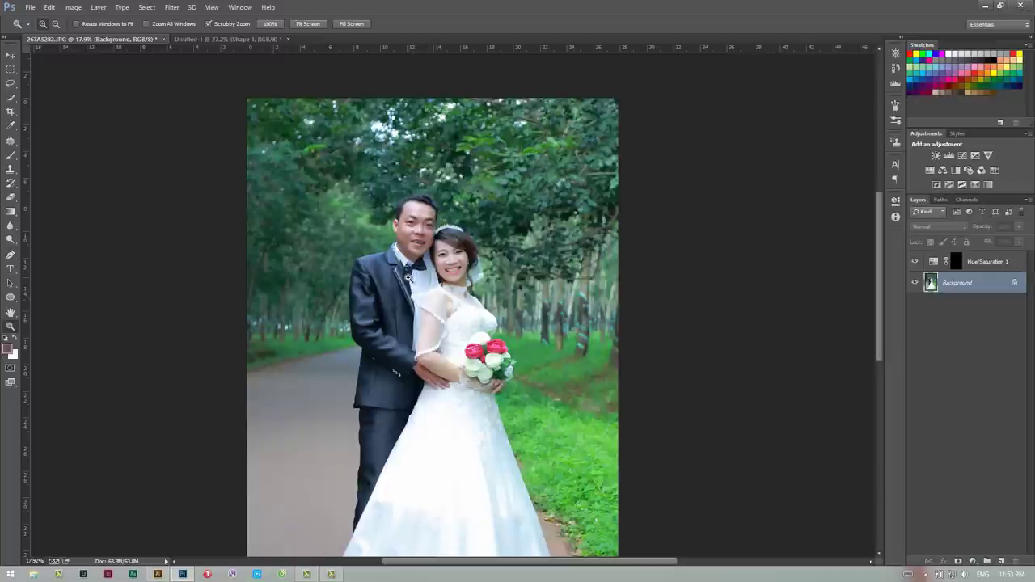
Zoom into the bow tie and lasso a rough selection along the collar above it.
left_click_drag(415, 267, 406, 290)
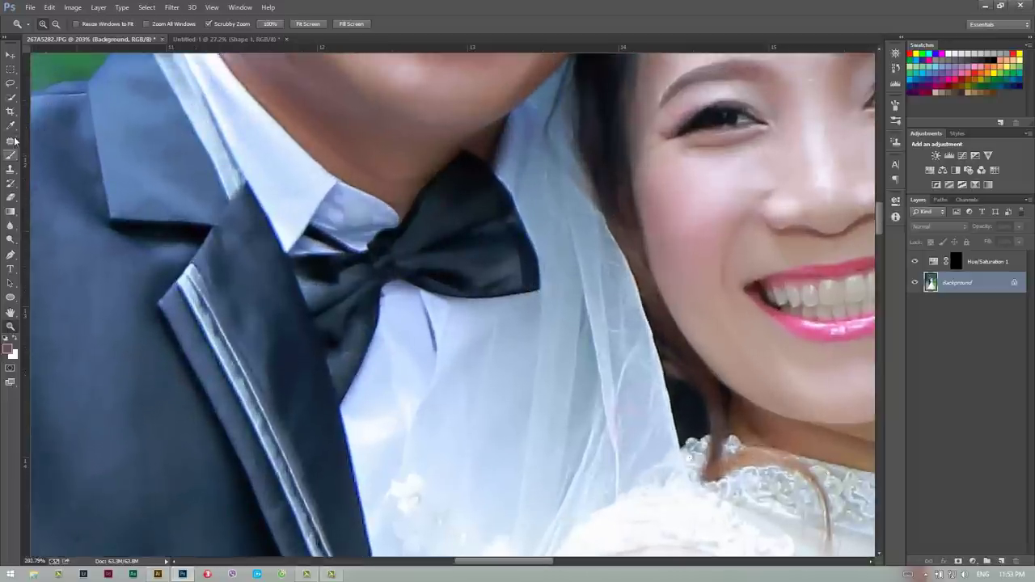
left_click(10, 83)
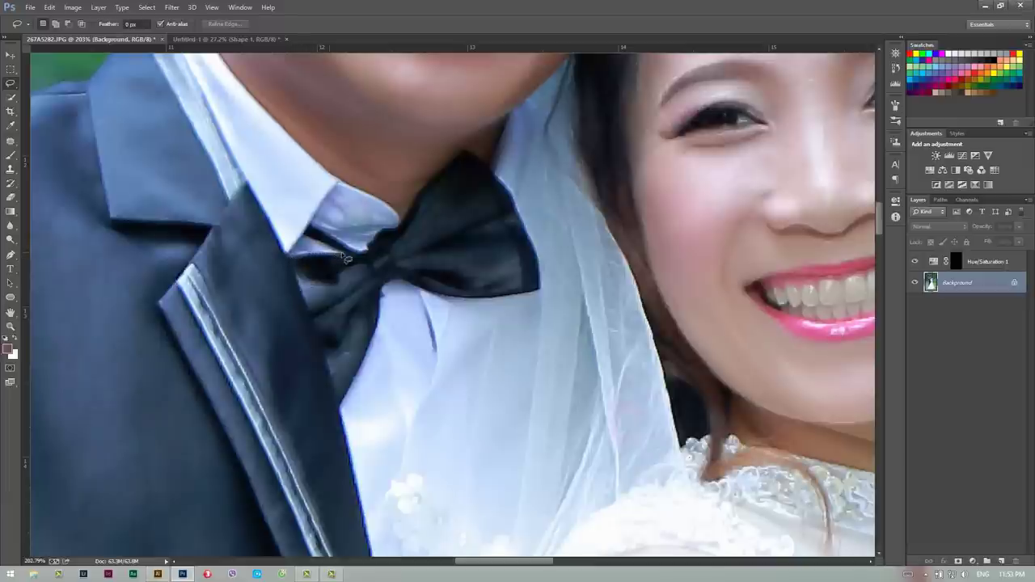
left_click_drag(378, 234, 416, 210)
left_click_drag(415, 210, 412, 208)
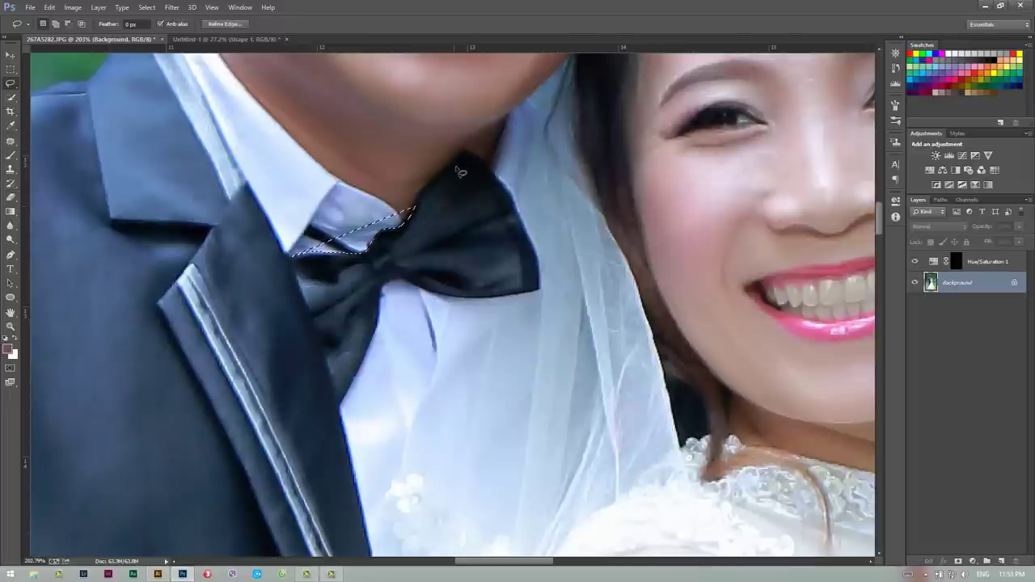
Outline the bow tie with the Polygonal Lasso and copy it to a new Layer 1.
right_click(11, 83)
left_click(61, 95)
key("ctrl+d")
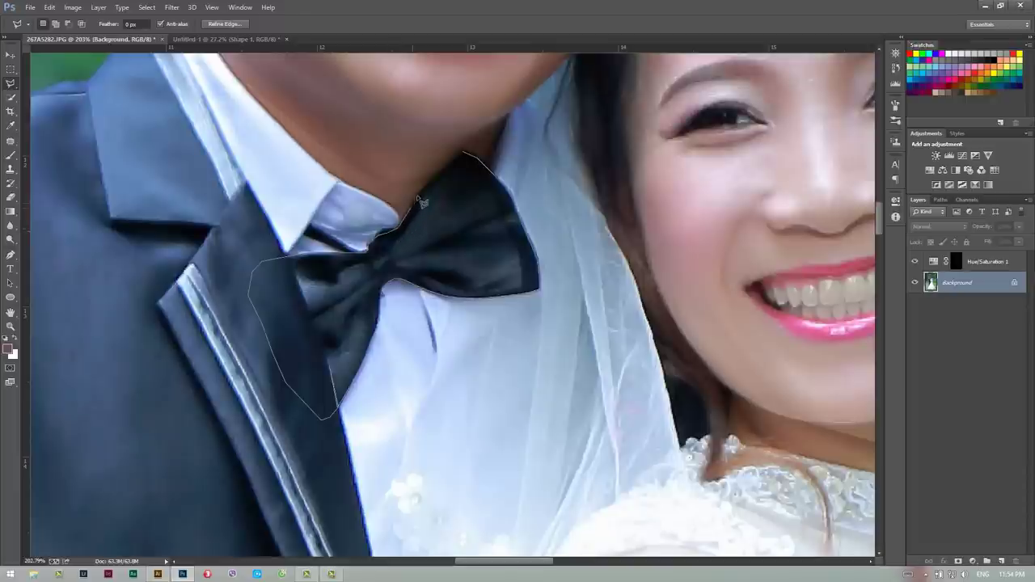
double_click(469, 158)
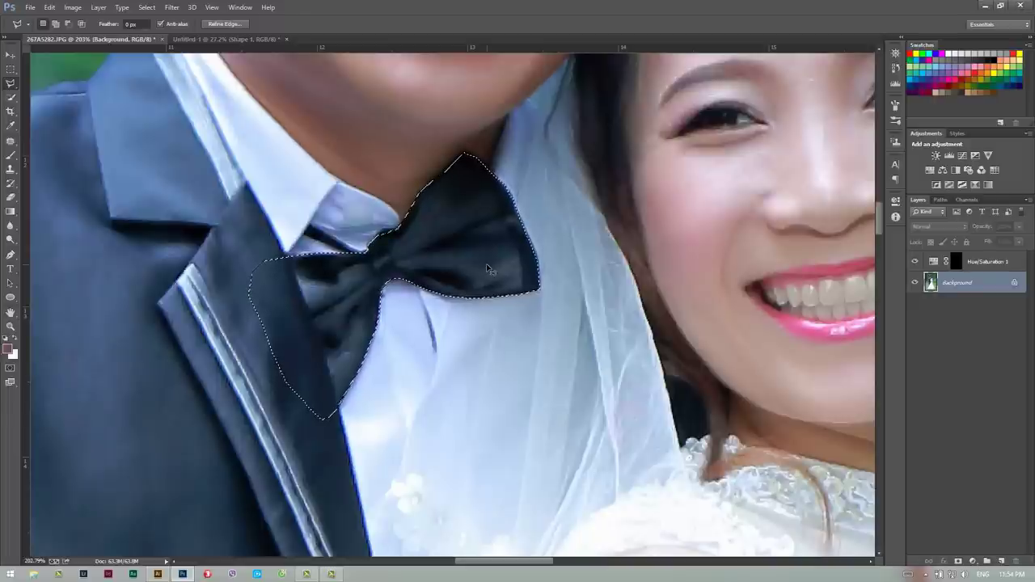
key("ctrl+j")
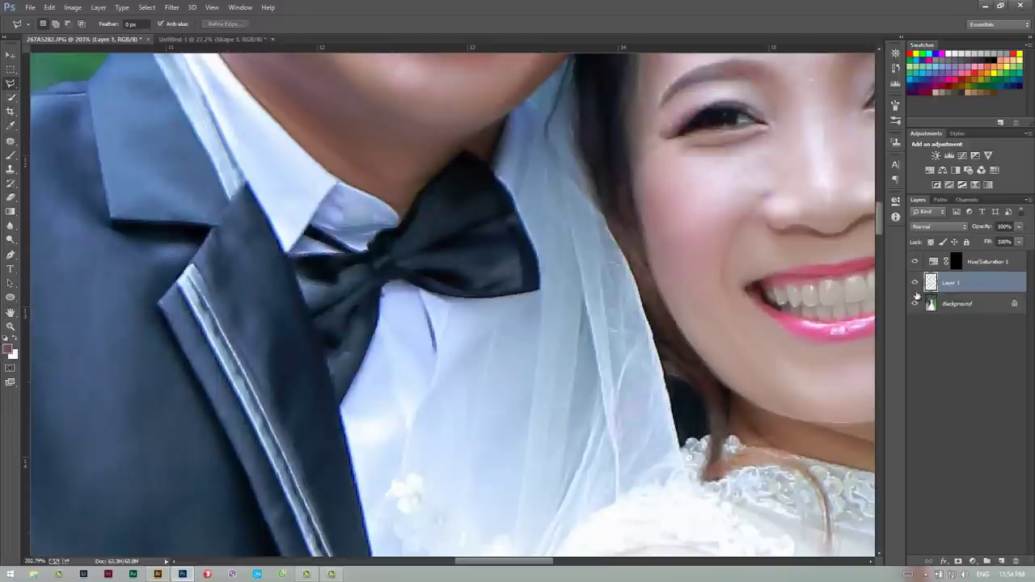
Rotate the bow-tie copy about 25°, place it over the original, and toggle it to compare.
key("ctrl+t")
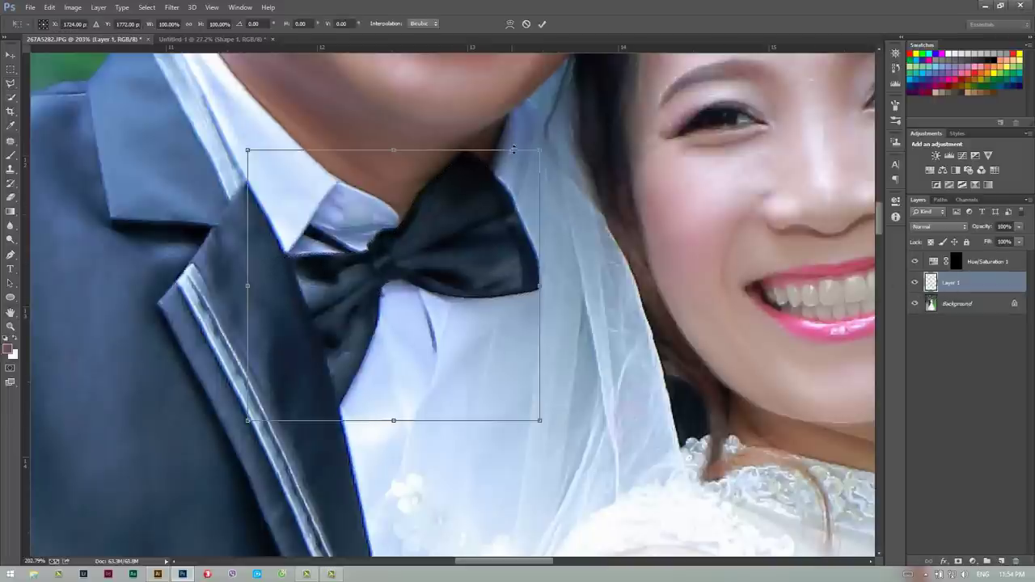
left_click_drag(552, 138, 612, 208)
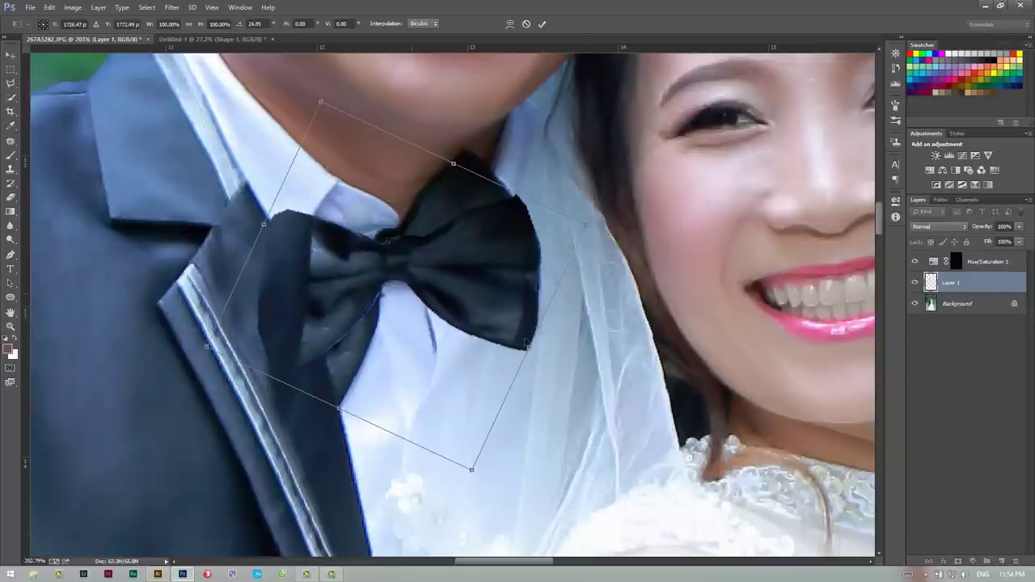
mouse_move(336, 244)
left_mouse_down()
mouse_move(463, 295)
mouse_move(360, 220)
left_mouse_up()
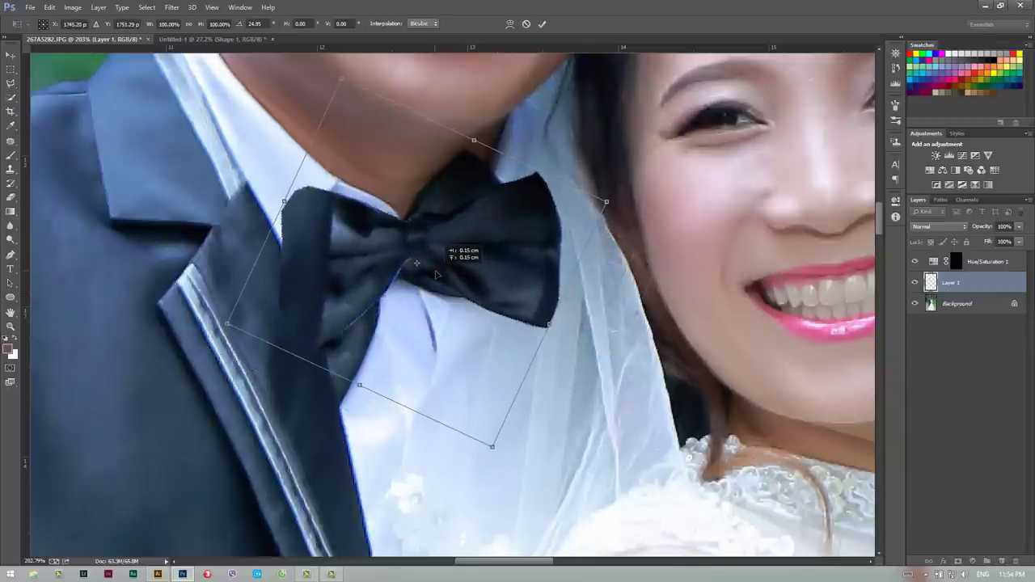
scroll(474, 298, "up", 1)
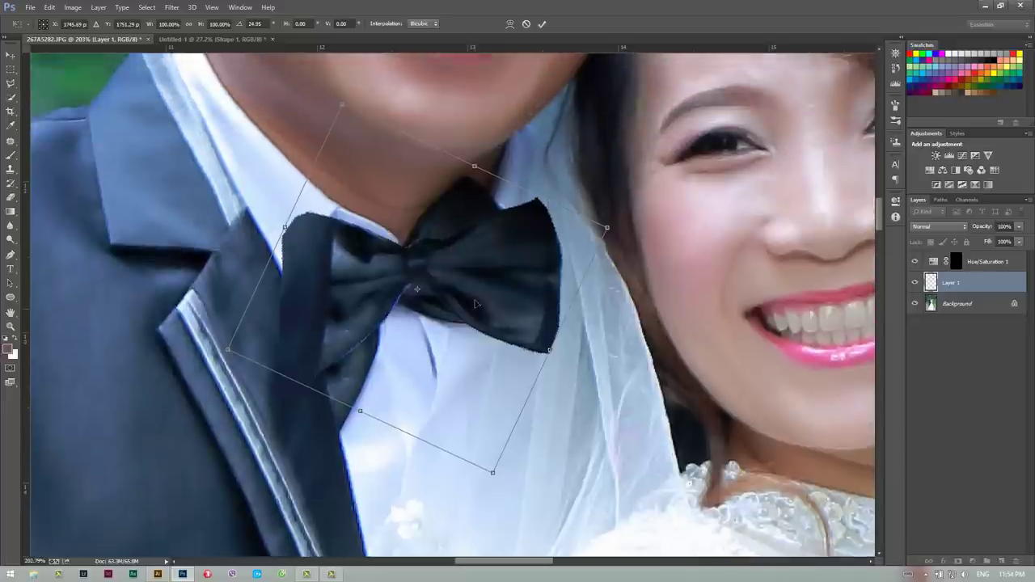
scroll(473, 303, "up", 3)
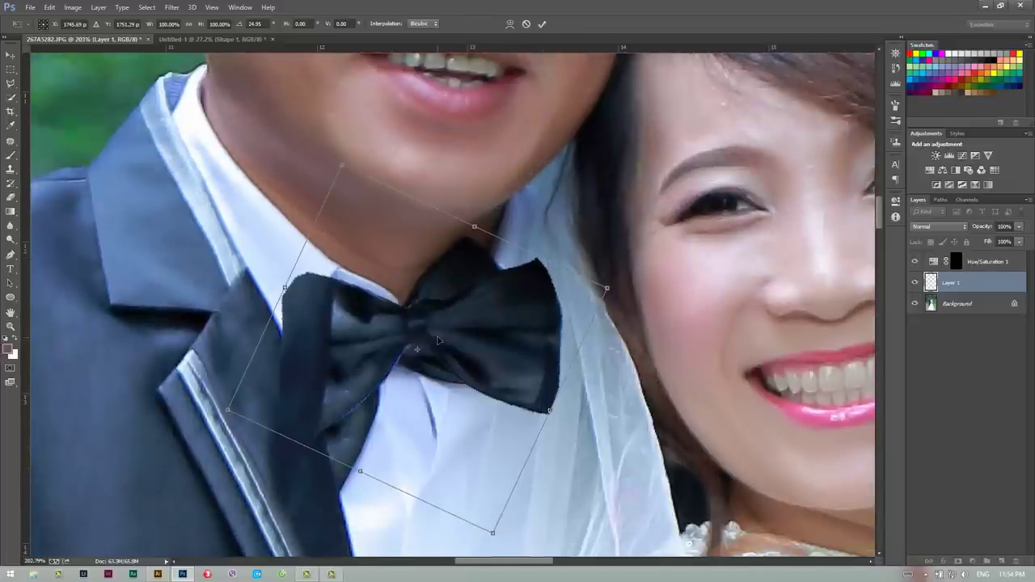
left_click_drag(471, 308, 436, 345)
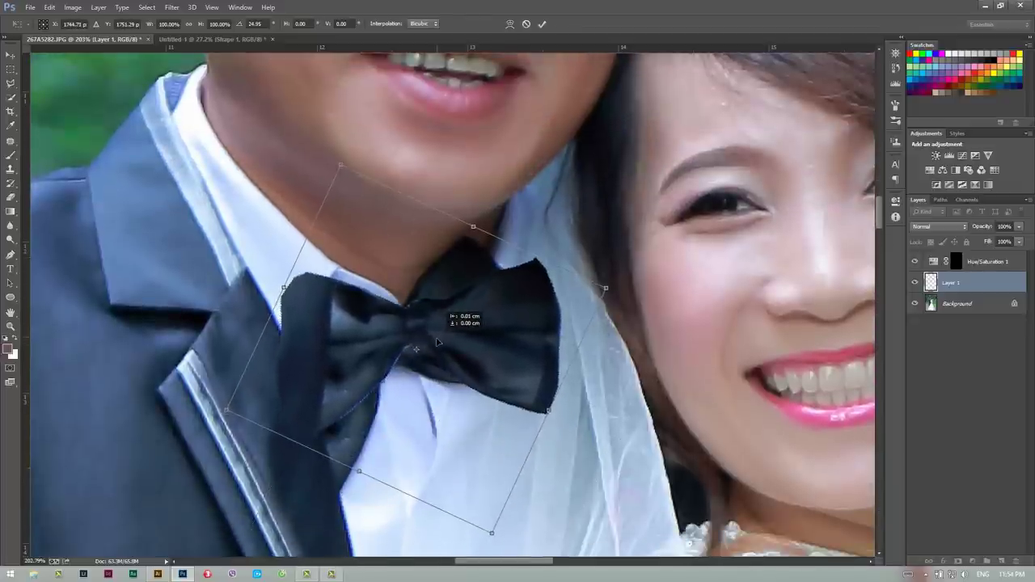
key("Return")
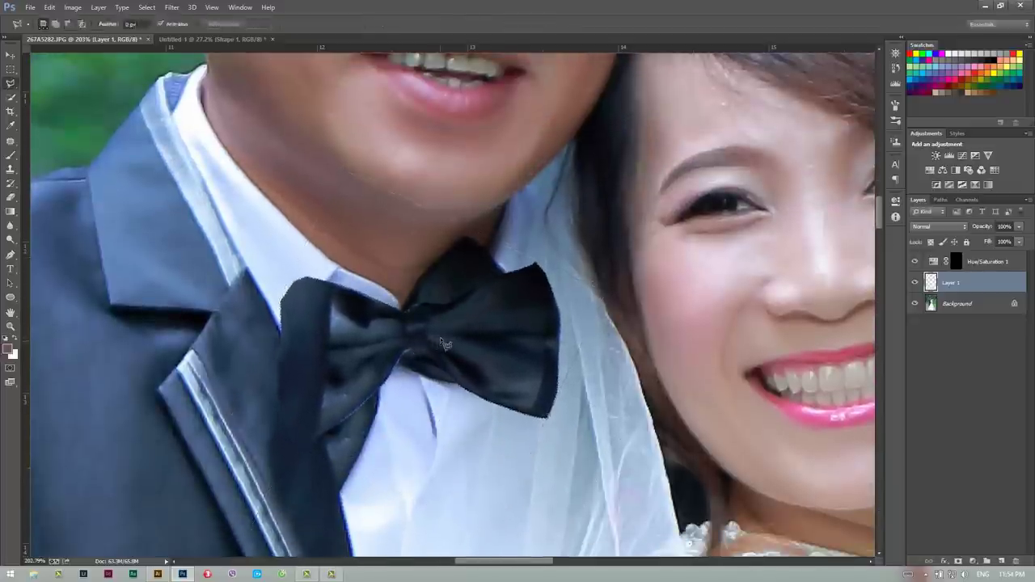
left_click(915, 282)
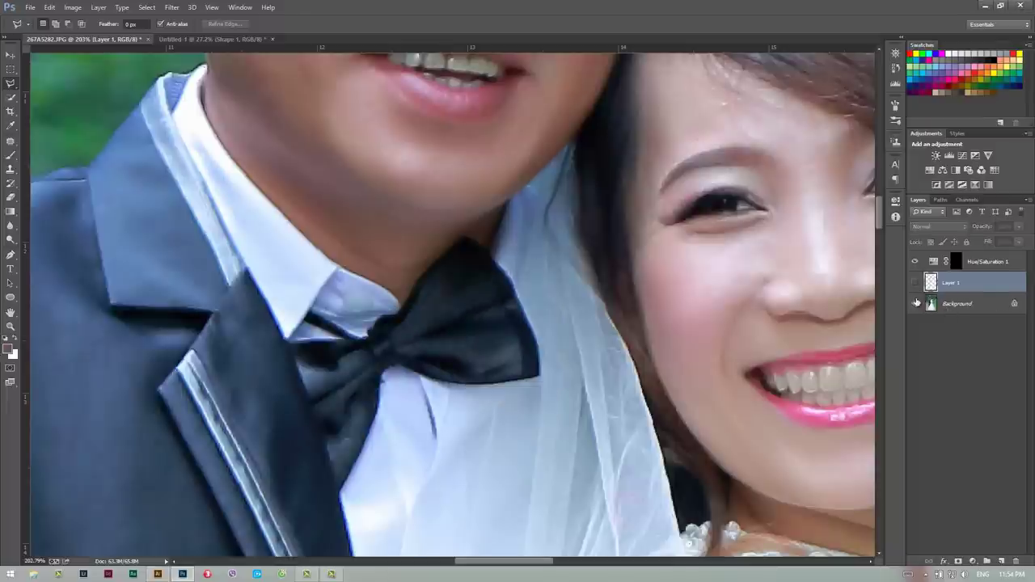
left_click(915, 282)
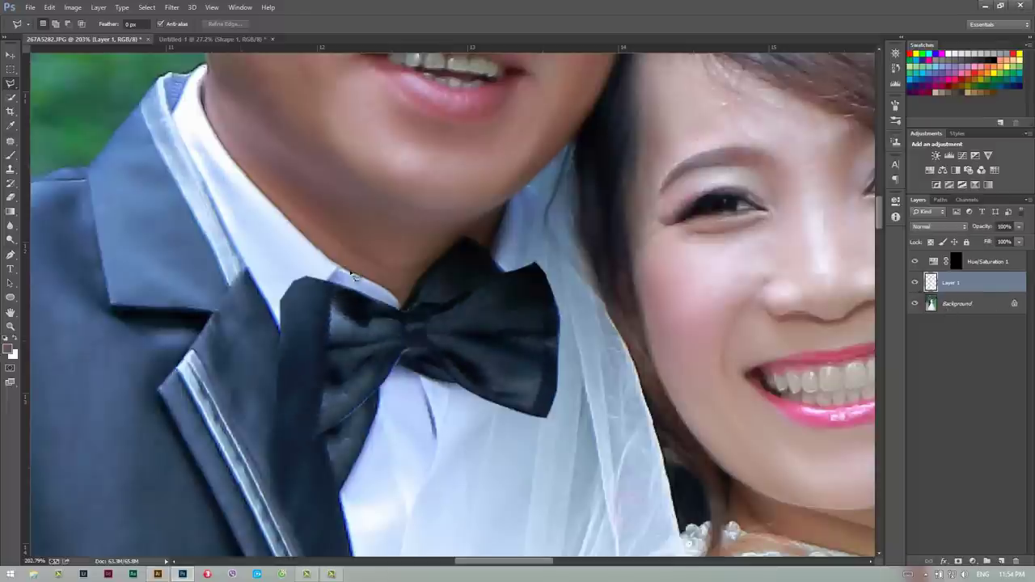
Clone smooth fabric over the enlarged bow tie's left wing.
left_click(11, 168)
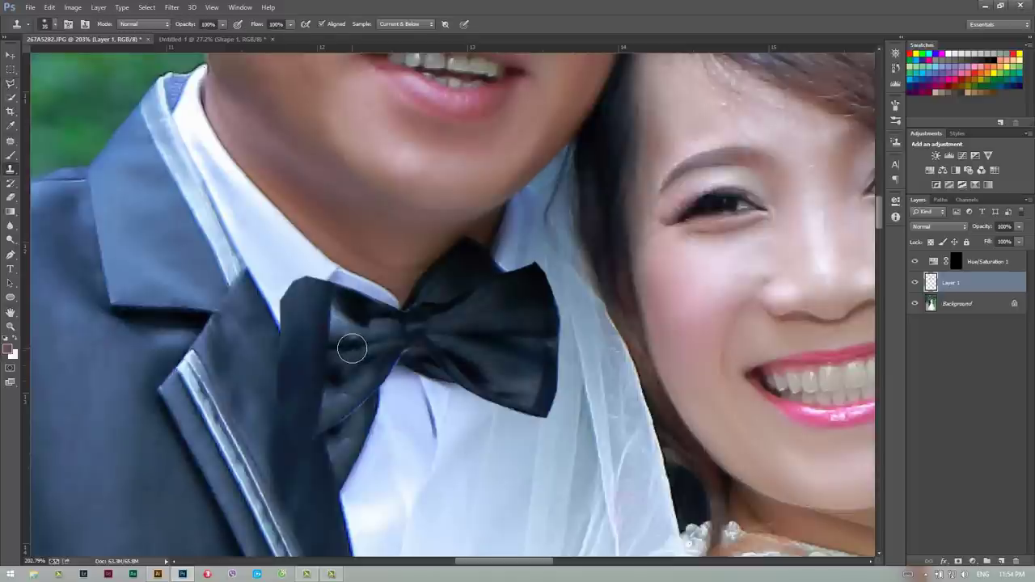
left_click(358, 344, "alt")
mouse_move(358, 343)
left_mouse_down()
mouse_move(319, 342)
mouse_move(319, 328)
mouse_move(339, 330)
mouse_move(330, 312)
mouse_move(312, 318)
mouse_move(327, 366)
mouse_move(318, 388)
mouse_move(338, 382)
left_mouse_up()
left_click(368, 324, "alt")
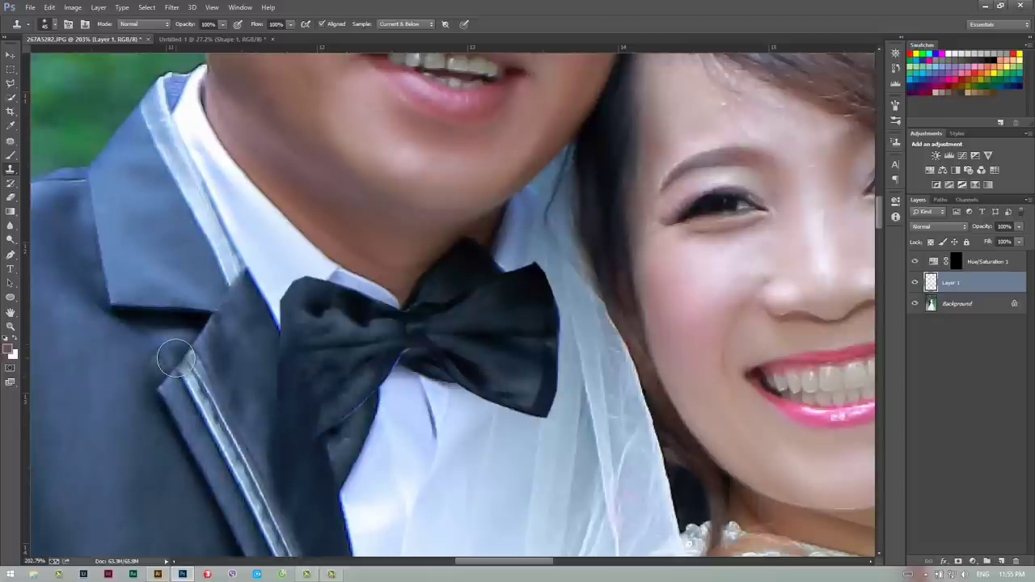
Clone suit texture from the sleeve near the tie, undo stray smears, and hide Layer 1.
left_click_drag(206, 401, 505, 263)
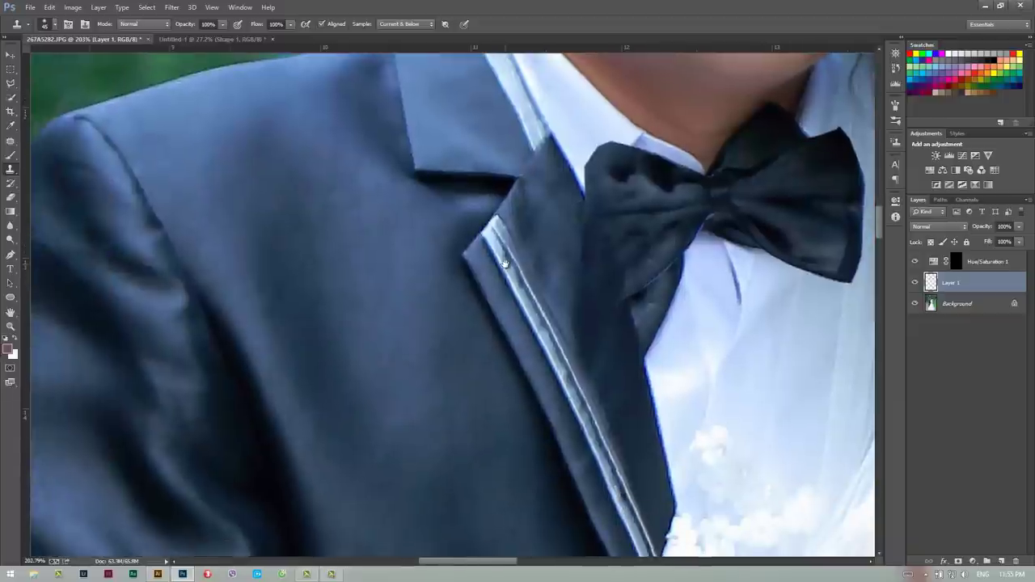
left_click(87, 335, "alt")
left_click_drag(638, 234, 673, 215)
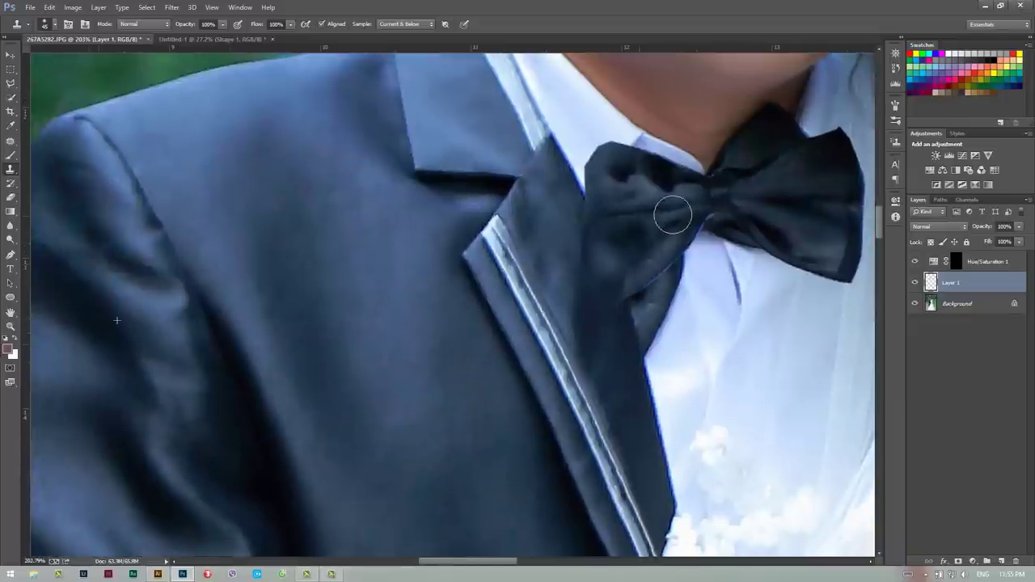
left_click_drag(481, 219, 371, 280)
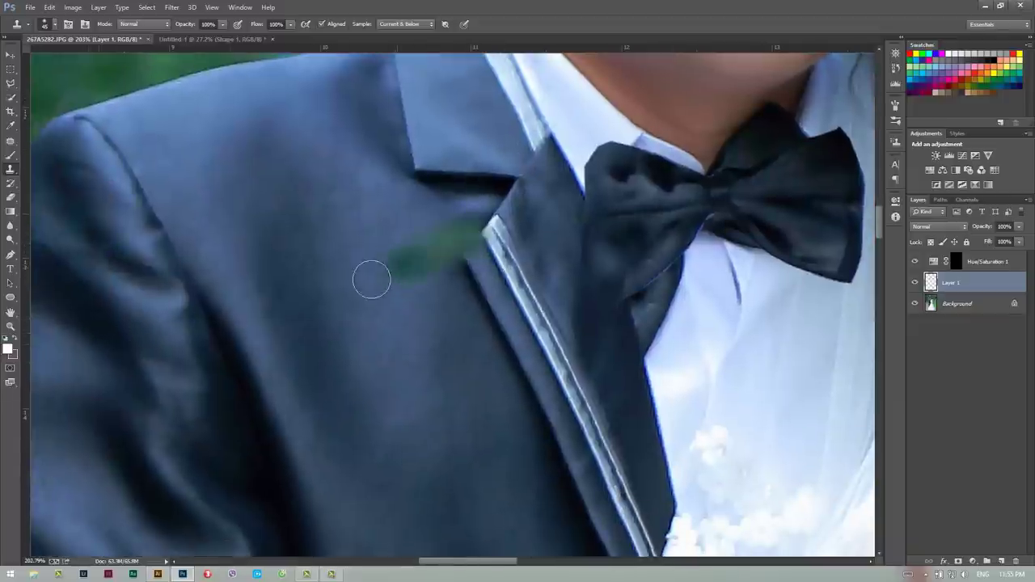
key("ctrl+z")
left_click(374, 280)
key("ctrl+z")
mouse_move(452, 414)
left_mouse_down()
mouse_move(407, 381)
mouse_move(238, 435)
left_mouse_up()
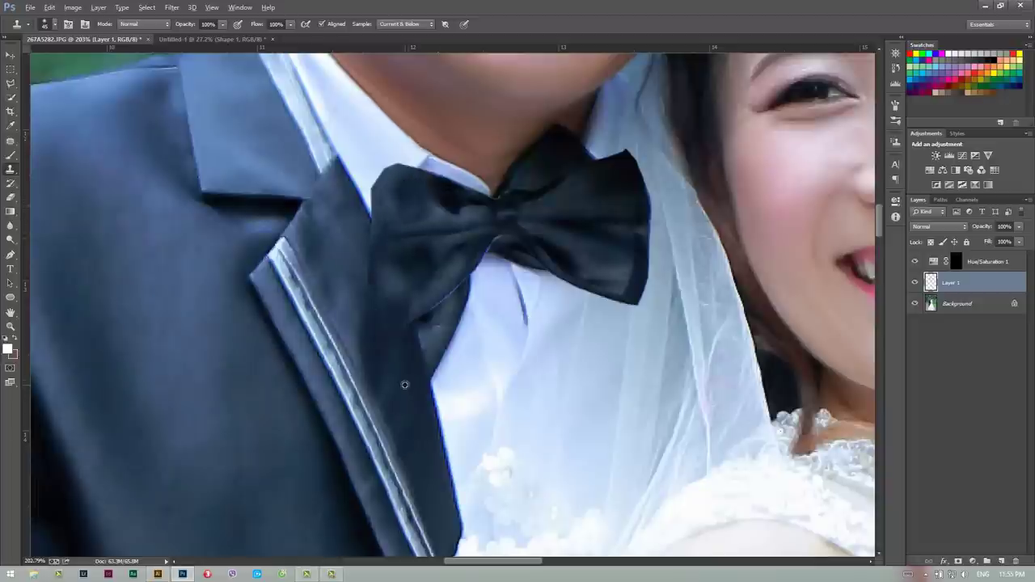
key("z")
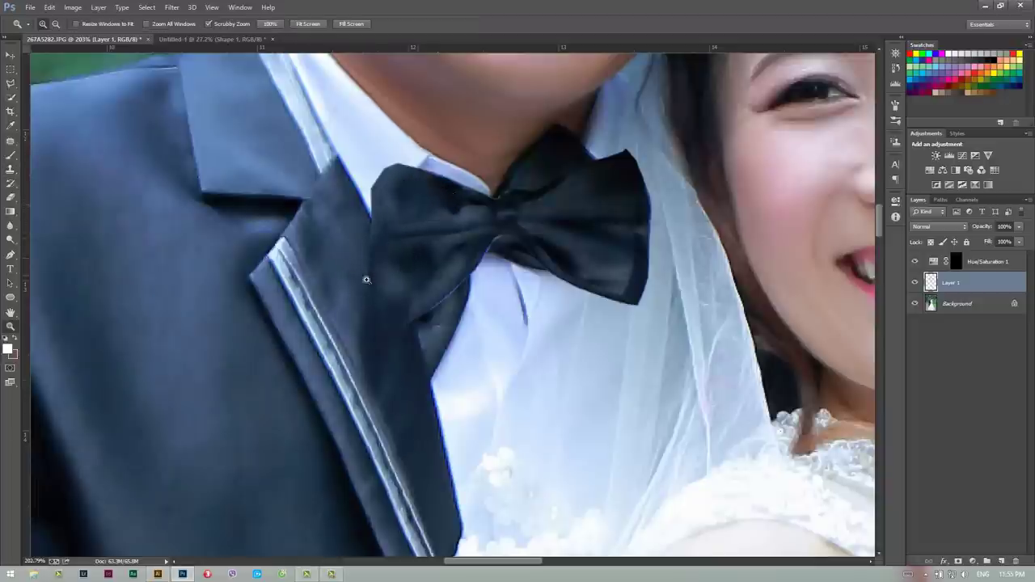
mouse_move(366, 279)
left_mouse_down()
mouse_move(352, 288)
mouse_move(755, 303)
left_mouse_up()
left_click(914, 282)
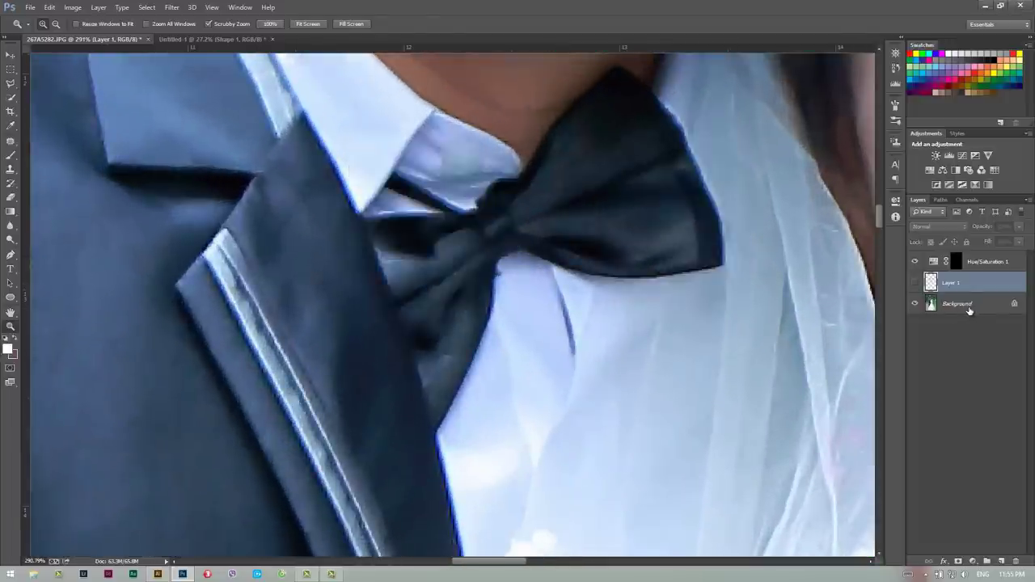
Target the Background layer and pick the Polygonal Lasso to trace the old tie's left edge.
left_click(969, 306)
scroll(505, 237, "up", 2)
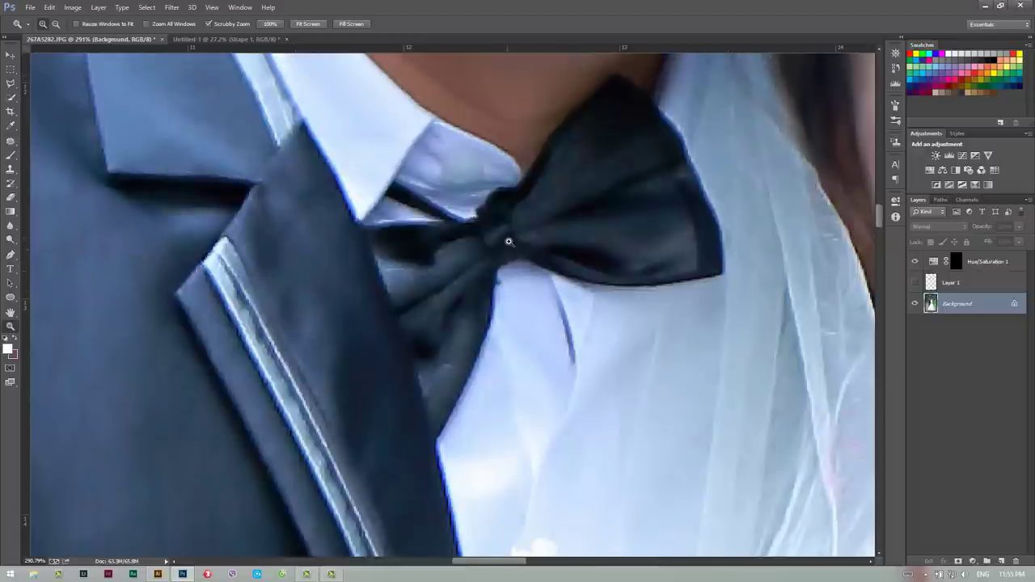
scroll(141, 150, "up", 2)
left_click(8, 143)
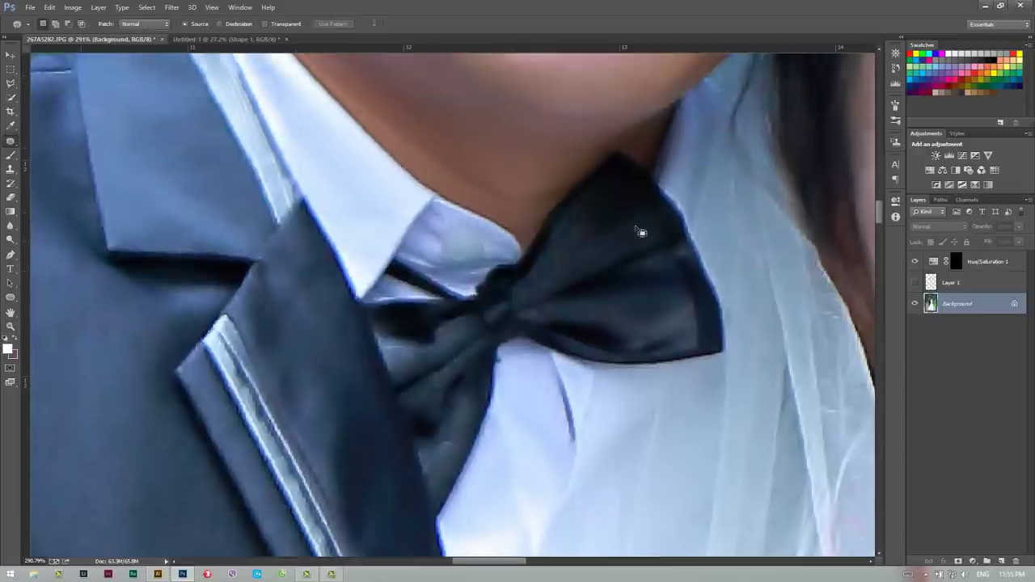
scroll(687, 231, "up", 2)
scroll(733, 233, "up", 1)
scroll(727, 259, "down", 3)
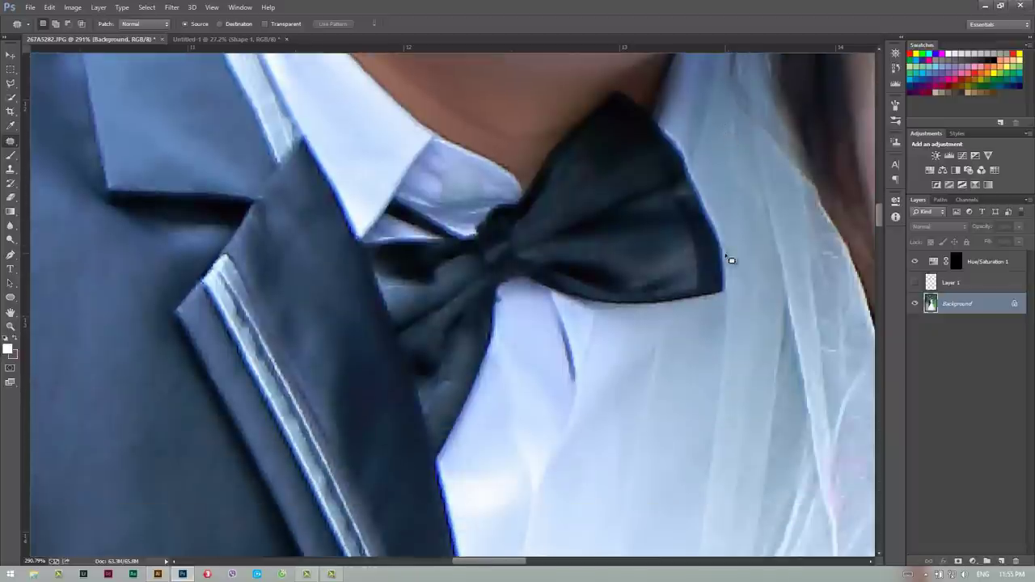
left_click(10, 168)
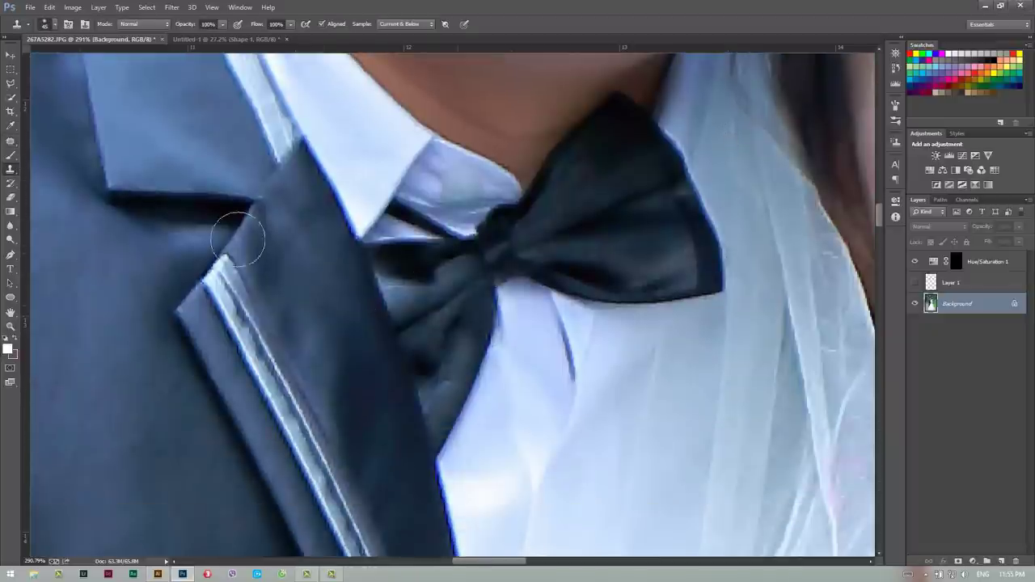
key("l")
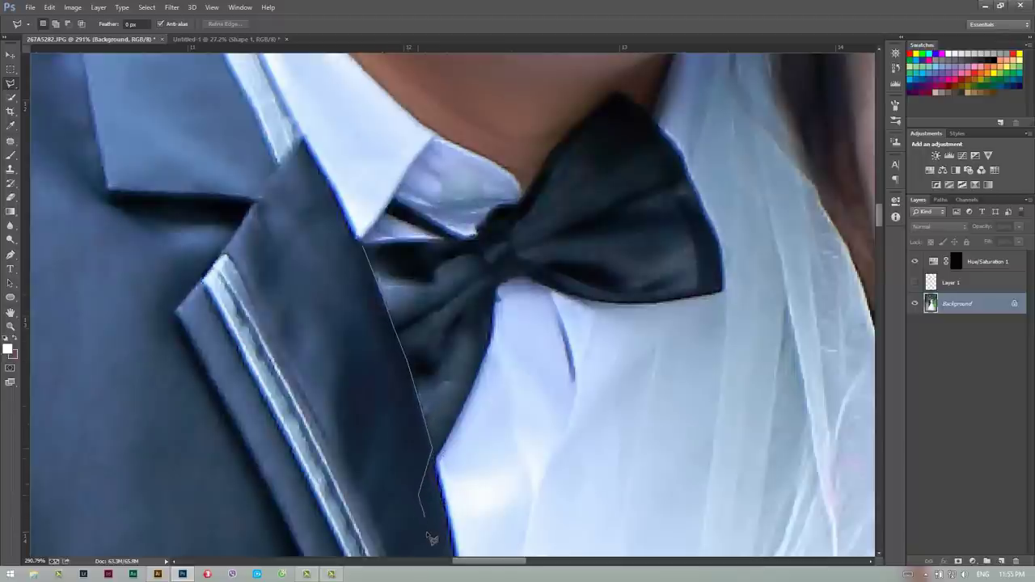
Close the selection around the old tie and clone shirt over its dark tip.
scroll(437, 532, "down", 2)
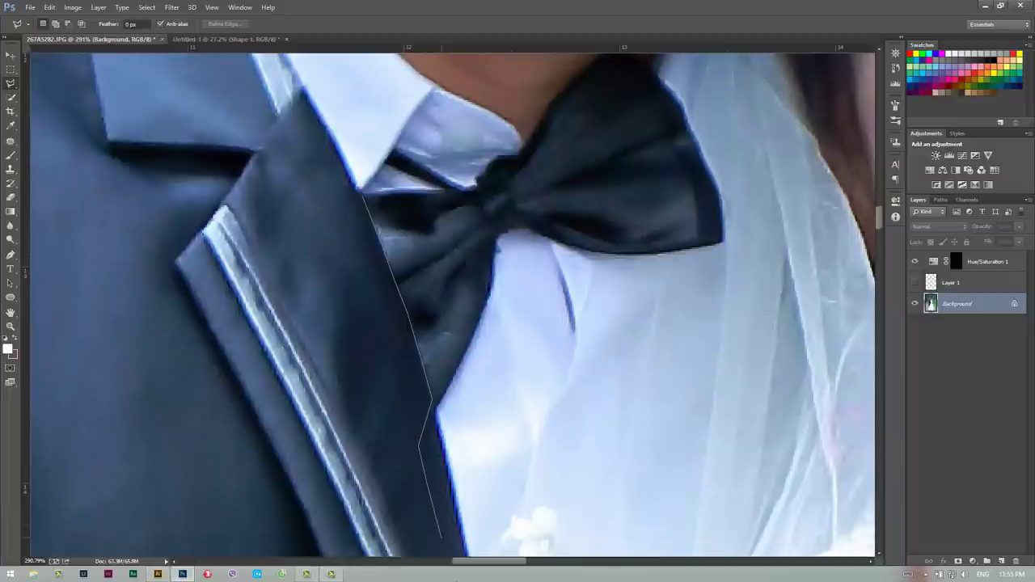
scroll(441, 538, "down", 2)
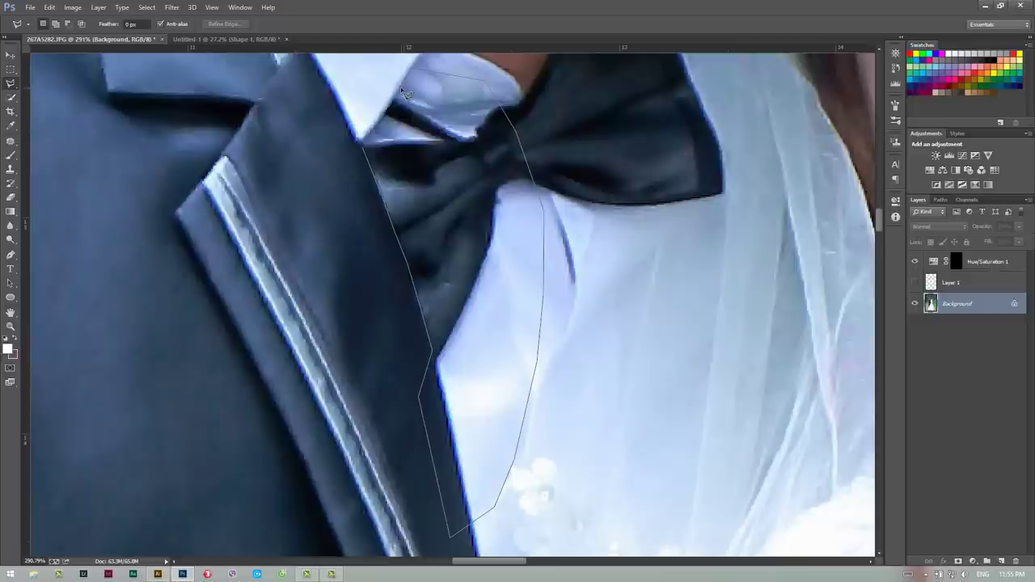
left_click(365, 151)
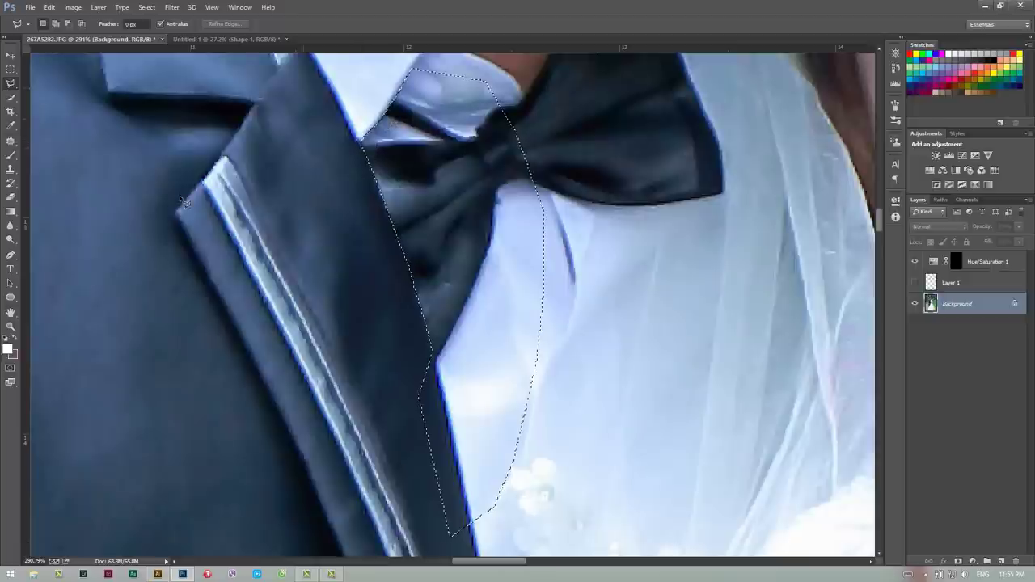
key("s")
mouse_move(459, 354)
left_mouse_down()
mouse_move(439, 369)
mouse_move(439, 345)
mouse_move(485, 259)
mouse_move(406, 277)
mouse_move(461, 240)
mouse_move(485, 150)
mouse_move(428, 186)
left_mouse_up()
mouse_move(440, 261)
left_mouse_down()
mouse_move(422, 231)
mouse_move(445, 282)
mouse_move(439, 203)
mouse_move(424, 259)
mouse_move(431, 224)
mouse_move(464, 178)
mouse_move(401, 145)
mouse_move(447, 219)
mouse_move(482, 143)
mouse_move(406, 139)
mouse_move(427, 203)
mouse_move(393, 173)
mouse_move(441, 265)
mouse_move(434, 254)
mouse_move(466, 284)
mouse_move(473, 140)
mouse_move(422, 316)
left_mouse_up()
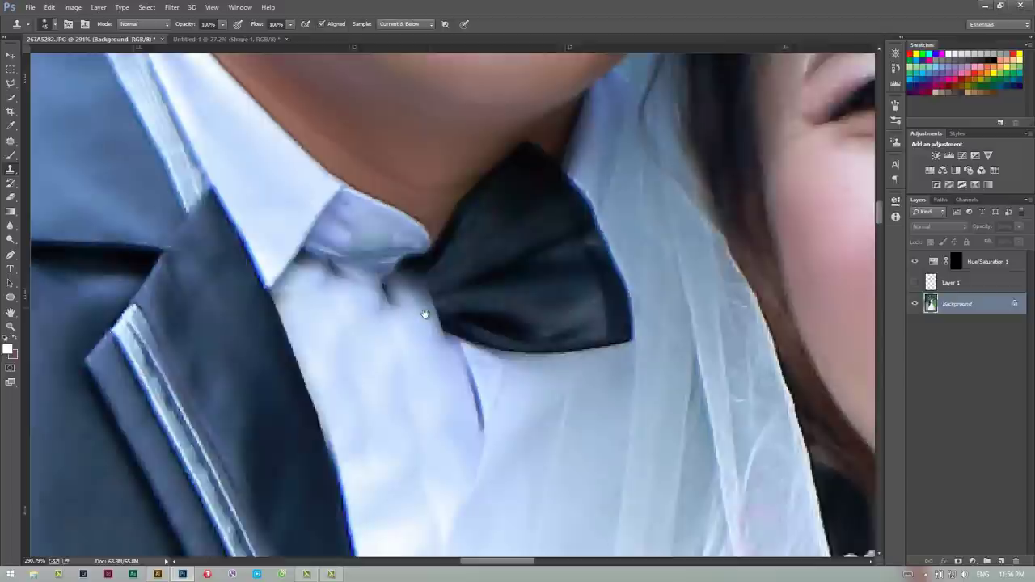
Compare against the enlarged tie, clone shirt over the old left bow wing, and deselect.
left_click(916, 282)
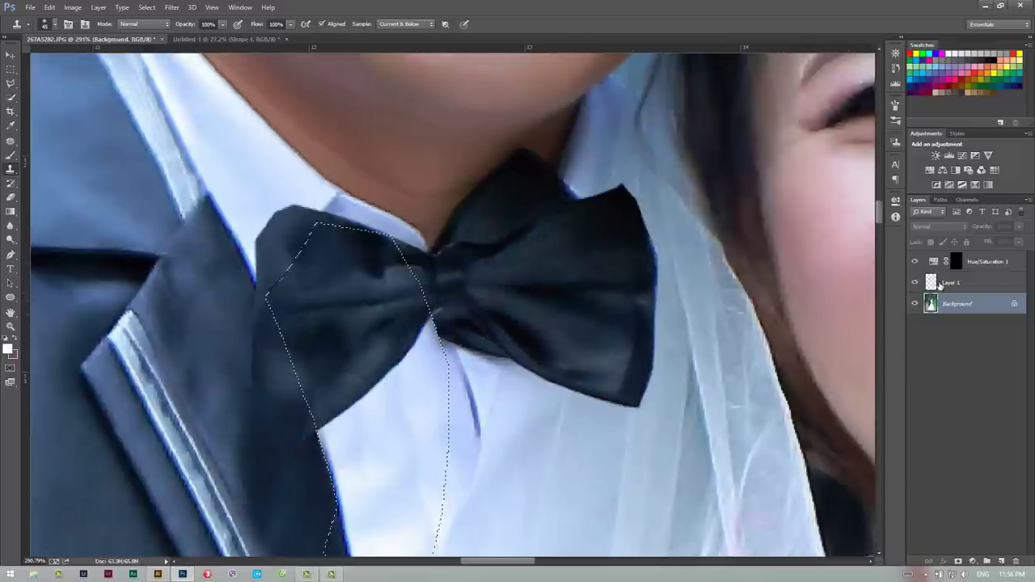
left_click(914, 282)
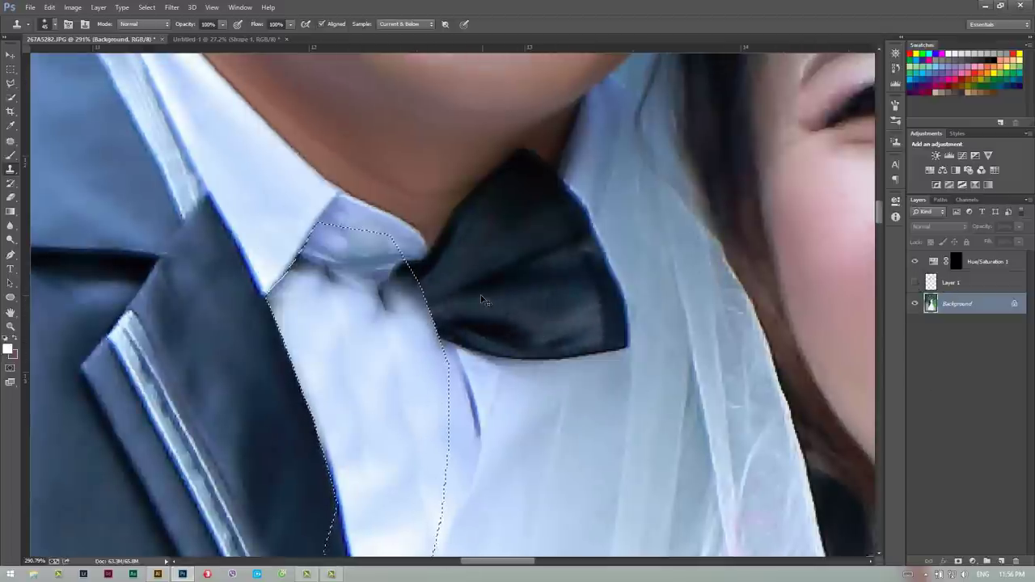
key("ctrl+d")
key("ctrl+z")
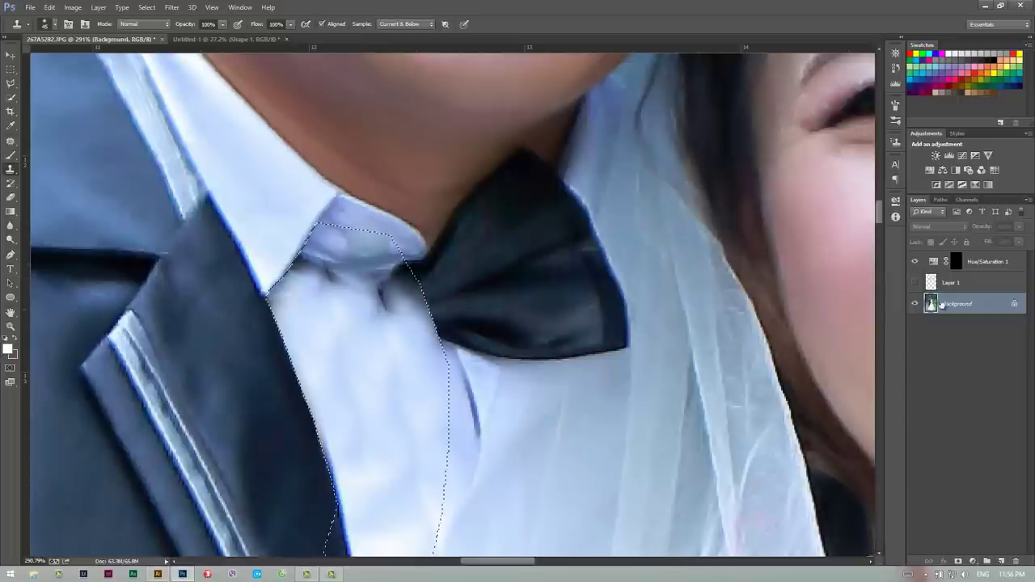
left_click(914, 282)
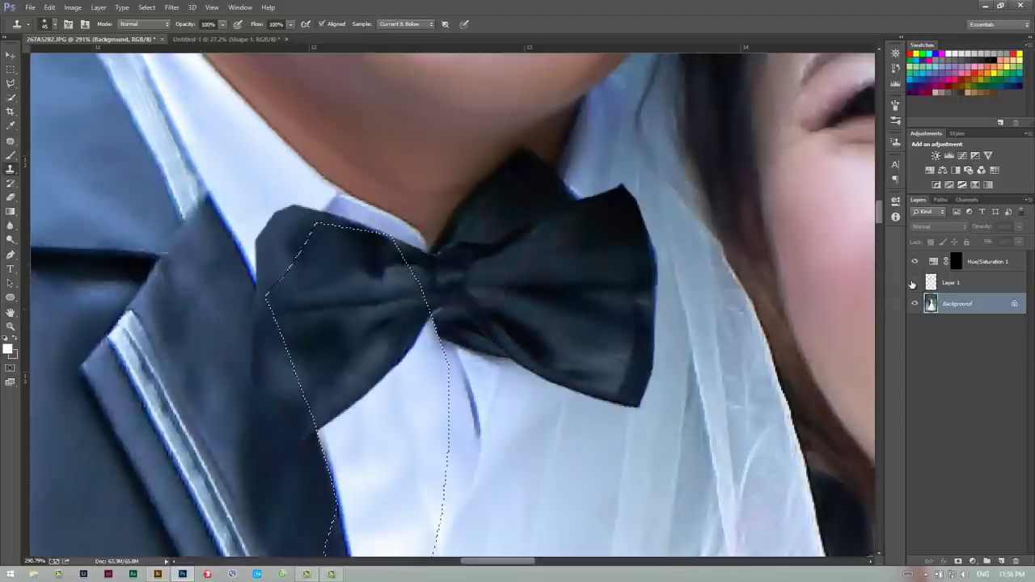
left_click(915, 282)
mouse_move(416, 266)
left_mouse_down()
mouse_move(369, 289)
mouse_move(424, 310)
left_mouse_up()
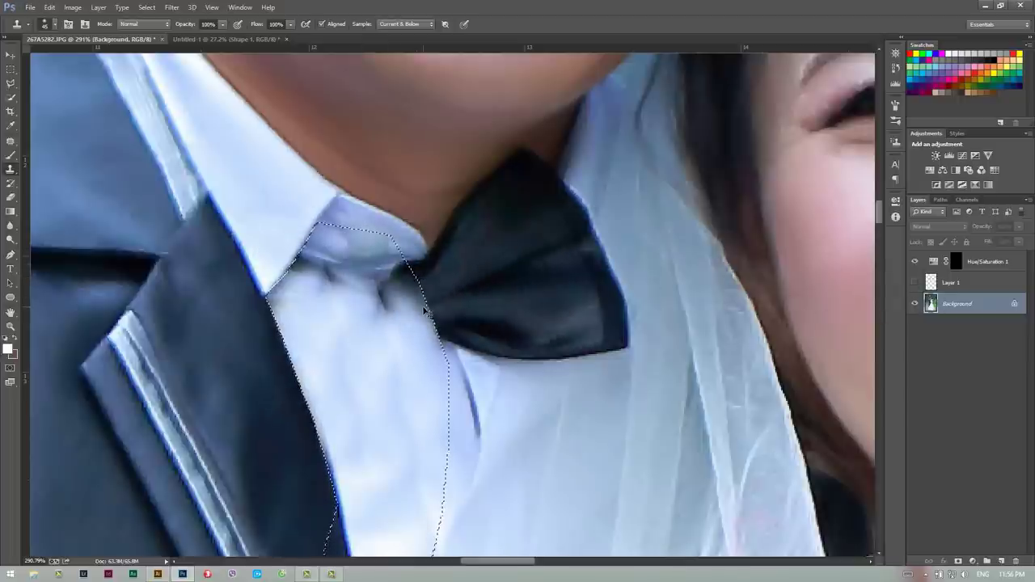
key("ctrl+d")
Touch up the shirt fold near the collar and extend the crease up toward the tie.
left_click_drag(402, 420, 415, 291)
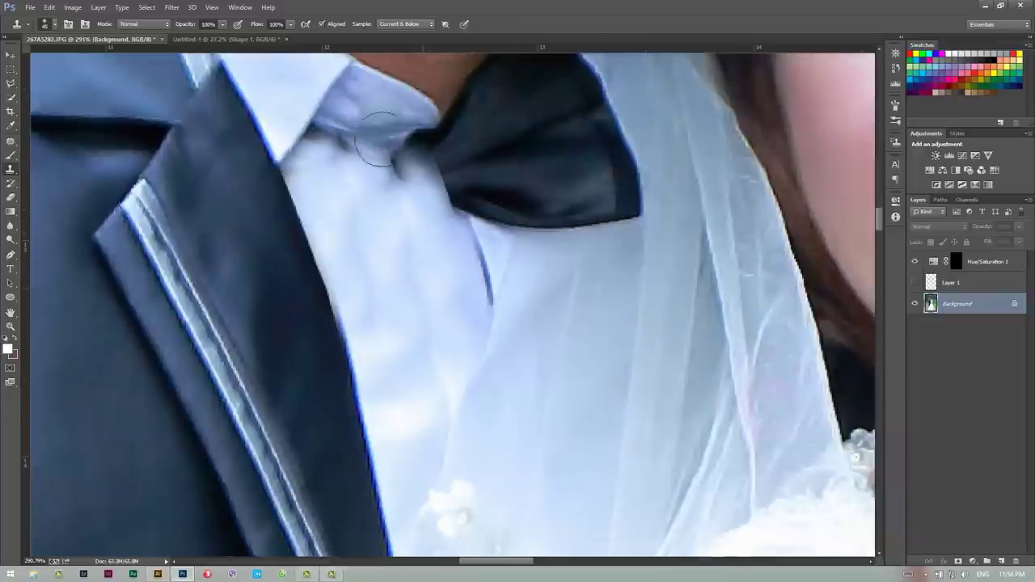
left_click_drag(376, 139, 380, 173)
left_click(914, 283)
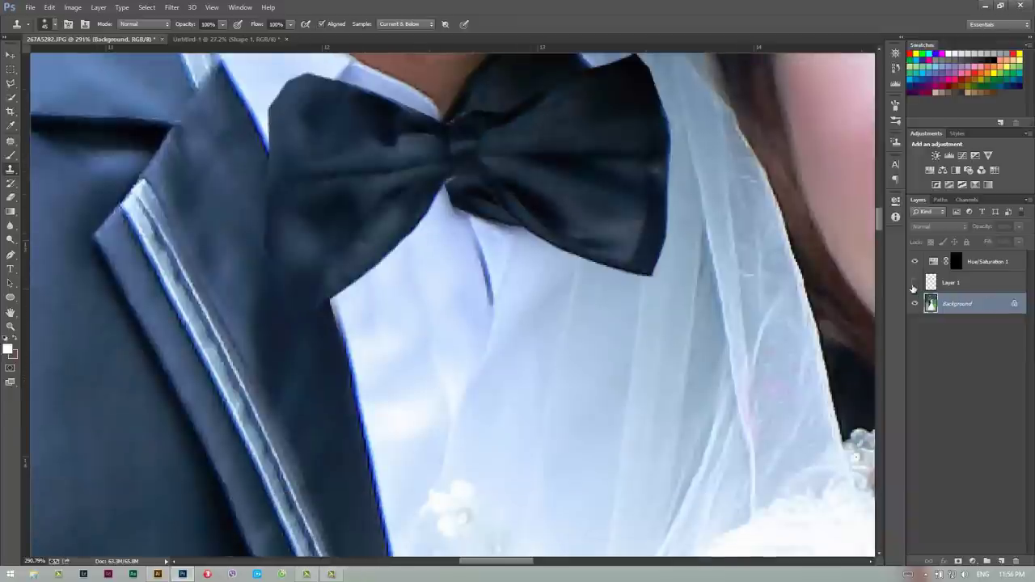
left_click(914, 284)
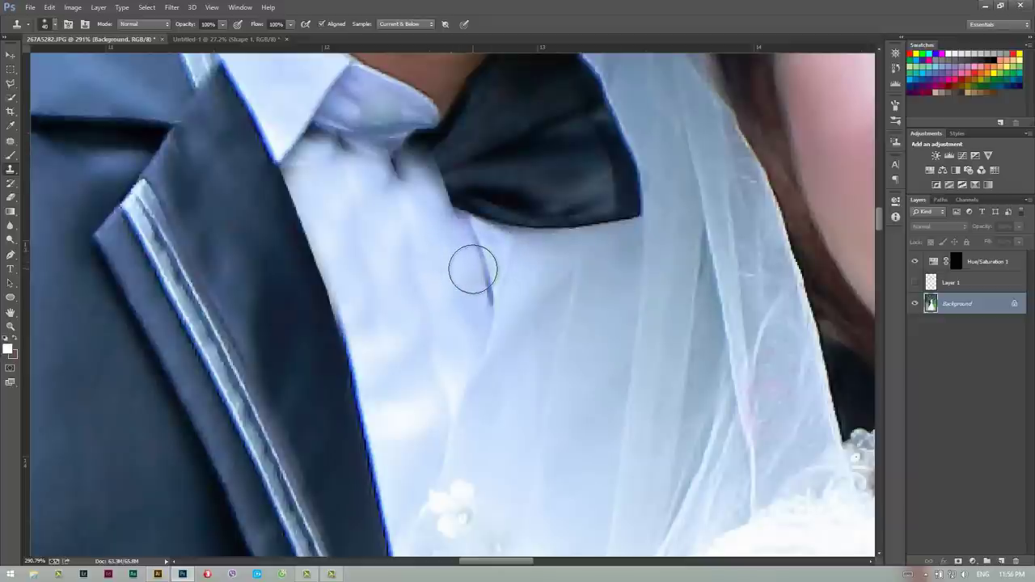
mouse_move(472, 263)
left_mouse_down()
mouse_move(475, 239)
mouse_move(430, 154)
left_mouse_up()
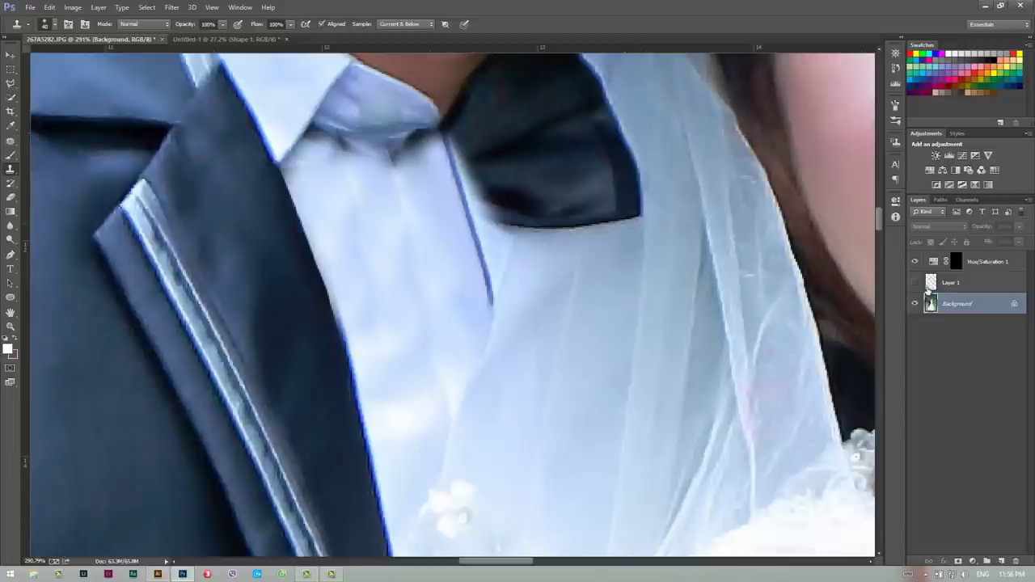
left_click(915, 283)
left_click(916, 282)
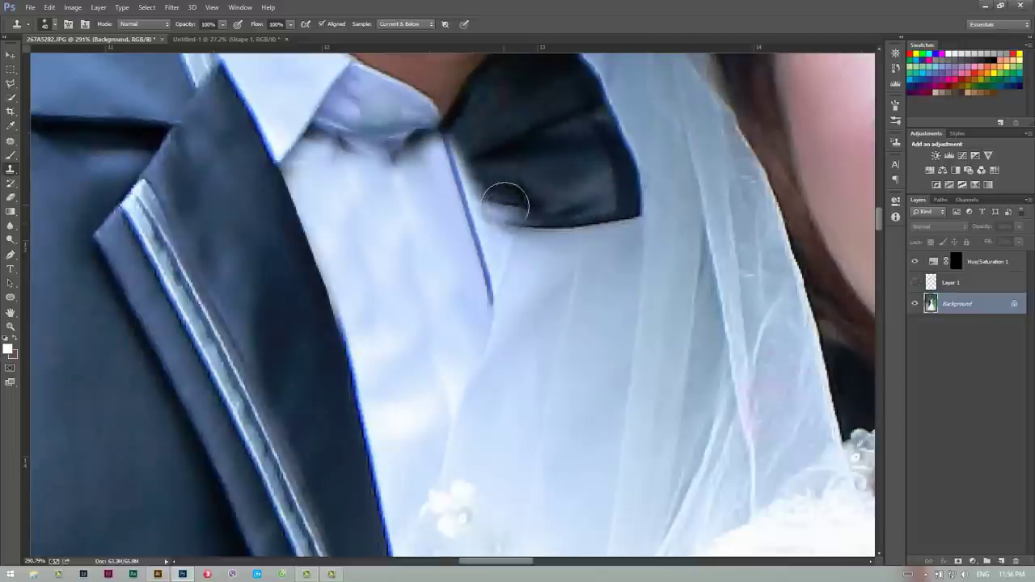
Sample clean shirt fabric and clone over the old tie's lower edge and right tip.
left_click_drag(577, 277, 557, 365)
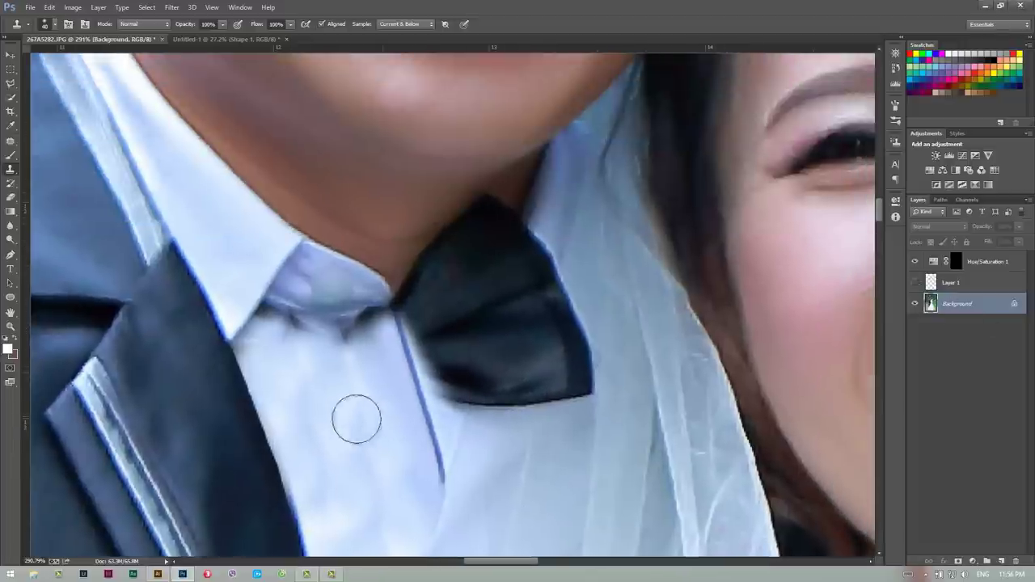
left_click(435, 530, "alt")
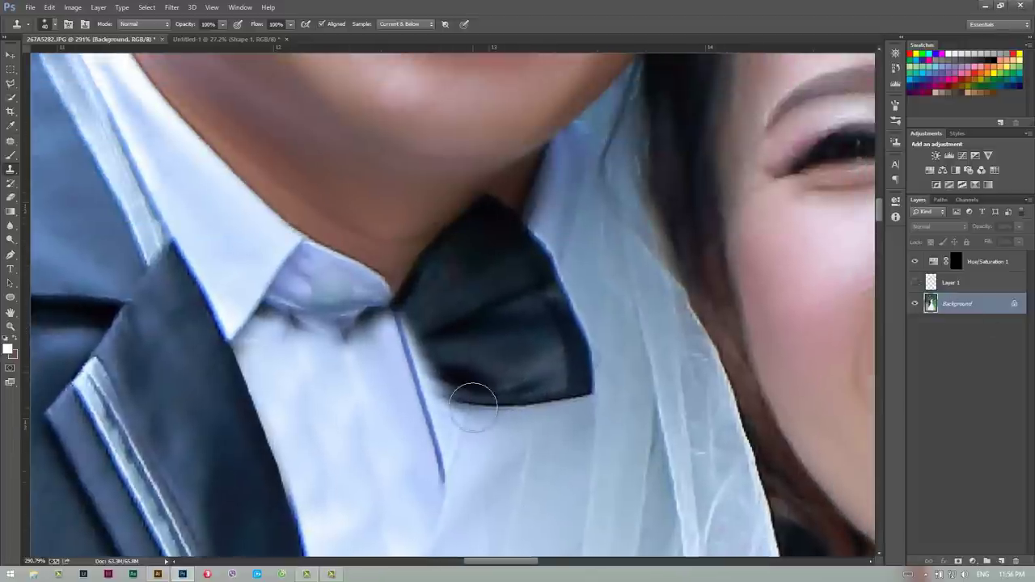
left_click_drag(473, 384, 454, 398)
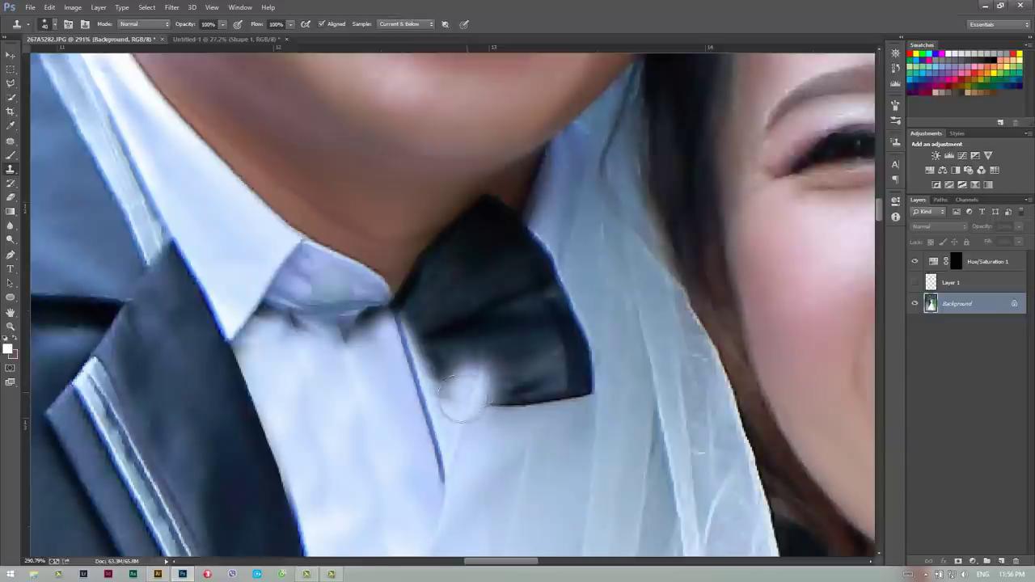
mouse_move(520, 416)
left_mouse_down()
mouse_move(555, 398)
mouse_move(536, 423)
mouse_move(504, 415)
mouse_move(550, 380)
mouse_move(562, 347)
mouse_move(575, 391)
mouse_move(570, 312)
mouse_move(506, 407)
mouse_move(557, 291)
left_mouse_up()
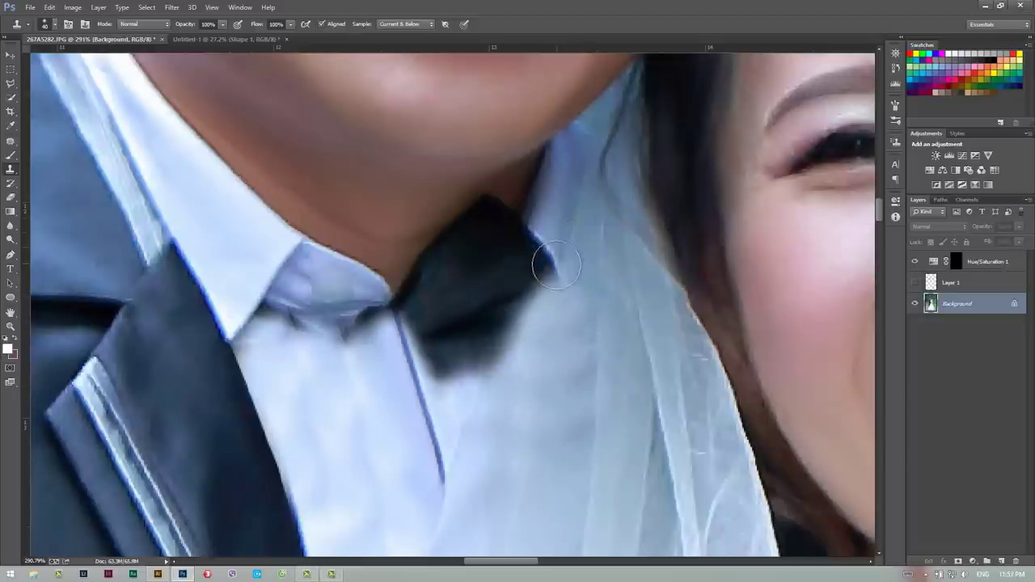
left_click_drag(557, 264, 550, 263)
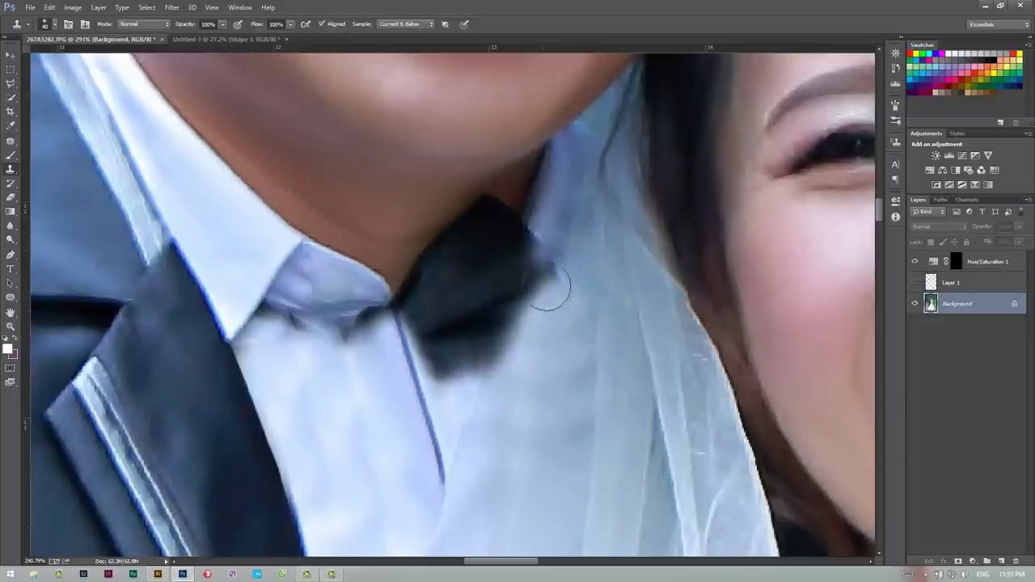
left_click(915, 282)
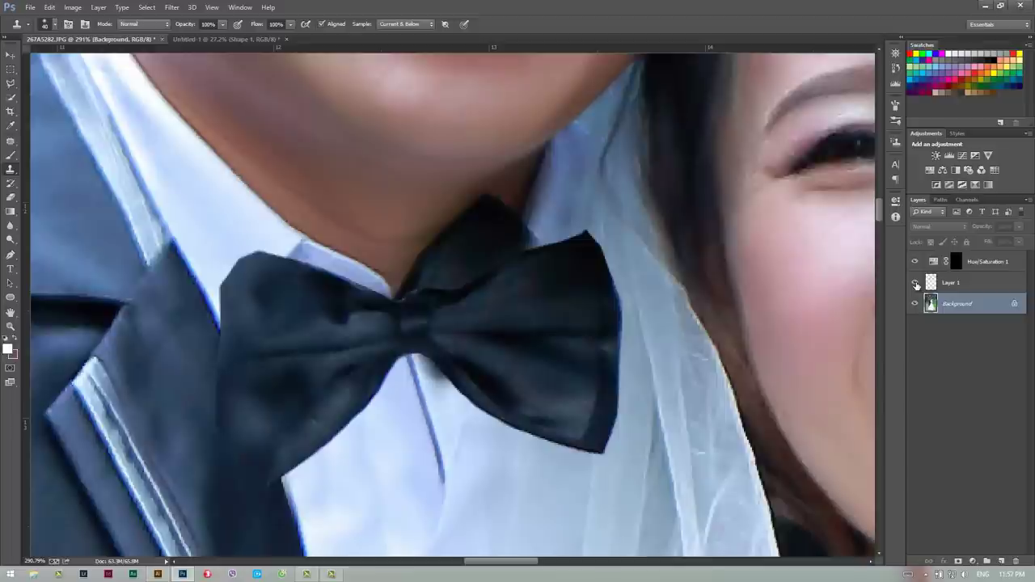
left_click(914, 282)
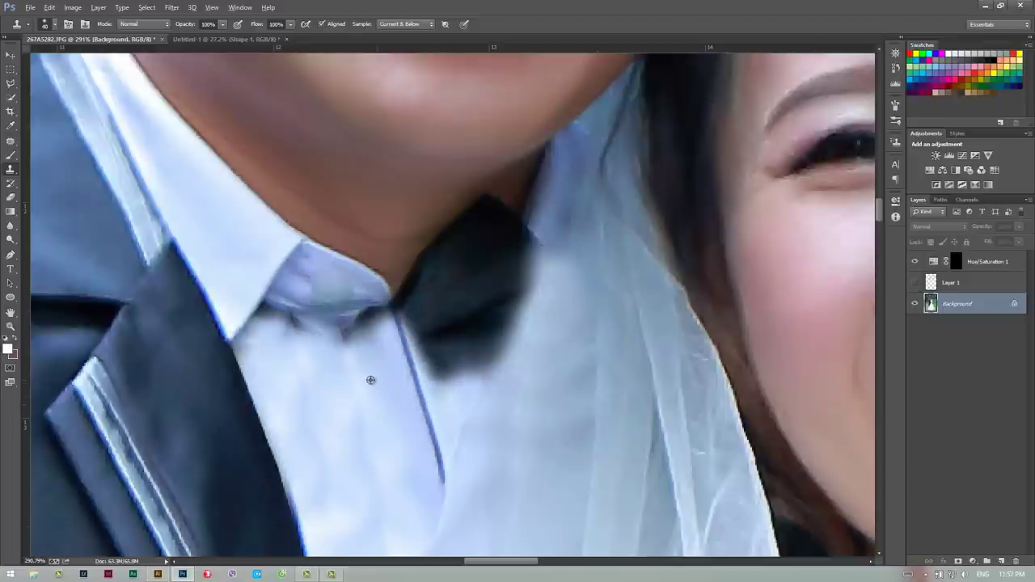
Clone shirt over the old tie's lower part, show the new tie, and zoom out.
mouse_move(443, 368)
left_mouse_down()
mouse_move(439, 339)
mouse_move(438, 358)
left_mouse_up()
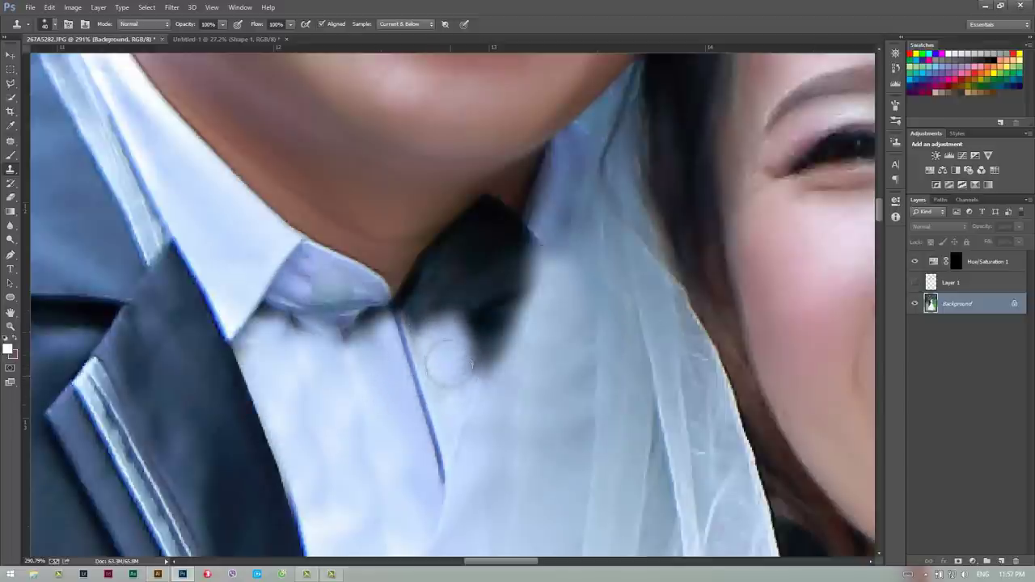
left_click(914, 282)
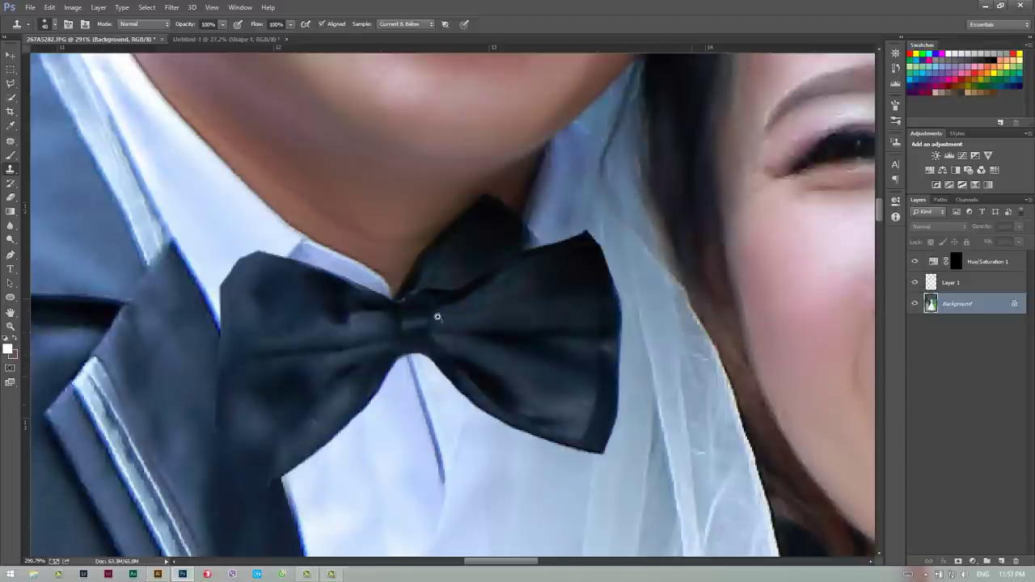
key("z")
left_click_drag(414, 340, 391, 356)
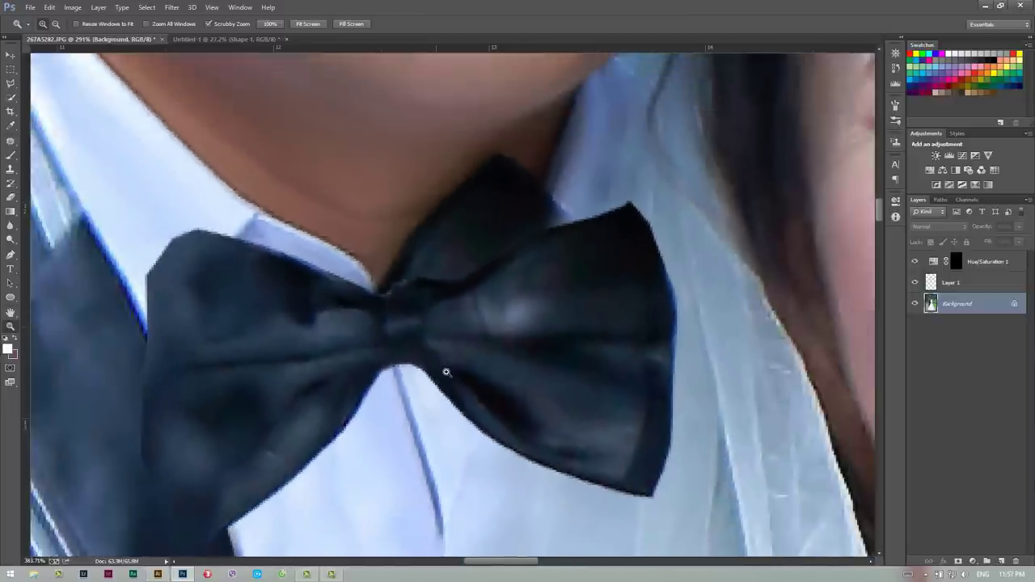
Patch the old tie remnant under the chin with cheek skin, deselect, and show Layer 1.
left_click_drag(394, 356, 434, 408)
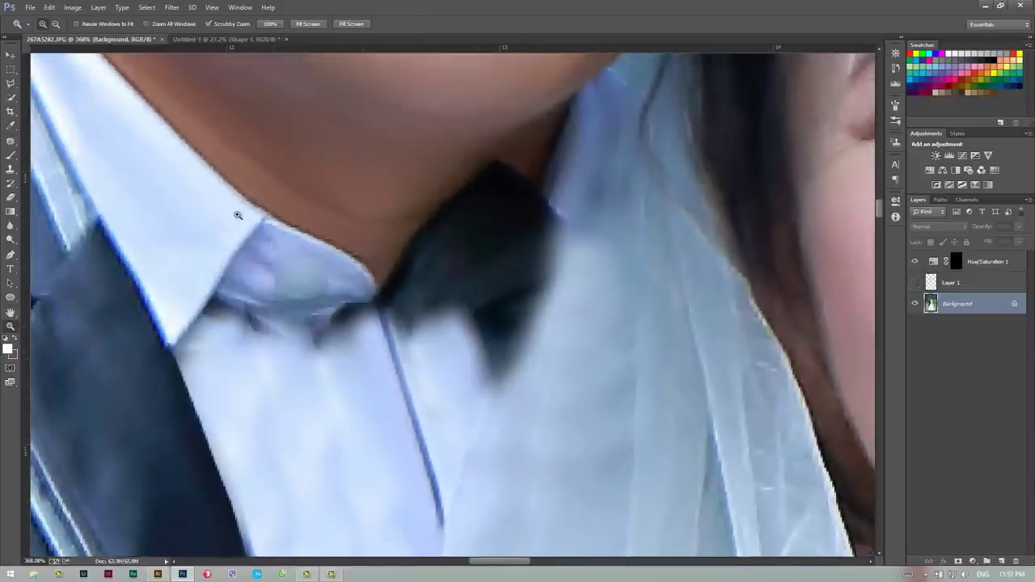
left_click_drag(314, 152, 121, 127)
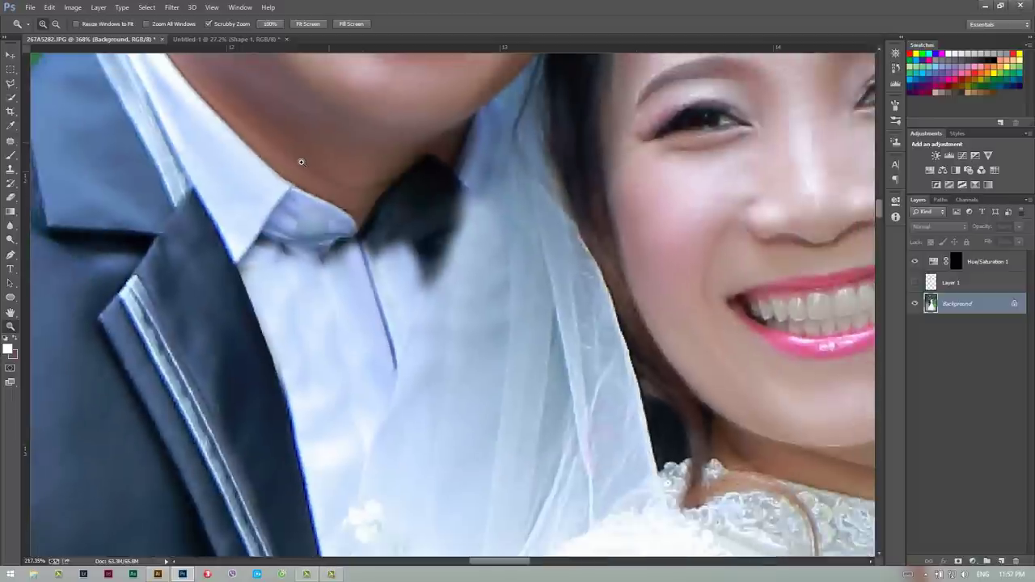
left_click(15, 143)
left_click_drag(527, 173, 509, 282)
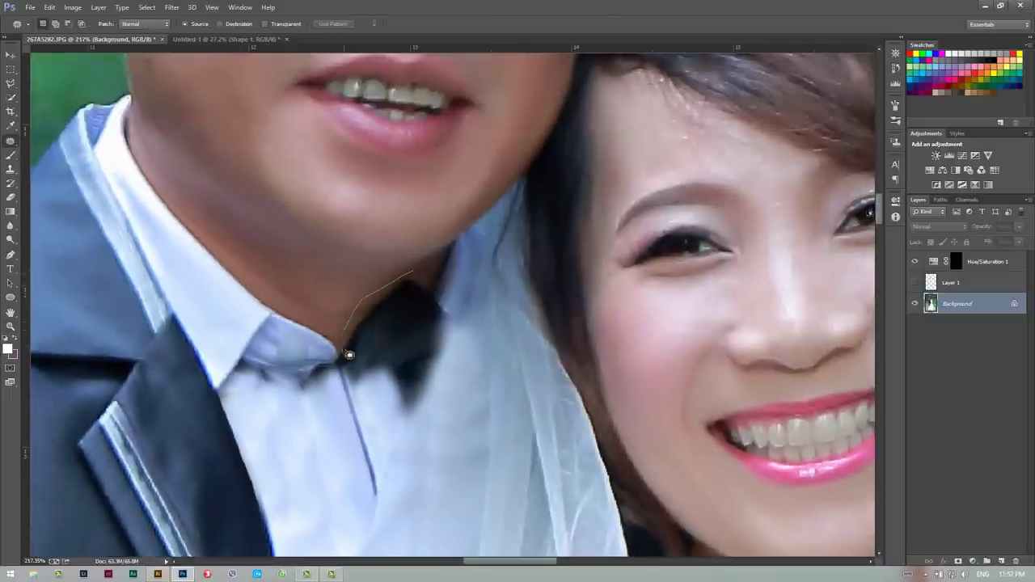
left_click_drag(431, 325, 440, 276)
scroll(485, 270, "up", 2)
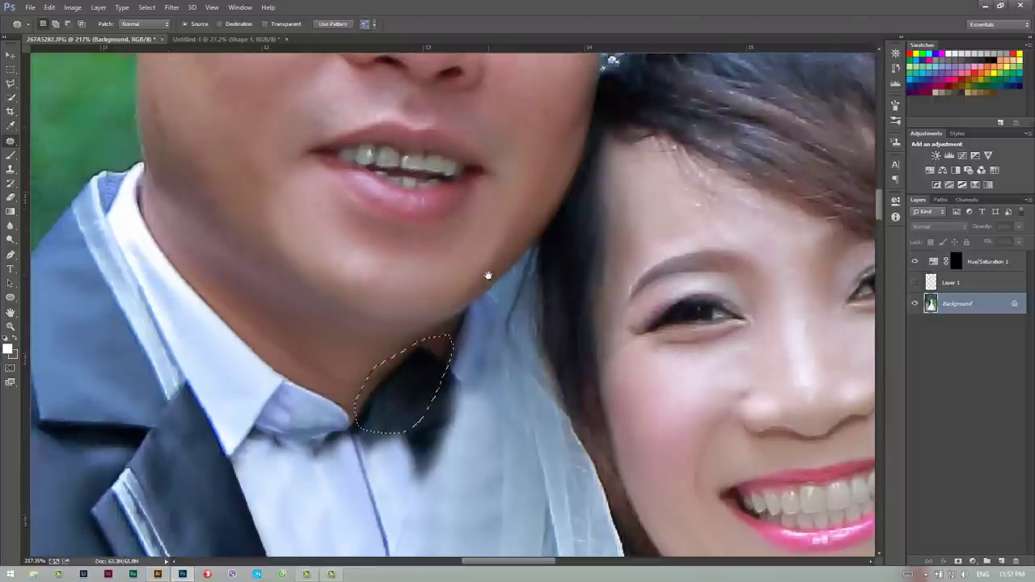
left_click_drag(430, 377, 273, 155)
key("ctrl+d")
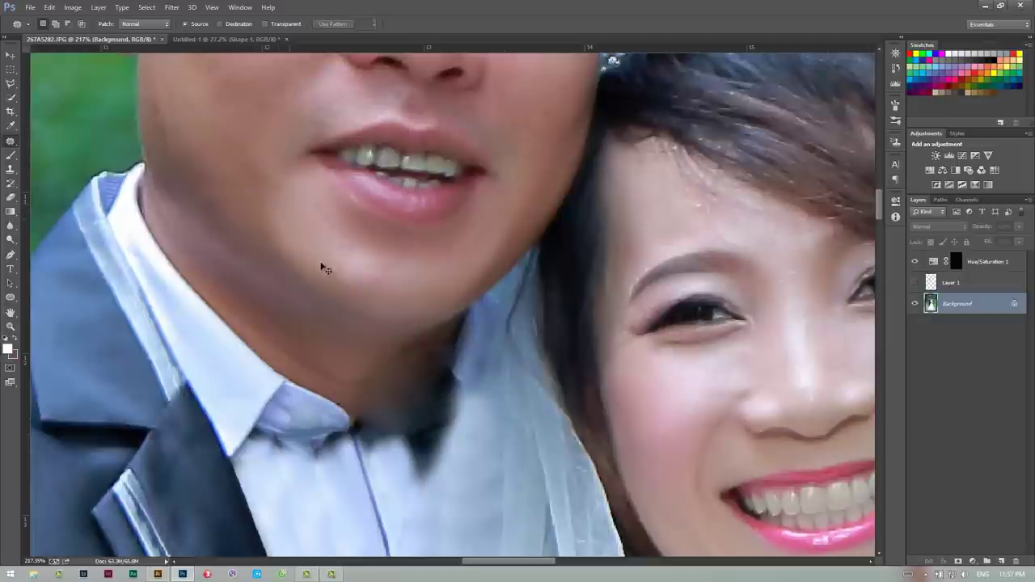
left_click(915, 283)
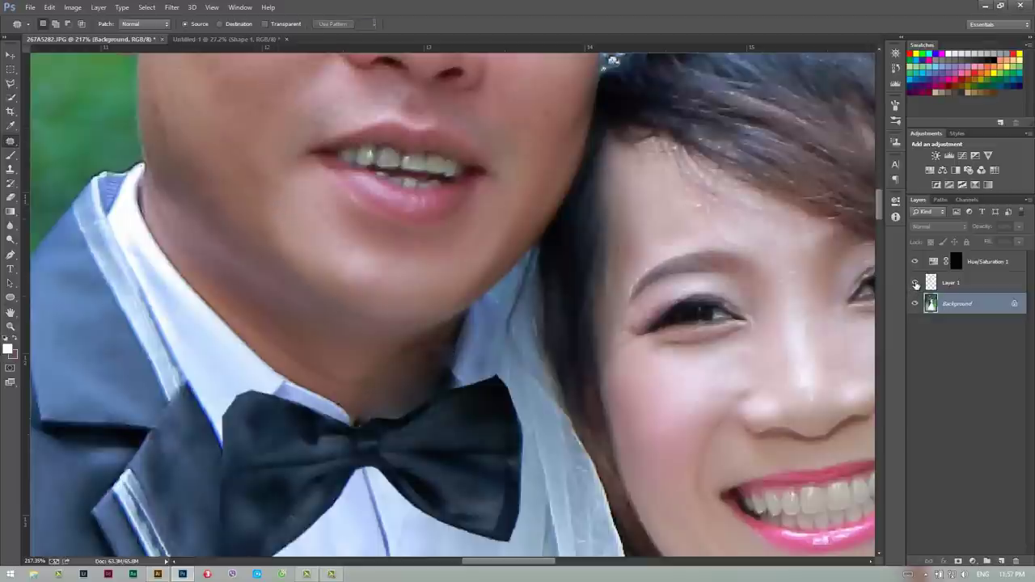
Add Layer 2 above the Background and clone-smooth the shadow along the neck edge.
key("z")
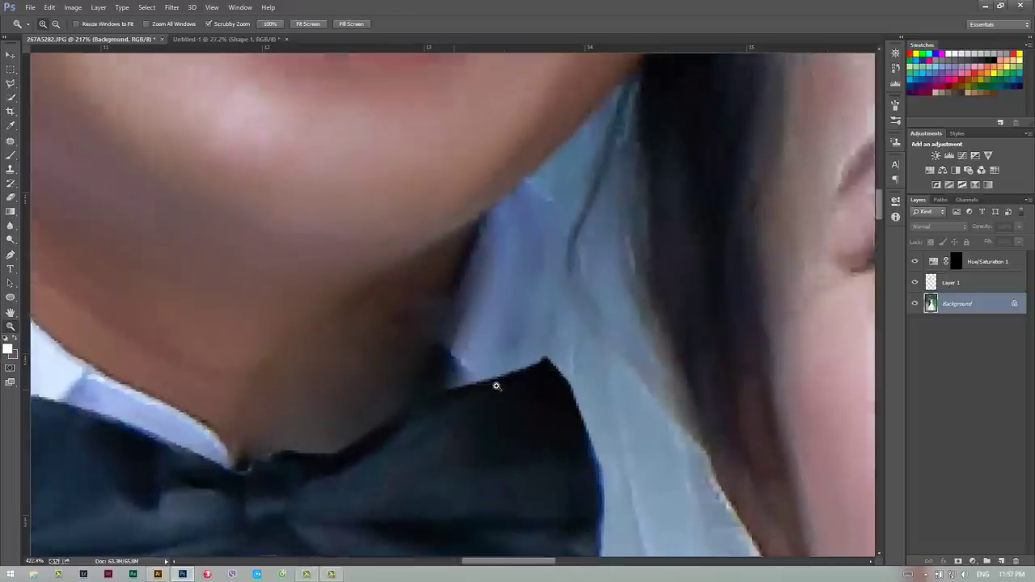
left_click_drag(457, 403, 491, 386)
key("s")
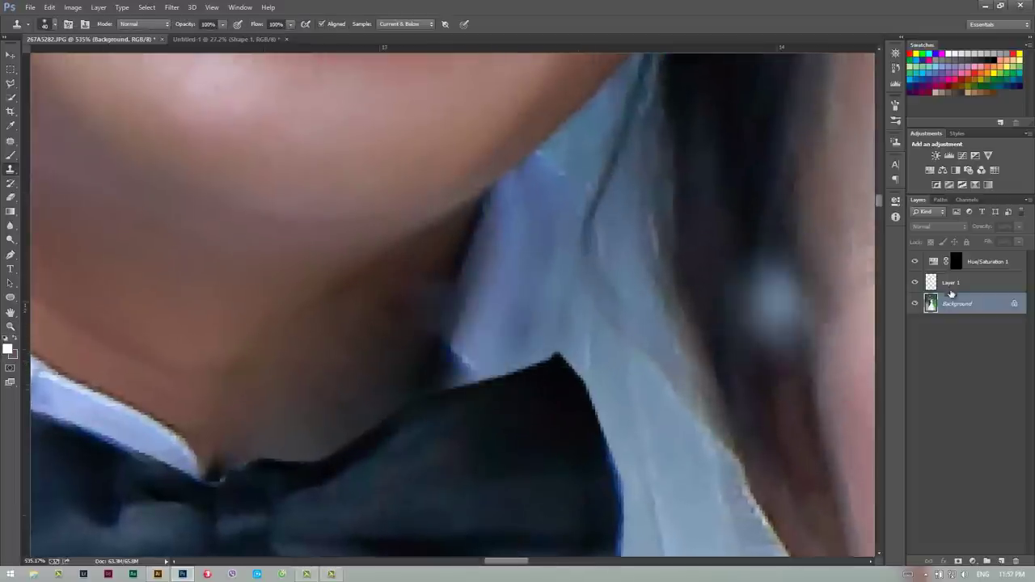
left_click(958, 283)
left_click(979, 304)
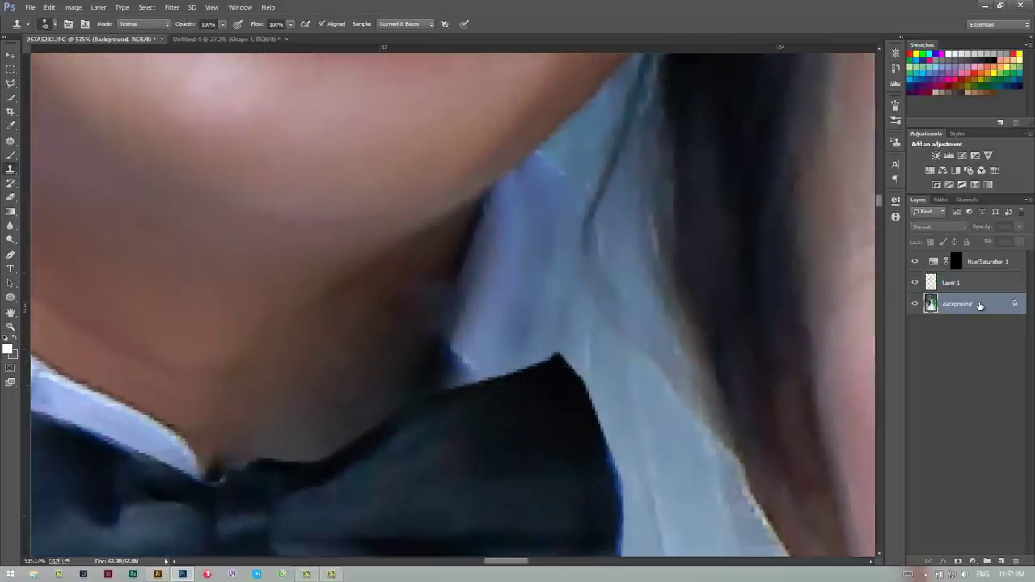
key("ctrl+shift+n")
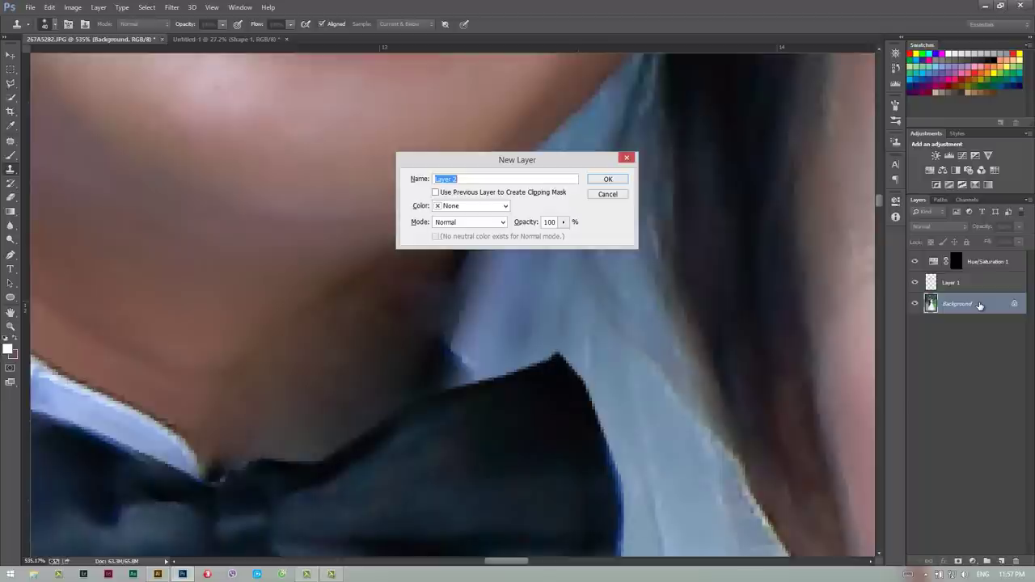
key("Return")
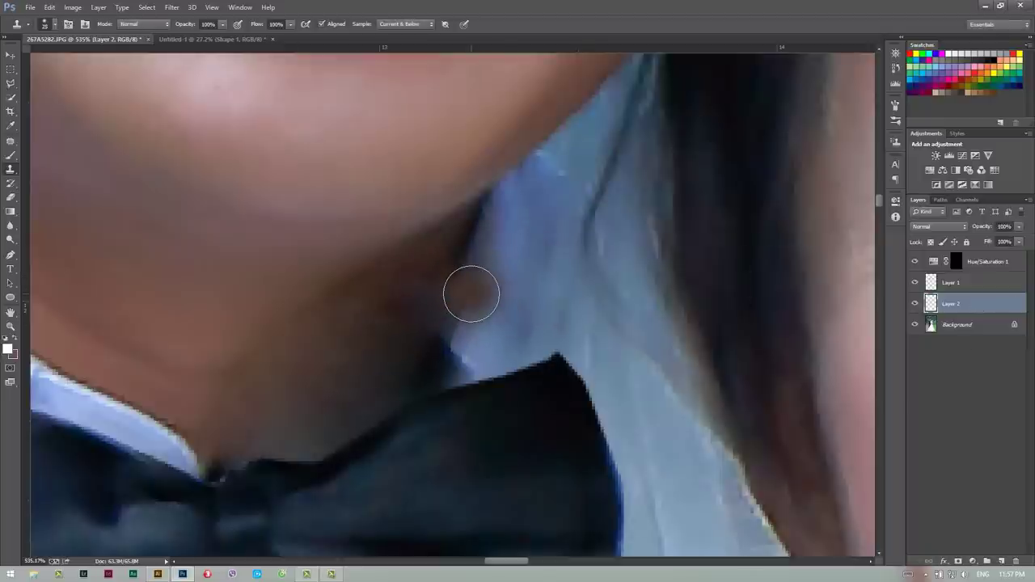
mouse_move(466, 278)
left_mouse_down()
mouse_move(438, 374)
mouse_move(476, 374)
mouse_move(448, 393)
left_mouse_up()
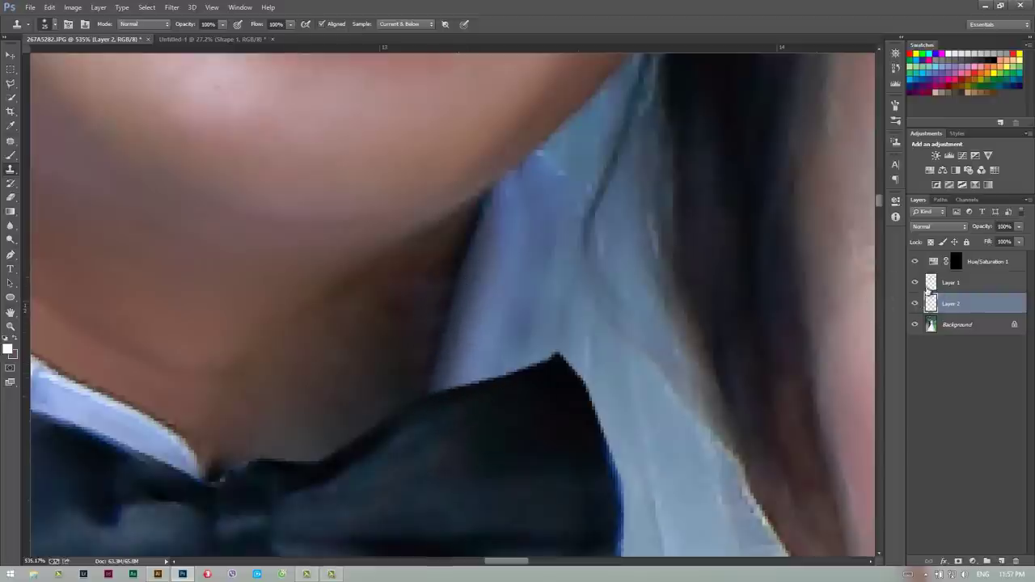
Rename the bow tie layer to 'cai no', zoom out to show the neck, and set Clone Stamp opacity to 35%.
double_click(950, 282)
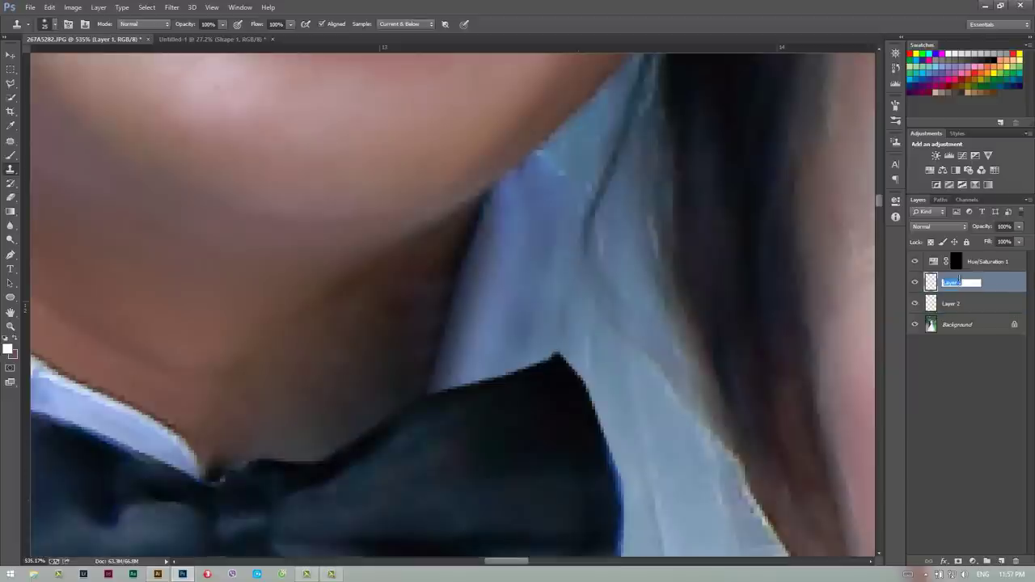
type("cai no")
key("Return")
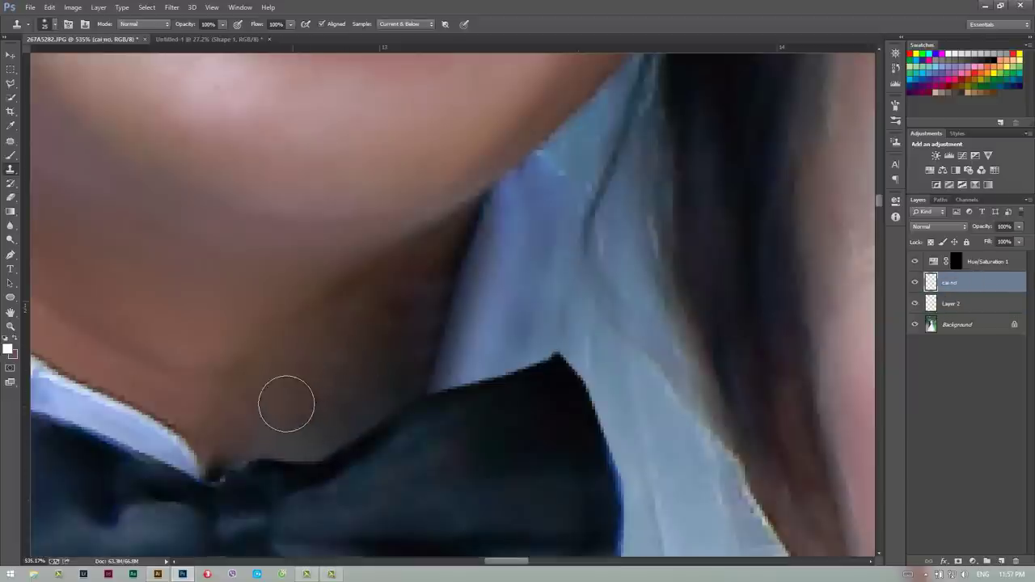
mouse_move(350, 359)
left_mouse_down()
mouse_move(374, 317)
mouse_move(450, 374)
left_mouse_up()
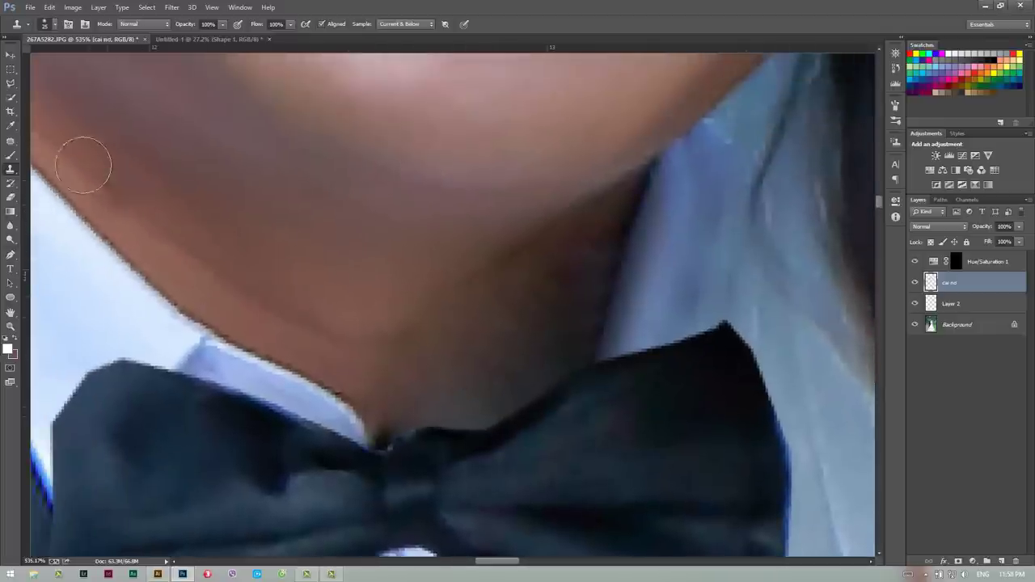
key("z")
mouse_move(494, 266)
left_mouse_down()
mouse_move(382, 333)
mouse_move(470, 327)
mouse_move(378, 312)
left_mouse_up()
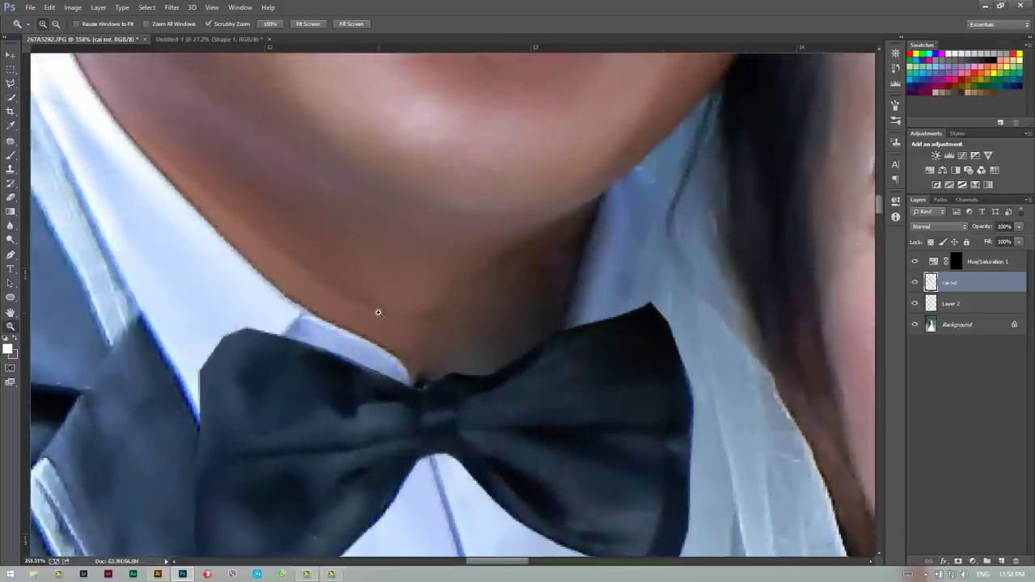
left_click(12, 169)
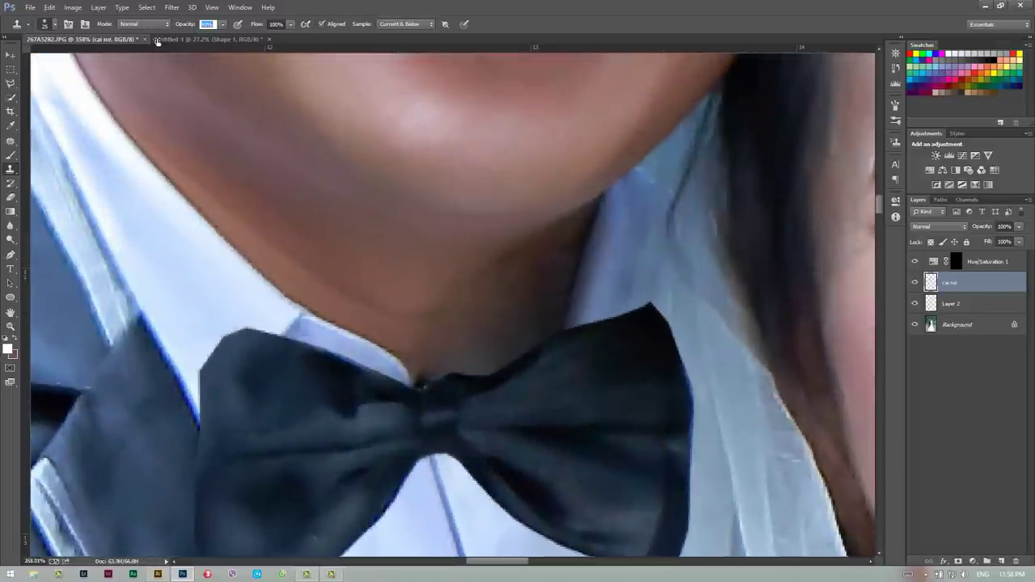
type("47")
Clone a test skin patch onto the lower neck on Layer 2 at 35% opacity, then undo it.
key("Return")
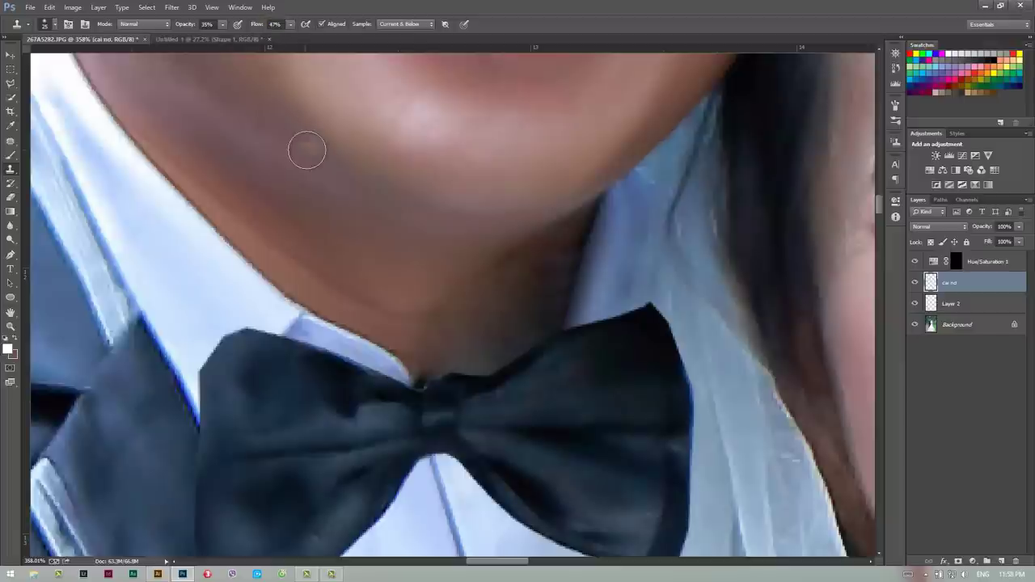
left_click(957, 304)
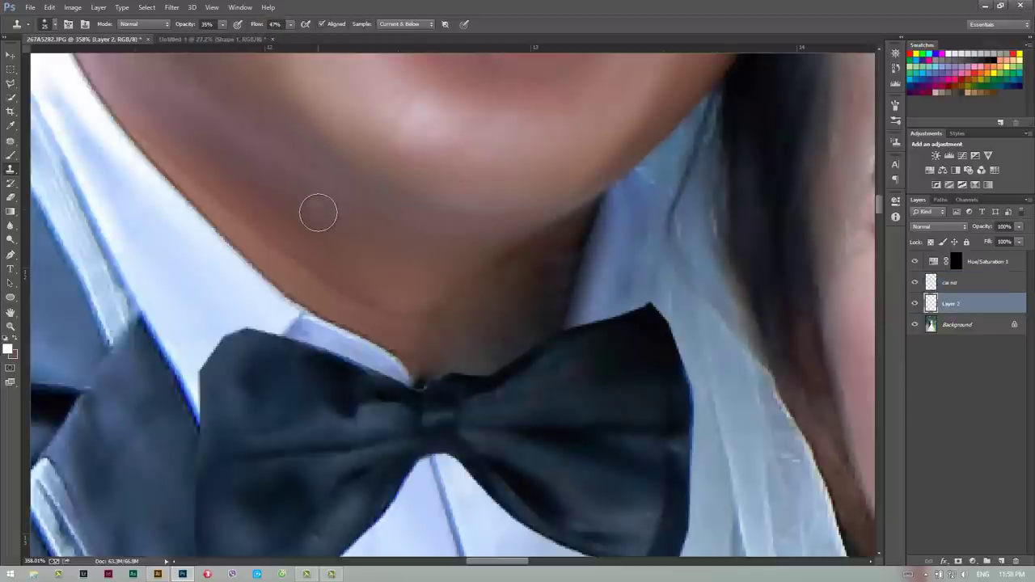
left_click_drag(541, 264, 471, 323)
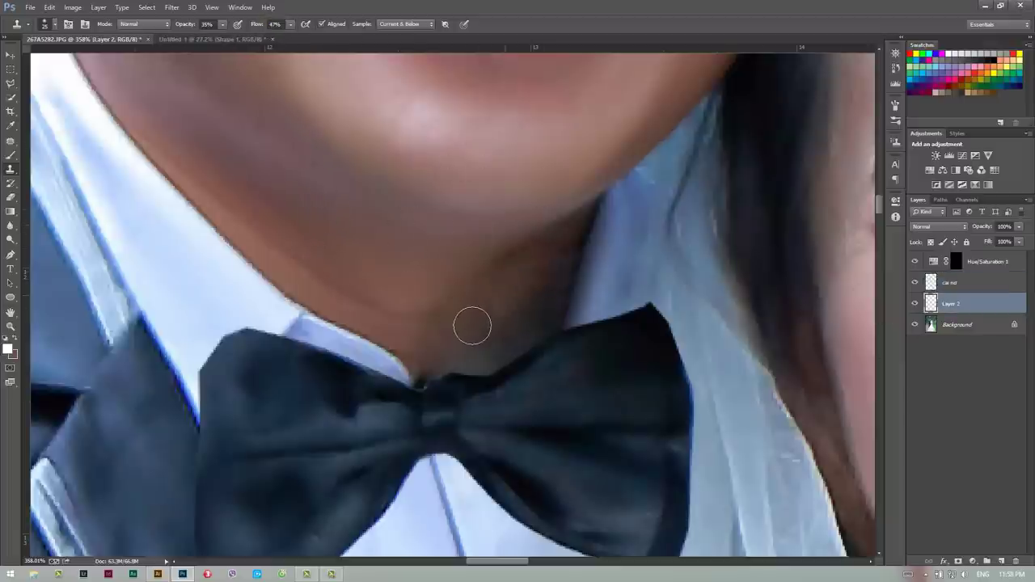
key("ctrl+z")
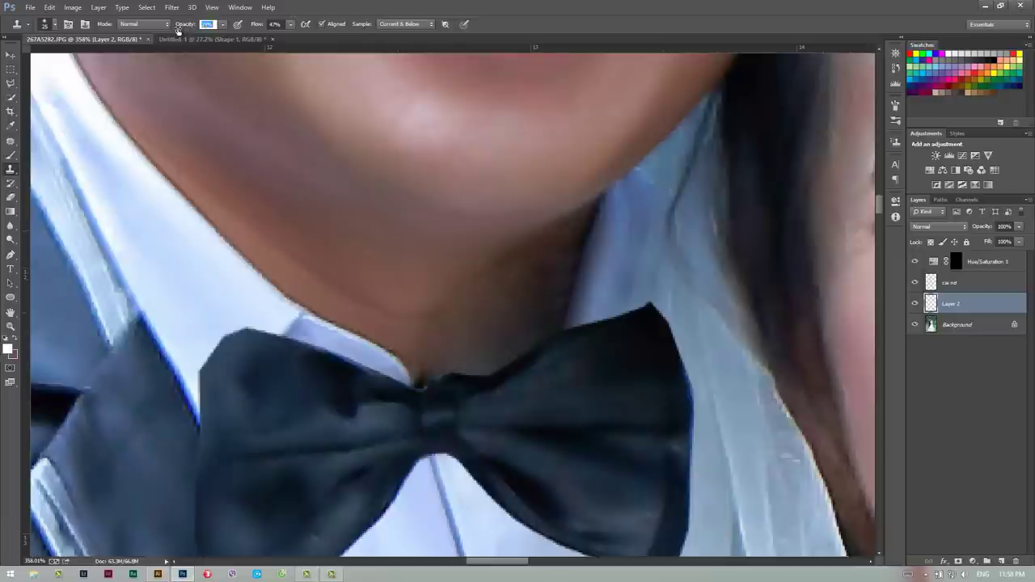
Soften the Clone Stamp to 21% opacity and 37% flow.
key("Return")
type("37")
key("Return")
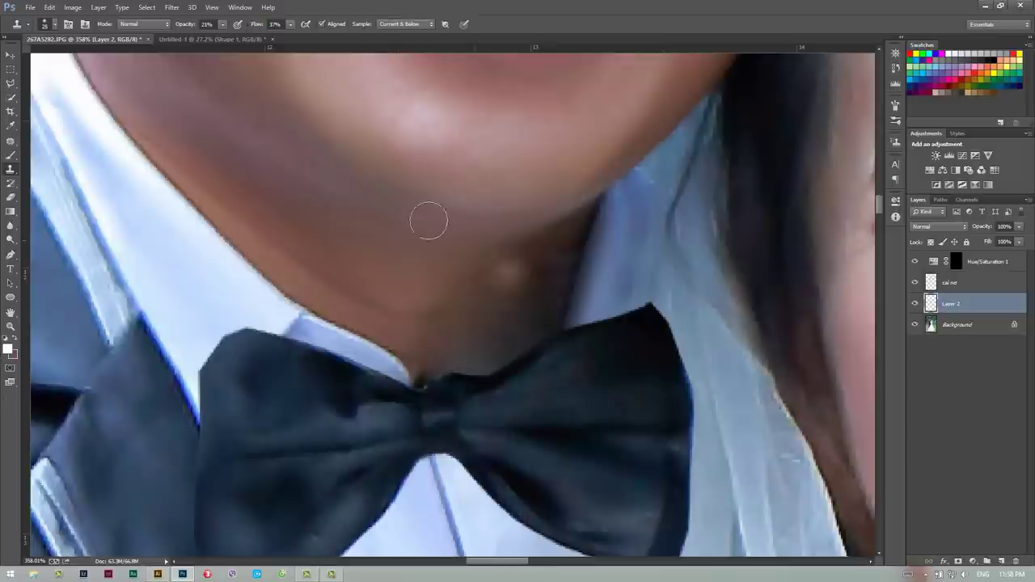
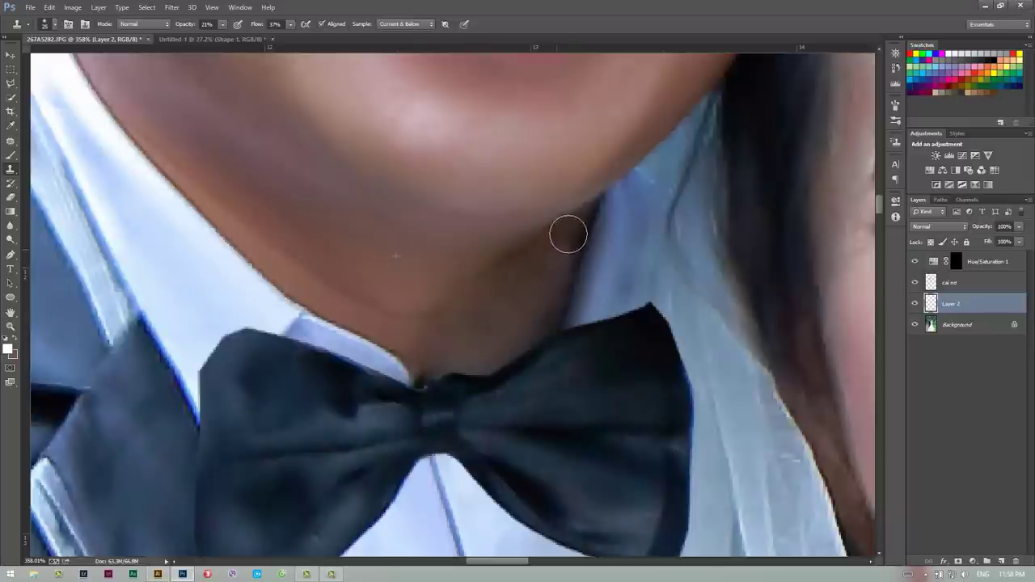
Zoom out to the whole photo, then zoom in close on the groom's bow tie.
key("z")
left_click_drag(466, 250, 363, 373)
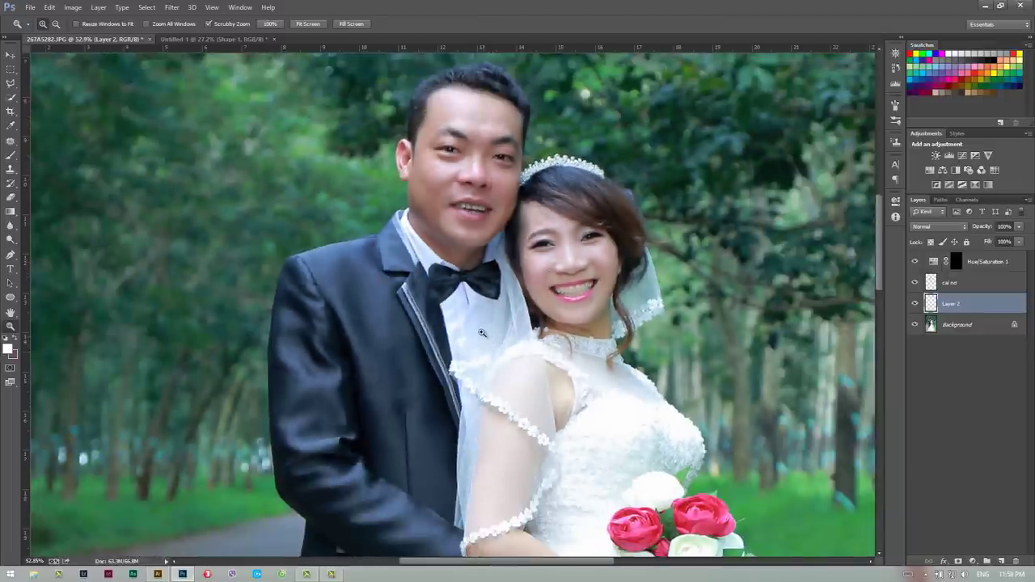
left_click_drag(466, 316, 526, 308)
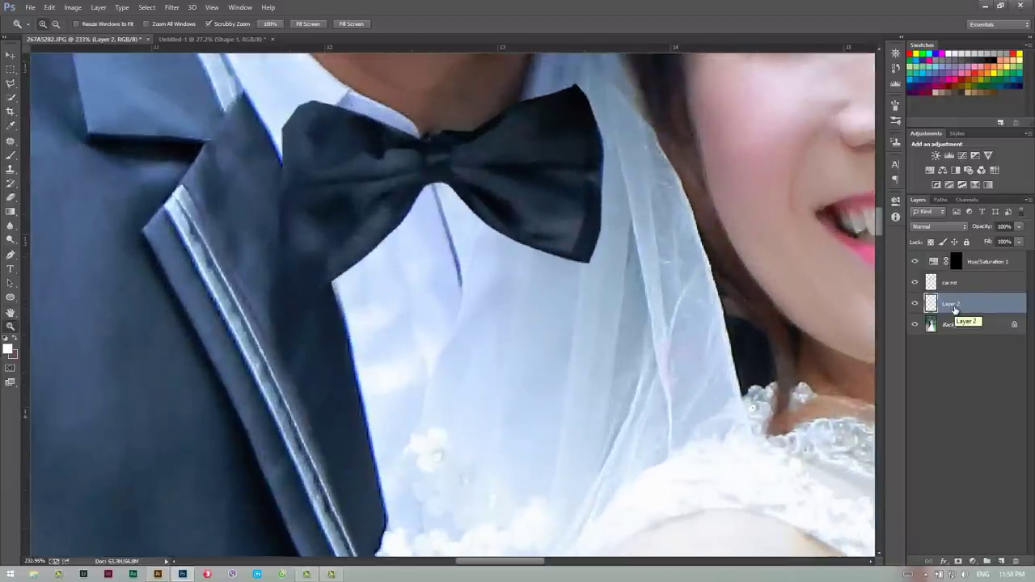
Add Layer 3 and set up the Brush with default black as the painting colour.
key("ctrl+shift+n")
key("Return")
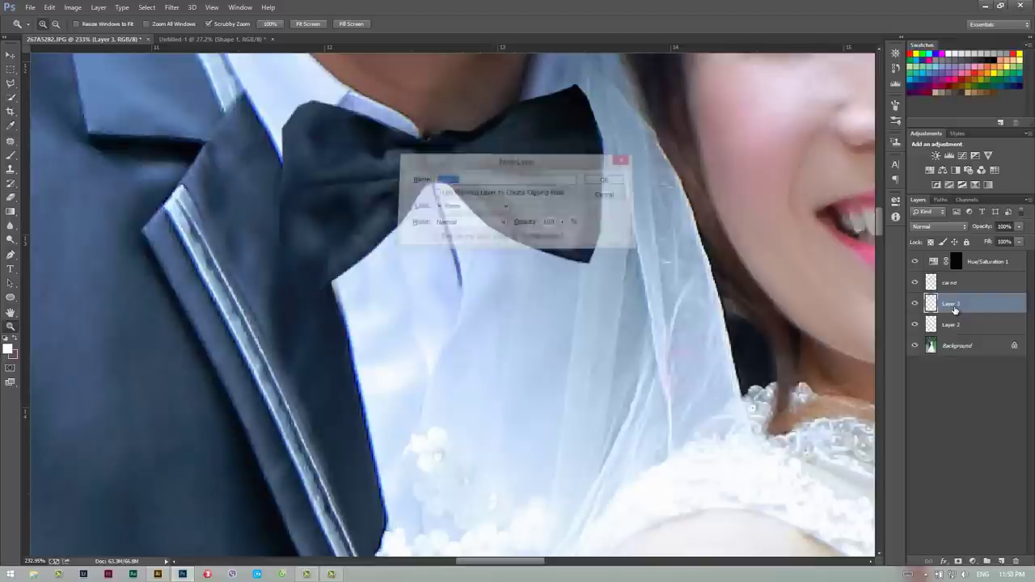
key("b")
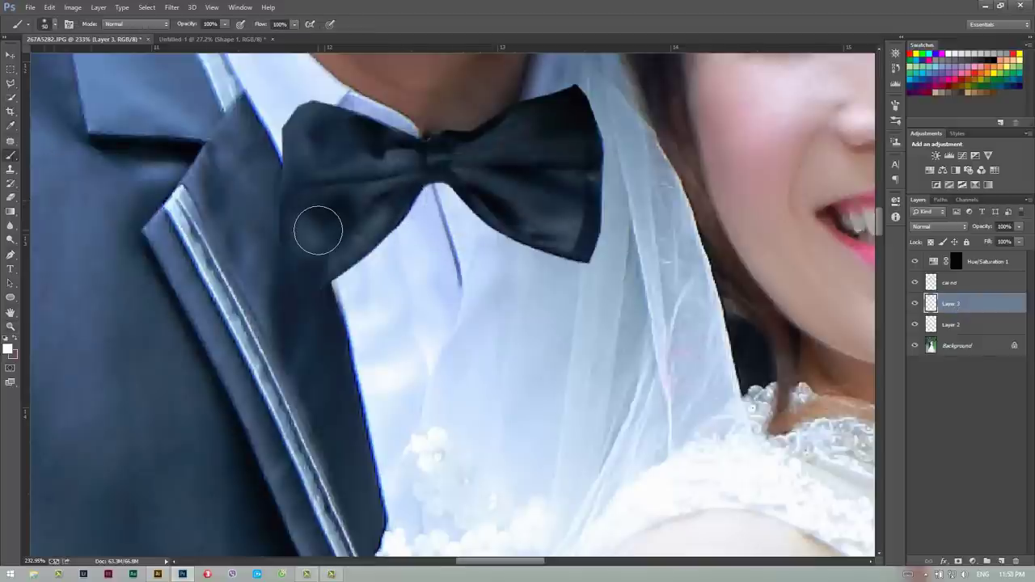
key("x")
left_click(13, 341)
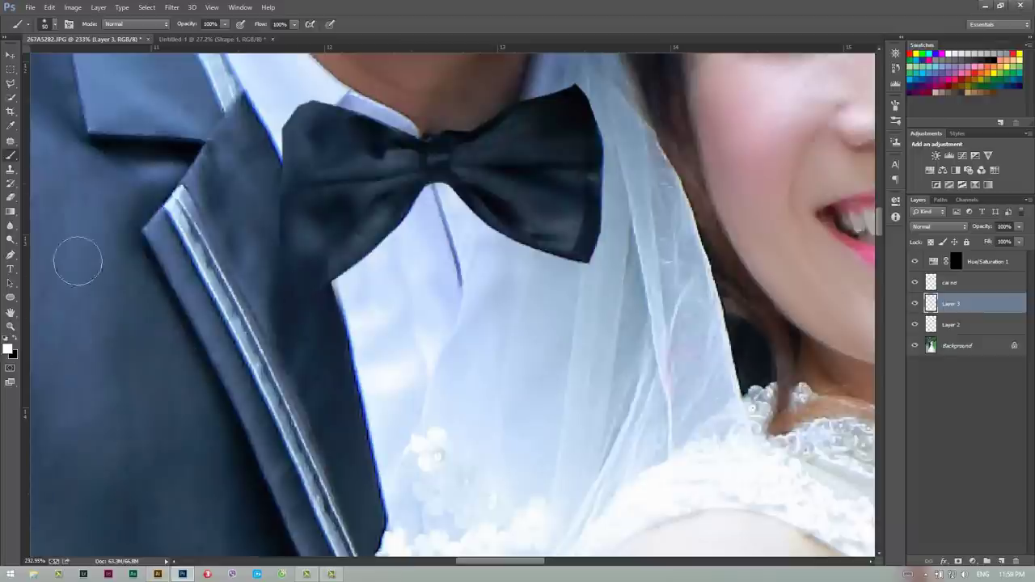
left_click(9, 348)
left_click(650, 189)
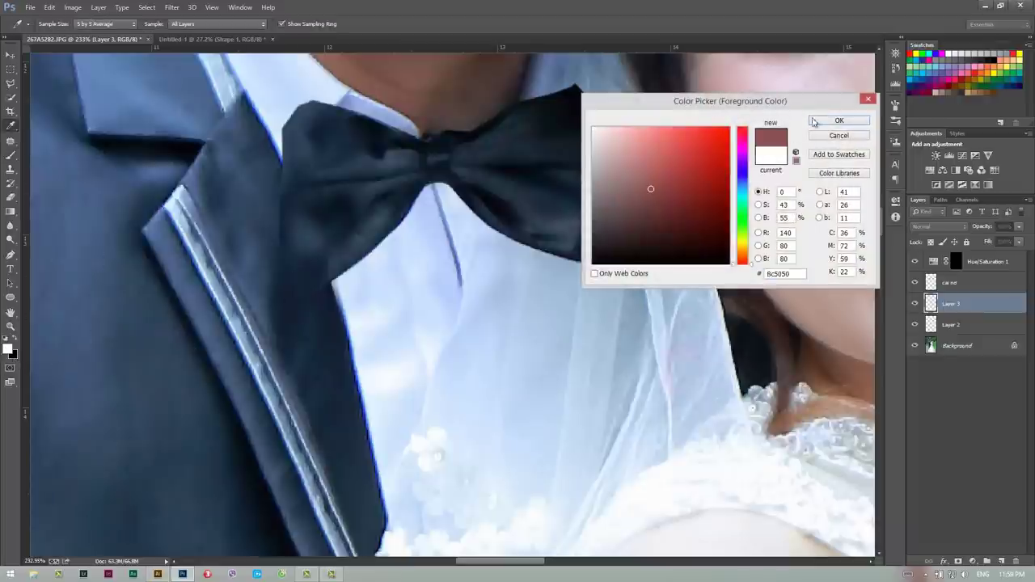
key("Return")
key("b")
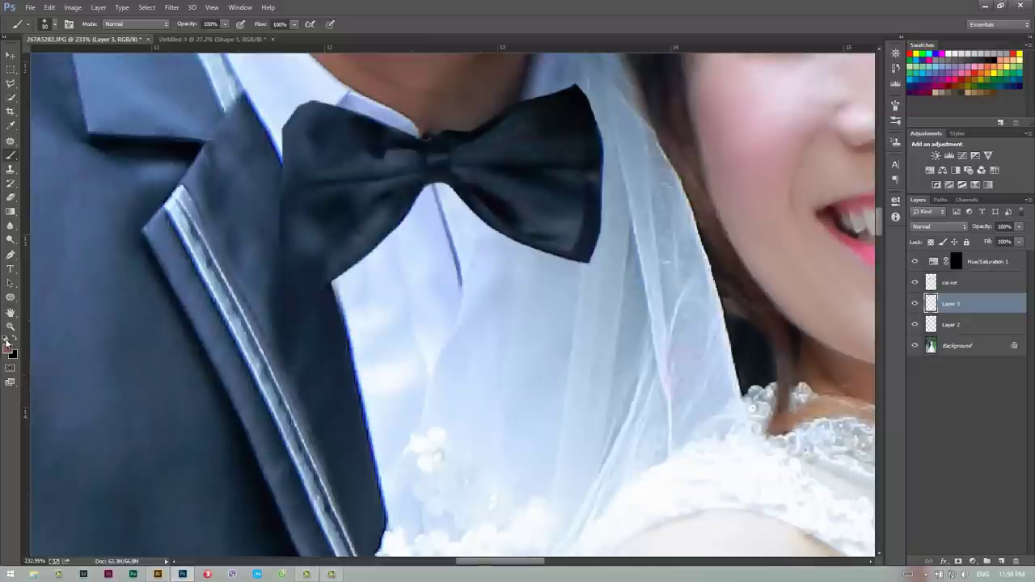
key("d")
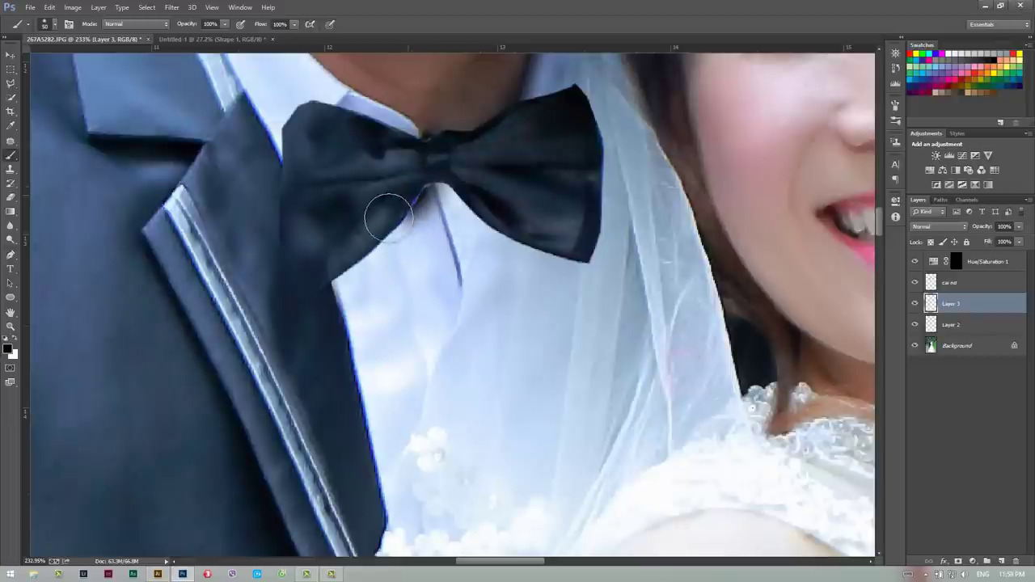
Paint black along the bow tie's left and right edges, then set Layer 3 opacity to 55%.
left_click_drag(416, 186, 347, 242)
left_click_drag(436, 182, 520, 212)
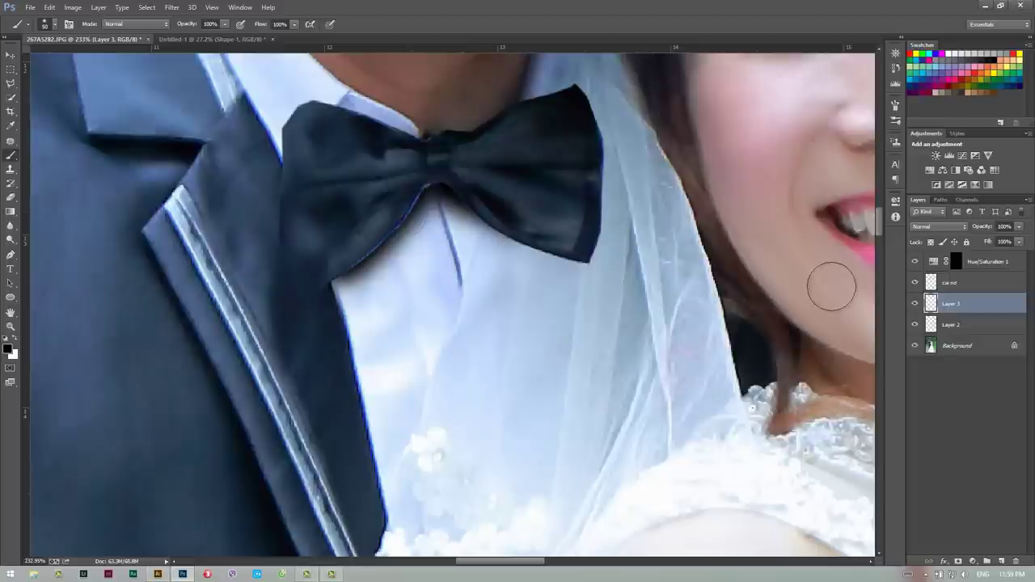
left_click_drag(981, 231, 956, 243)
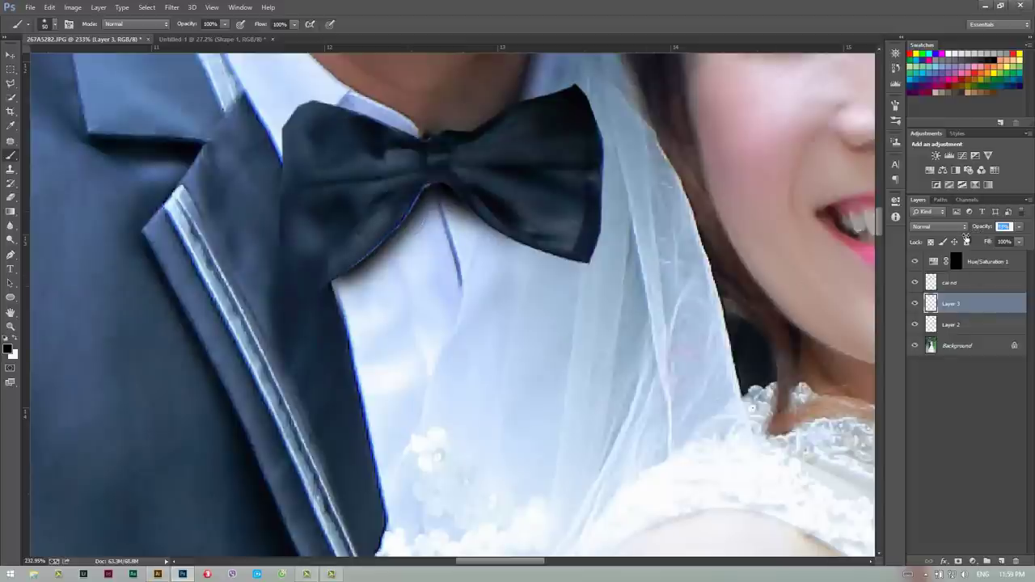
type("55")
key("Return")
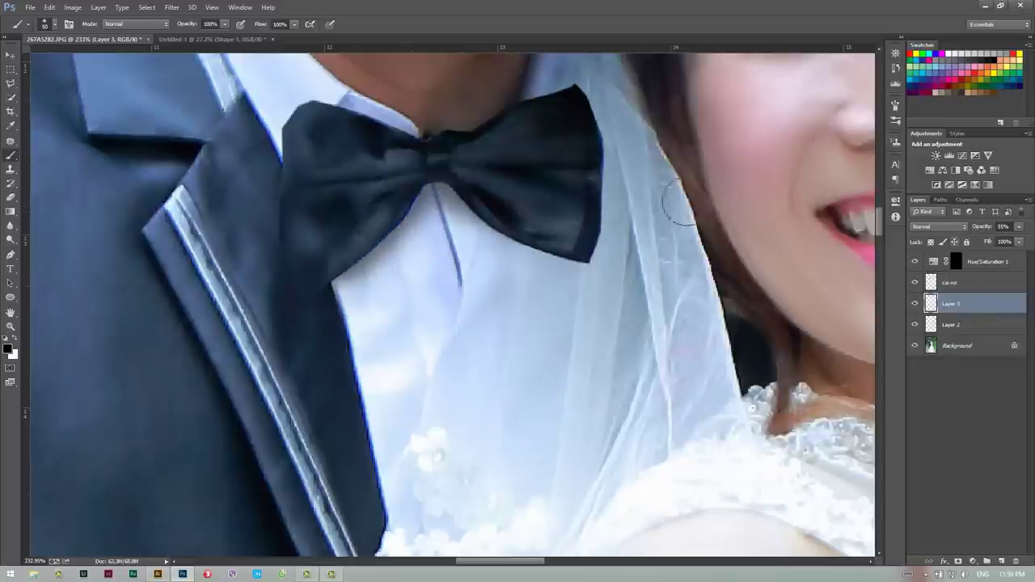
key("z")
left_click_drag(349, 169, 369, 274)
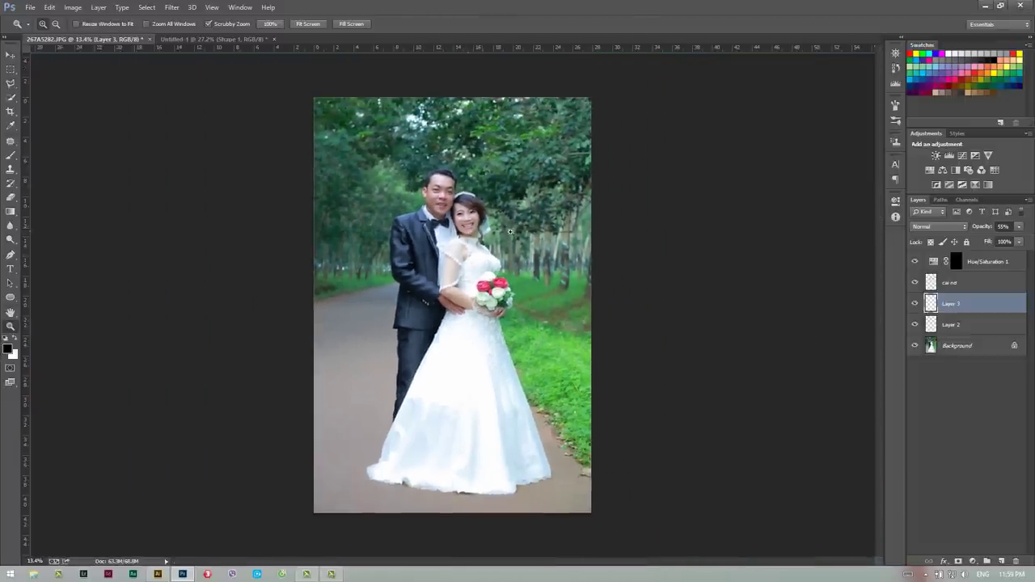
Add a Hue/Saturation 2 adjustment above Hue/Saturation 1, targeting the Yellows.
left_click_drag(599, 258, 619, 259)
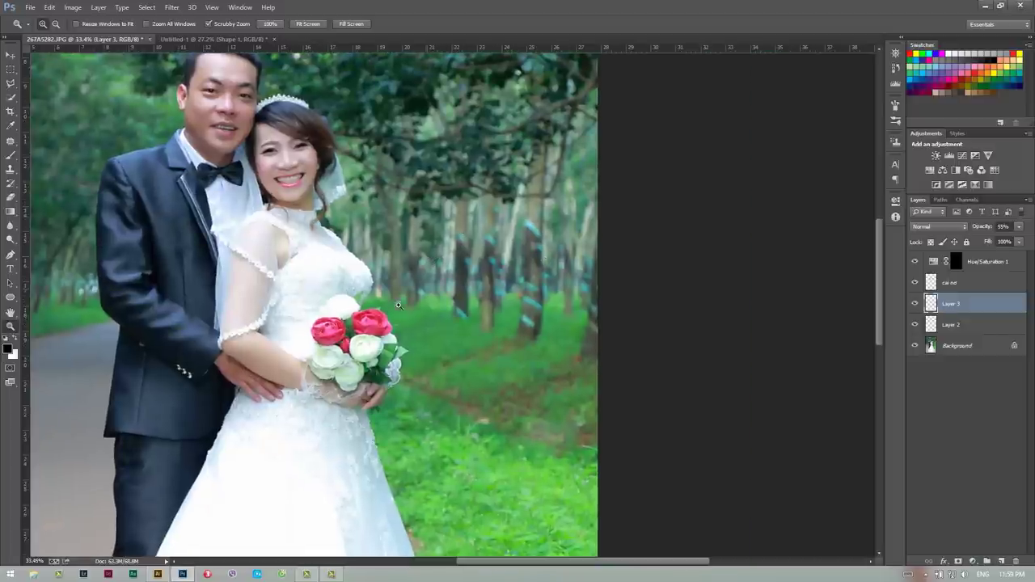
left_click(980, 265)
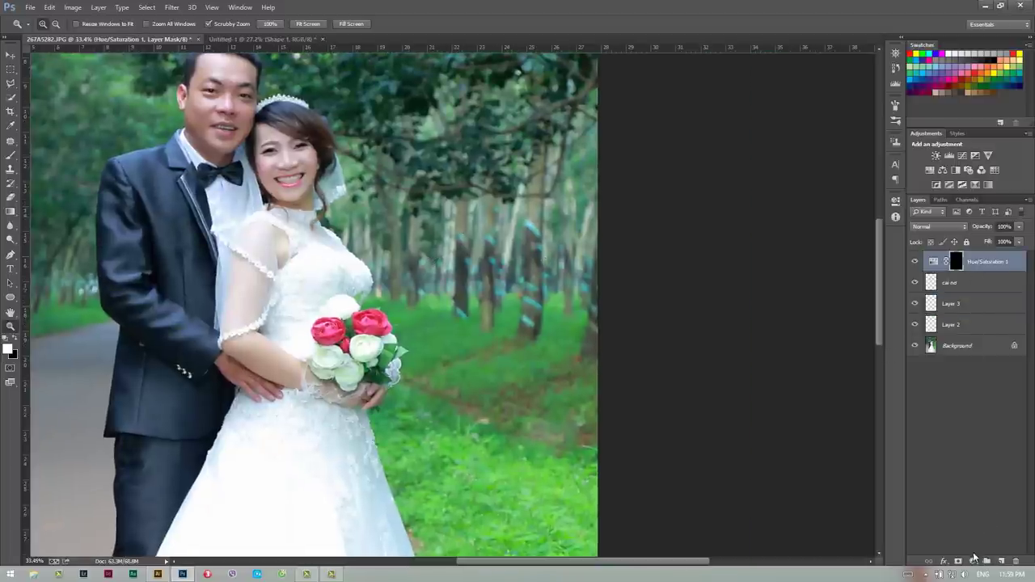
left_click(972, 561)
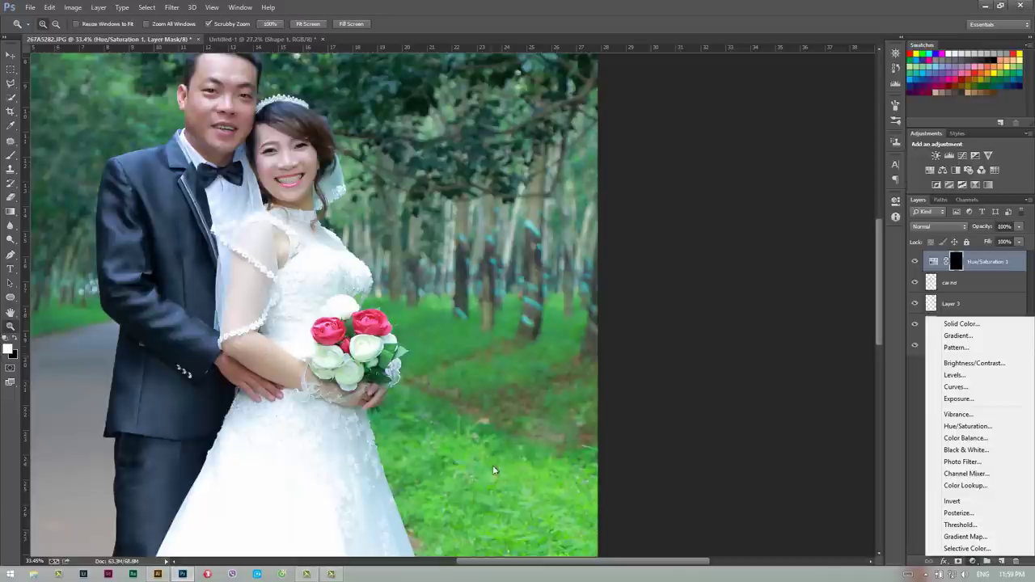
left_click(967, 426)
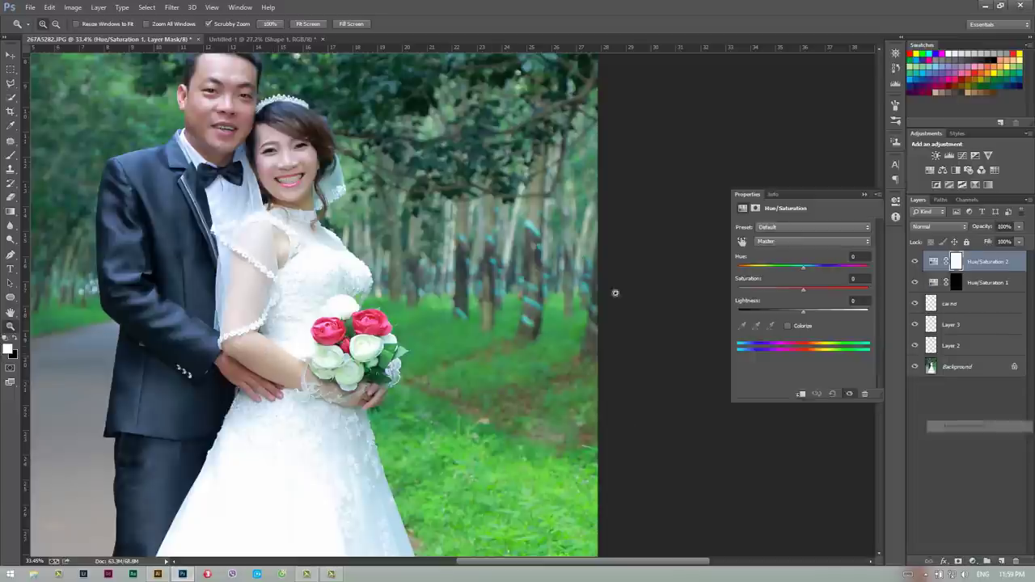
left_click(802, 242)
left_click(793, 270)
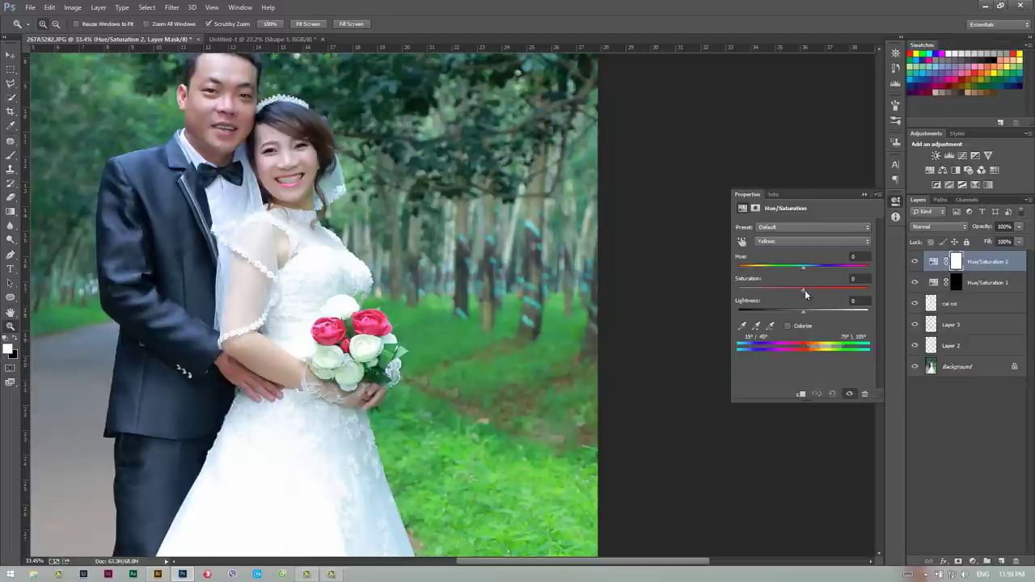
Shift the yellow range, set Hue -9 and Lightness +7, then invert the mask to black.
left_click_drag(816, 349, 803, 350)
mouse_move(801, 274)
left_mouse_down()
mouse_move(779, 276)
mouse_move(801, 280)
left_mouse_up()
left_click_drag(803, 310, 807, 312)
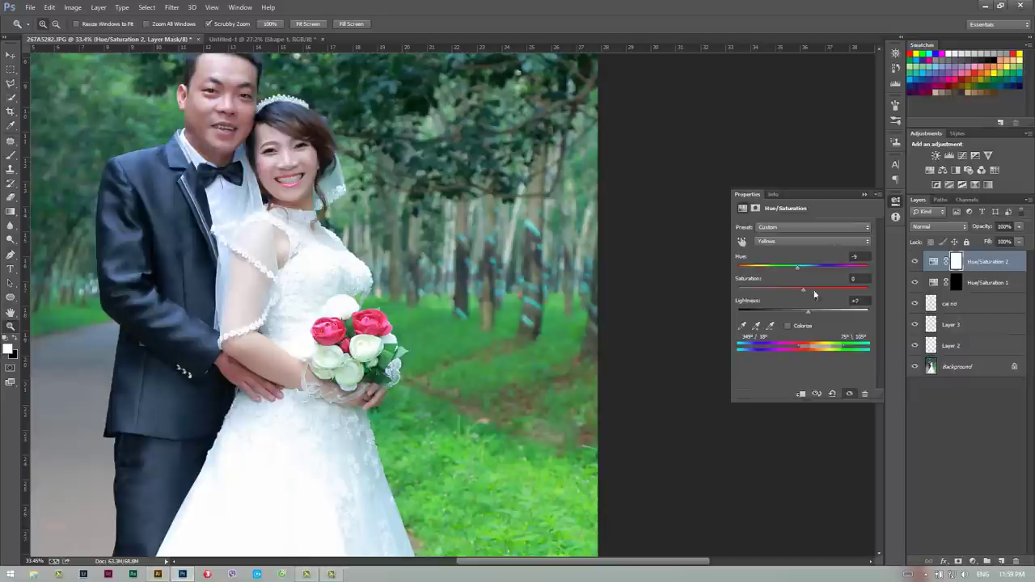
left_click(863, 194)
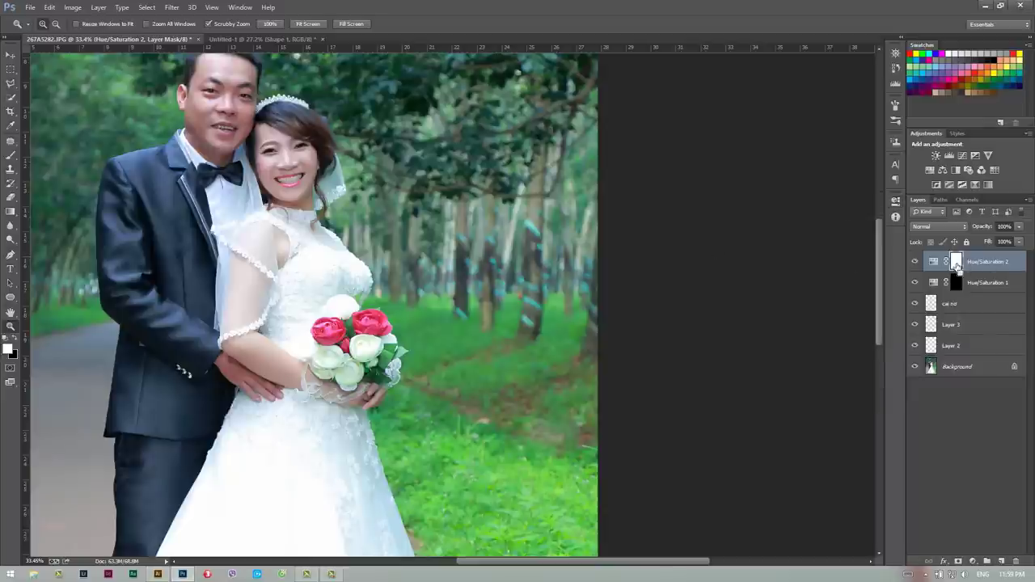
key("ctrl+i")
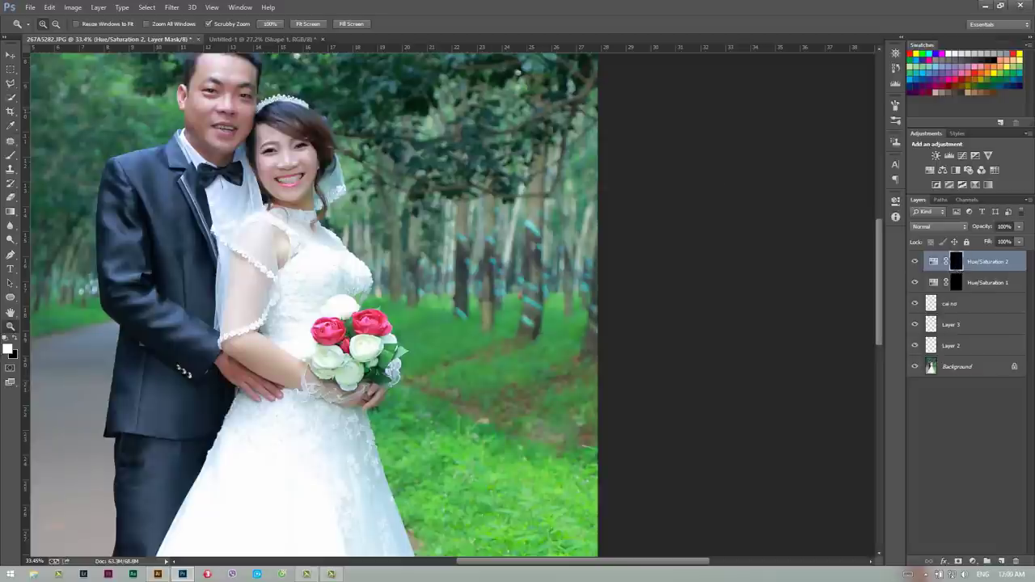
Paint white on the Hue/Saturation 2 mask over the bride's arm with a size 400 brush.
left_click(11, 153)
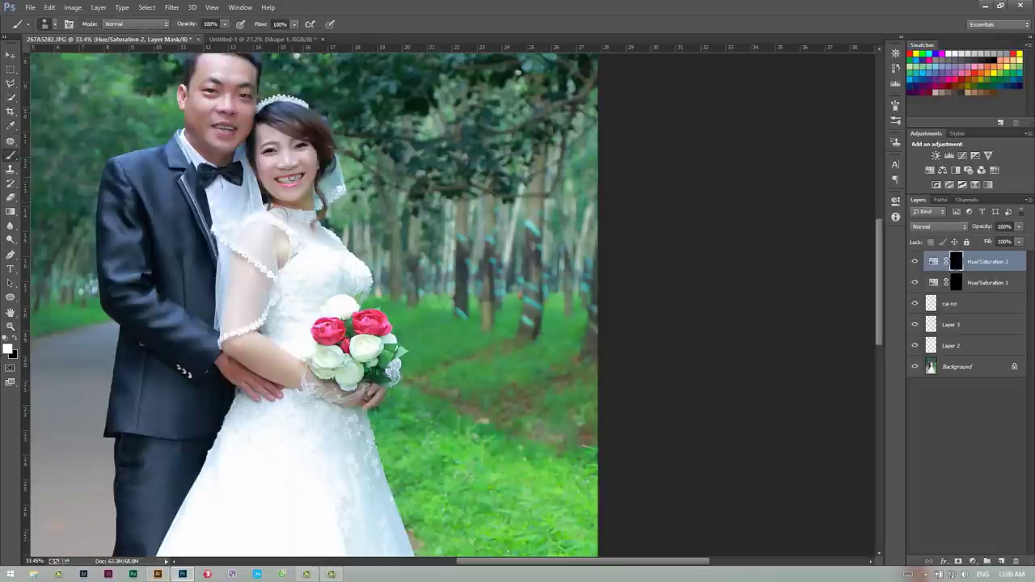
key("bracketright")
key("bracketright")
key("bracketright")
left_click_drag(254, 291, 257, 260)
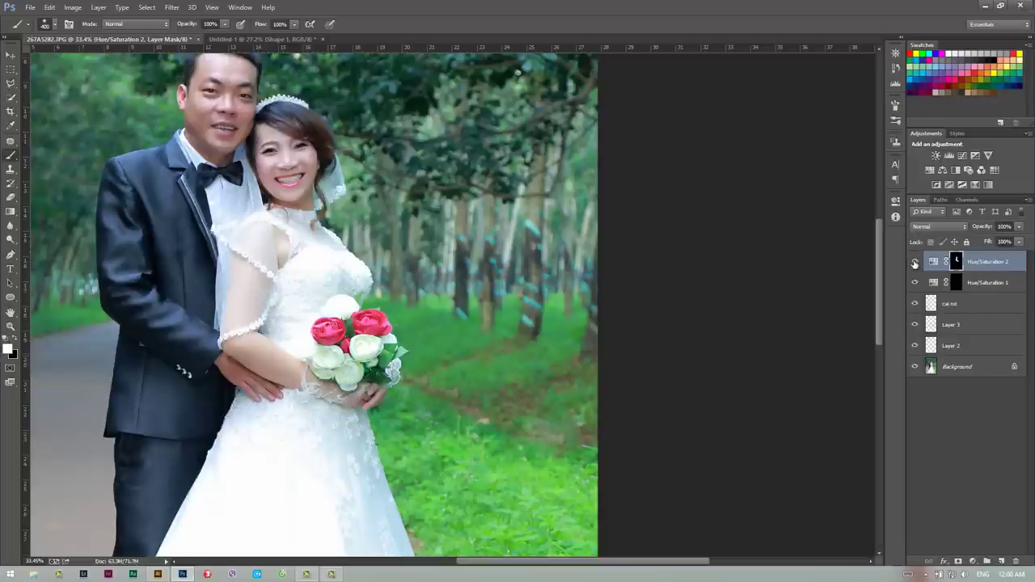
left_click(914, 262)
left_click(915, 262)
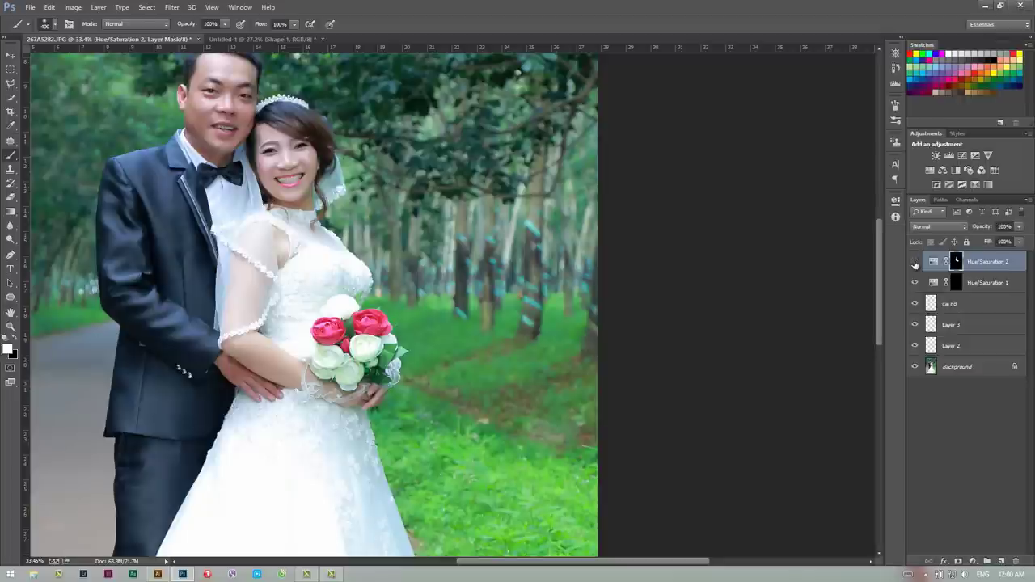
left_click(914, 262)
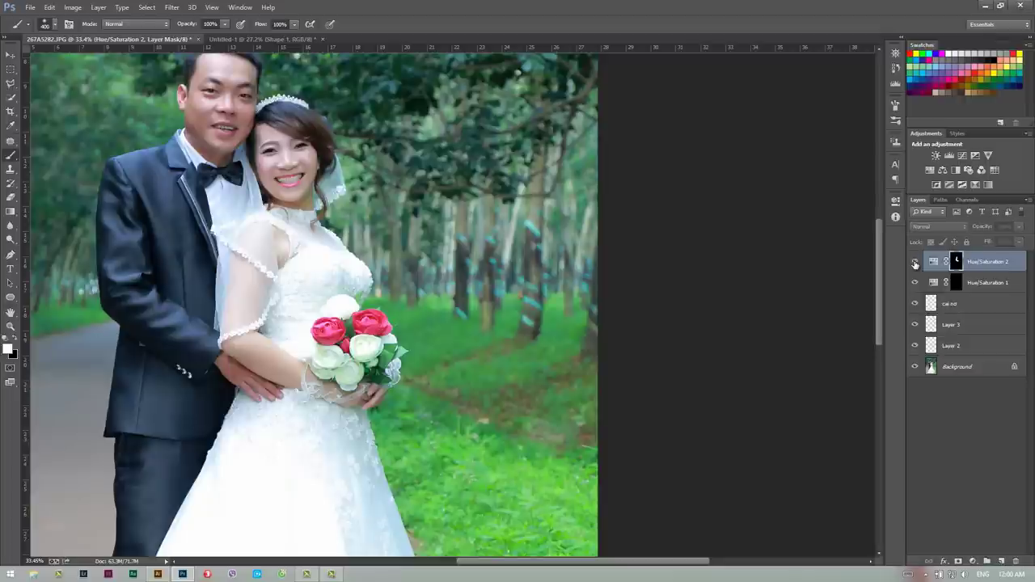
Zoom in on the arm and bouquet, toggling the yellow adjustment to compare before and after.
left_click(11, 324)
mouse_move(341, 377)
left_mouse_down()
mouse_move(369, 389)
mouse_move(360, 389)
left_mouse_up()
left_click(915, 265)
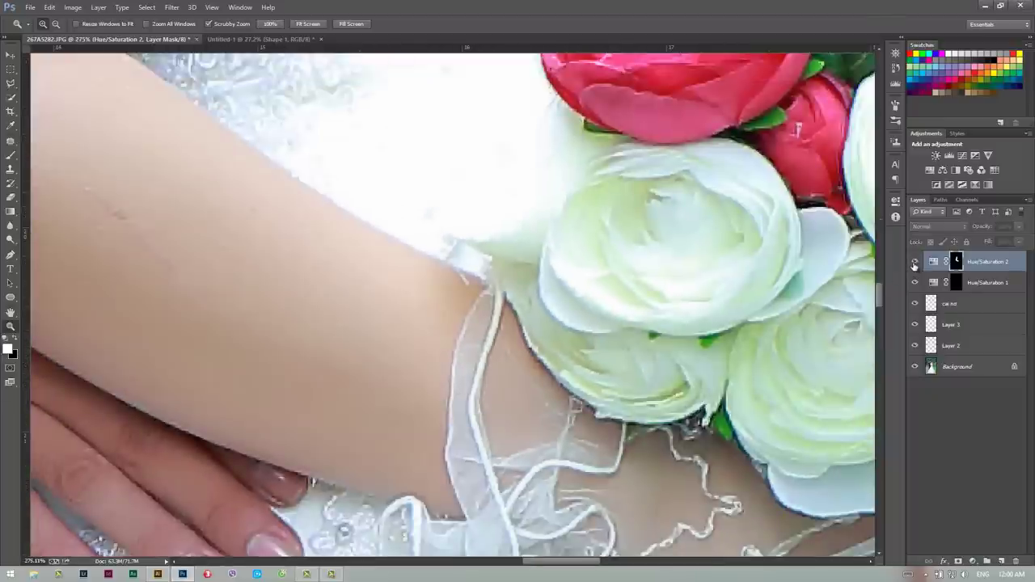
left_click(914, 263)
left_click(914, 264)
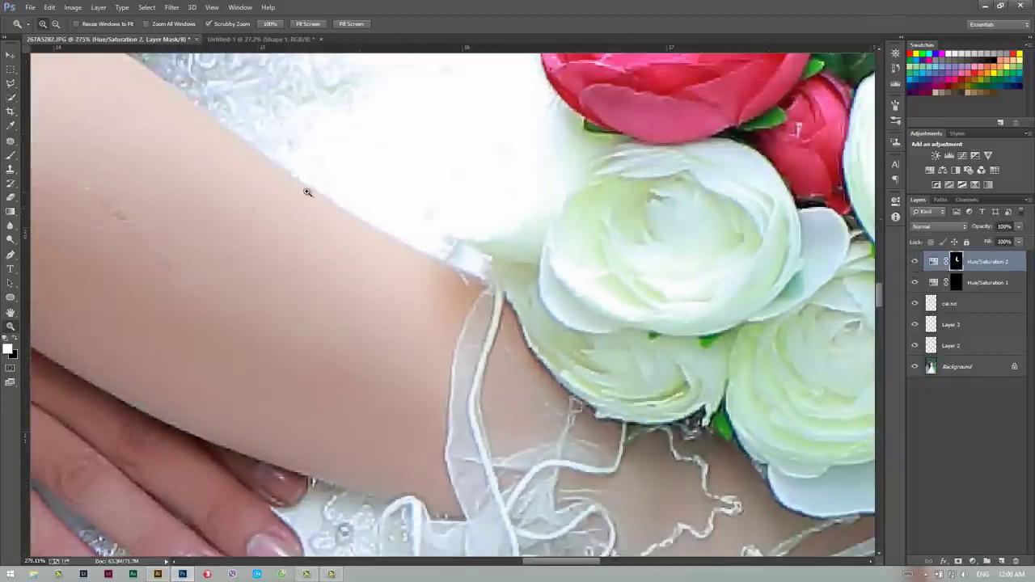
mouse_move(283, 198)
left_mouse_down()
mouse_move(236, 217)
mouse_move(608, 308)
left_mouse_up()
Patch the blemish on the bride's forearm with clean nearby skin.
key("alt+comma")
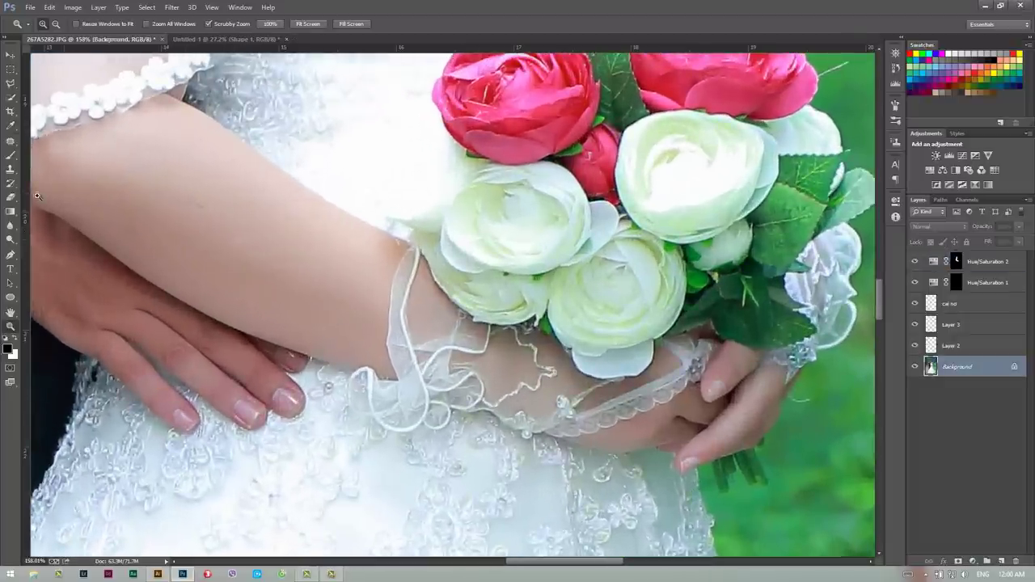
left_click(10, 140)
mouse_move(179, 191)
left_mouse_down()
mouse_move(233, 249)
mouse_move(224, 212)
mouse_move(219, 224)
mouse_move(179, 194)
left_mouse_up()
mouse_move(241, 201)
left_mouse_down()
mouse_move(294, 235)
mouse_move(154, 240)
left_mouse_up()
key("ctrl+d")
Flatten all layers into a single Background layer and open the adjustment layer list.
key("z")
left_click_drag(283, 148, 270, 147)
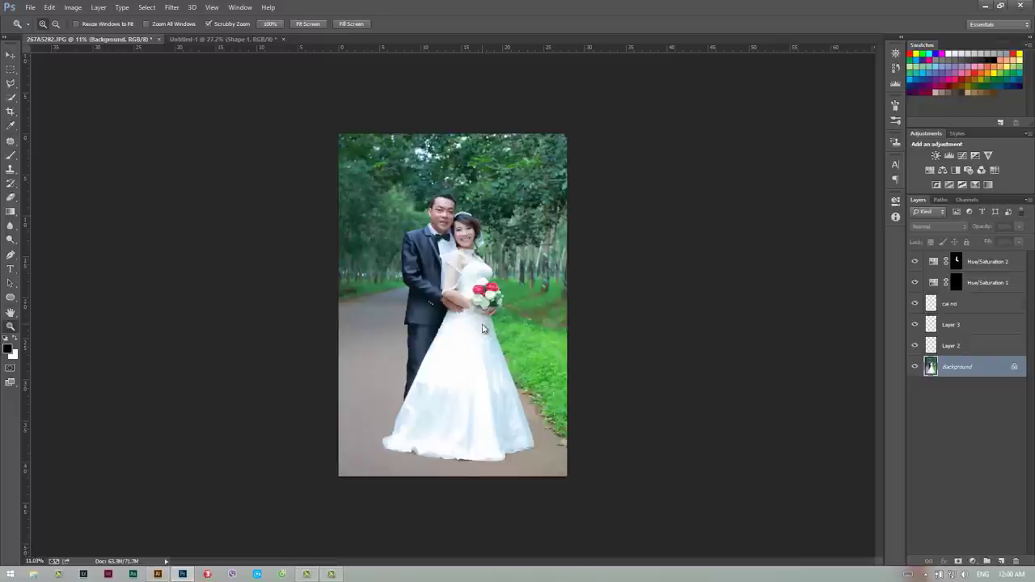
key("ctrl+shift+e")
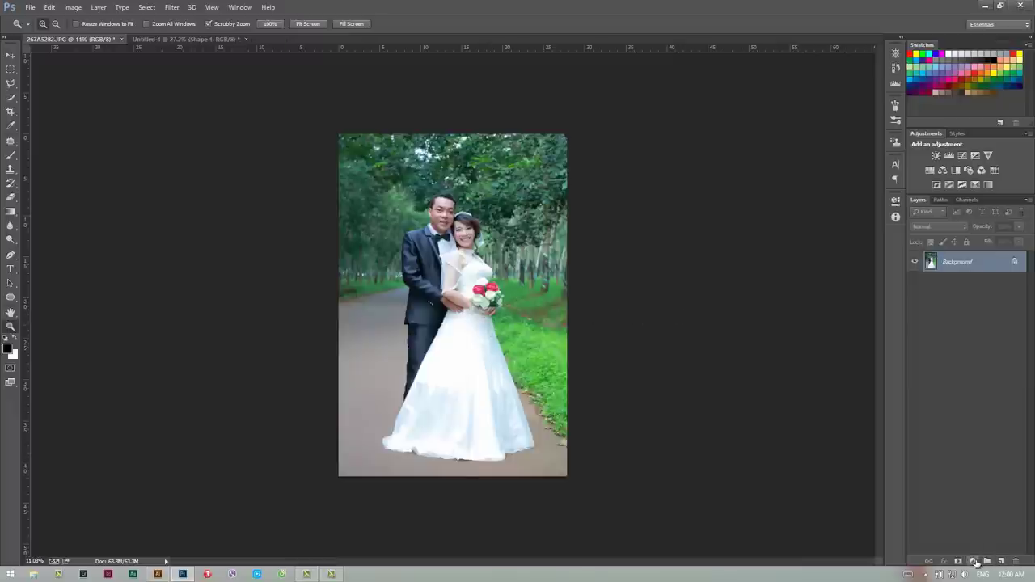
left_click(973, 561)
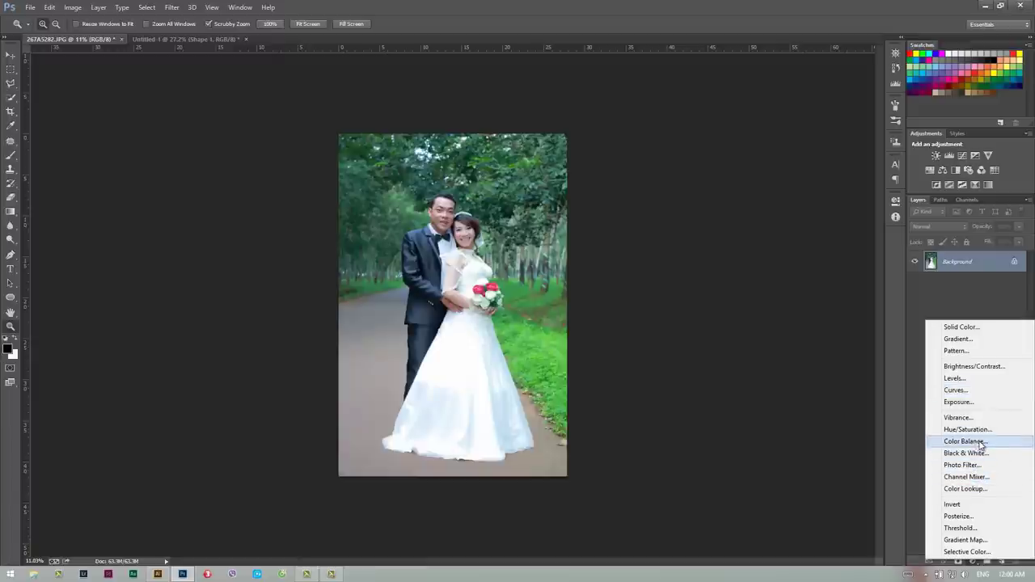
Add a Color Balance layer shifting the midtones slightly toward cyan, yellow and green.
left_click(980, 443)
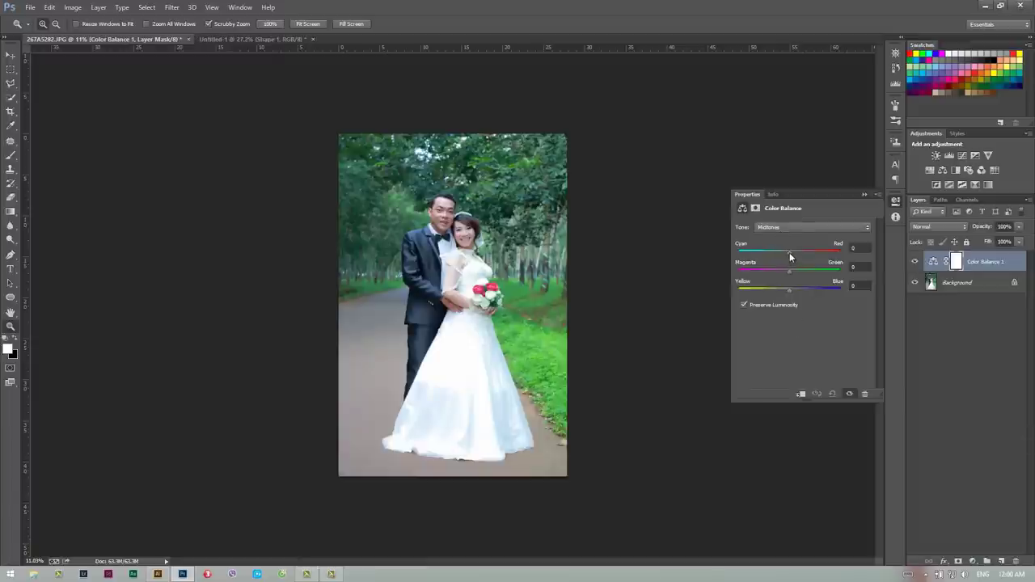
left_click_drag(788, 252, 786, 252)
left_click_drag(789, 289, 792, 289)
left_click_drag(788, 270, 787, 272)
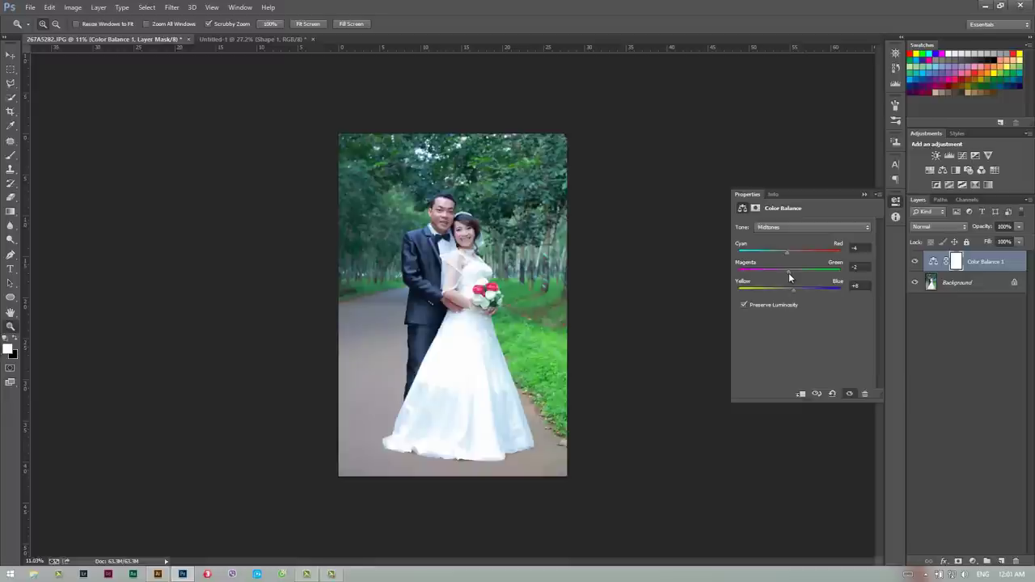
Shift the Color Balance shadows slightly toward red and the highlights toward yellow.
left_click(793, 226)
left_click_drag(786, 254, 788, 273)
left_click(801, 226)
left_click(796, 255)
left_click_drag(788, 294, 786, 296)
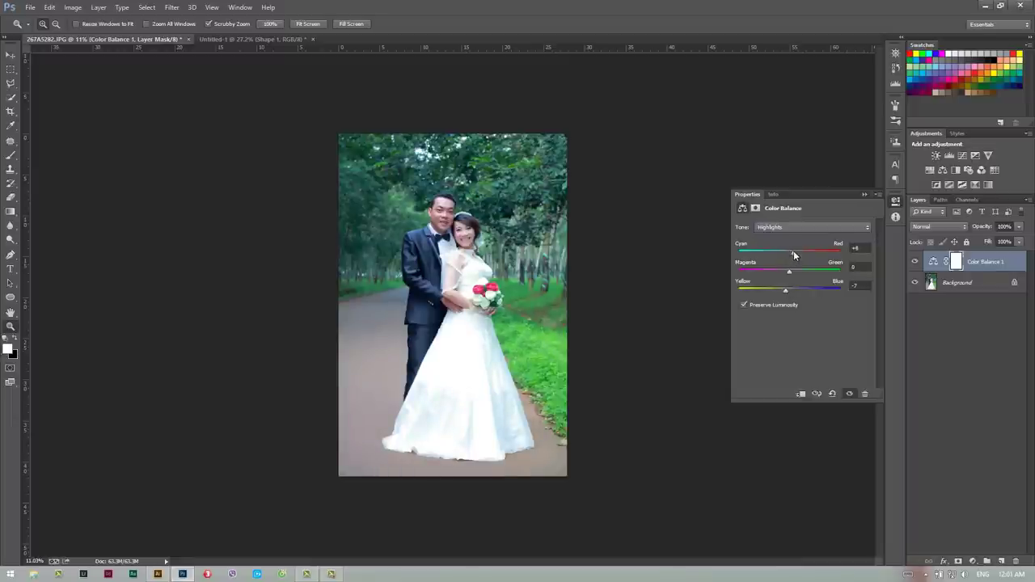
left_click_drag(785, 293, 785, 298)
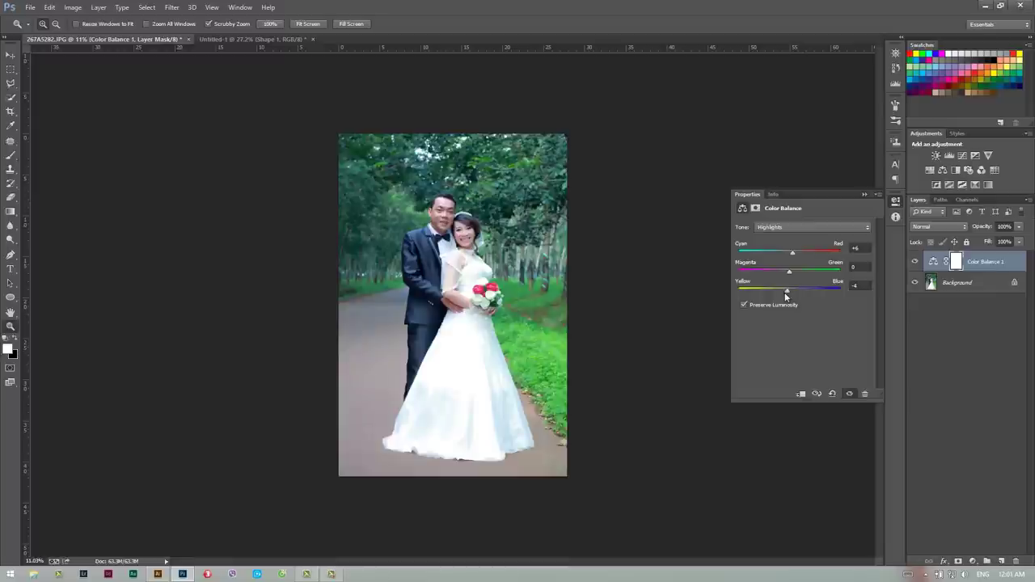
left_click(861, 195)
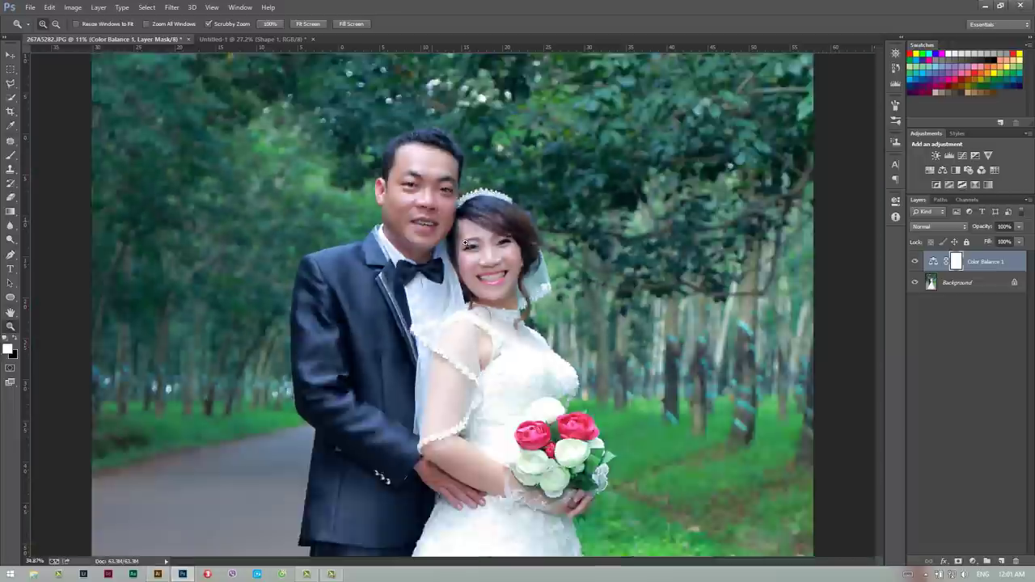
Set Color Balance 1 to Color blend mode and toggle its visibility to compare.
left_click_drag(485, 229, 509, 228)
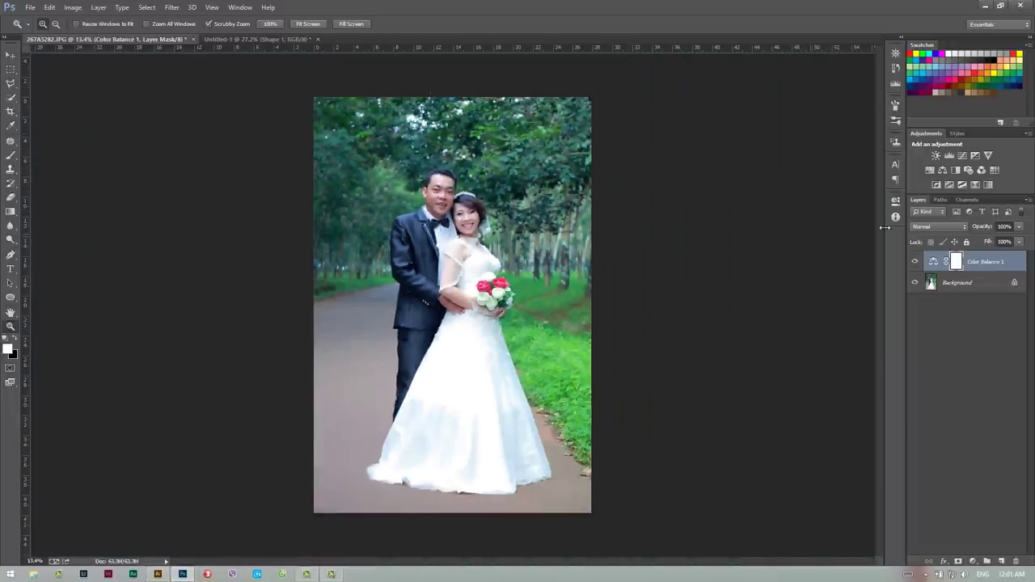
left_click(929, 227)
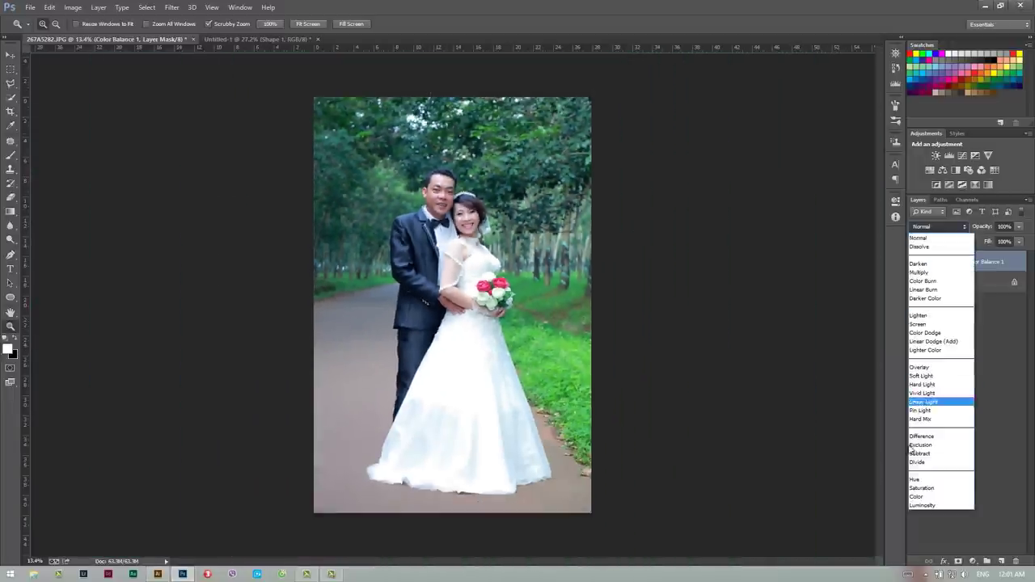
left_click(926, 497)
left_click(915, 261)
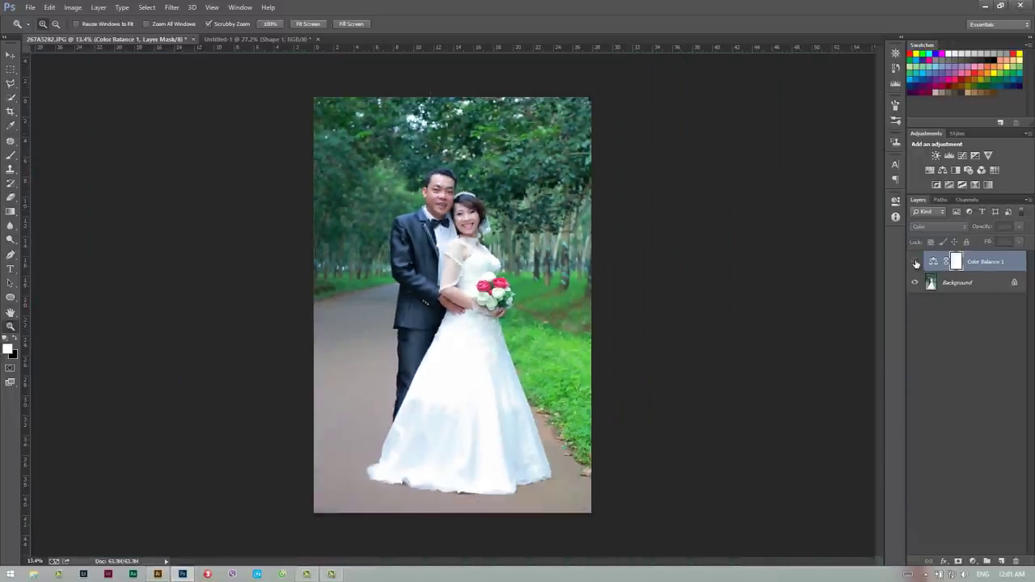
left_click(915, 262)
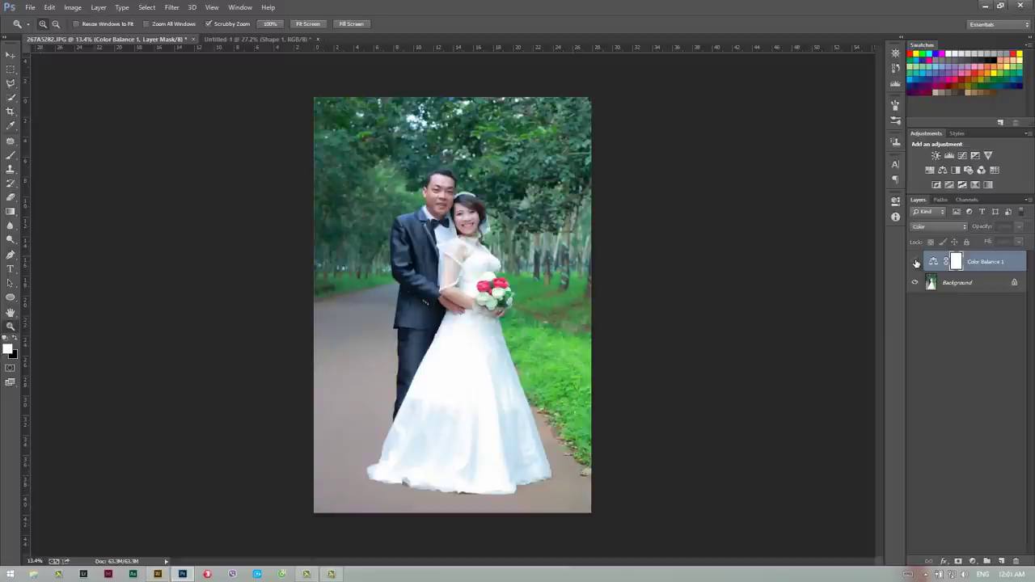
left_click(916, 262)
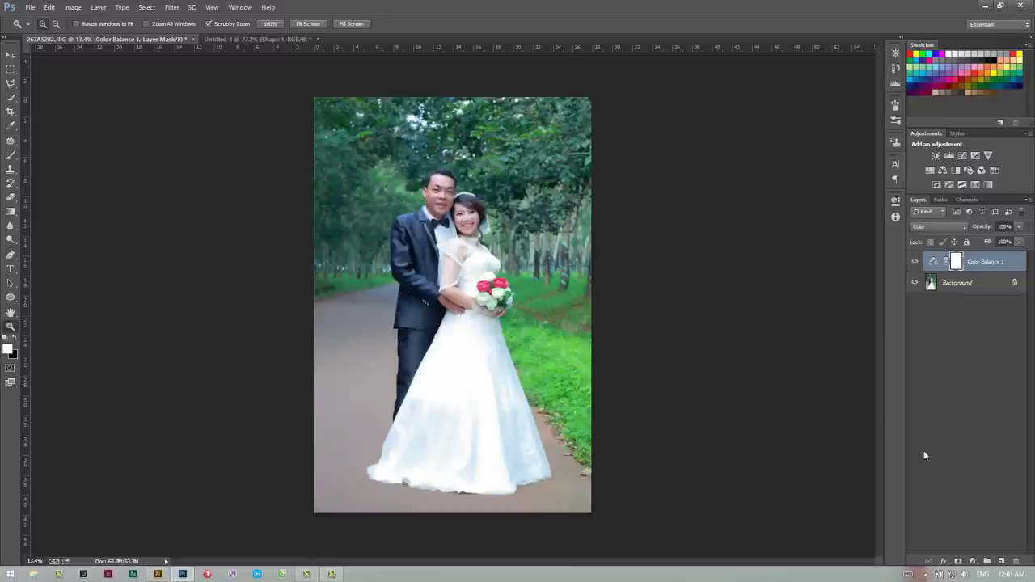
left_click(972, 561)
Add a Curves layer brightening the image with two curve points, and invert its mask to black.
left_click(956, 388)
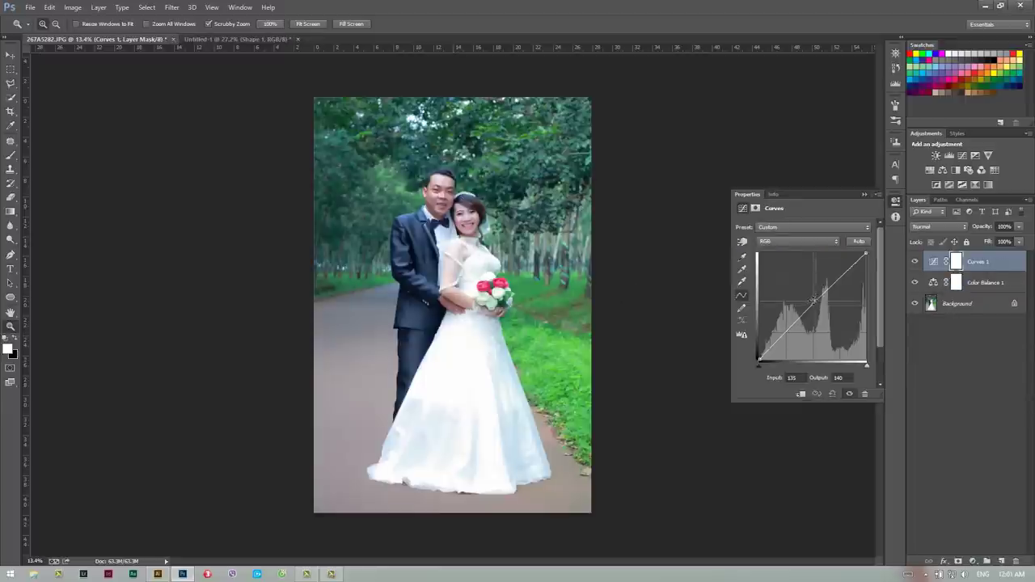
left_click_drag(817, 303, 839, 275)
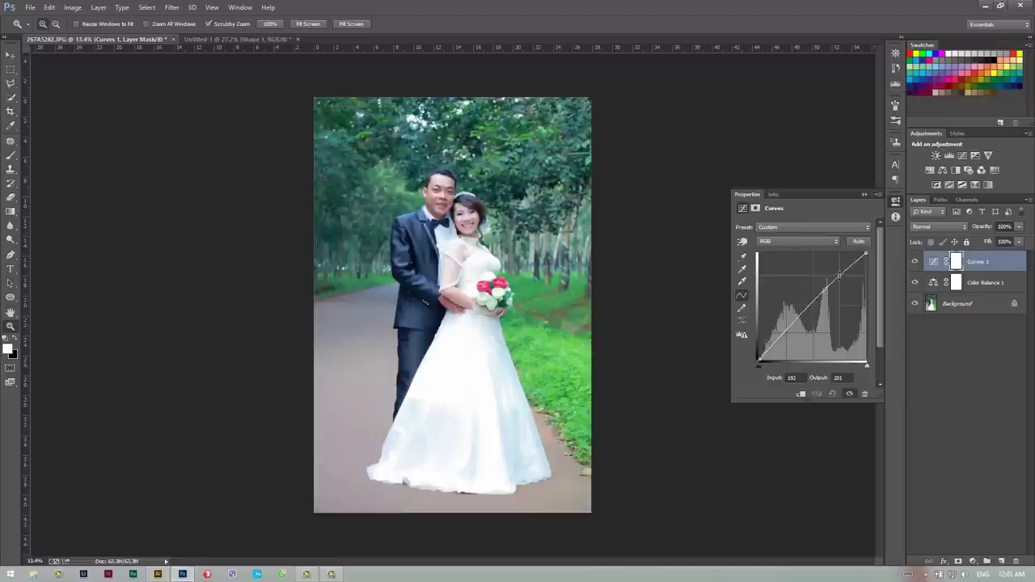
left_click(797, 319)
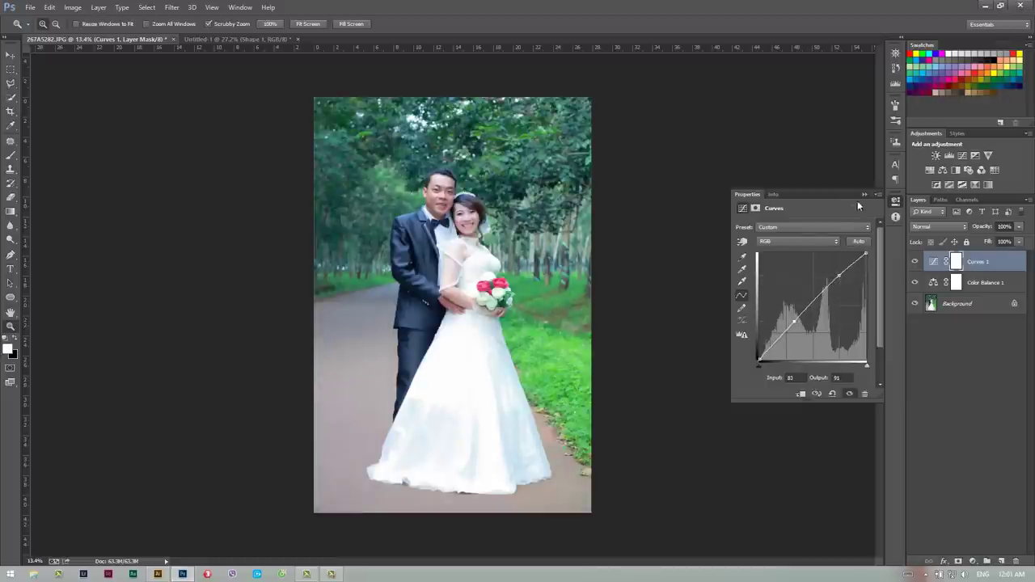
left_click(865, 198)
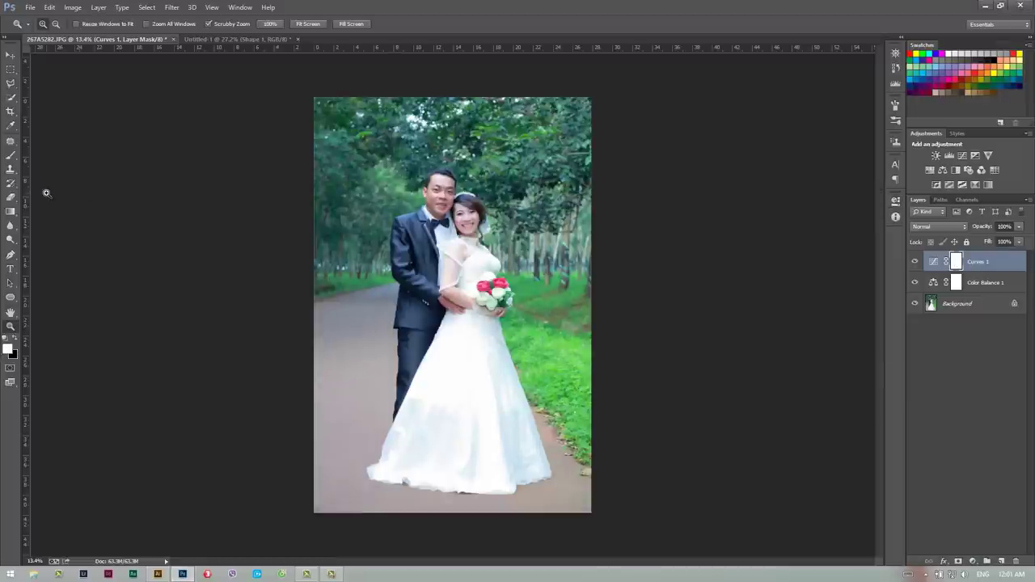
key("ctrl+i")
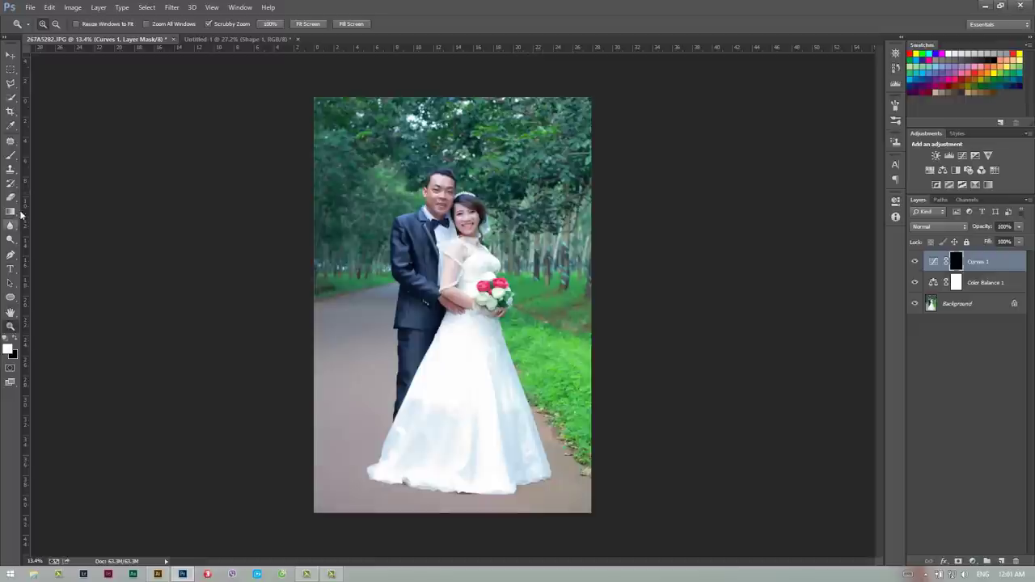
Reveal the Curves brightening around the couple with a white radial gradient on the mask.
left_click(11, 212)
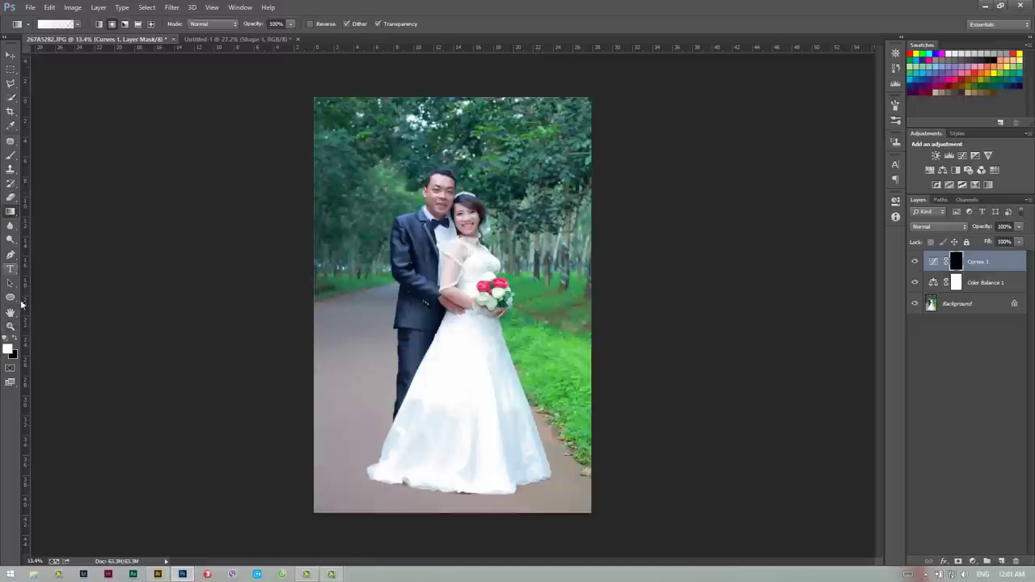
left_click(15, 339)
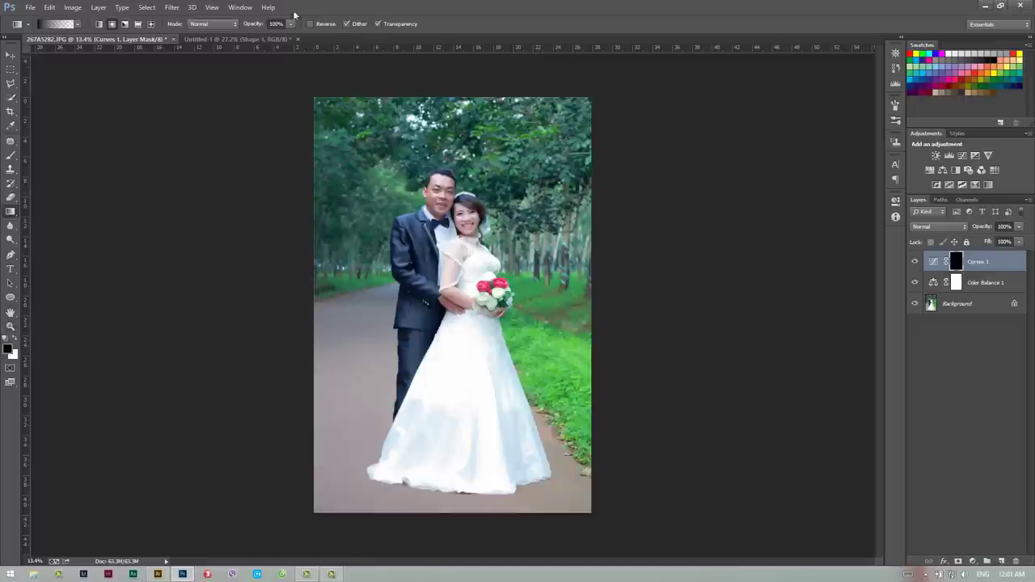
left_click(113, 26)
key("z")
left_click_drag(512, 210, 566, 212)
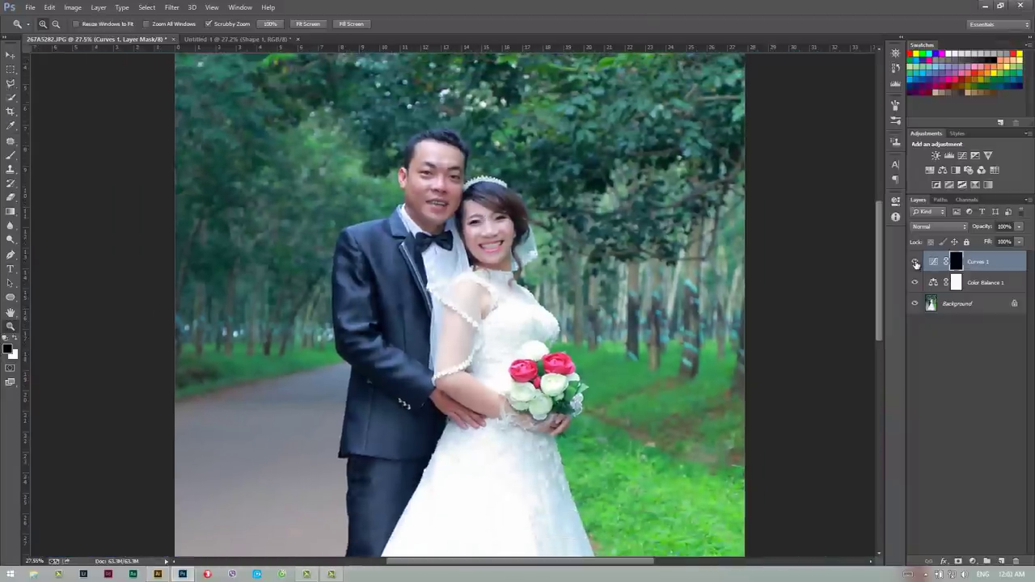
left_click(10, 211)
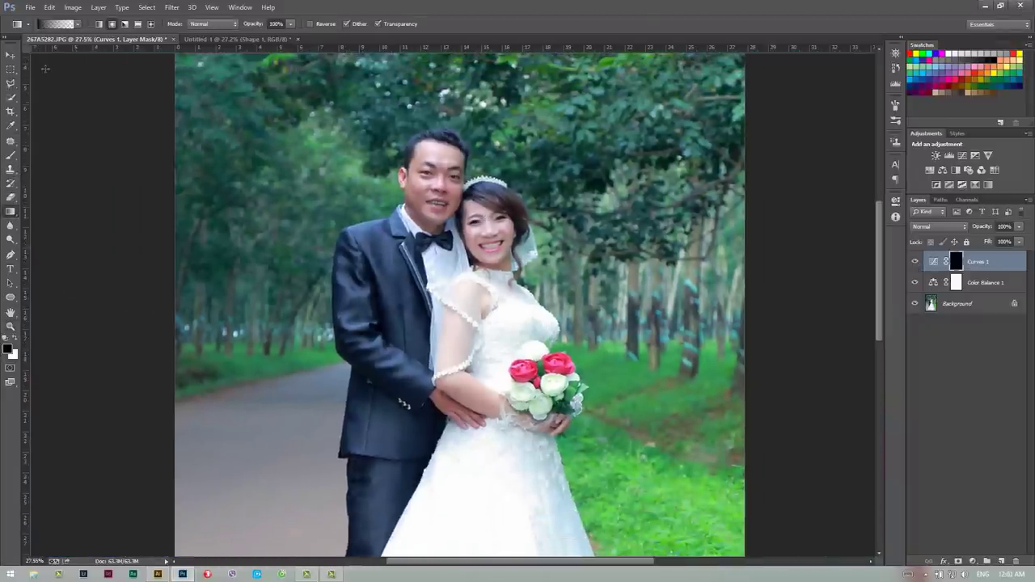
left_click(14, 340)
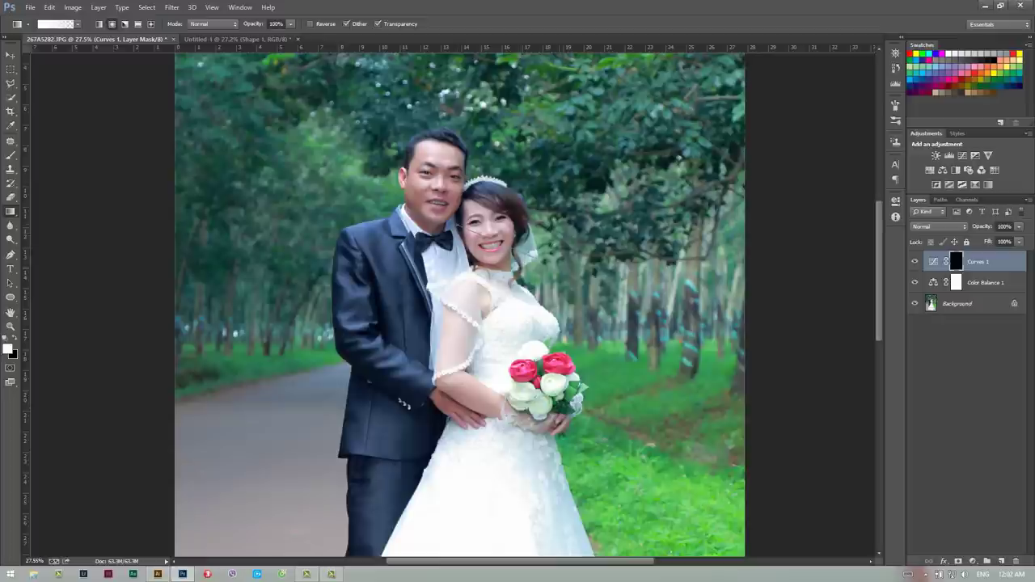
left_click_drag(485, 231, 713, 332)
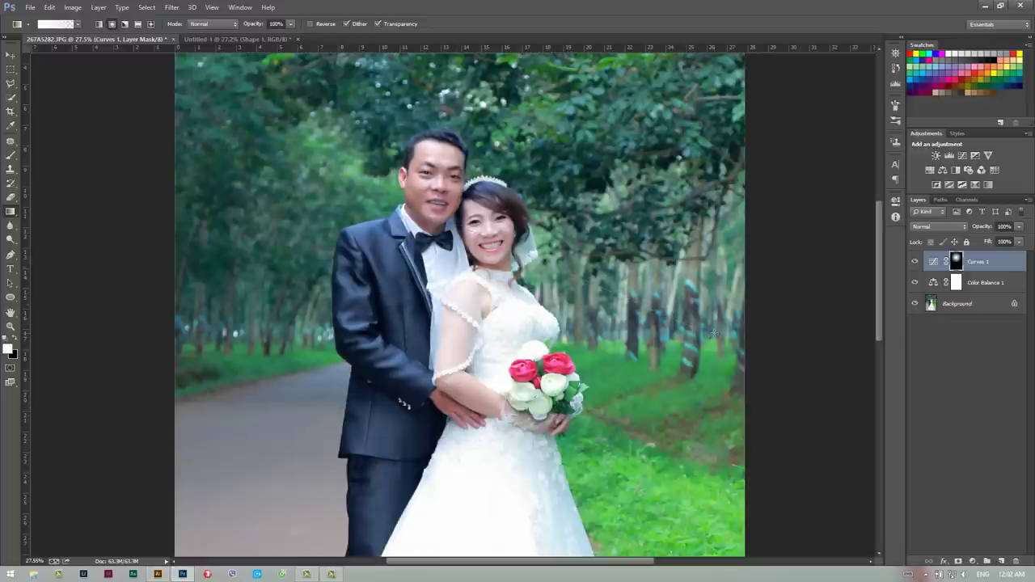
key("z")
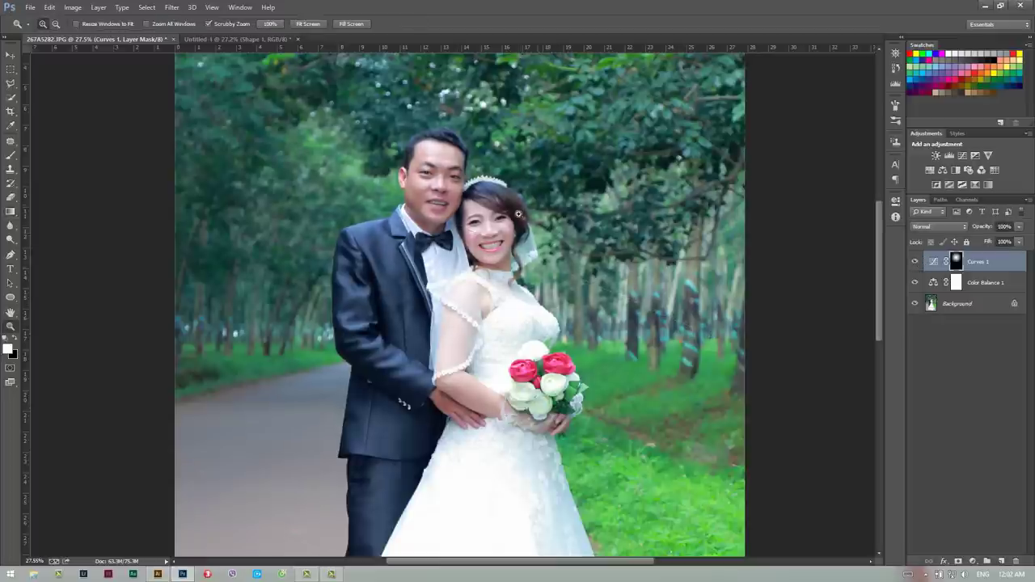
mouse_move(520, 214)
left_mouse_down()
mouse_move(459, 231)
mouse_move(477, 232)
left_mouse_up()
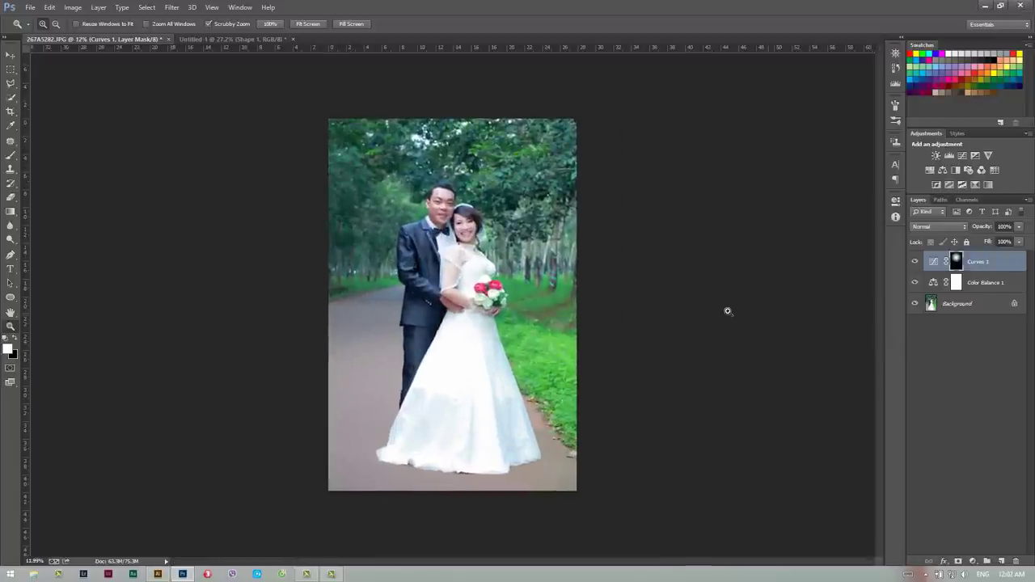
mouse_move(505, 233)
left_mouse_down()
mouse_move(478, 299)
mouse_move(489, 299)
left_mouse_up()
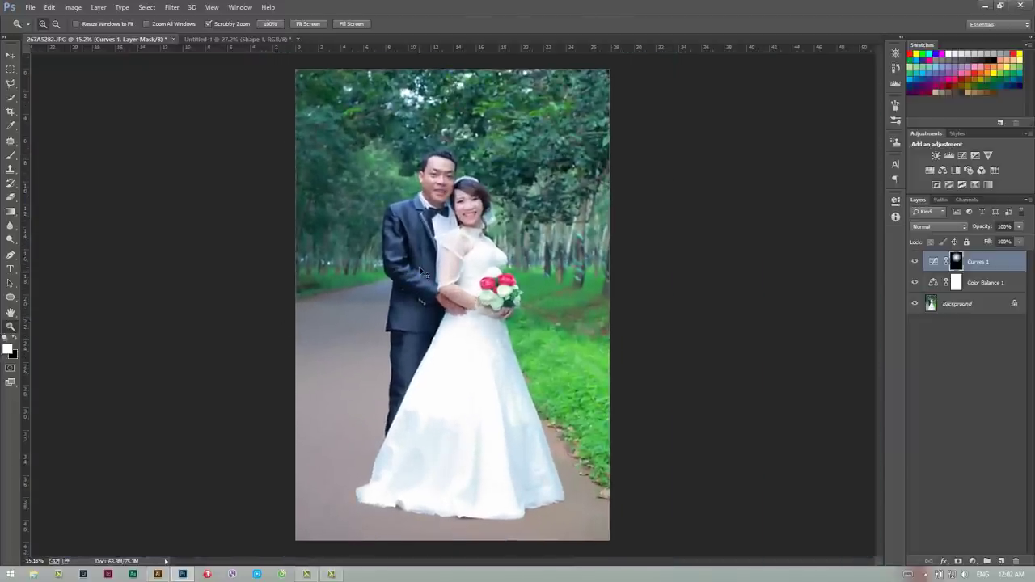
Flatten the image and clone bark at 100% opacity over the right trunk's cyan streak.
key("ctrl+shift+e")
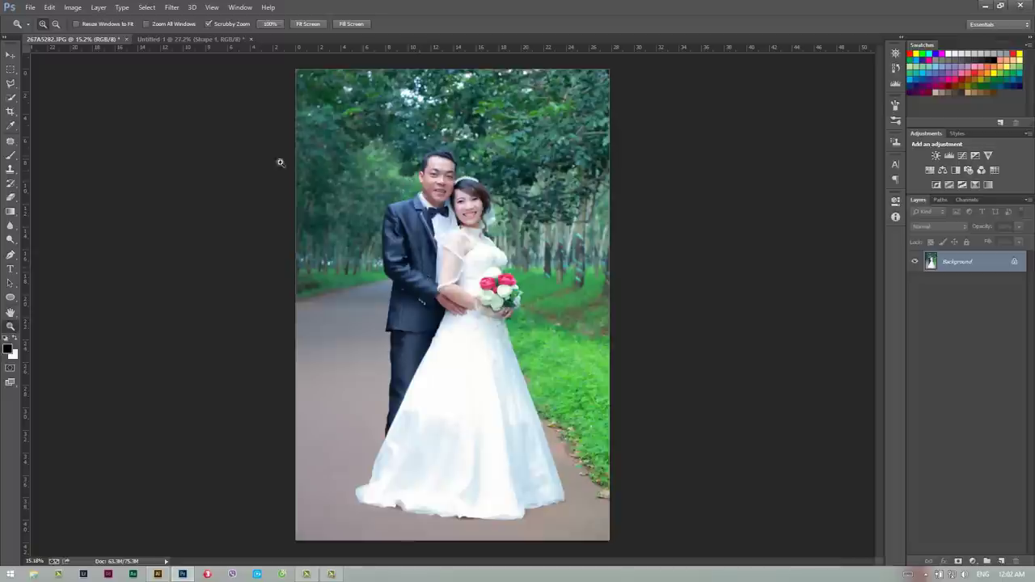
mouse_move(593, 270)
left_mouse_down()
mouse_move(667, 282)
mouse_move(142, 211)
left_mouse_up()
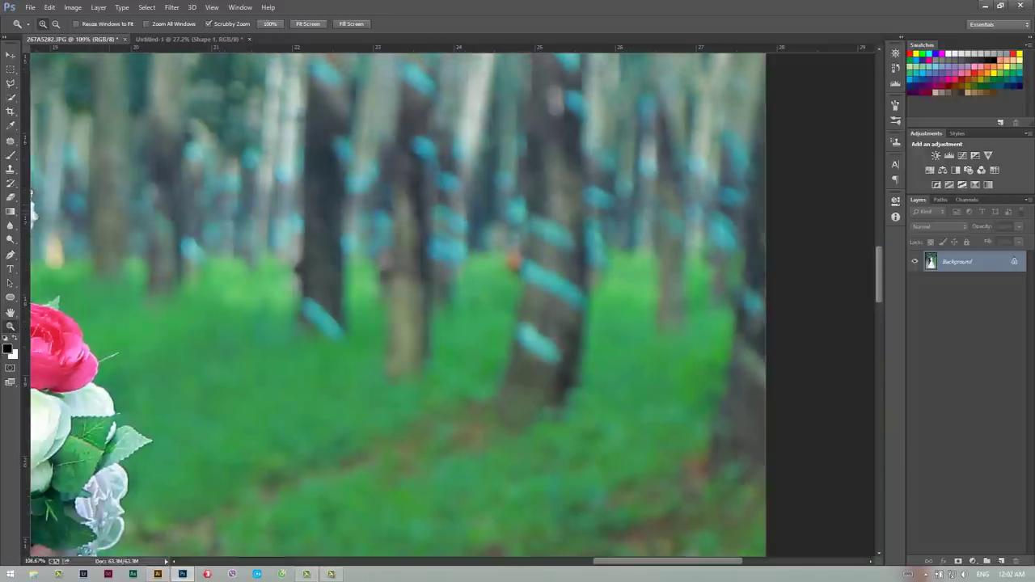
key("s")
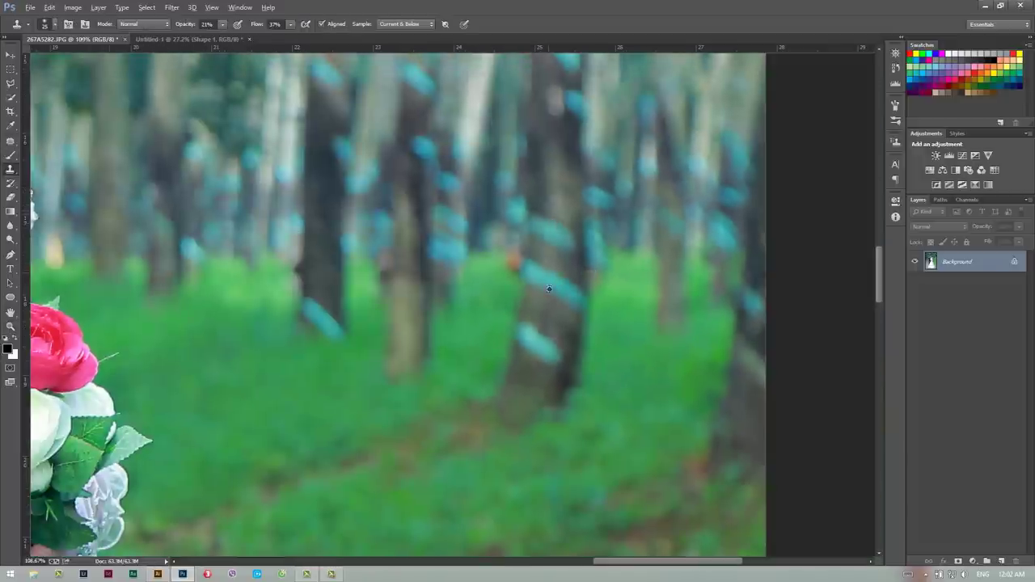
left_click_drag(521, 319, 524, 323)
mouse_move(185, 25)
left_mouse_down()
mouse_move(251, 38)
mouse_move(315, 29)
left_mouse_up()
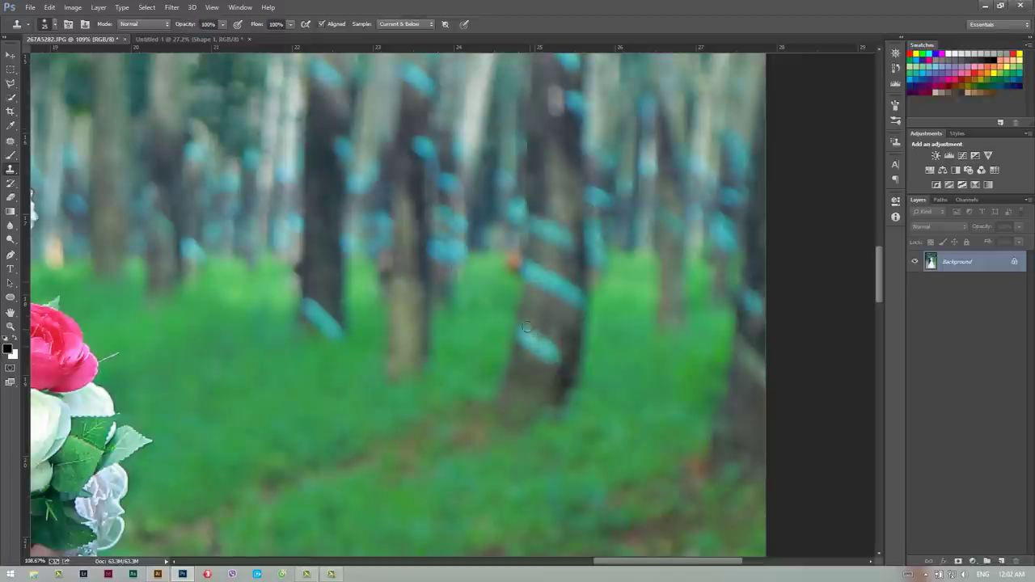
left_click_drag(549, 348, 540, 354)
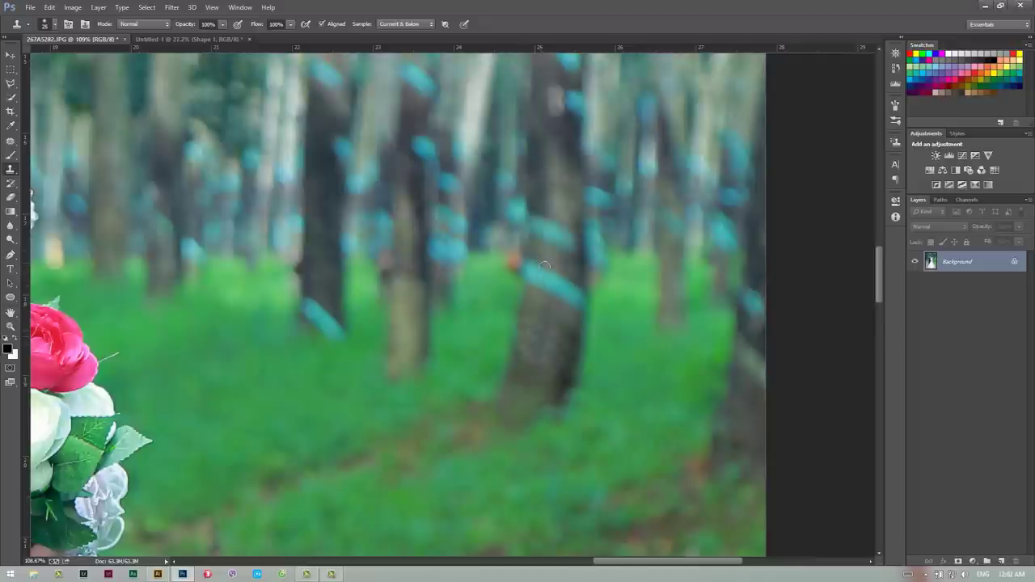
left_click_drag(553, 273, 553, 293)
Clone over the cyan streaks on the left and middle trunks with a size 60 brush.
key("alt")
key("bracketright")
key("bracketright")
key("bracketright")
key("bracketright")
left_click_drag(335, 289, 312, 312)
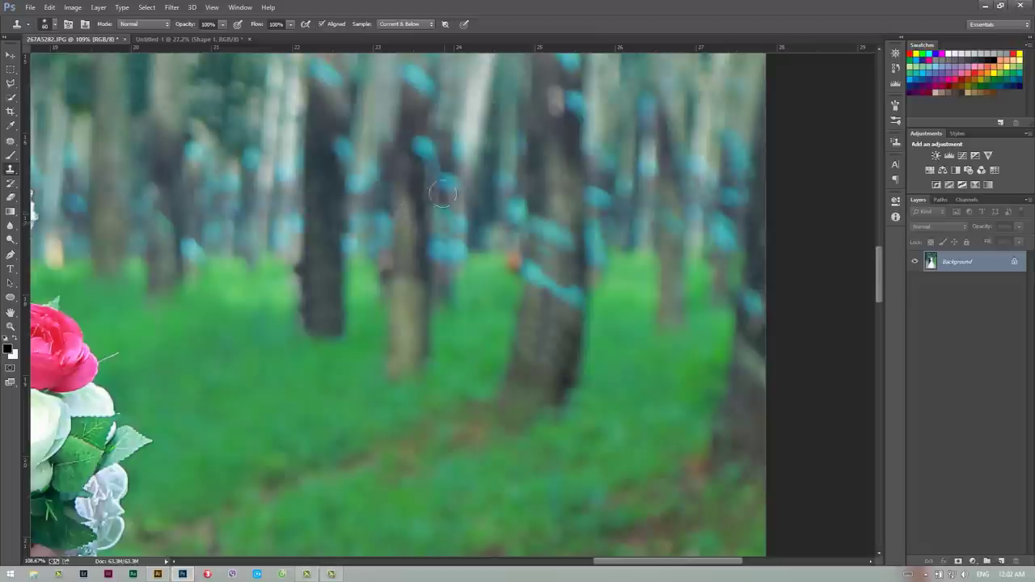
left_click_drag(424, 150, 418, 143)
scroll(446, 231, "up", 1)
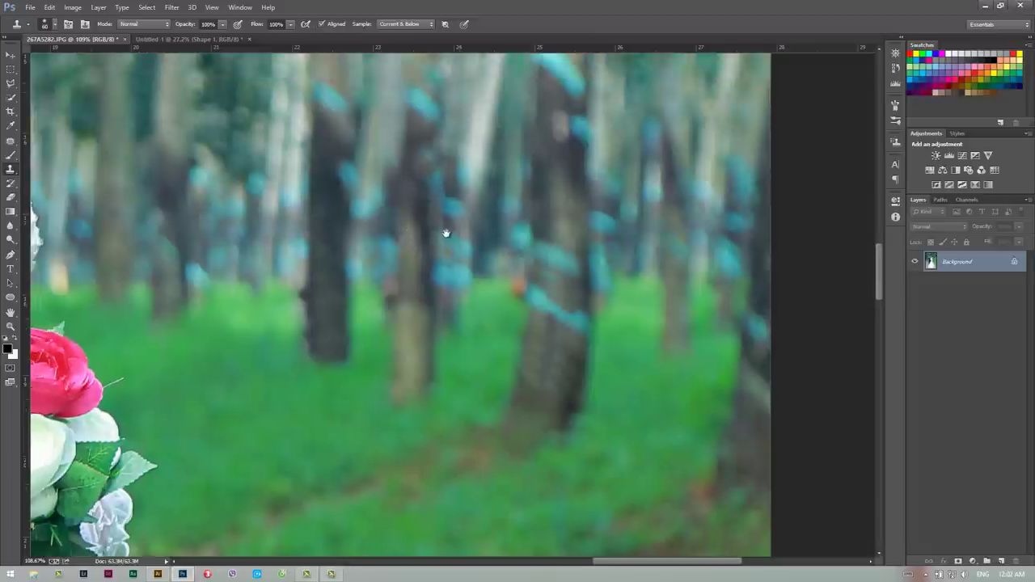
scroll(393, 178, "up", 3)
key("z")
mouse_move(393, 178)
left_mouse_down()
mouse_move(358, 272)
mouse_move(327, 272)
left_mouse_up()
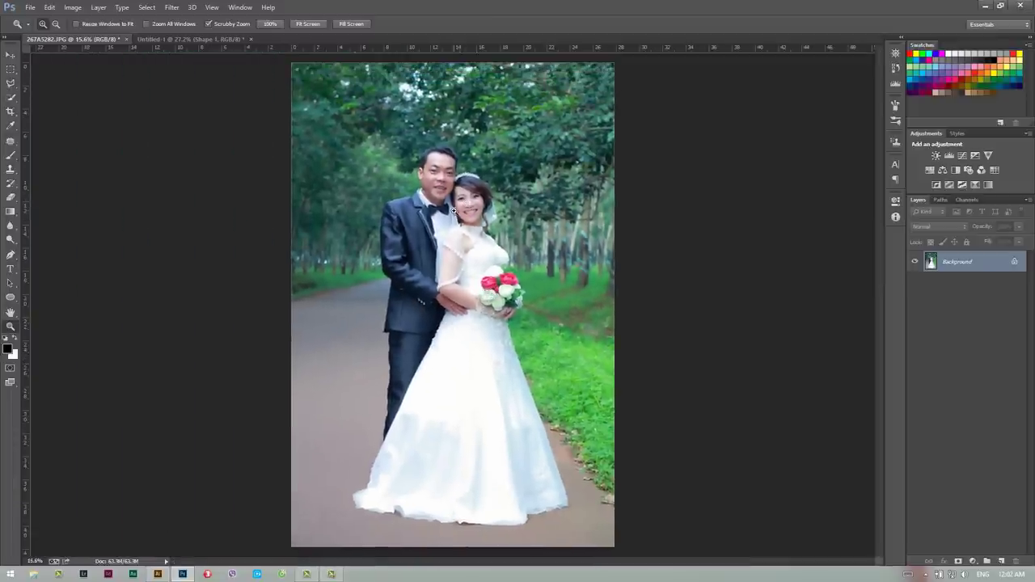
Add a Curves layer pulled down to darken the photo, with its mask inverted to black.
left_click_drag(465, 213, 443, 215)
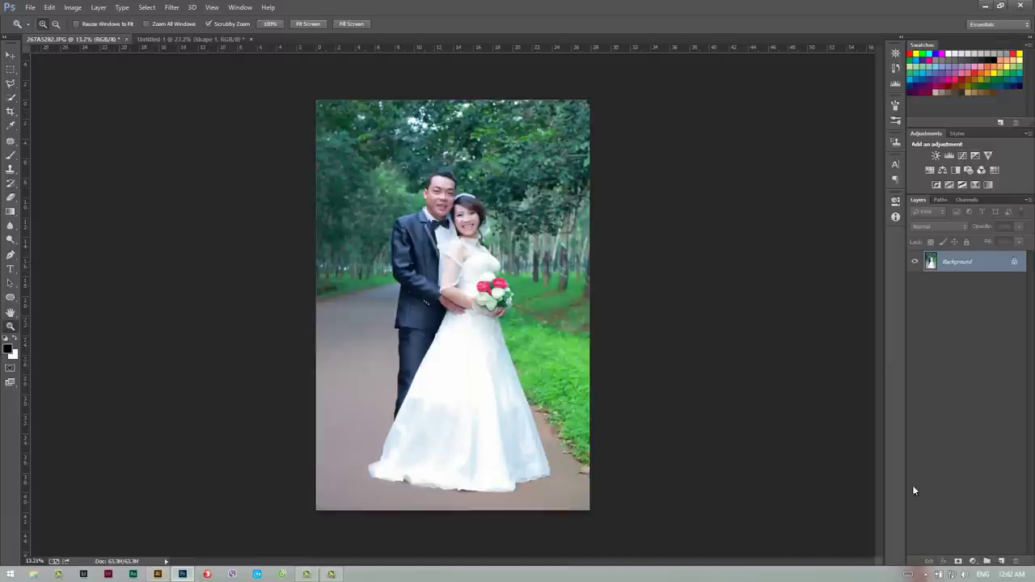
left_click(973, 560)
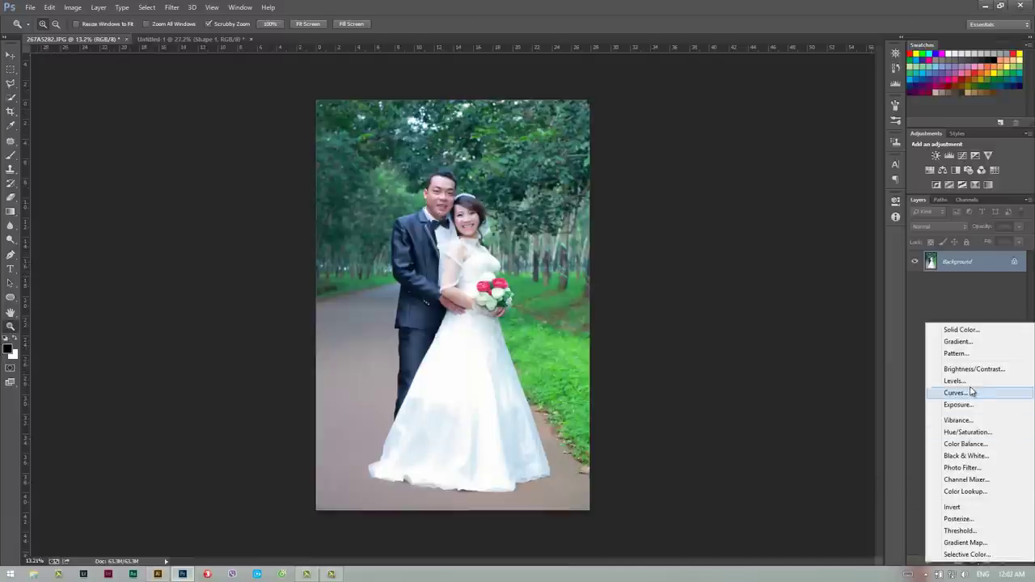
left_click(958, 392)
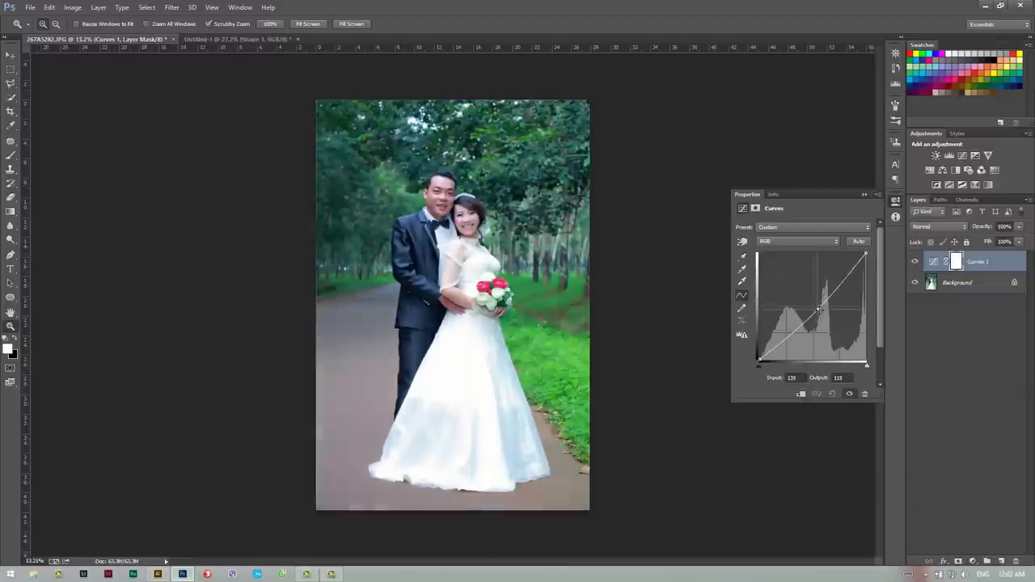
left_click_drag(818, 300, 820, 309)
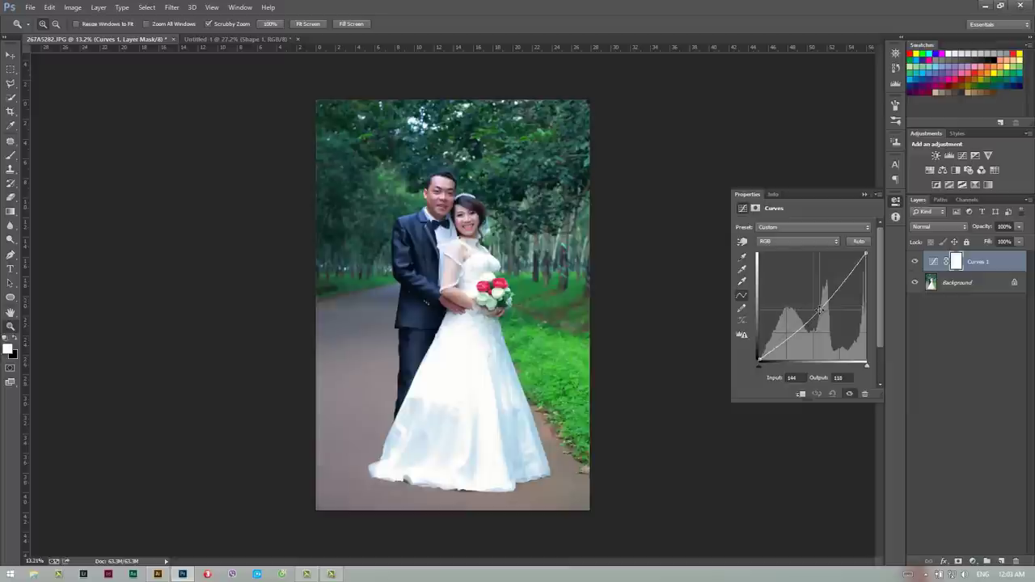
left_click(863, 195)
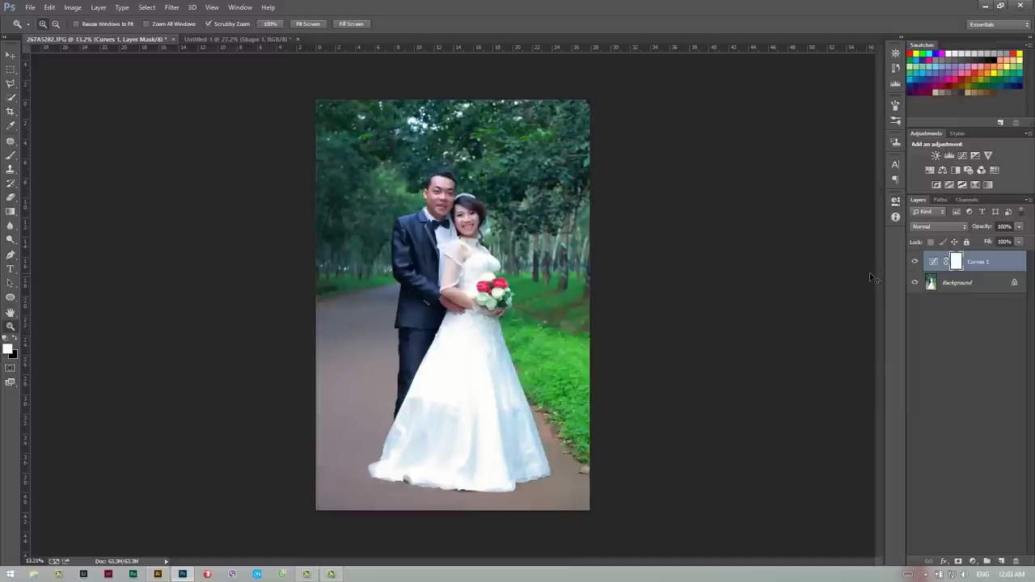
key("ctrl+i")
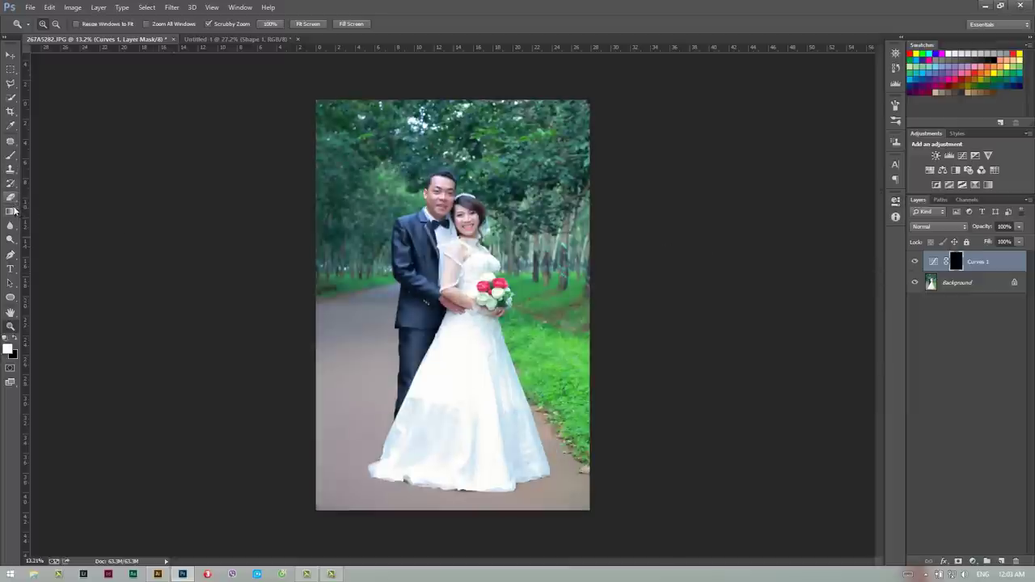
Draw a radial gradient on the Curves mask so the edges darken around the couple, then compare.
left_click(10, 211)
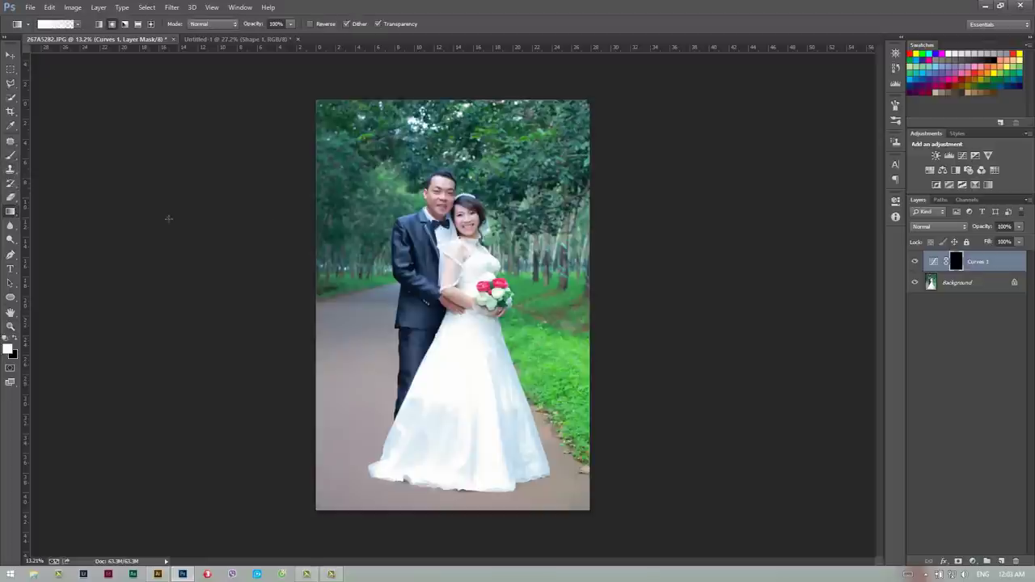
left_click_drag(458, 238, 647, 371)
key("ctrl+z")
left_click(311, 25)
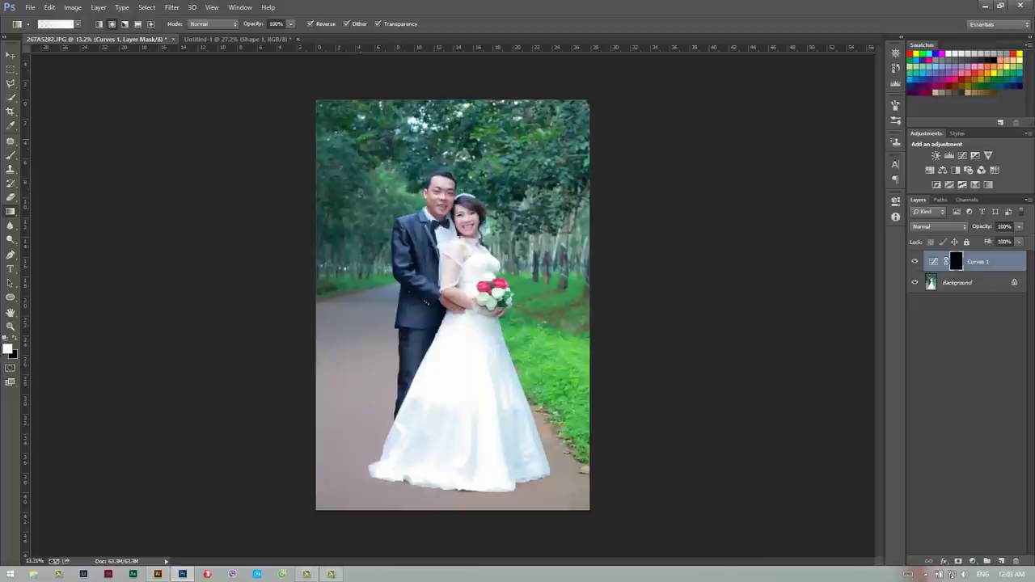
left_click_drag(360, 194, 338, 136)
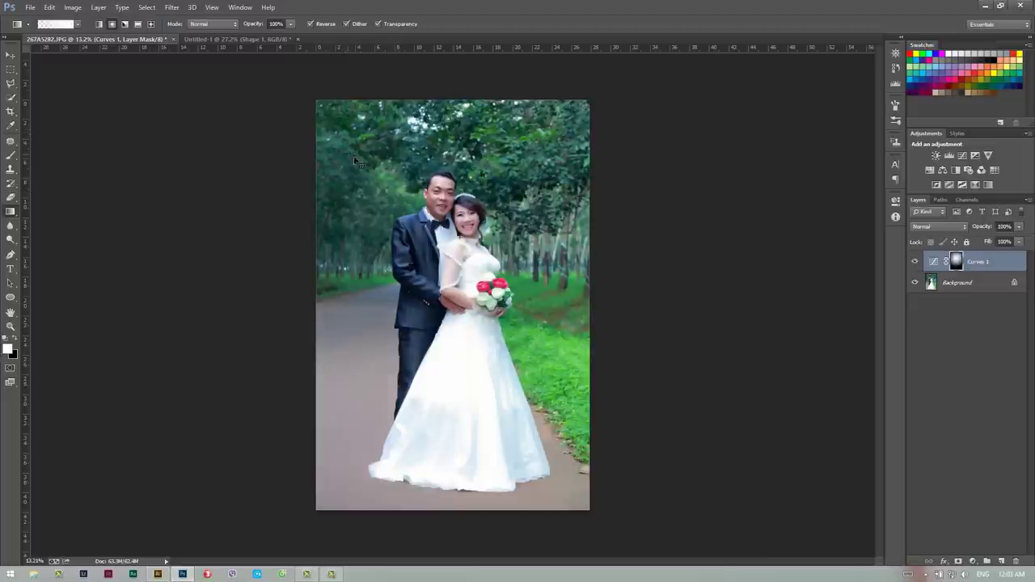
key("ctrl+i")
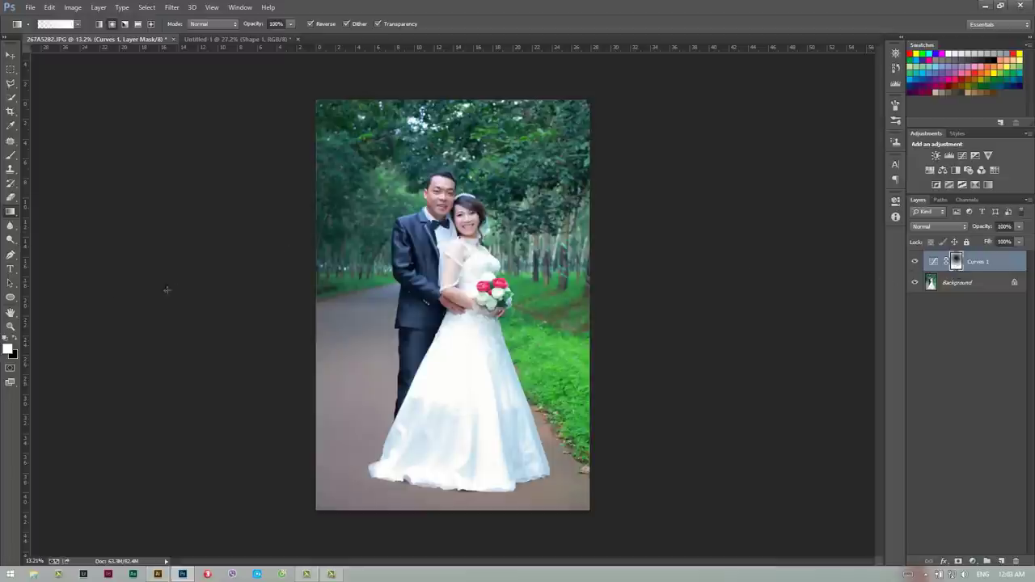
key("x")
left_click(321, 24)
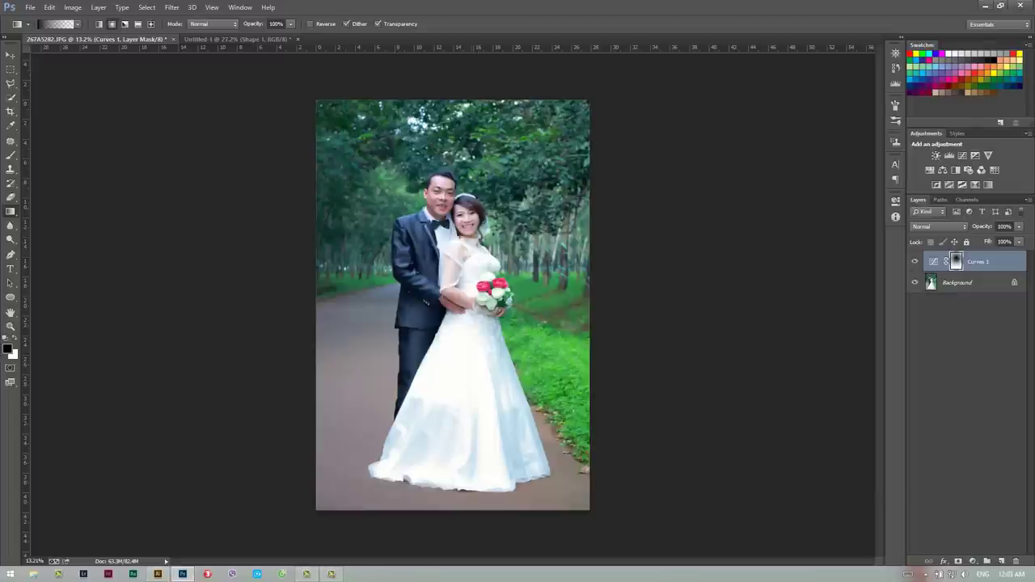
left_click(916, 263)
left_click(915, 263)
left_click(221, 40)
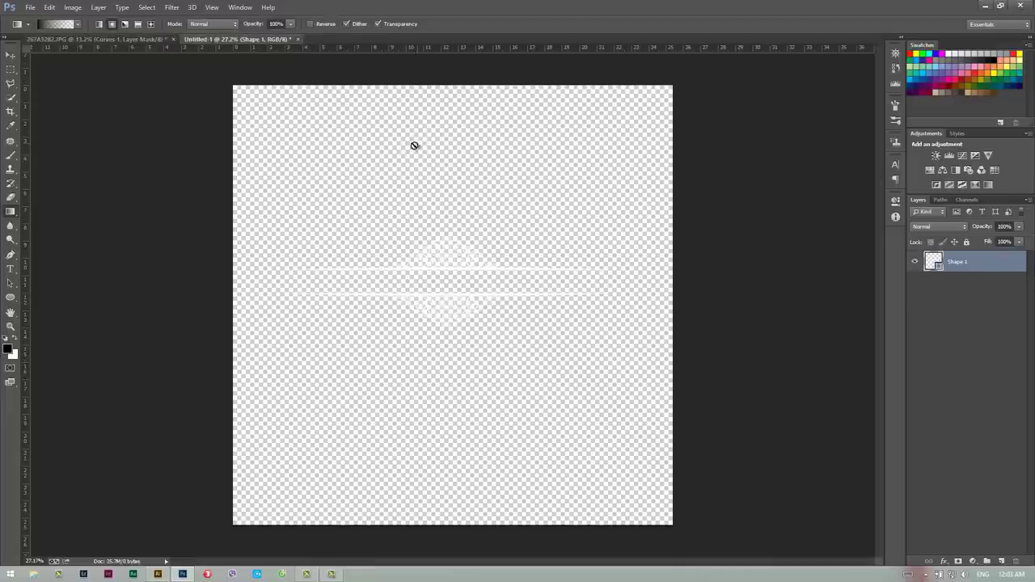
left_click(10, 54)
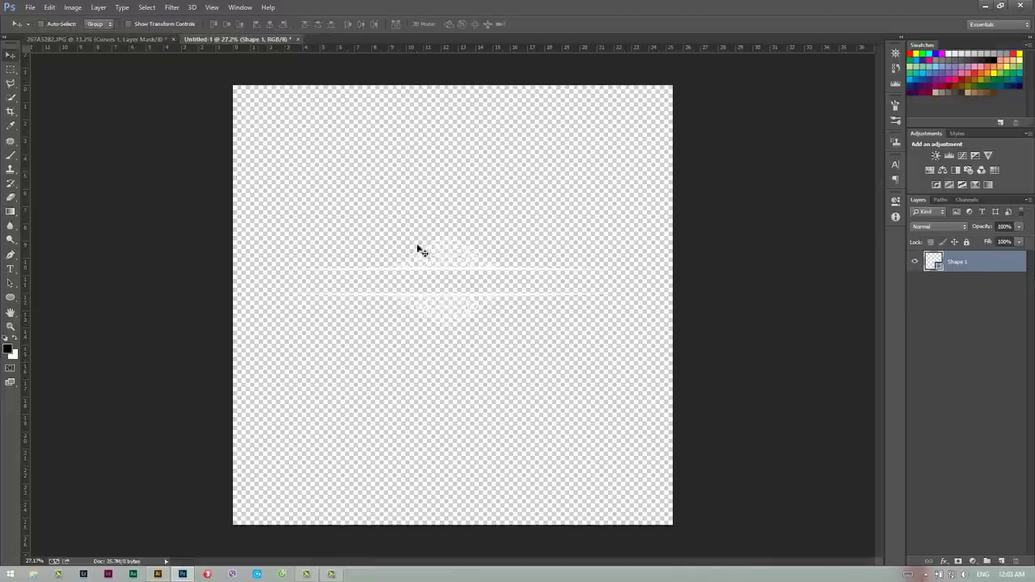
mouse_move(388, 234)
left_mouse_down()
mouse_move(191, 90)
mouse_move(467, 214)
mouse_move(442, 144)
left_mouse_up()
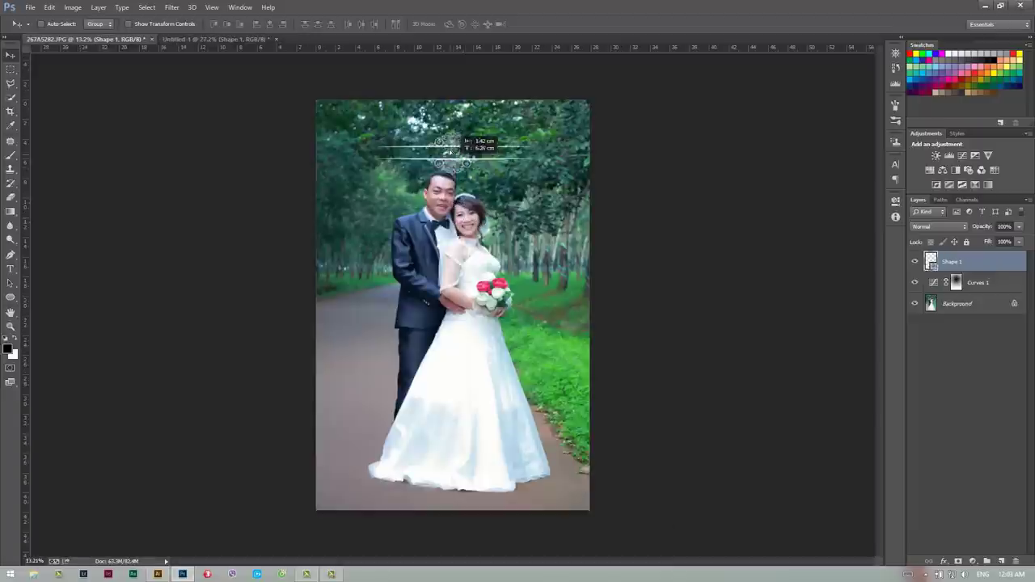
key("ctrl+t")
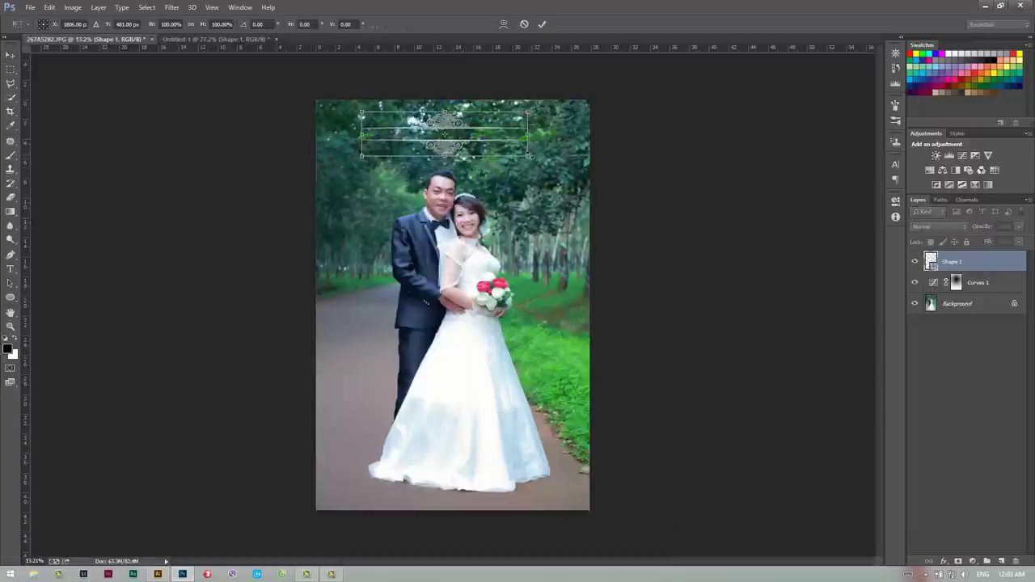
mouse_move(527, 158)
left_mouse_down()
mouse_move(556, 166)
mouse_move(505, 147)
left_mouse_up()
key("Return")
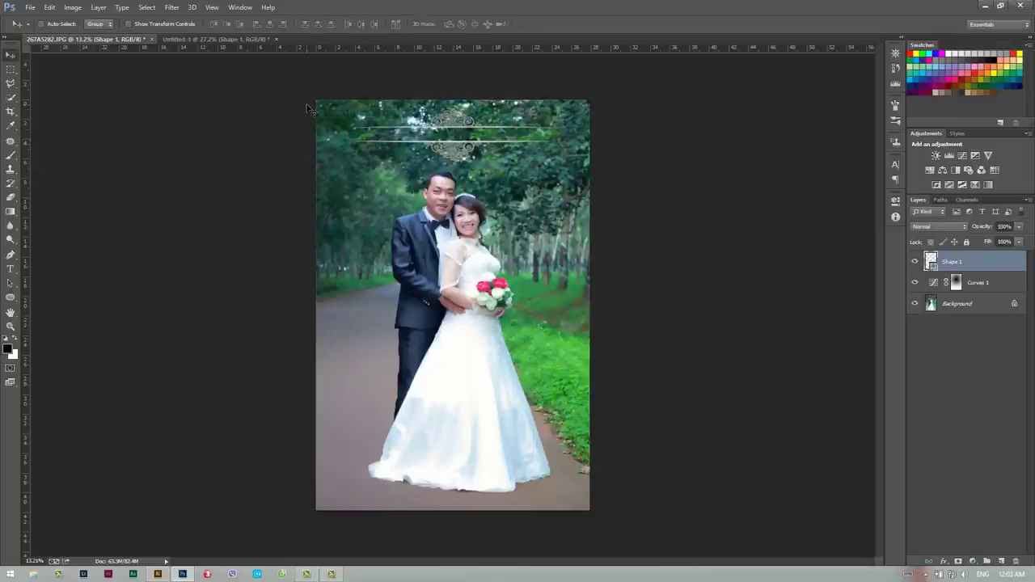
left_click(11, 69)
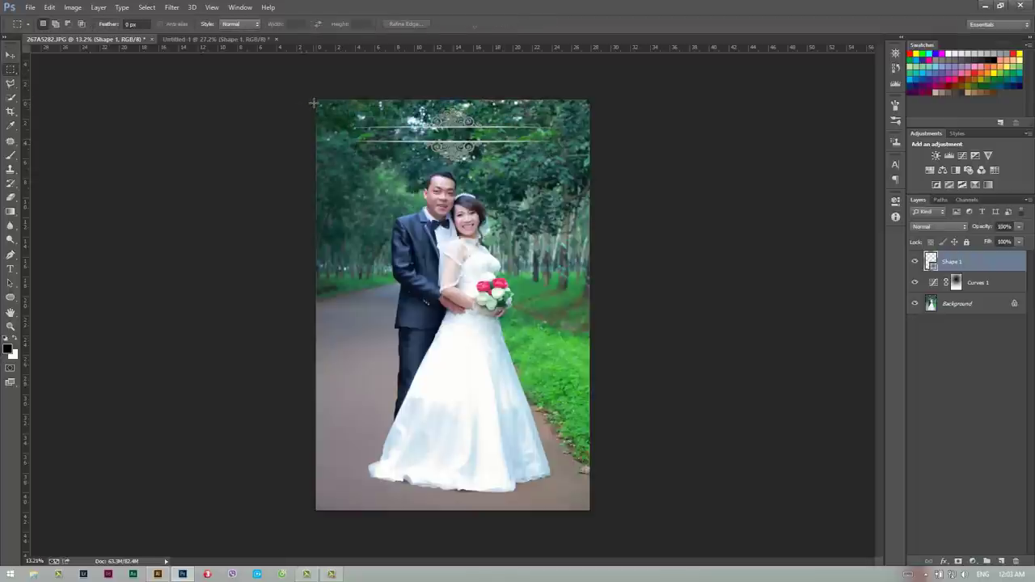
left_click_drag(312, 99, 596, 157)
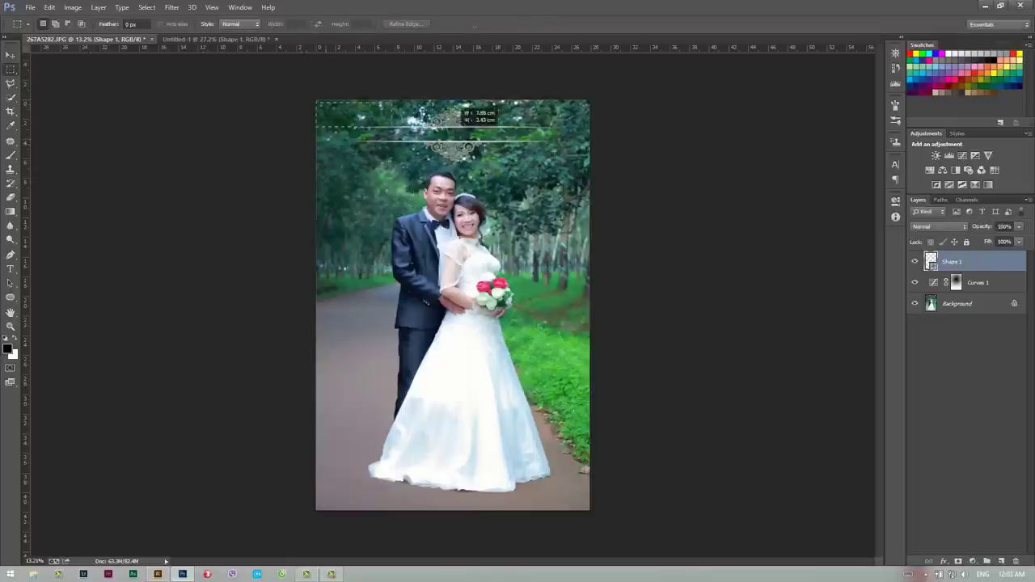
left_click(11, 54)
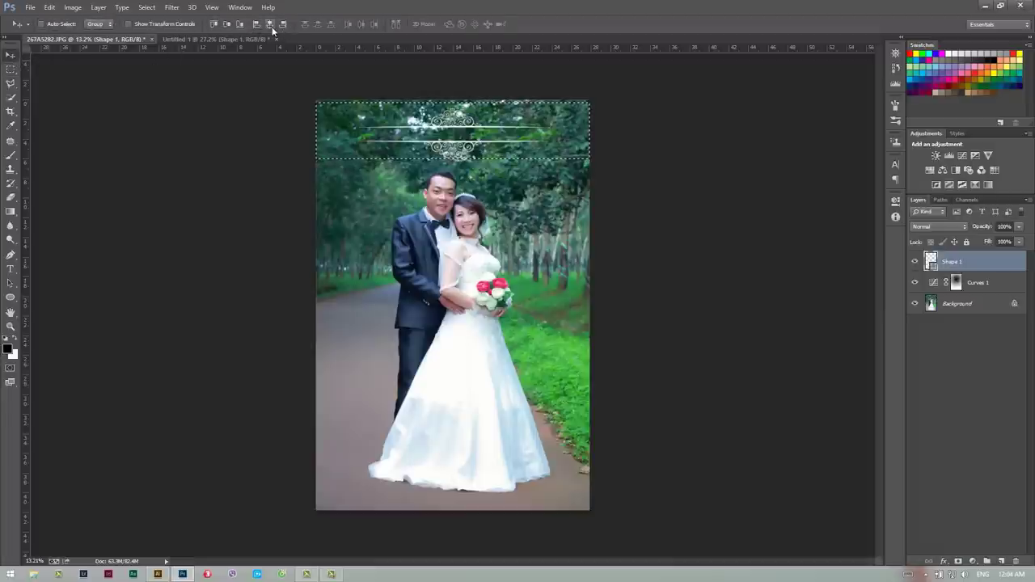
key("ctrl+d")
key("m")
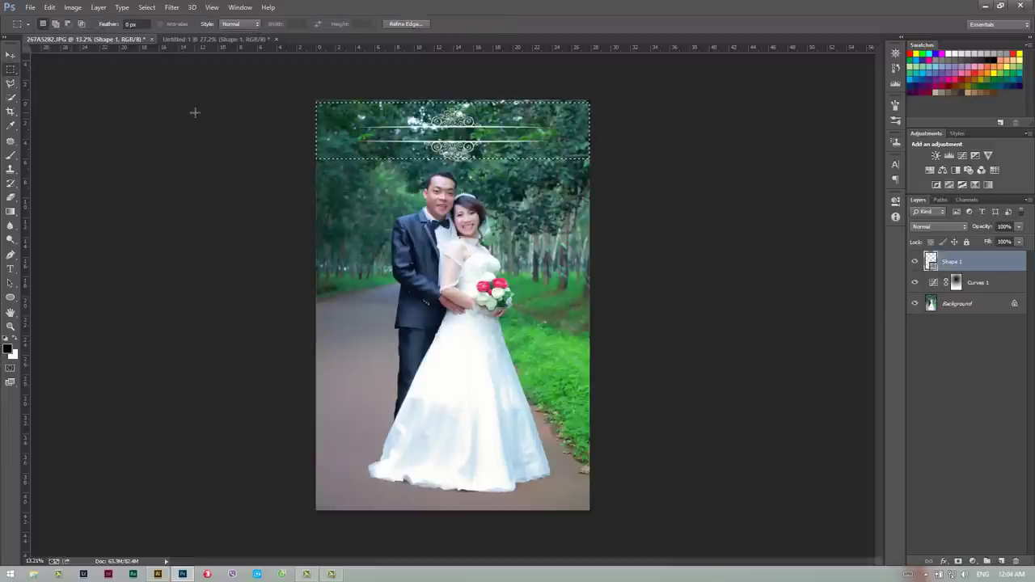
key("z")
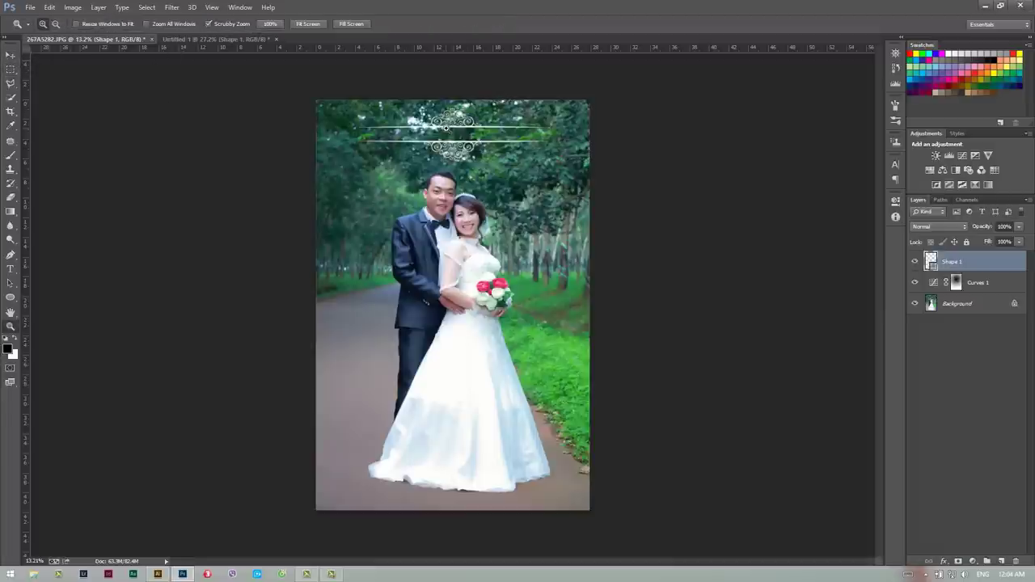
mouse_move(449, 131)
left_mouse_down()
mouse_move(471, 132)
mouse_move(388, 131)
left_mouse_up()
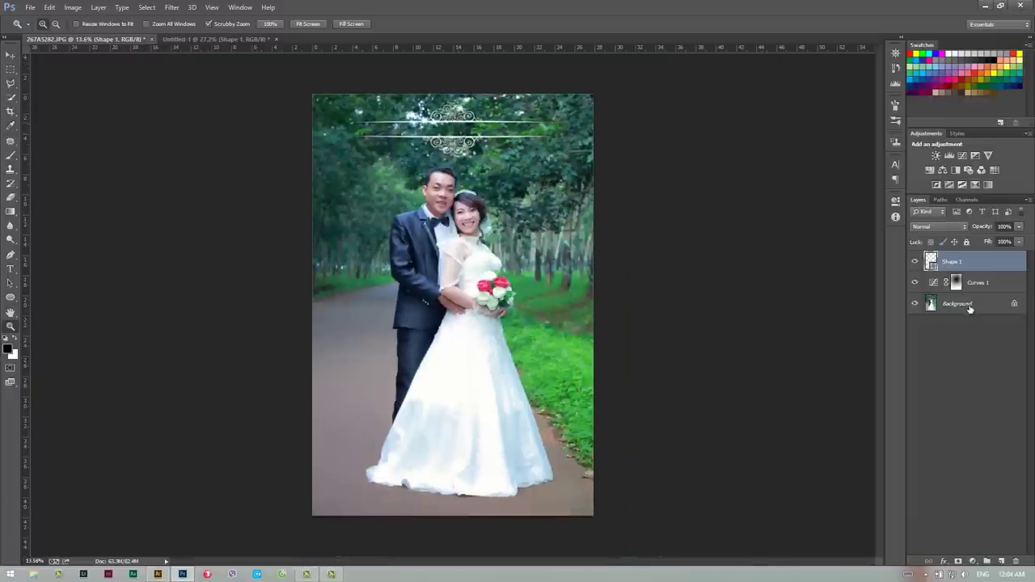
Add a new layer above Curves 1 and paint black across the top with a 1500 brush.
left_click(964, 304)
left_click(980, 287)
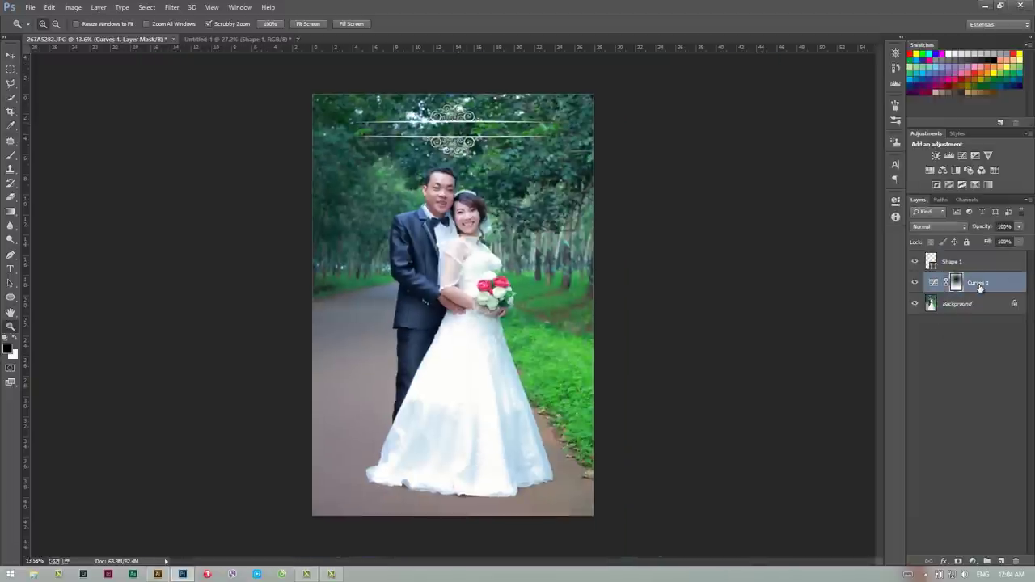
key("ctrl+shift+n")
key("Return")
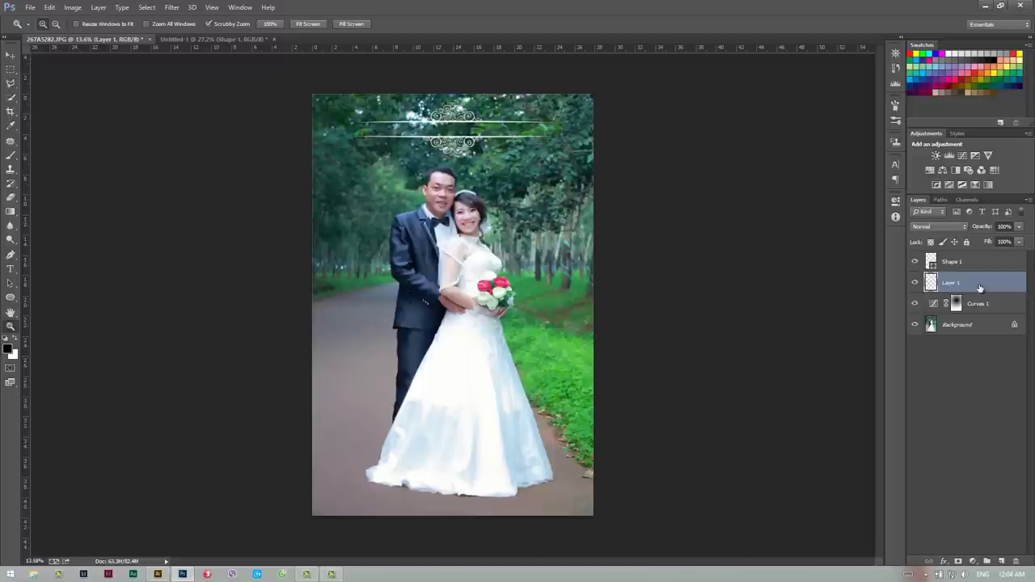
key("b")
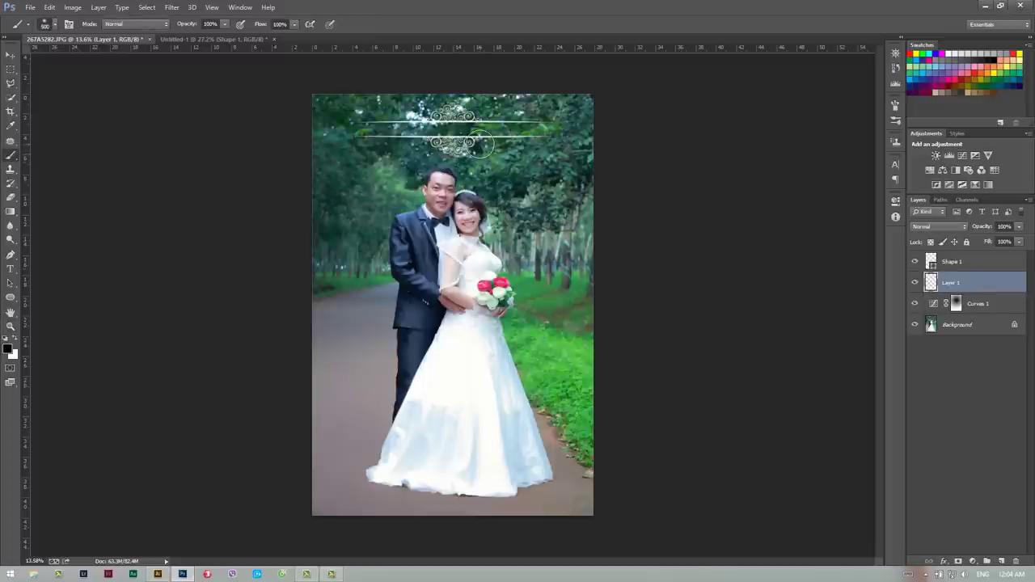
key("bracketright")
key("bracketright")
key("bracketright")
key("bracketright")
key("bracketright")
key("bracketright")
key("bracketright")
key("bracketright")
key("bracketright")
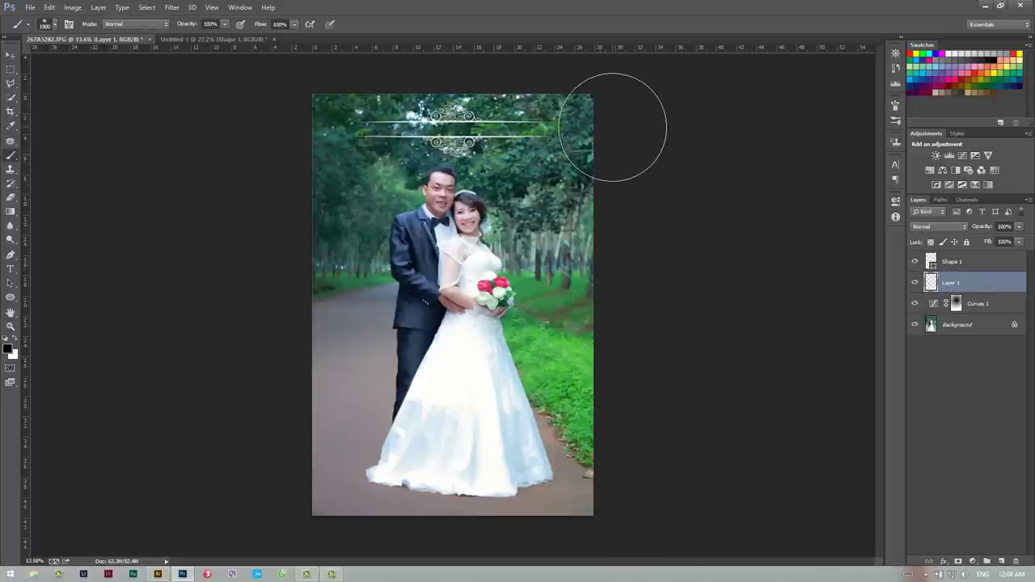
mouse_move(626, 144)
left_mouse_down()
mouse_move(504, 58)
mouse_move(358, 104)
mouse_move(252, 180)
mouse_move(212, 268)
left_mouse_up()
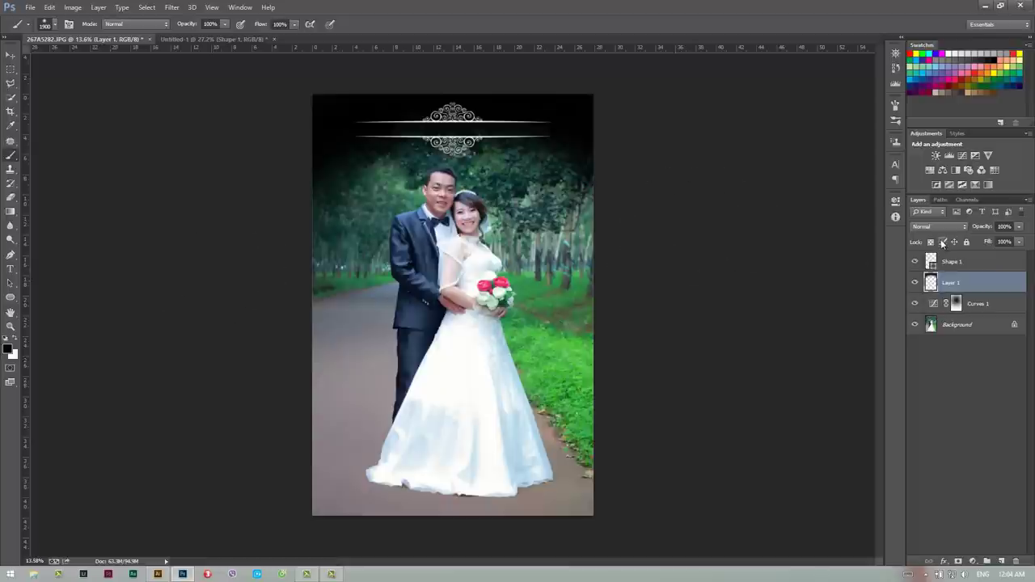
Set the painted layer to Multiply blending at 36% opacity.
left_click(940, 227)
left_click(946, 273)
left_click_drag(981, 227, 955, 249)
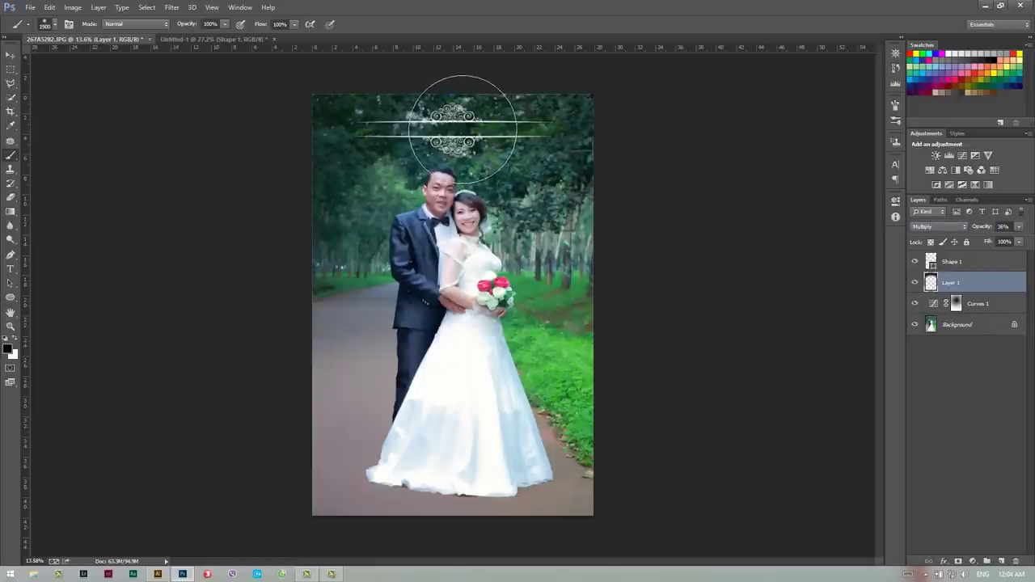
left_click(958, 264)
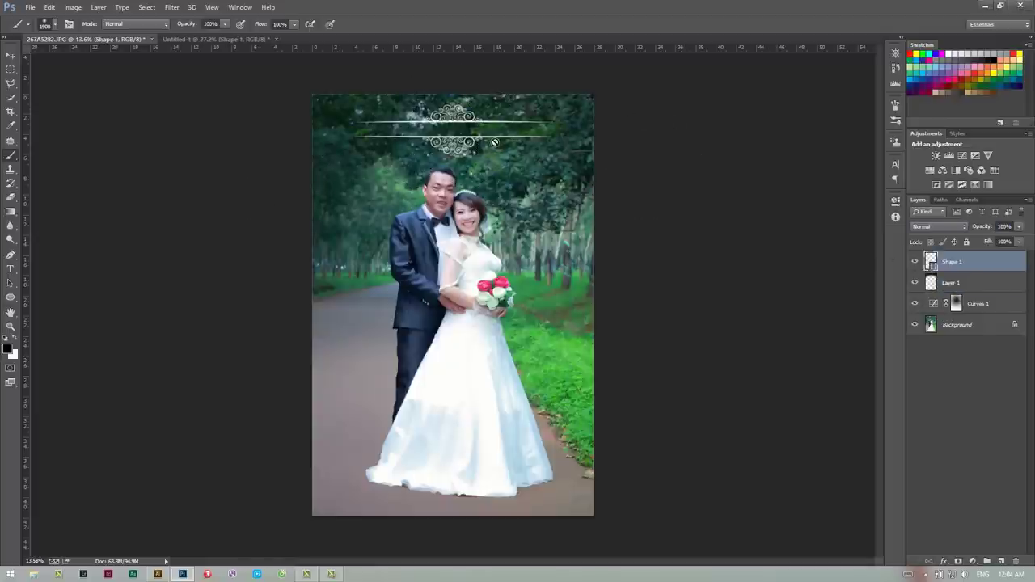
Nudge the Shape 1 ornamental header up slightly, then zoom in around the couple.
left_click(10, 55)
left_click_drag(480, 136, 480, 132)
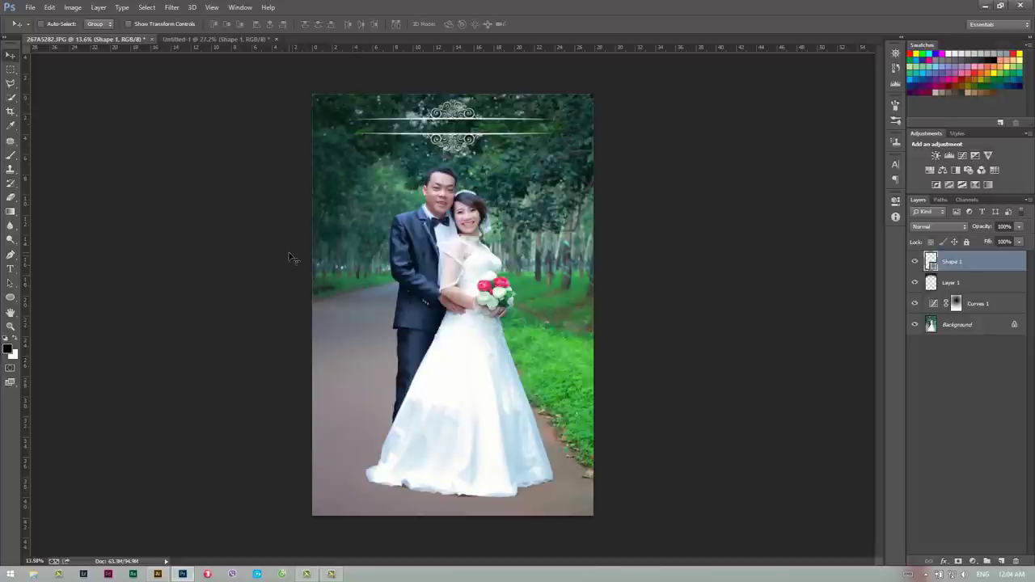
left_click(12, 326)
mouse_move(482, 227)
left_mouse_down()
mouse_move(507, 232)
mouse_move(471, 245)
left_mouse_up()
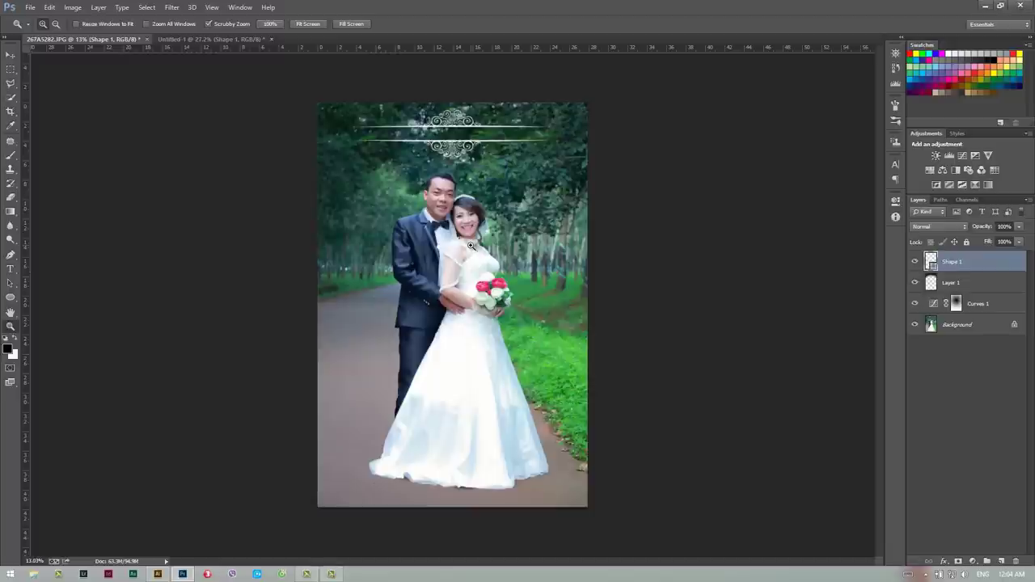
left_click(172, 8)
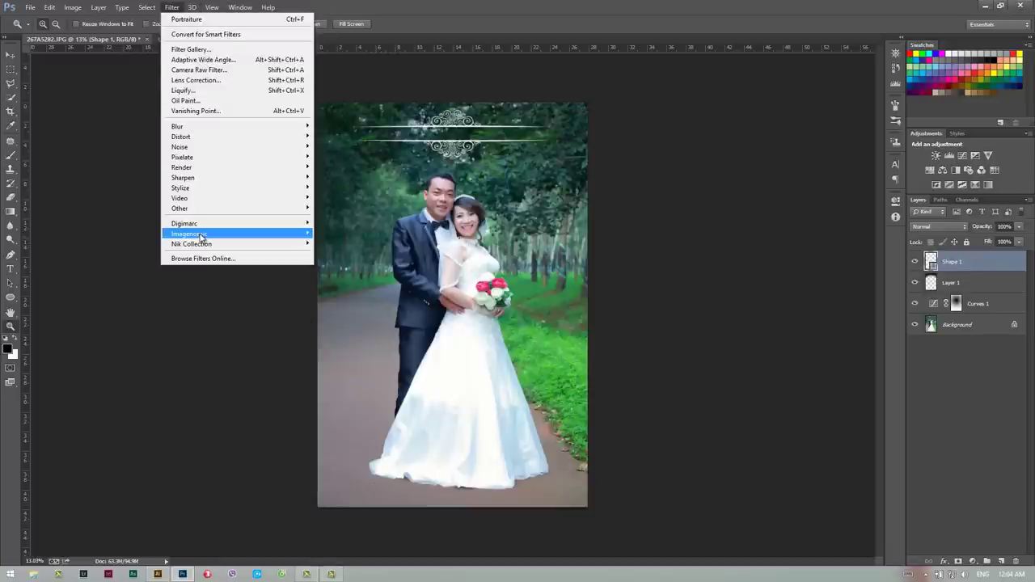
mouse_move(210, 234)
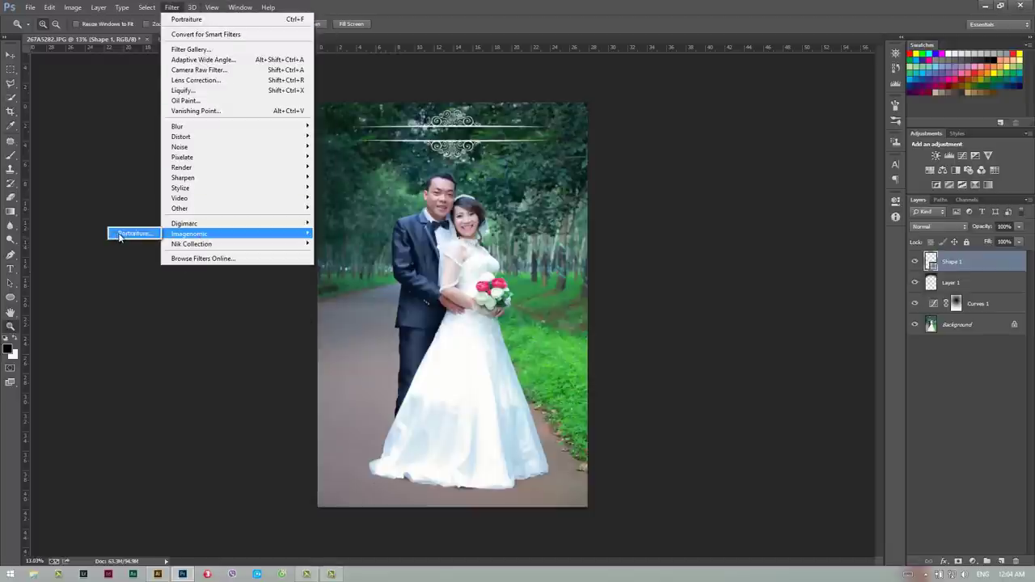
Choose Imagenomic Portraiture from the Filter menu, then minimize Photoshop to the Windows desktop.
left_click(625, 69)
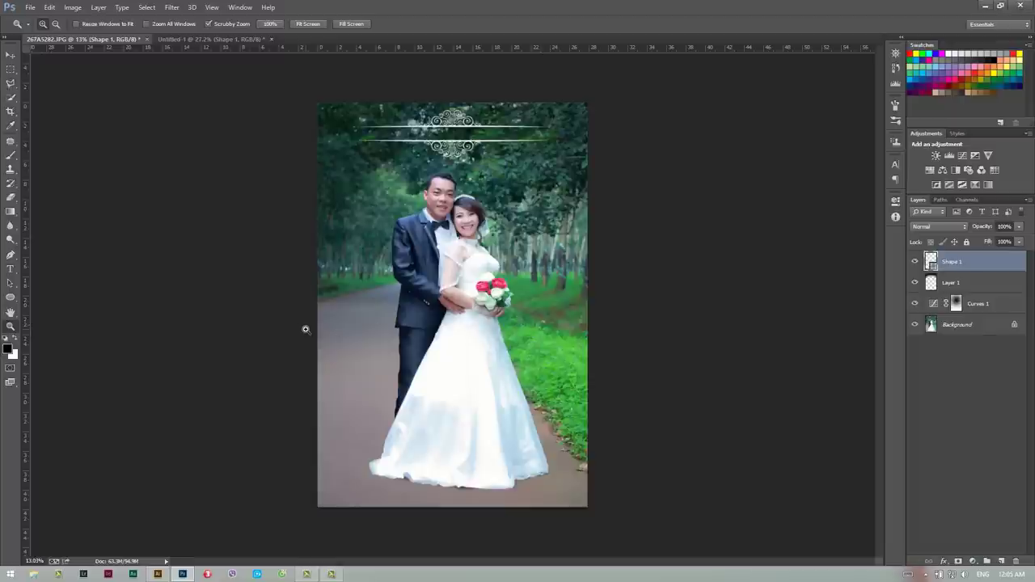
left_click(986, 6)
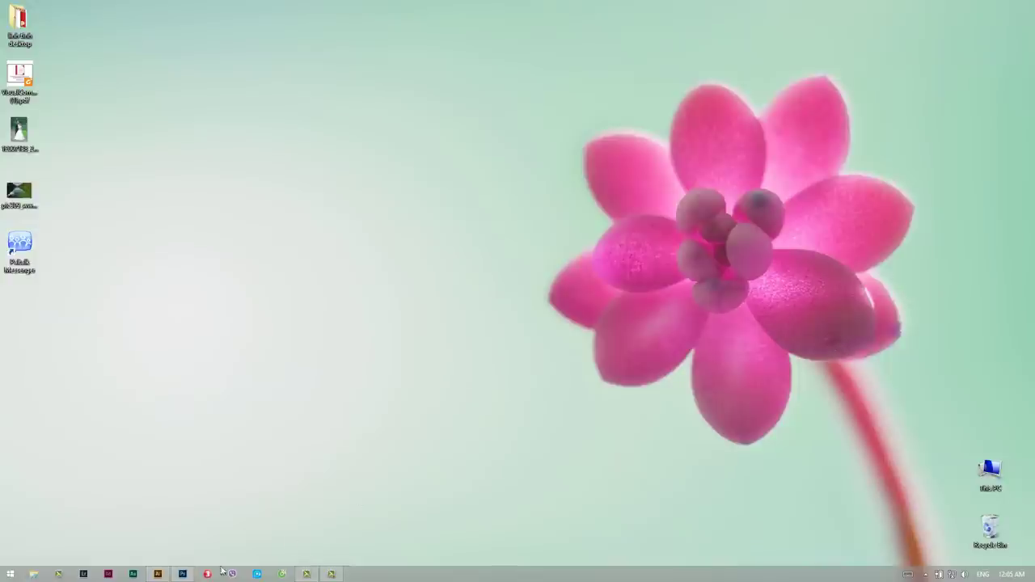
Restore the Photoshop window from the taskbar so the wedding photo shows again.
left_click(183, 574)
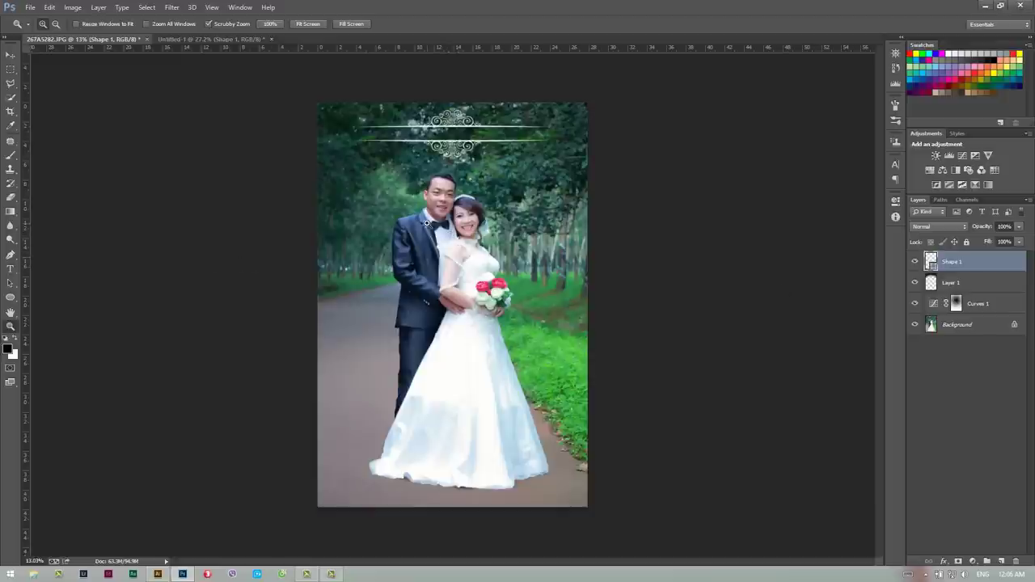
Zoom in near the bride's face and close Untitled-1 without saving changes.
mouse_move(456, 228)
left_mouse_down()
mouse_move(495, 230)
mouse_move(476, 240)
left_mouse_up()
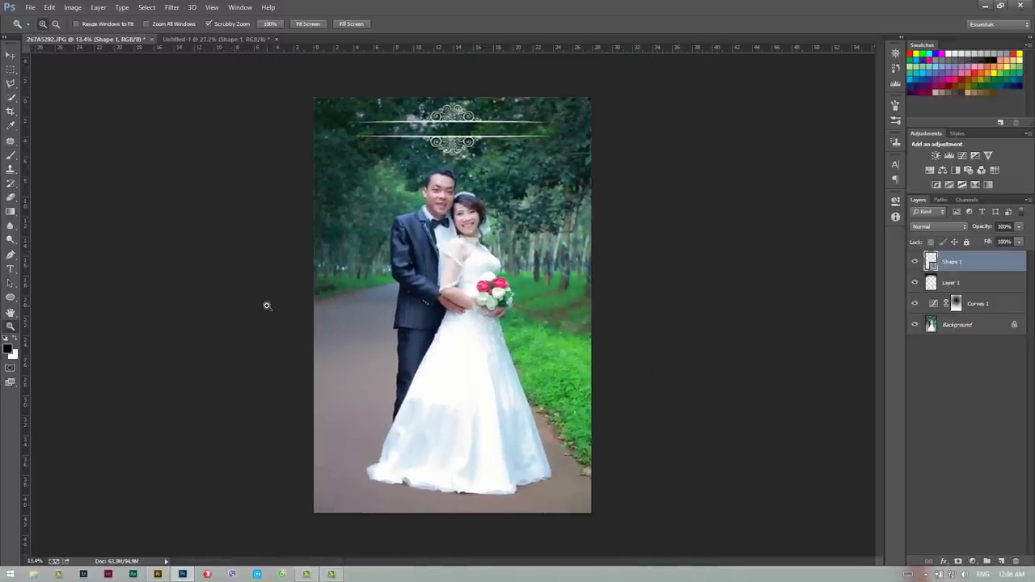
left_click(11, 54)
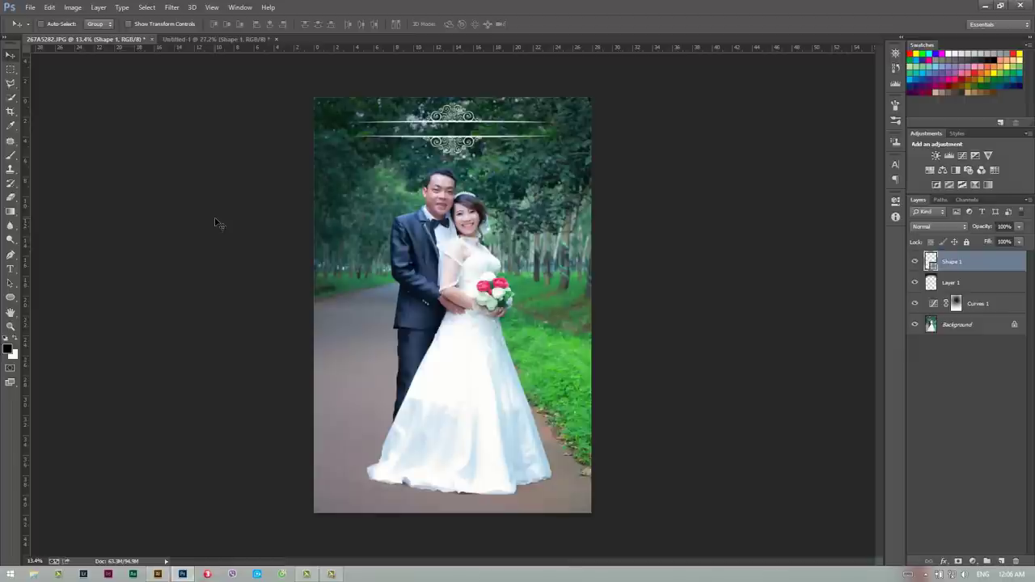
left_click(15, 72)
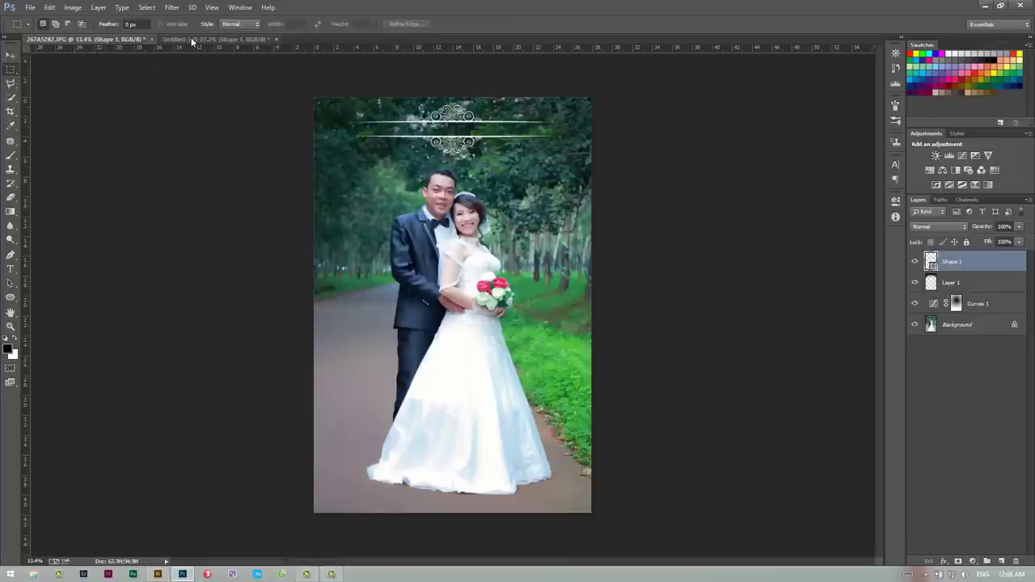
left_click(275, 39)
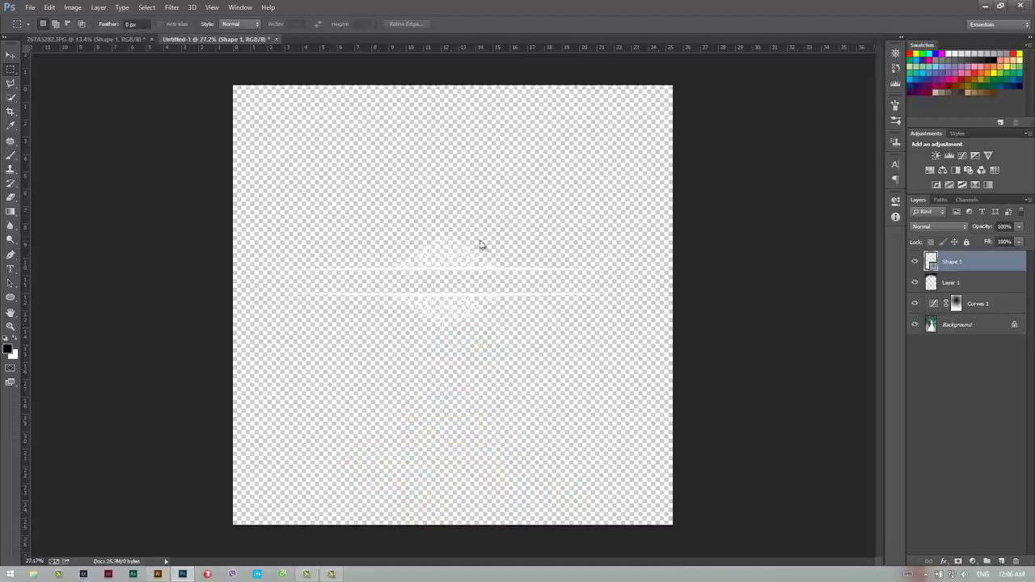
left_click(530, 218)
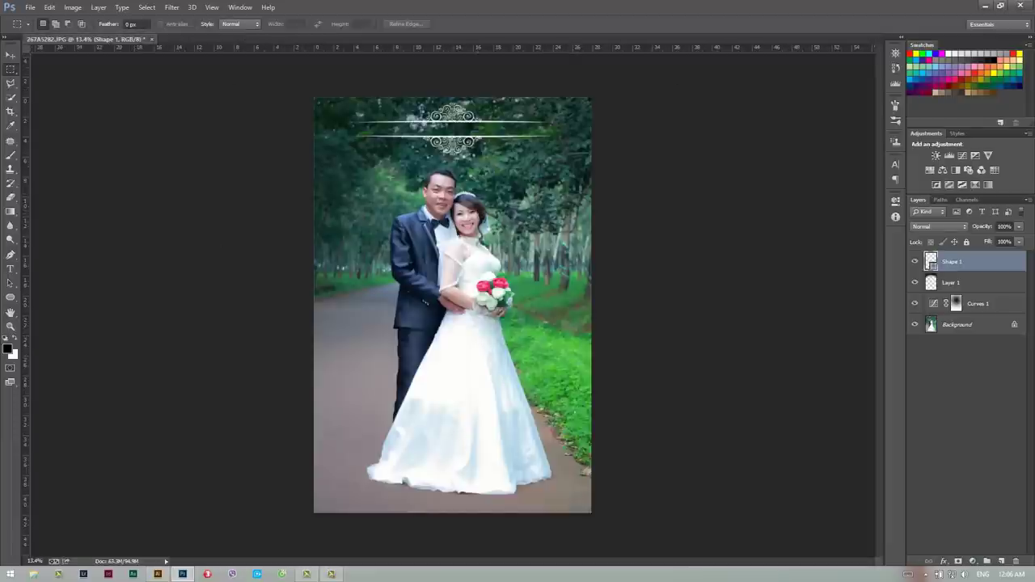
left_click(11, 325)
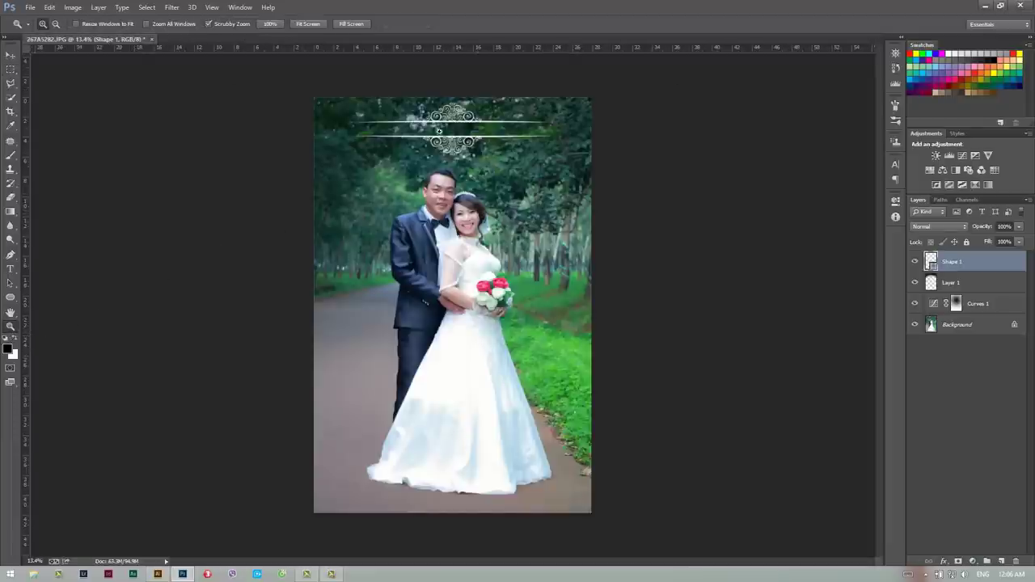